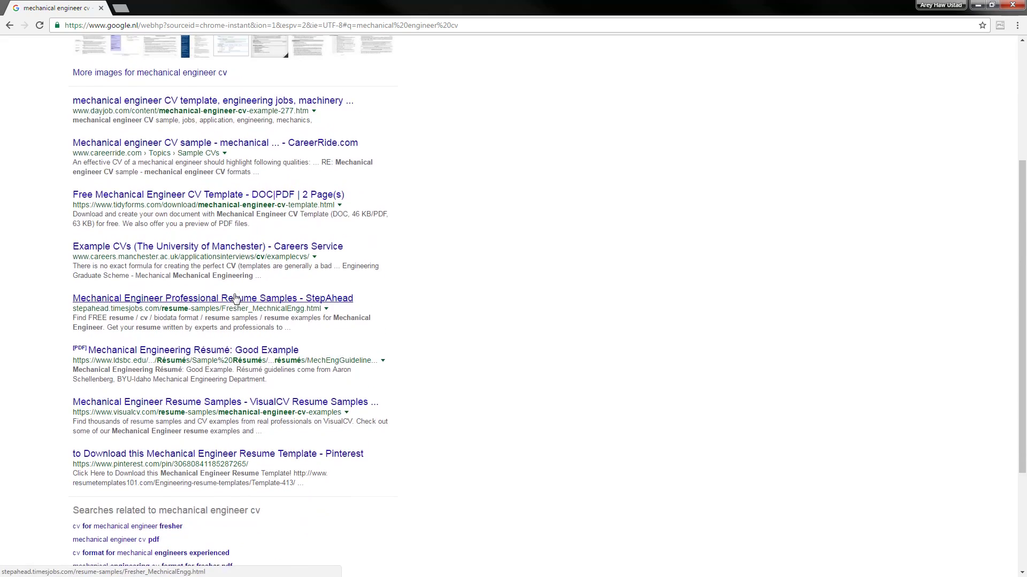
# Switch the 'mechanical engineer cv' search to image results and browse the thumbnails
pyautogui.scroll(-4, 230, 381)
pyautogui.scroll(4, 230, 380)
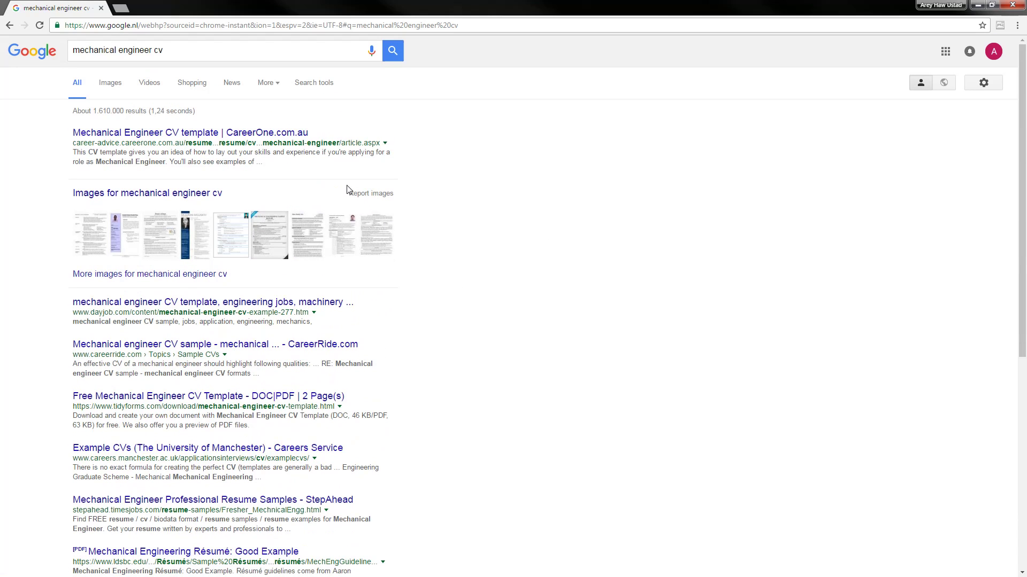
pyautogui.click(108, 86)
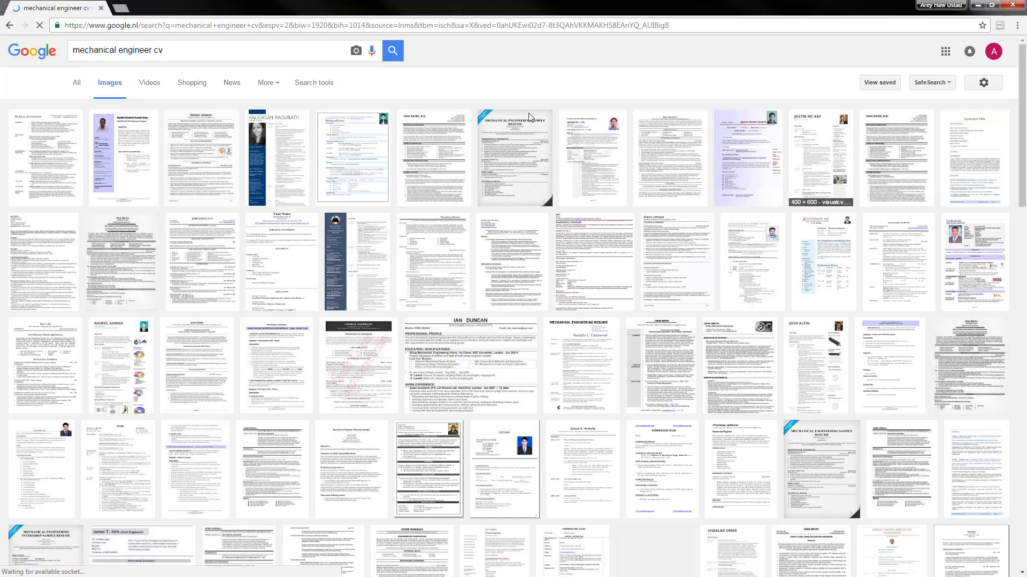
pyautogui.scroll(-2, 269, 331)
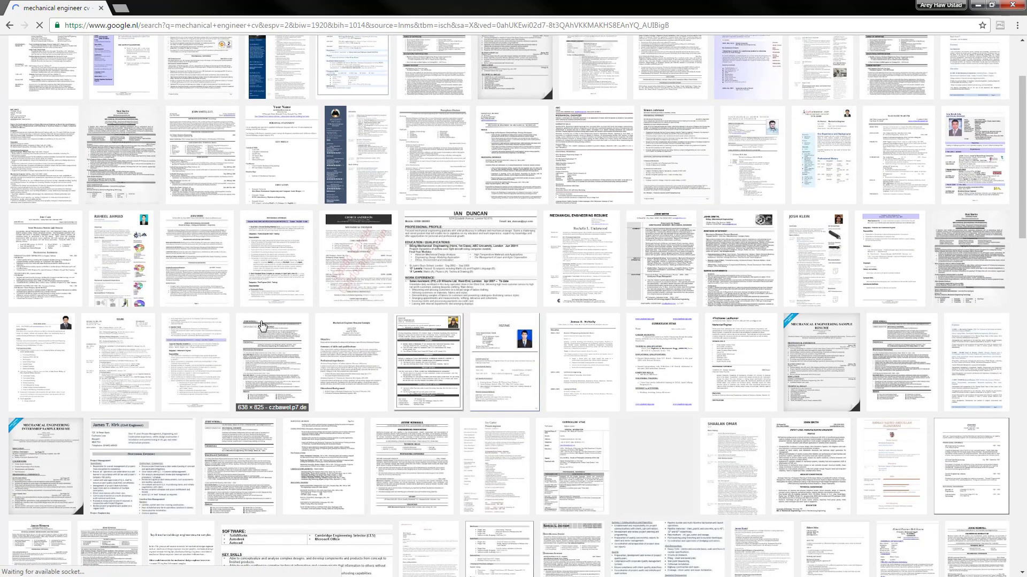
pyautogui.scroll(2, 265, 327)
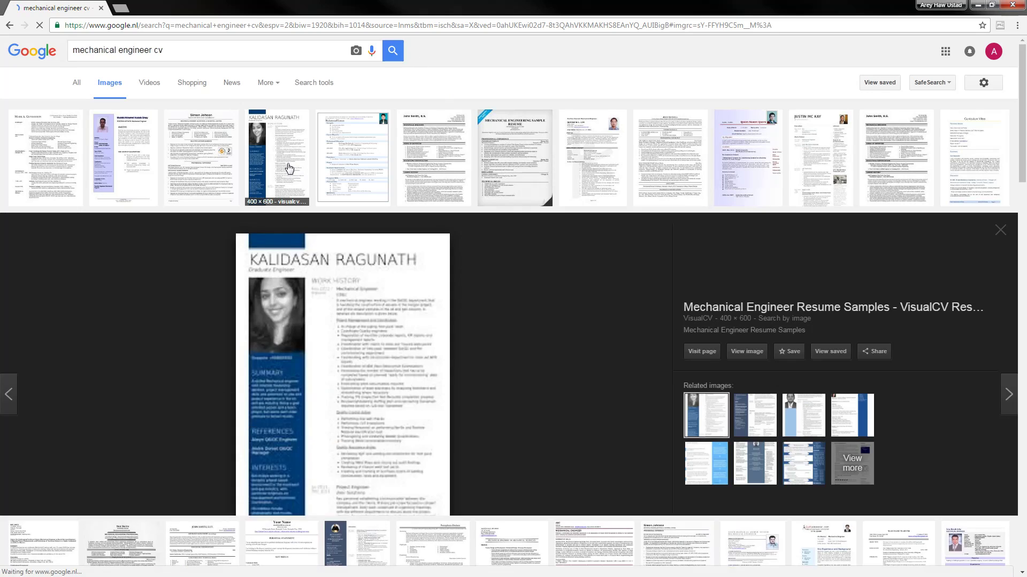
# Preview the blue-sidebar VisualCV resume, opening its full-size image and VisualCV host page
pyautogui.click(289, 168)
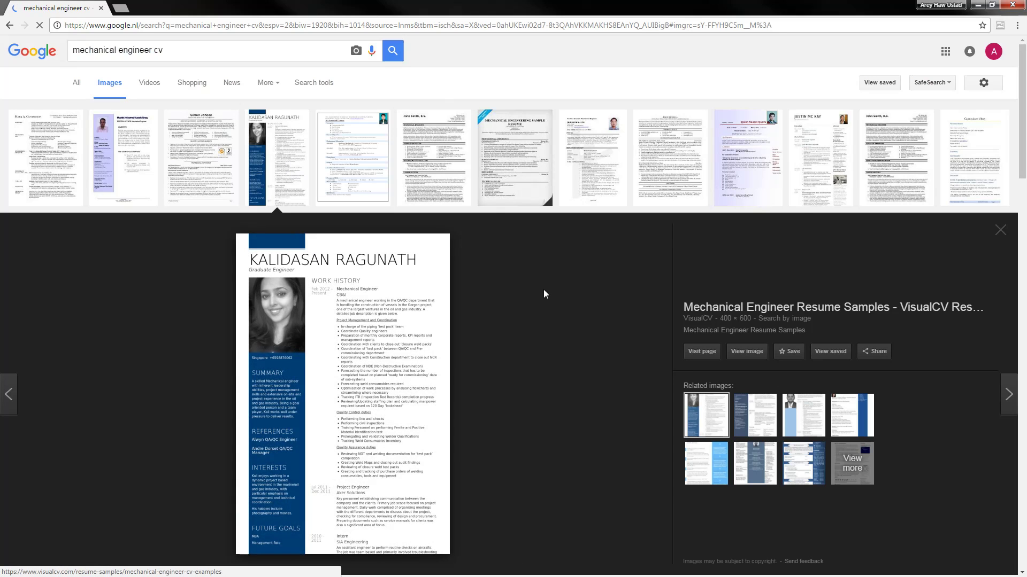
pyautogui.click(747, 351)
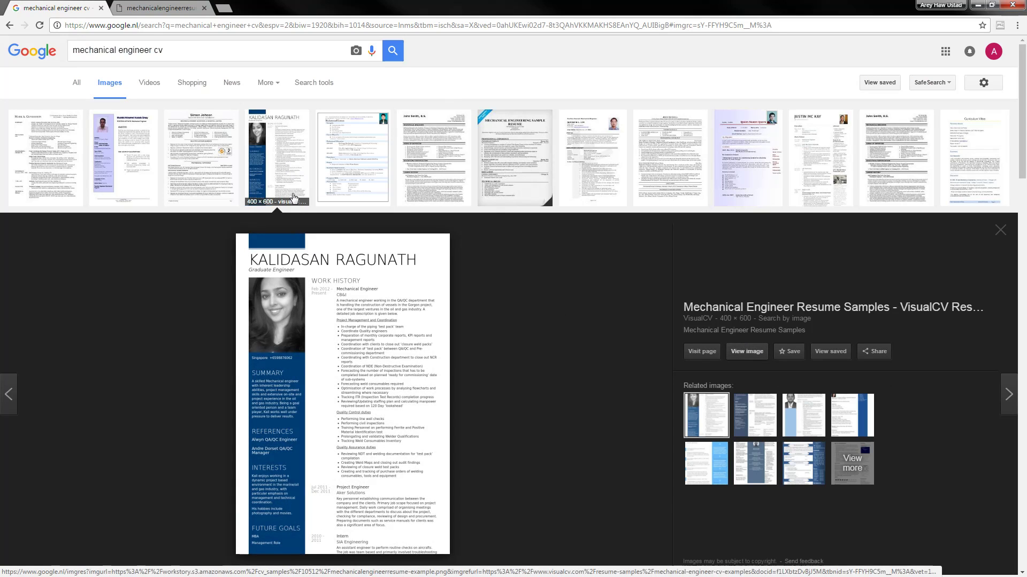
pyautogui.click(821, 307)
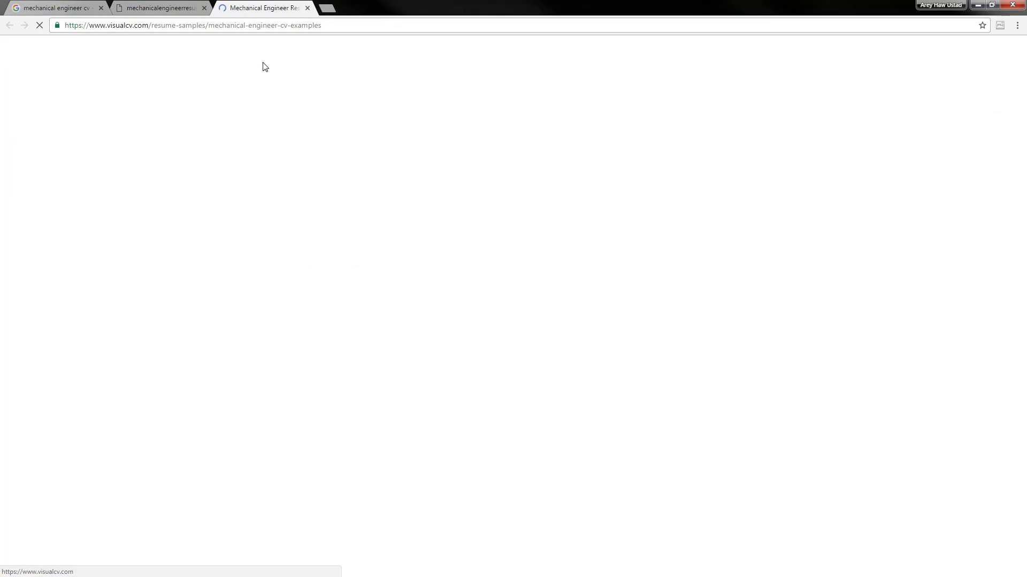
# Scroll through the VisualCV resume samples page
pyautogui.scroll(-4, 390, 230)
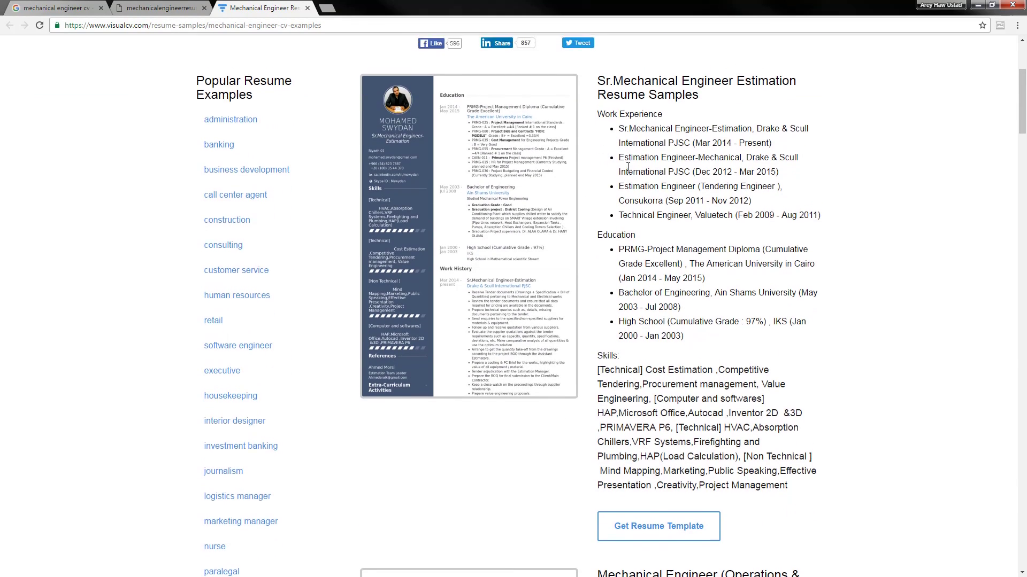
pyautogui.scroll(4, 465, 171)
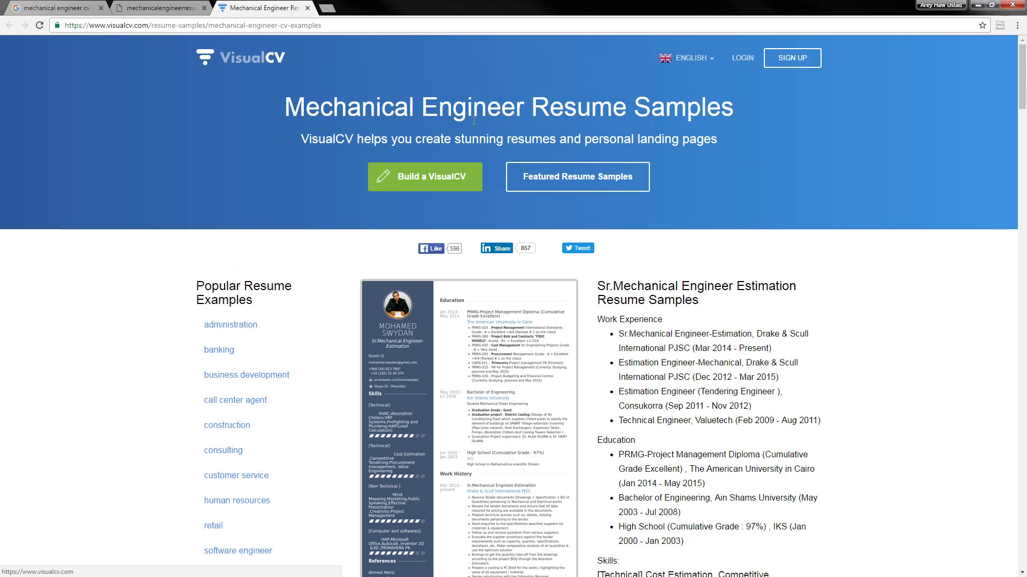
pyautogui.scroll(-7, 686, 214)
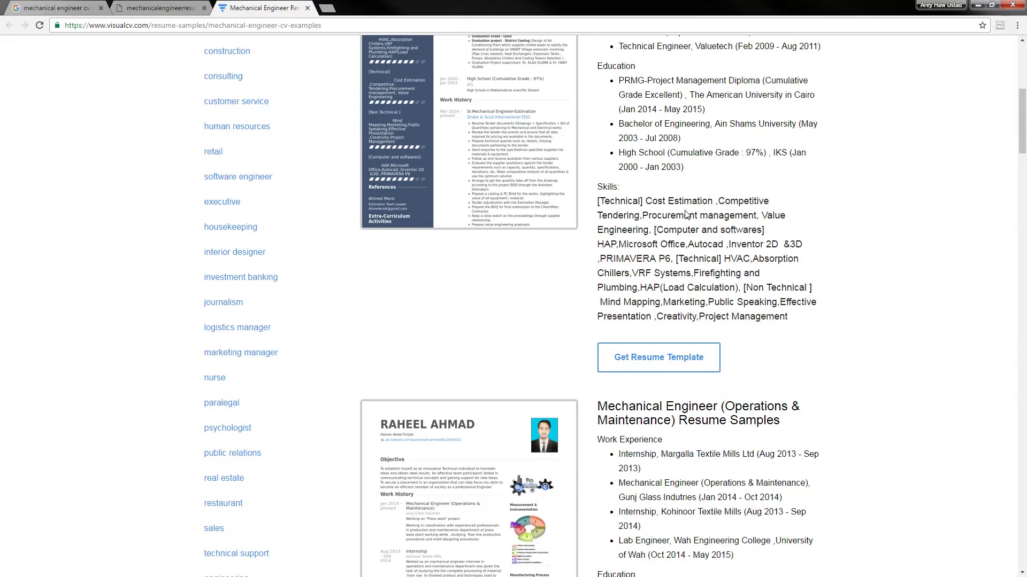
pyautogui.scroll(-5, 686, 214)
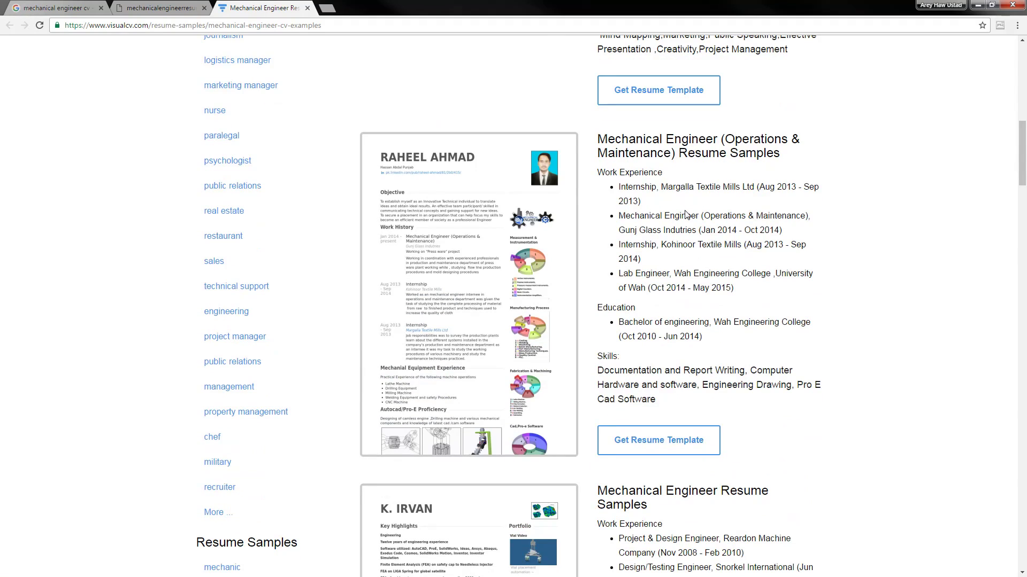
pyautogui.scroll(-10, 686, 214)
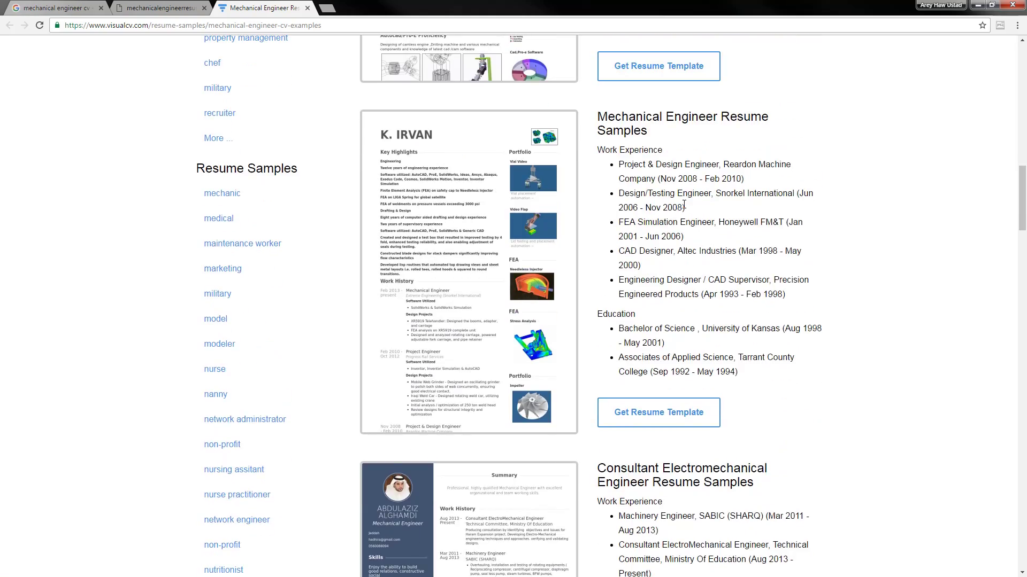
pyautogui.scroll(4, 521, 156)
pyautogui.scroll(-4, 527, 126)
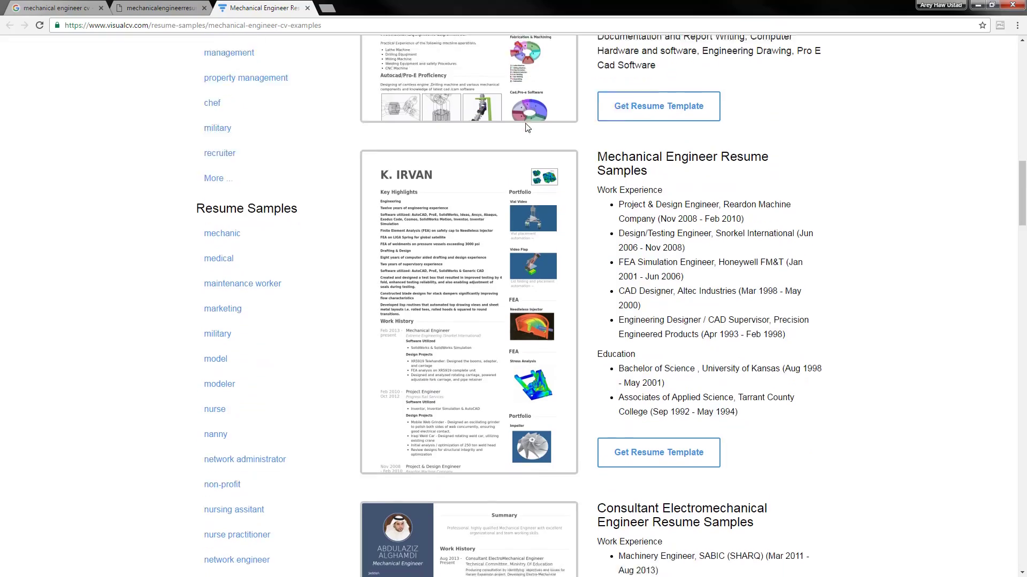
pyautogui.scroll(3, 534, 202)
pyautogui.scroll(9, 533, 187)
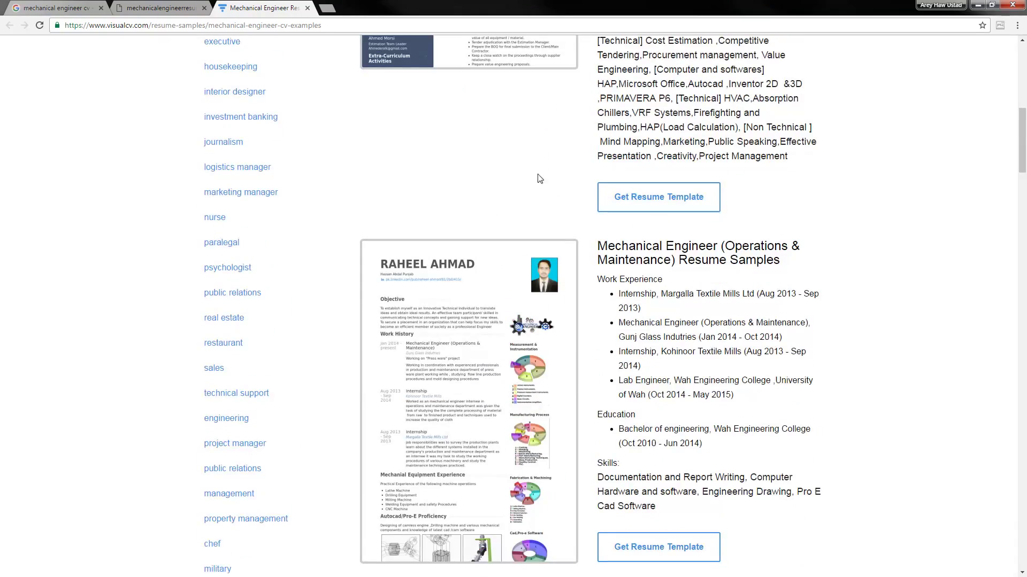
pyautogui.scroll(-3, 534, 251)
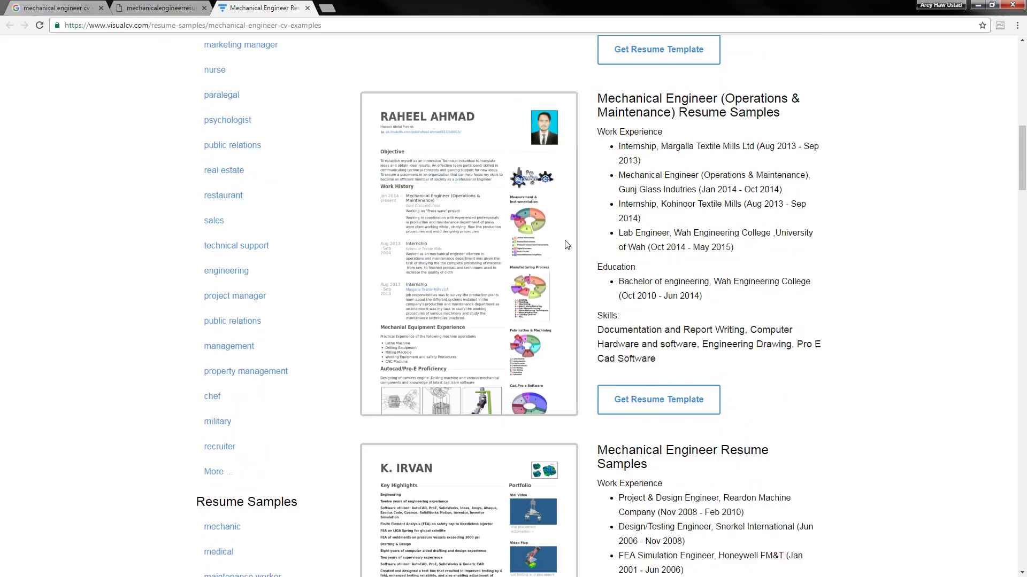
pyautogui.scroll(3, 548, 379)
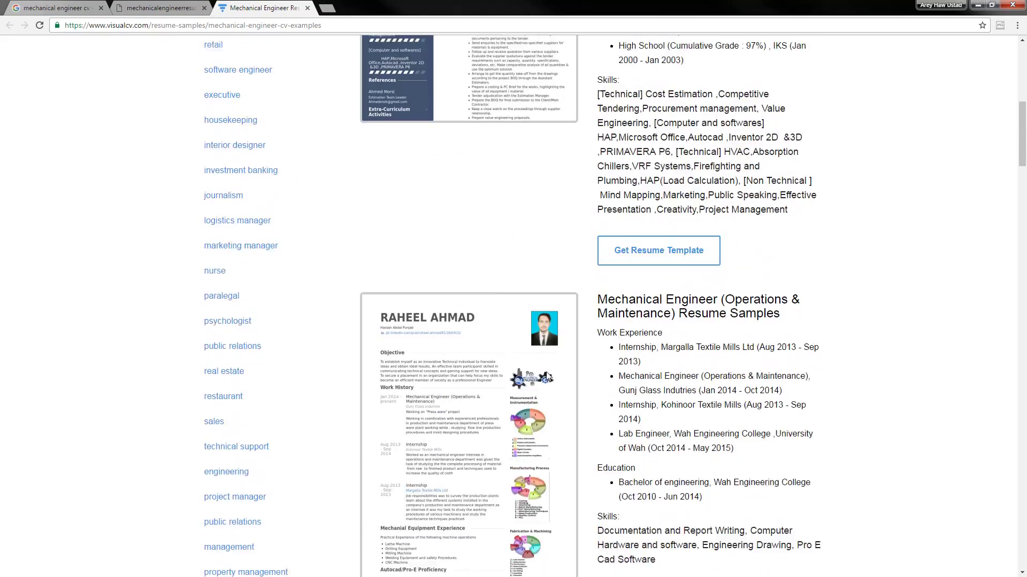
pyautogui.scroll(-9, 551, 366)
pyautogui.scroll(-10, 546, 275)
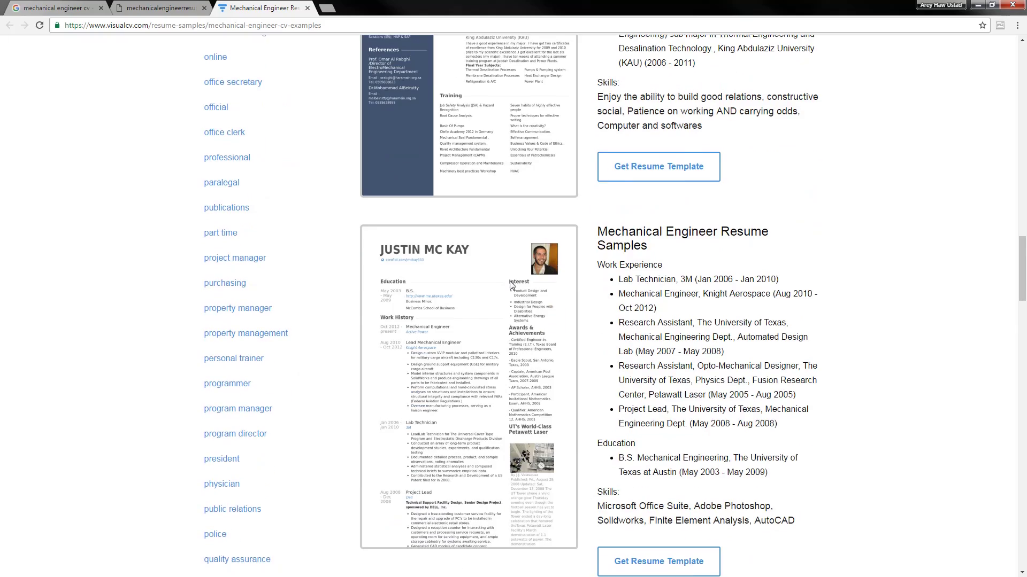
pyautogui.scroll(-10, 511, 285)
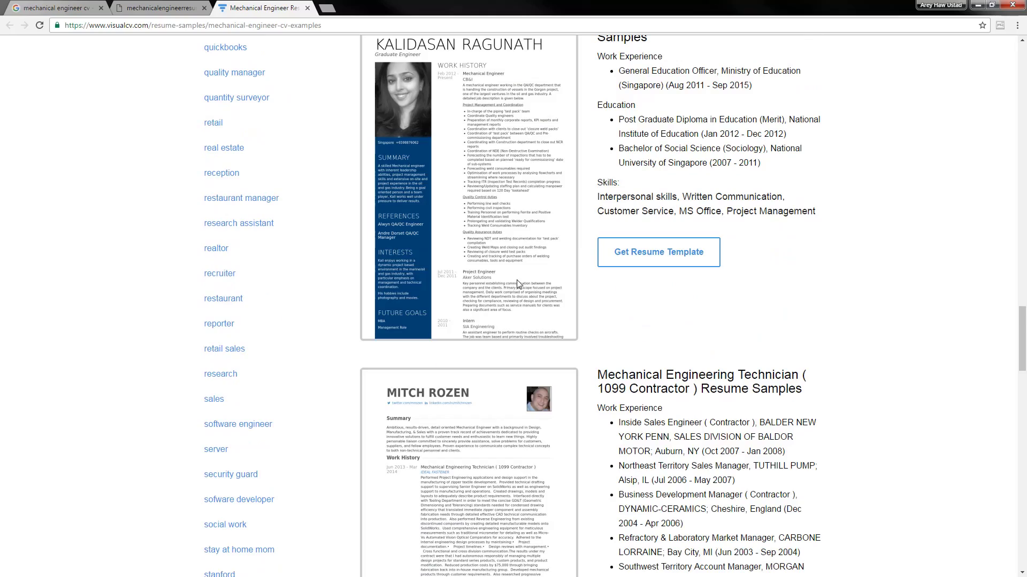
pyautogui.scroll(4, 517, 283)
pyautogui.scroll(-6, 471, 293)
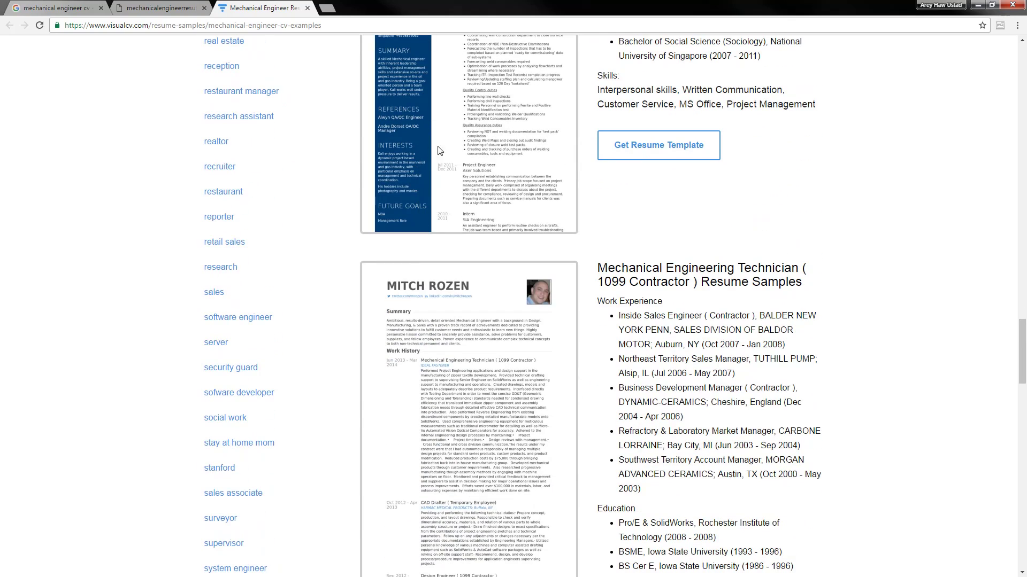
pyautogui.scroll(-3, 491, 182)
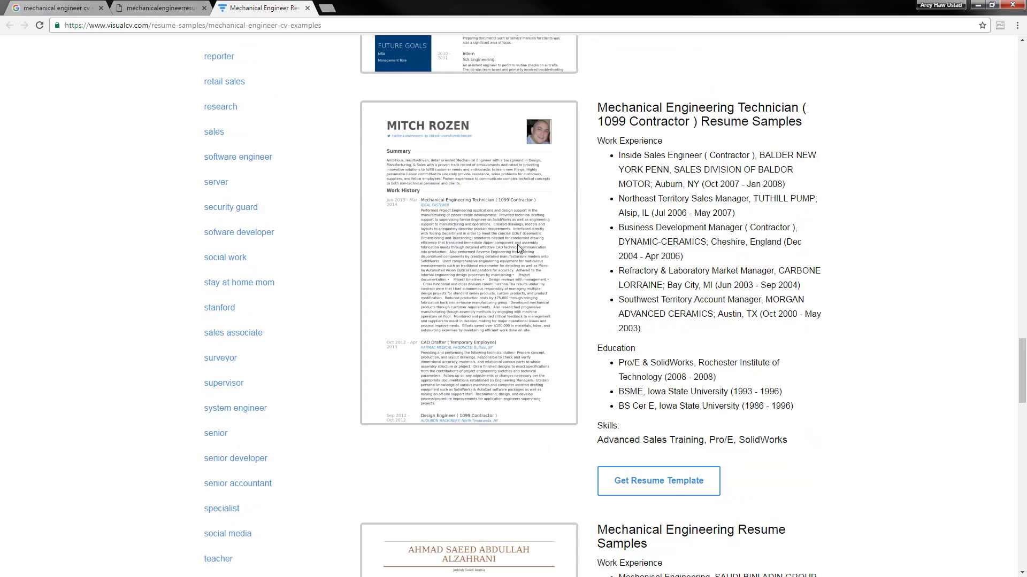
pyautogui.scroll(-1, 521, 251)
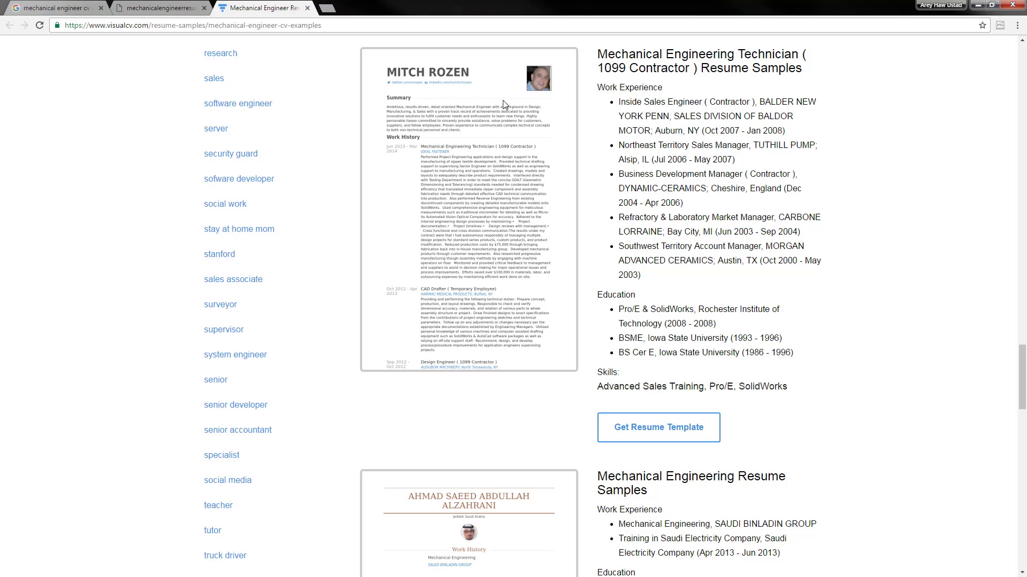
pyautogui.scroll(1, 480, 141)
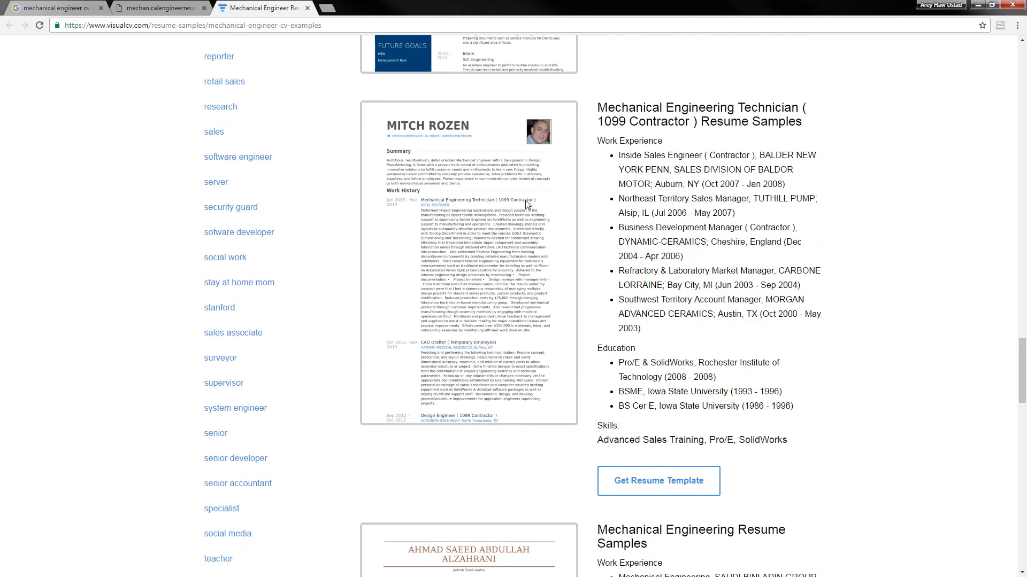
pyautogui.scroll(-2, 509, 211)
pyautogui.scroll(-3, 477, 215)
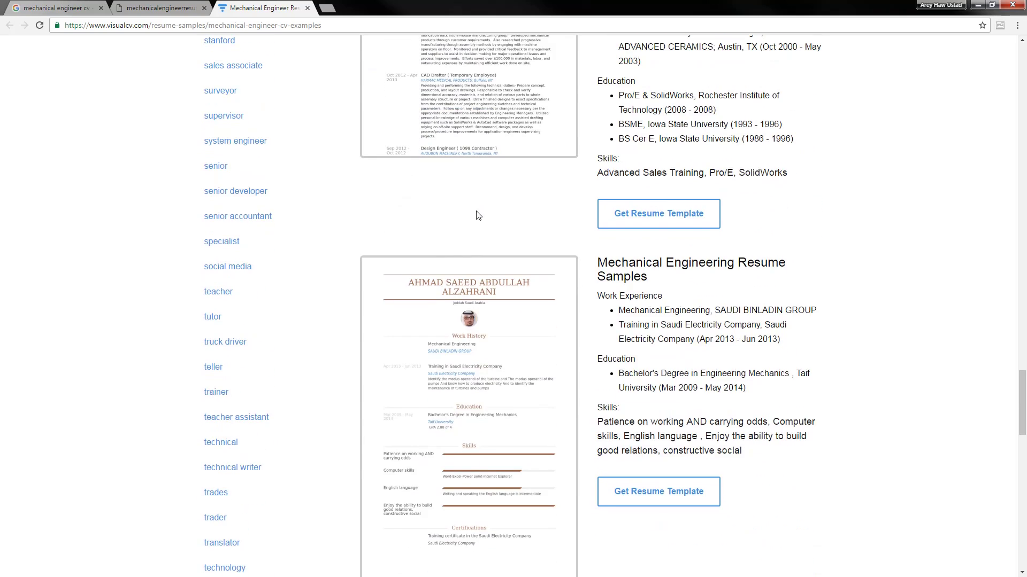
pyautogui.scroll(3, 477, 216)
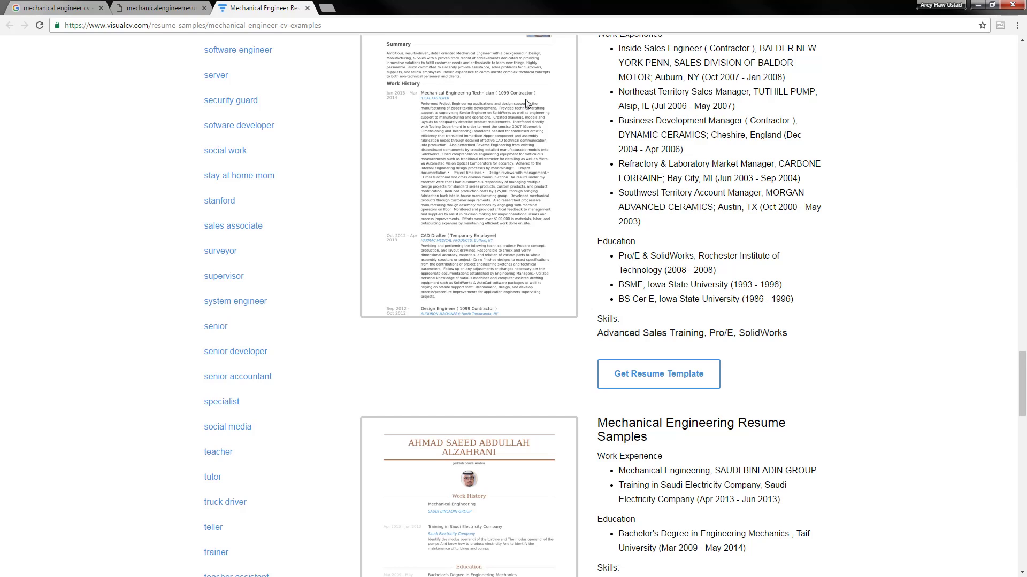
pyautogui.scroll(-5, 526, 130)
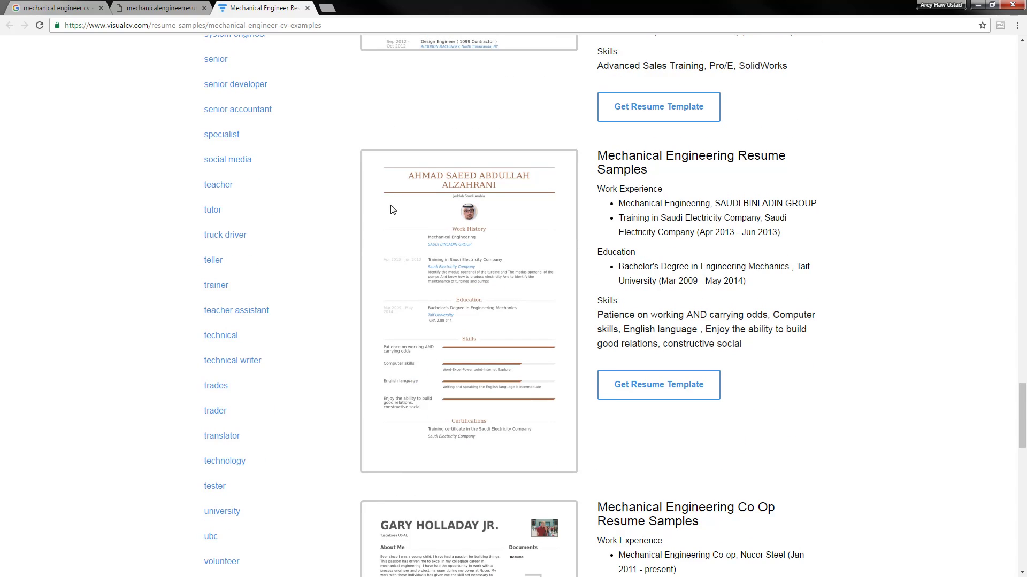
pyautogui.scroll(-9, 392, 209)
pyautogui.scroll(-2, 441, 232)
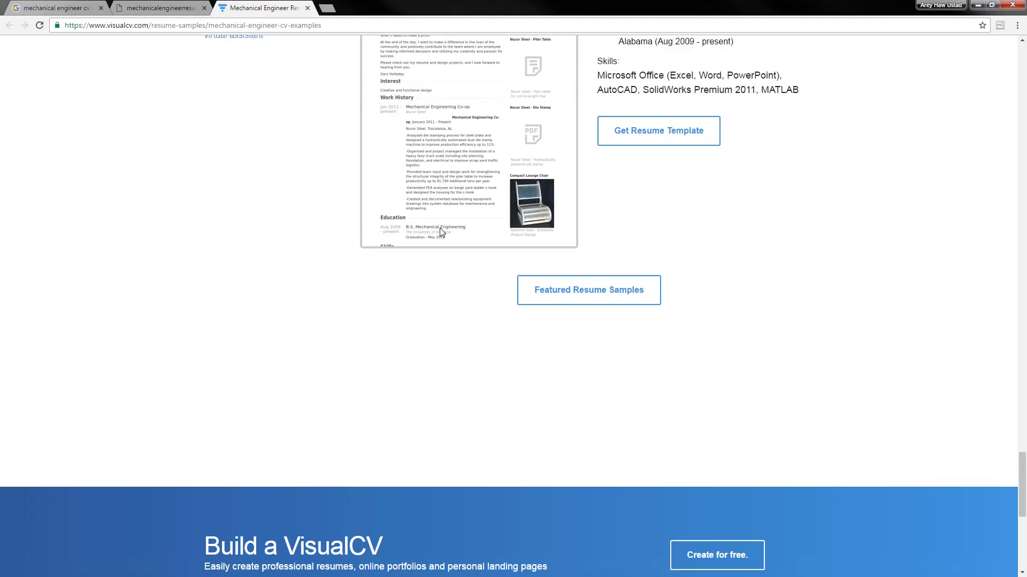
# Check the full-size image, request the blue-sidebar template, then close the VisualCV and image tabs
pyautogui.click(148, 7)
pyautogui.click(273, 6)
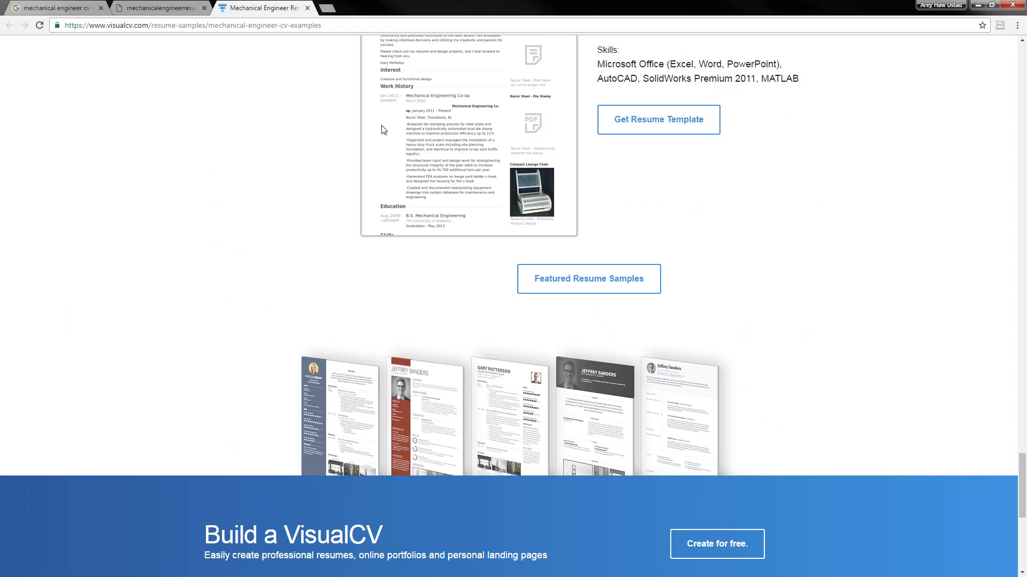
pyautogui.scroll(12, 588, 198)
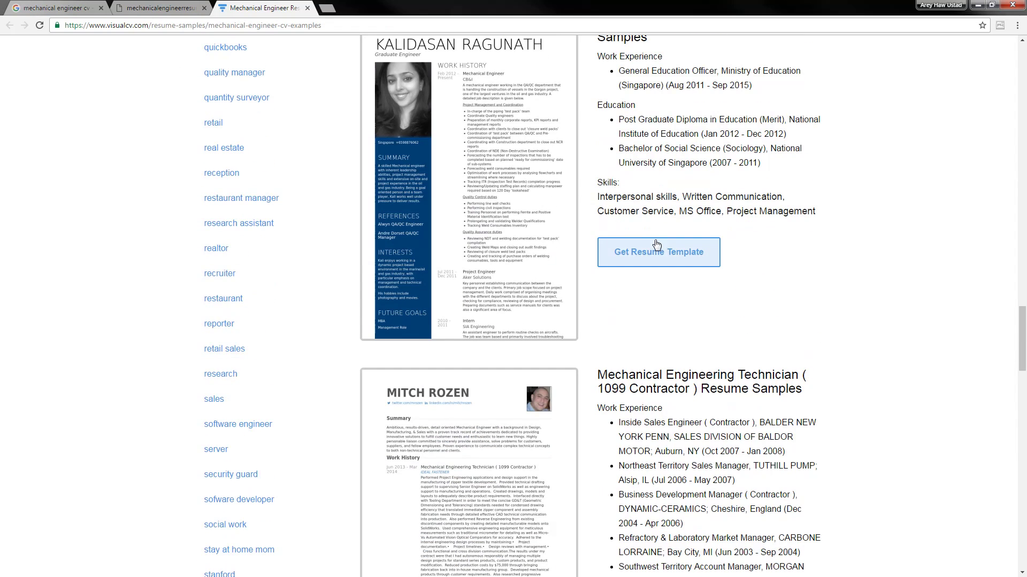
pyautogui.click(656, 249)
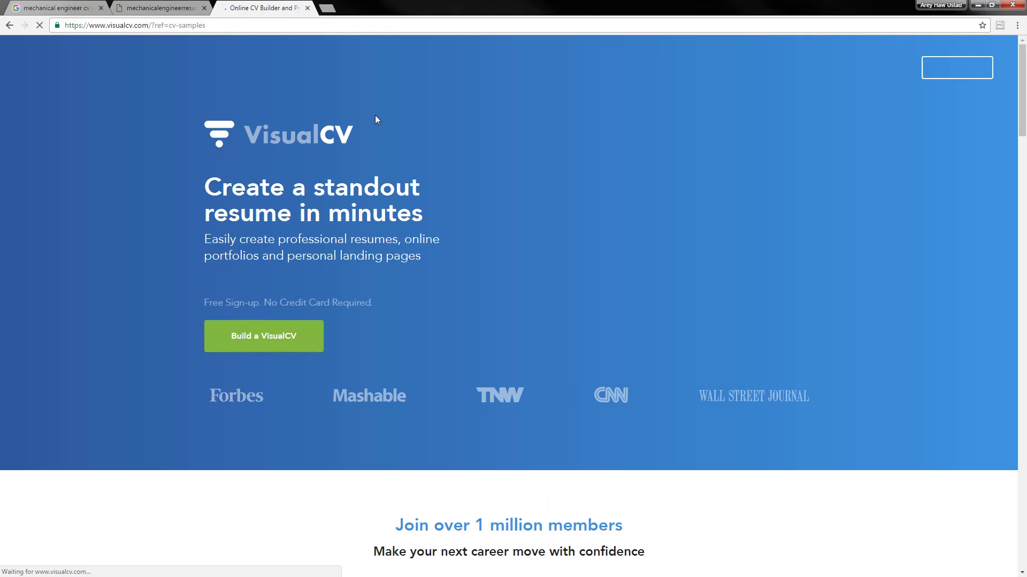
pyautogui.scroll(-10, 390, 251)
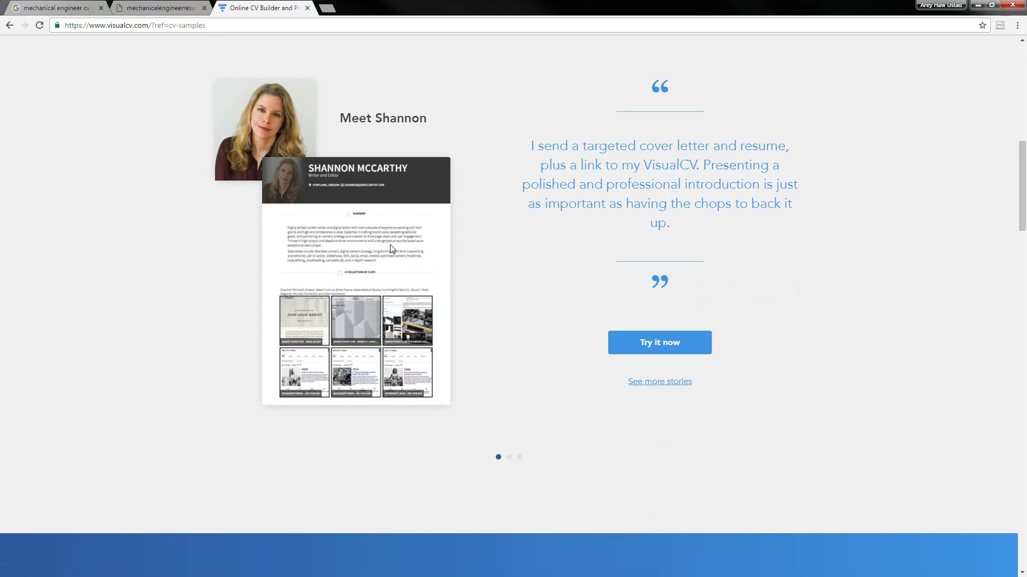
pyautogui.scroll(-14, 390, 245)
pyautogui.middleClick(255, 4)
pyautogui.middleClick(185, 4)
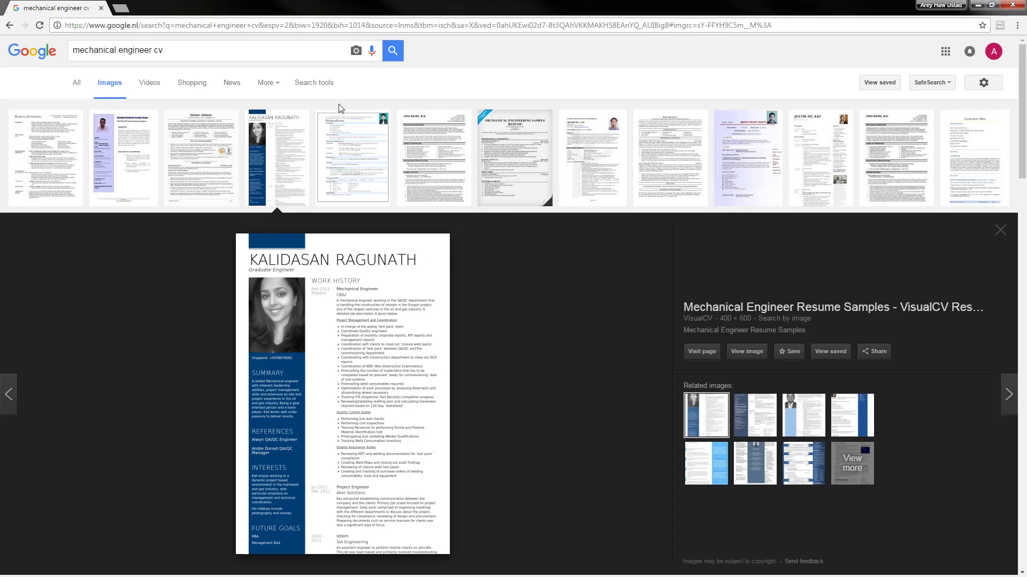
# Filter the image results to sizes larger than 1024×768
pyautogui.click(315, 84)
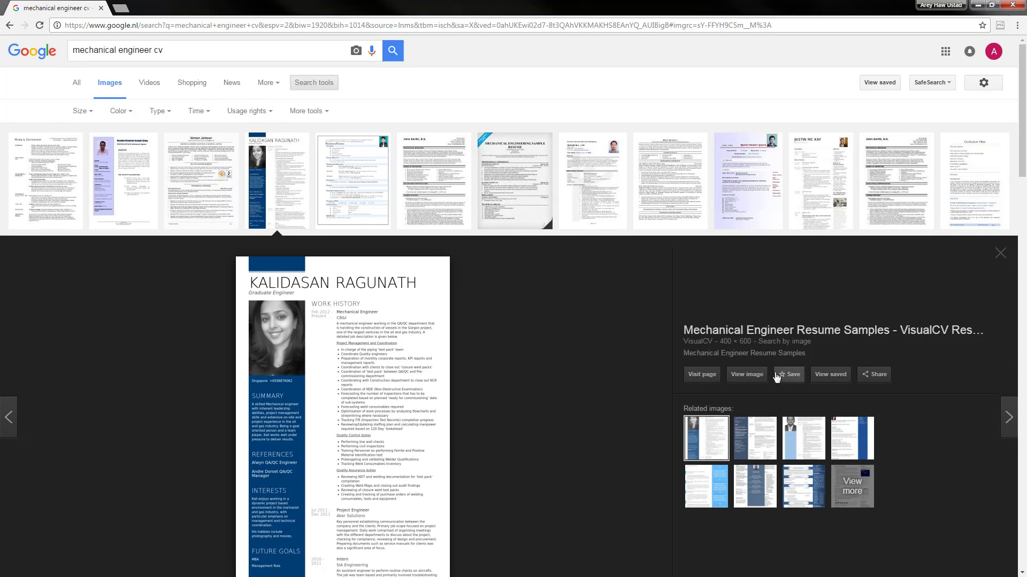
pyautogui.scroll(-3, 625, 331)
pyautogui.scroll(3, 428, 154)
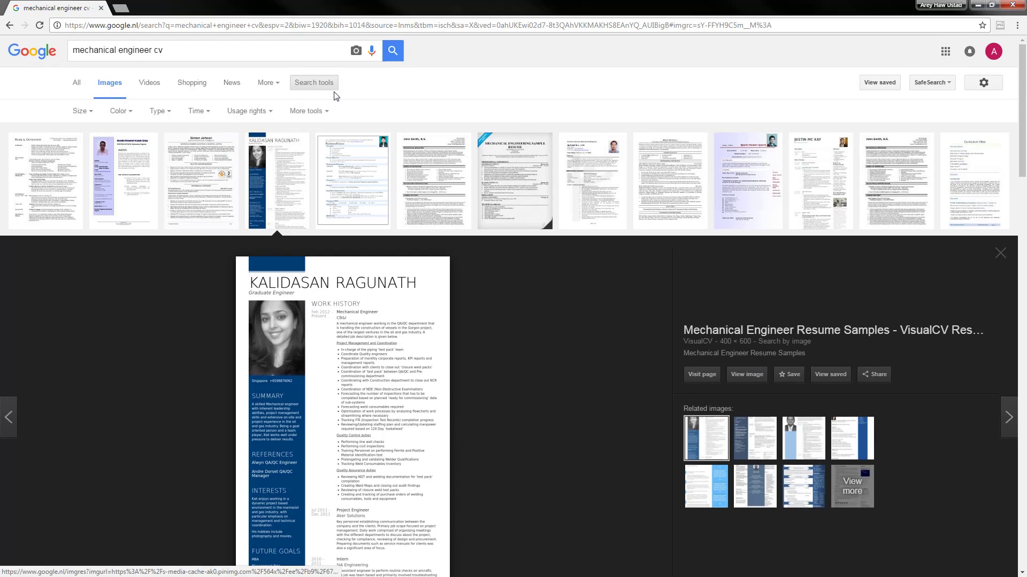
pyautogui.click(325, 112)
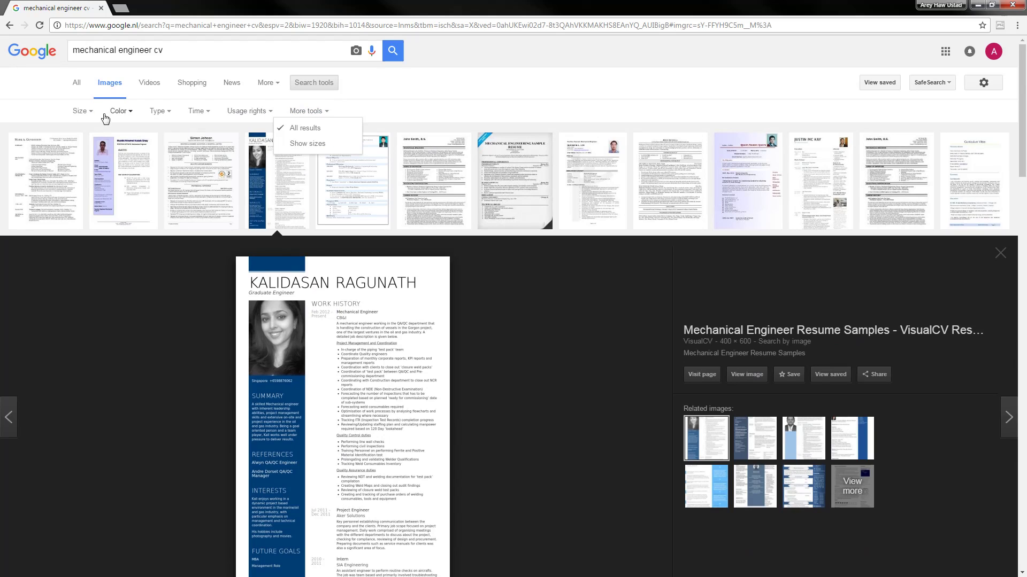
pyautogui.click(81, 112)
pyautogui.moveTo(108, 193)
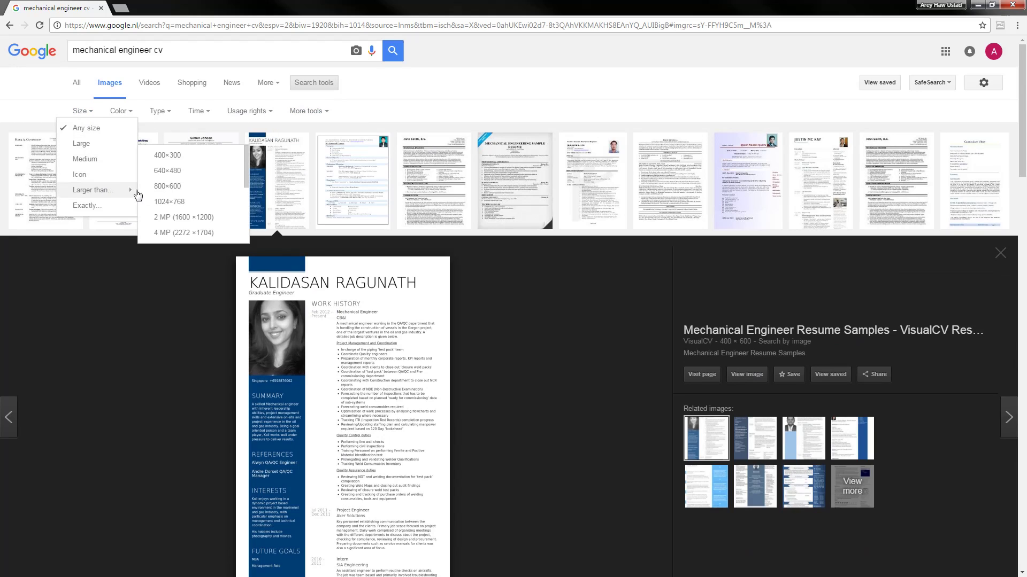
pyautogui.click(177, 204)
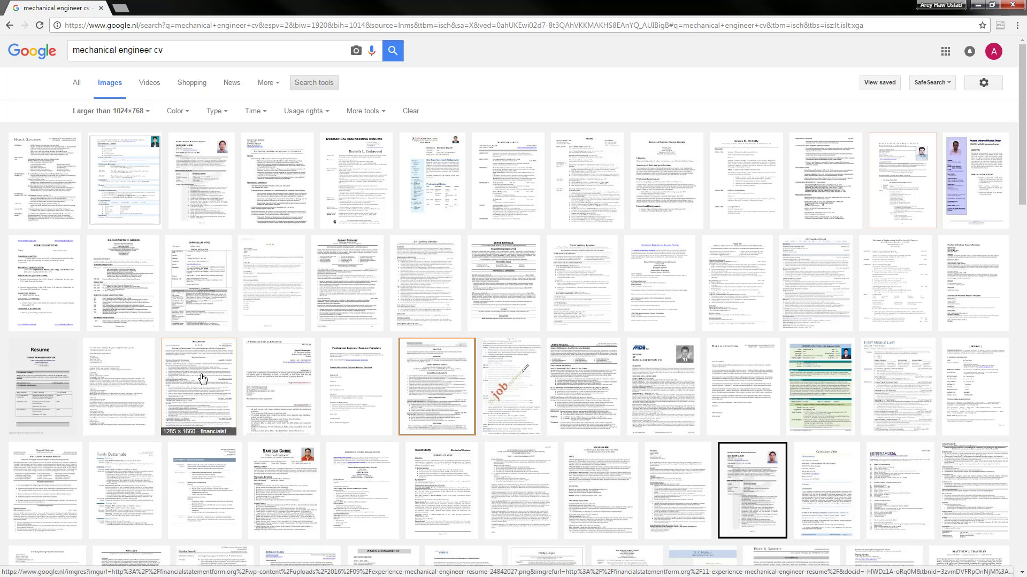
# Preview the Mechanical Engineering Resume sample and open its full-size image in a new tab
pyautogui.middleClick(355, 185)
pyautogui.click(175, 8)
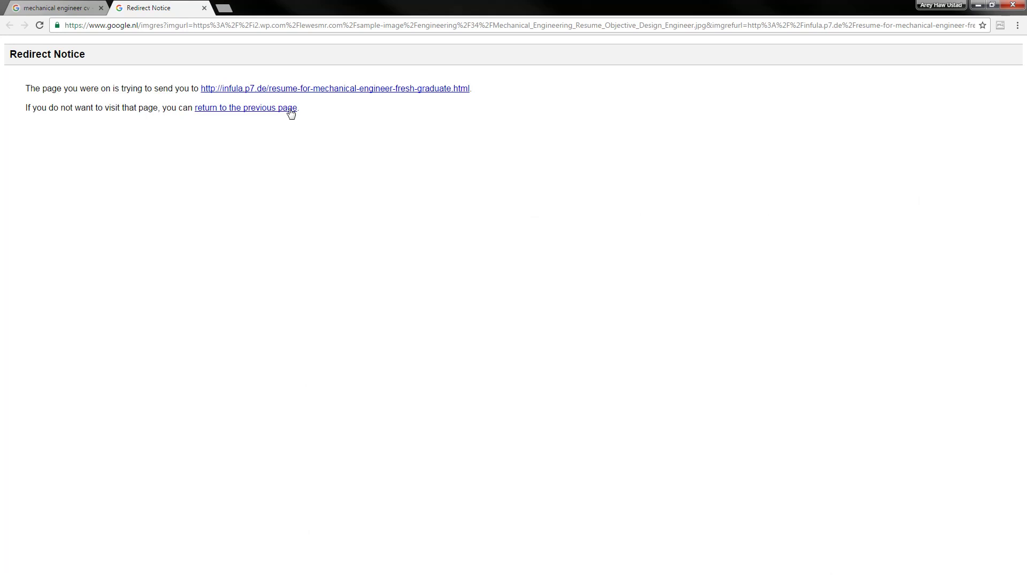
pyautogui.click(276, 89)
pyautogui.click(59, 8)
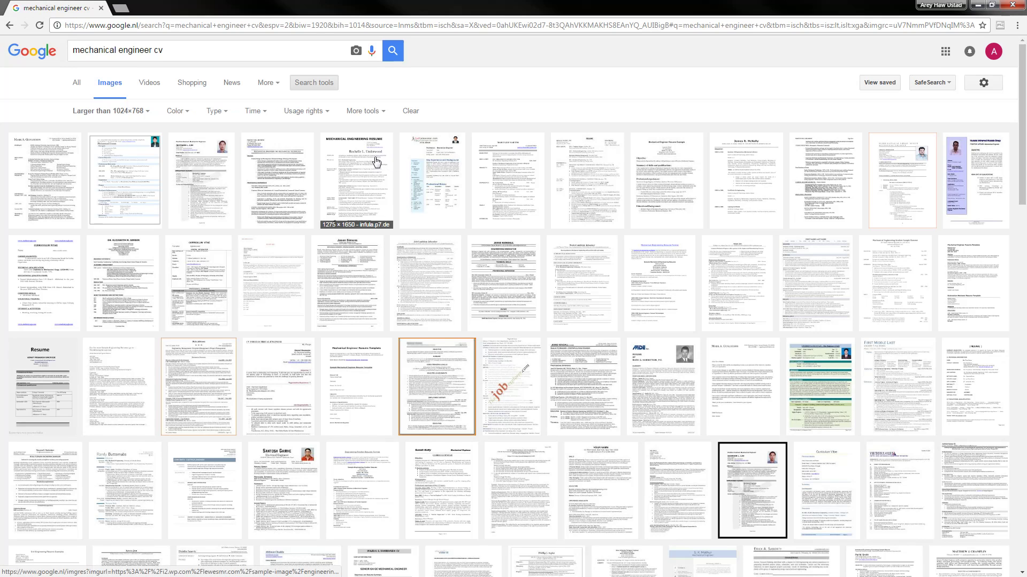
pyautogui.click(376, 160)
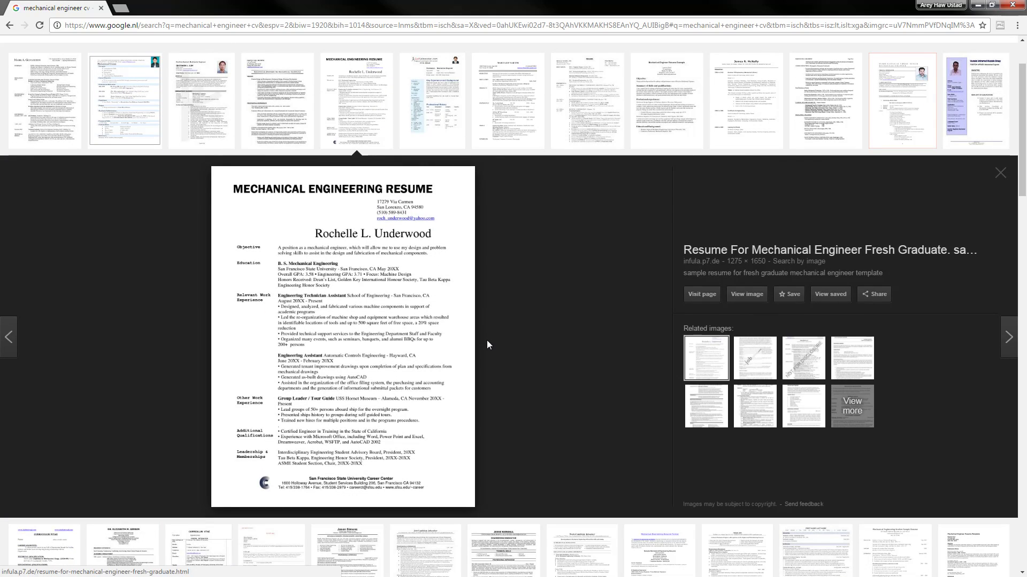
pyautogui.scroll(-1, 483, 324)
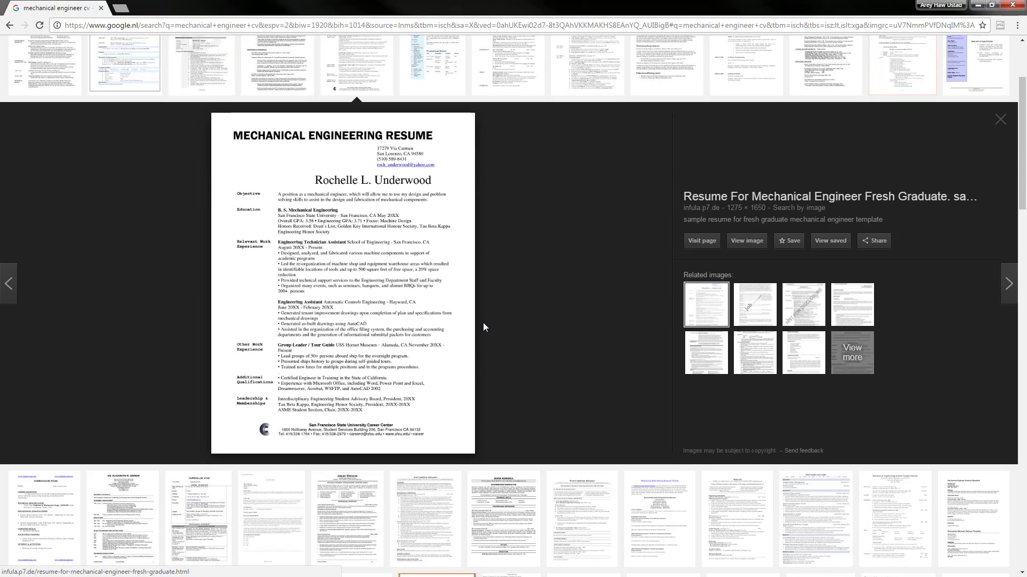
pyautogui.scroll(-1, 473, 333)
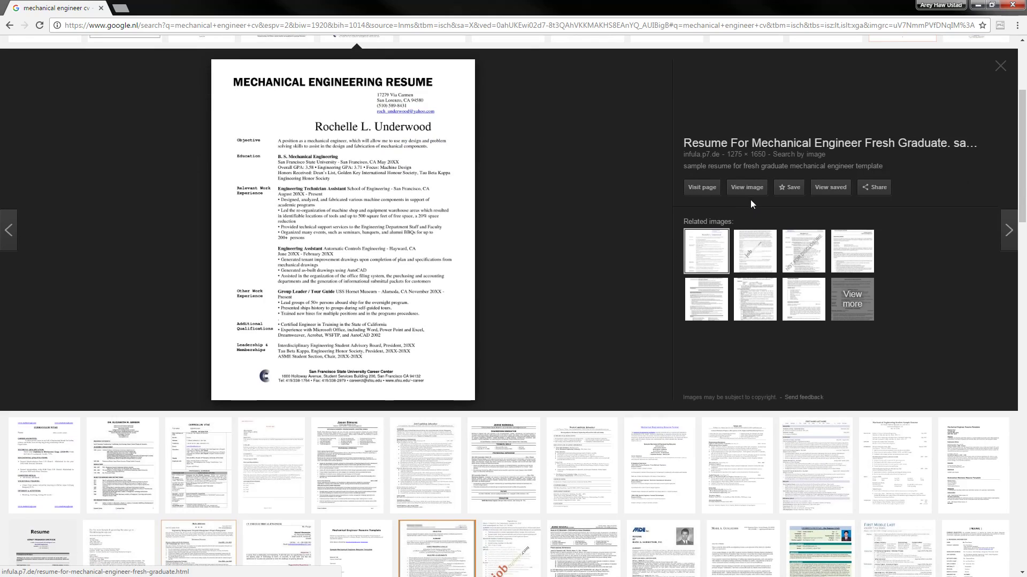
pyautogui.click(747, 187)
pyautogui.click(179, 6)
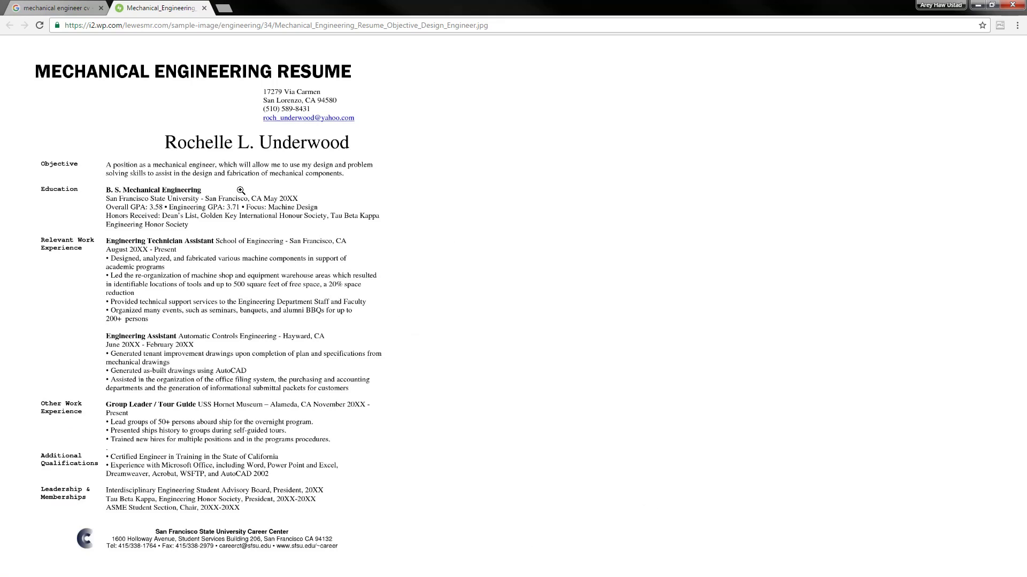
# Zoom in and read the full Mechanical Engineering Resume, then return to the image results
pyautogui.click(241, 190)
pyautogui.scroll(-3, 326, 219)
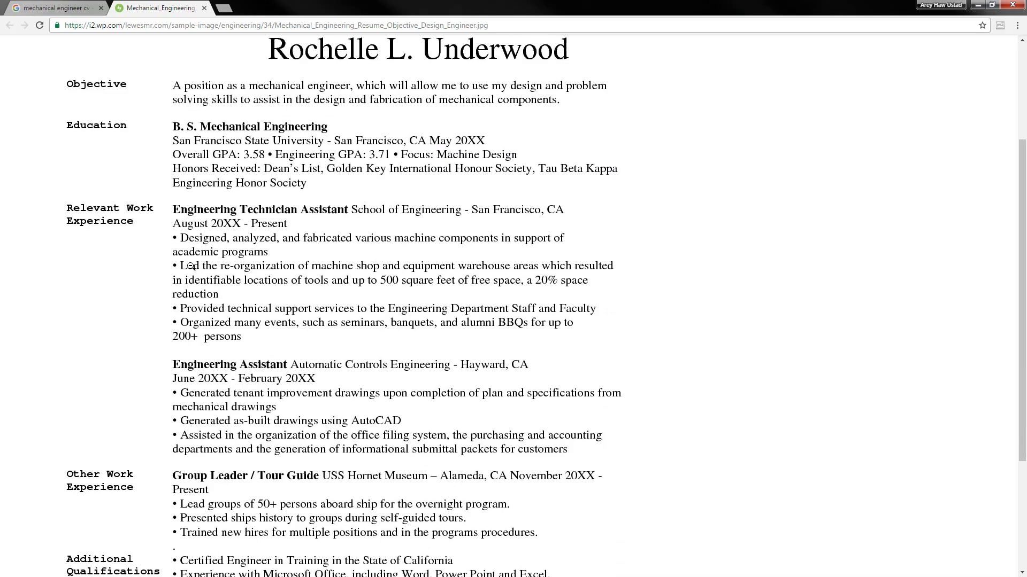
pyautogui.scroll(-2, 119, 202)
pyautogui.scroll(-2, 152, 222)
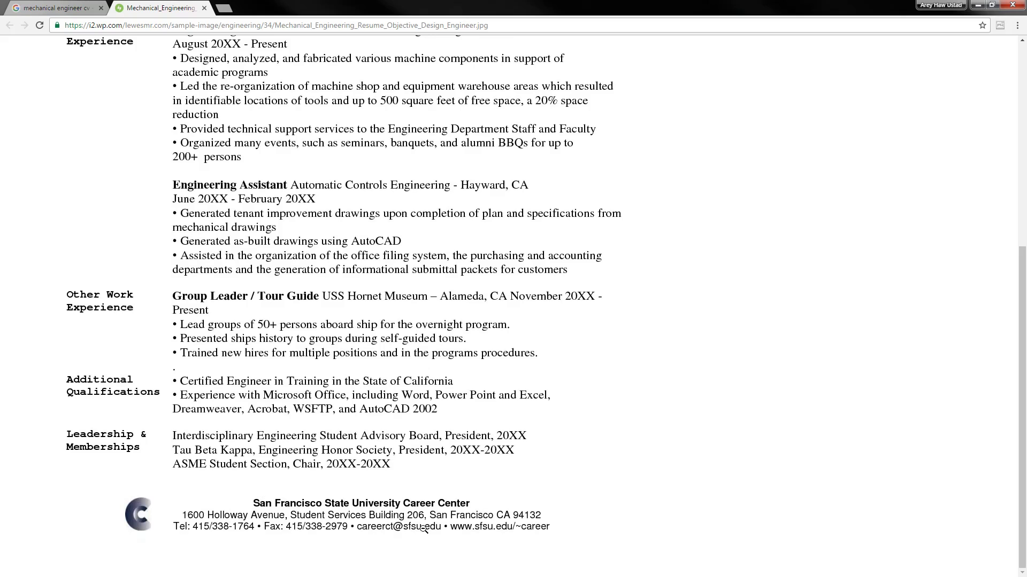
pyautogui.click(356, 513)
pyautogui.click(420, 133)
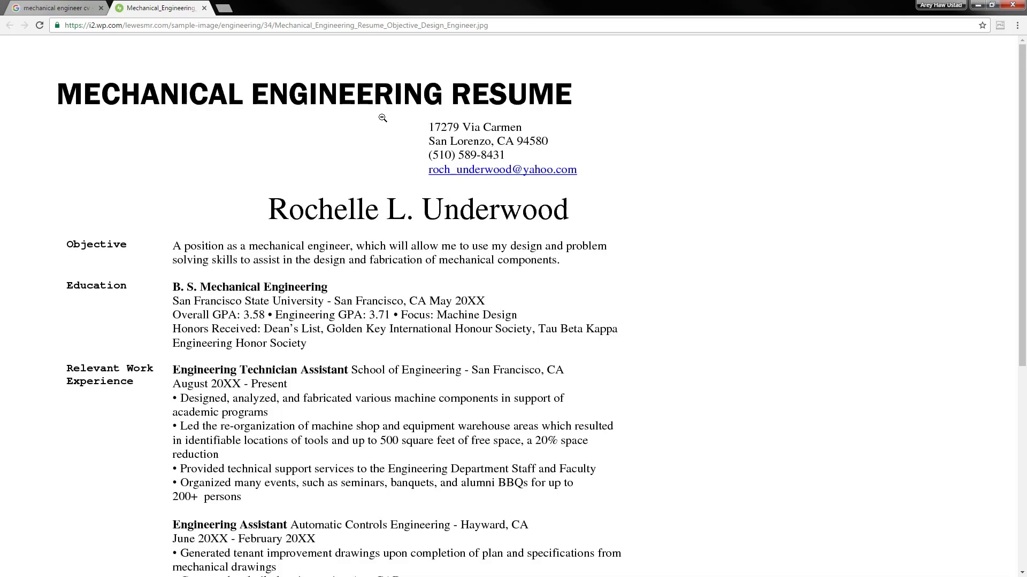
pyautogui.click(97, 5)
pyautogui.scroll(3, 169, 176)
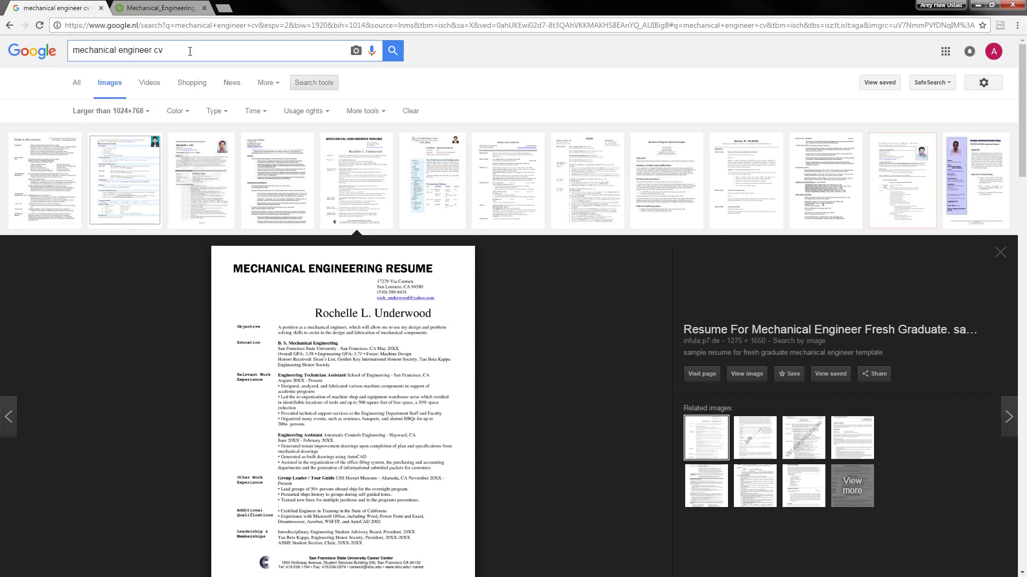
# Change the image search to 'engineer cv' and scroll through the results
pyautogui.hotkey('shift', 'Home')
pyautogui.press('BackSpace')
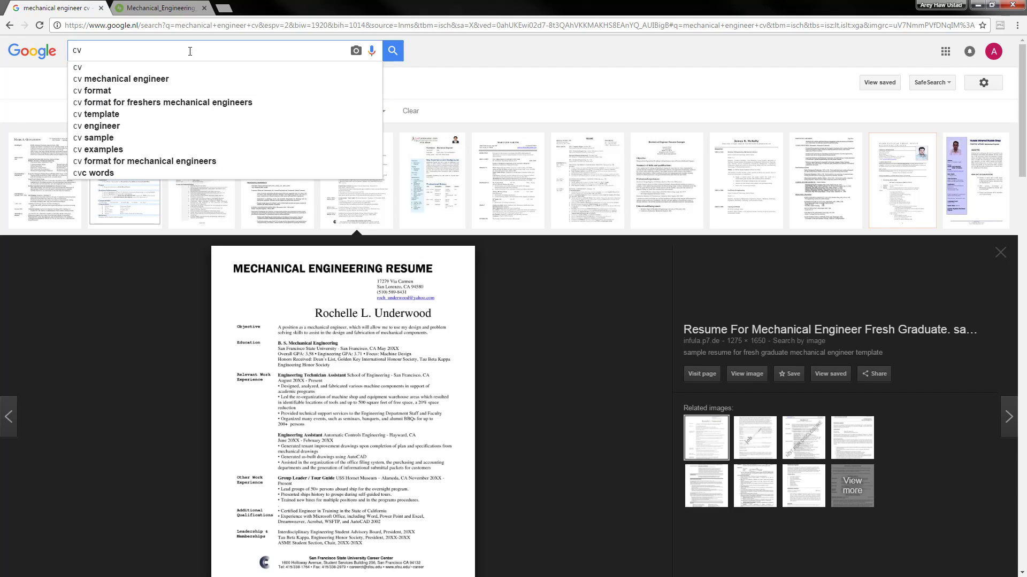
pyautogui.write('engineer')
pyautogui.press('Return')
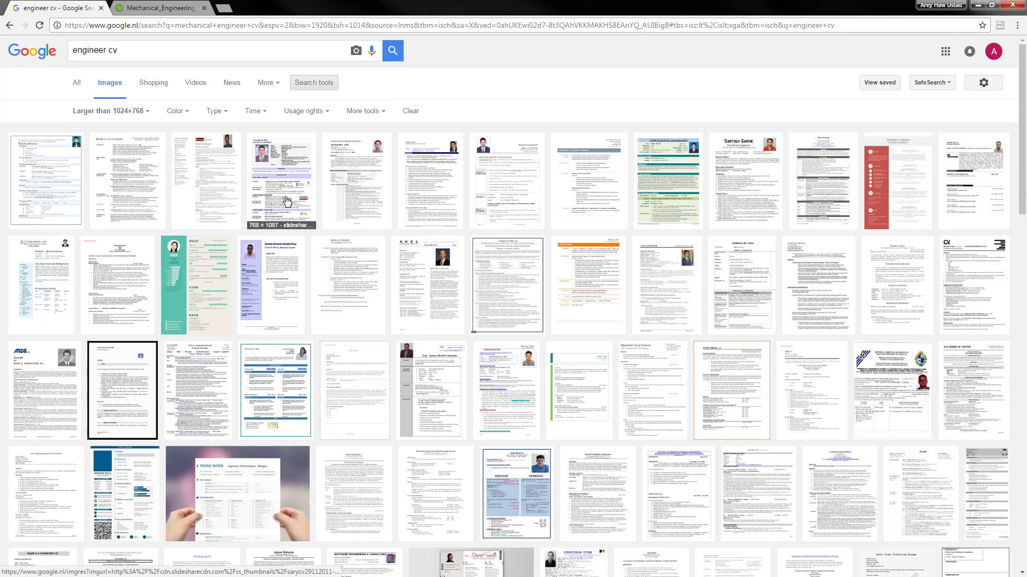
pyautogui.scroll(-2, 305, 198)
pyautogui.scroll(-4, 305, 198)
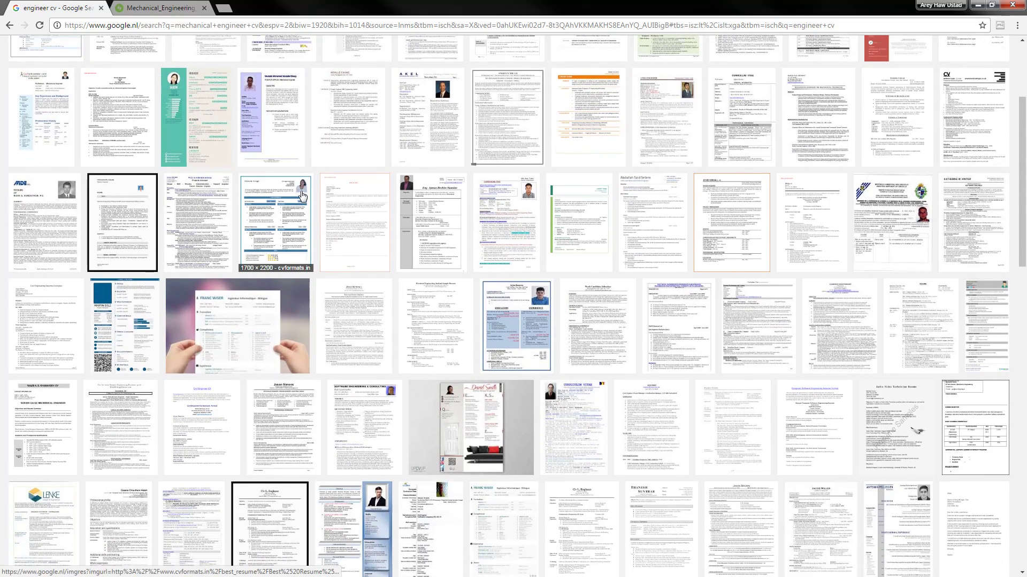
pyautogui.scroll(-8, 302, 195)
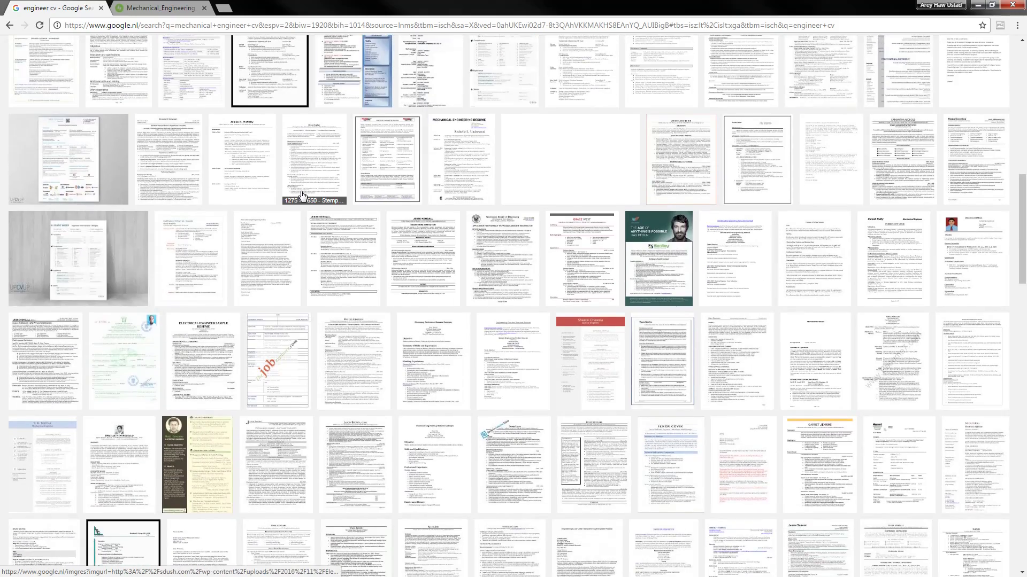
pyautogui.scroll(-7, 302, 196)
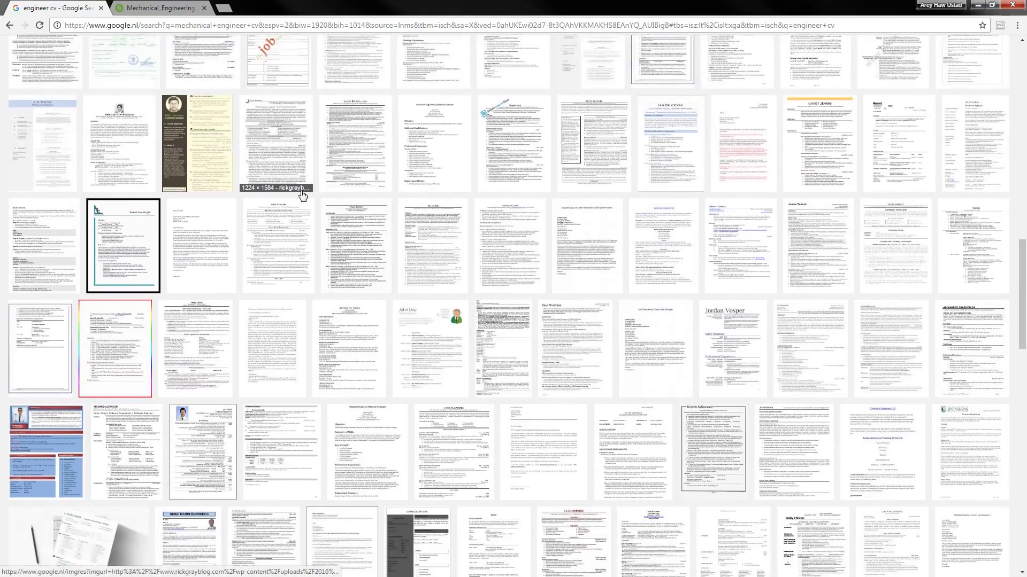
pyautogui.scroll(-6, 302, 196)
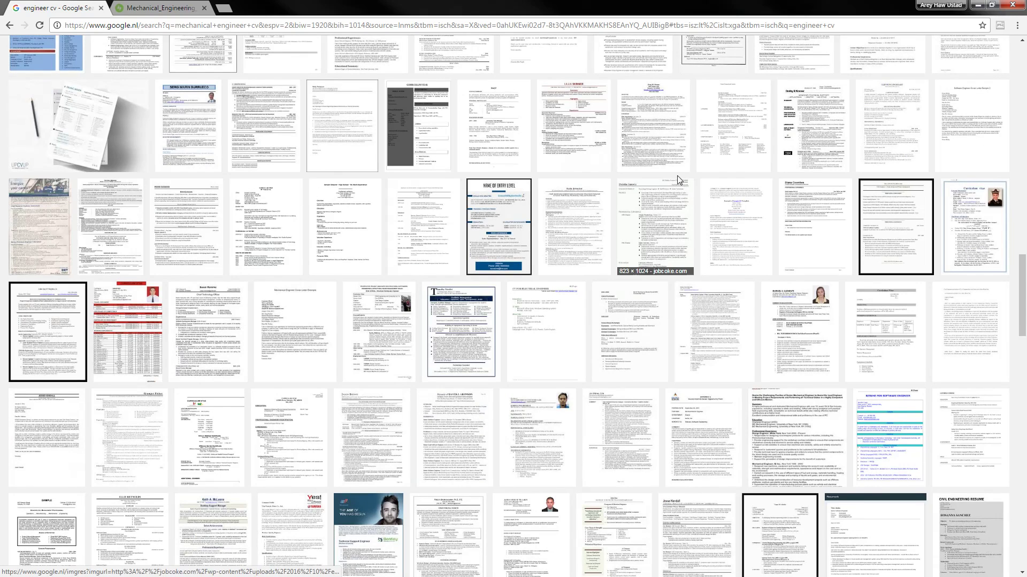
# Open two large résumé samples in background tabs, view them, then close them
pyautogui.middleClick(644, 140)
pyautogui.middleClick(580, 211)
pyautogui.click(347, 5)
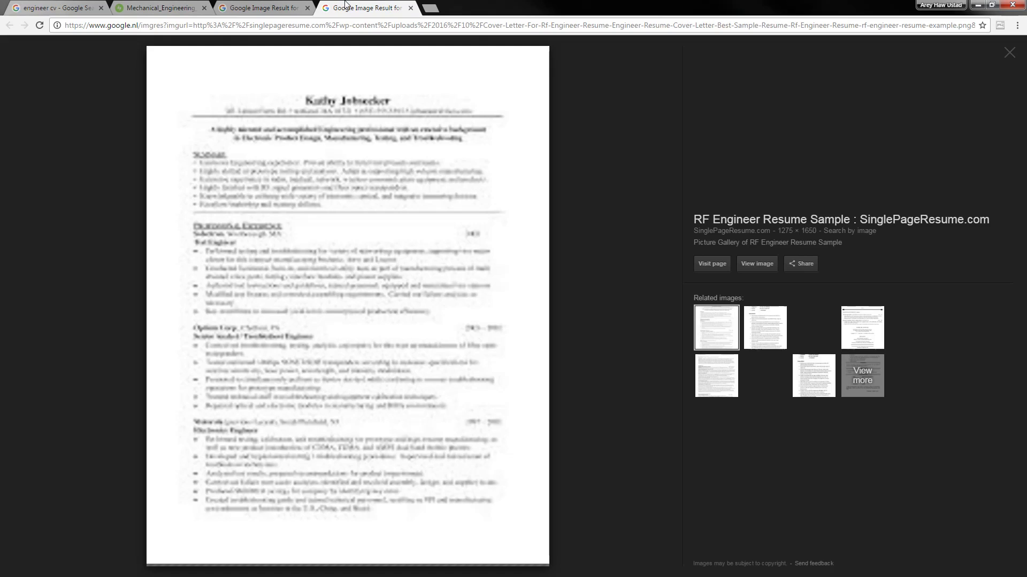
pyautogui.click(289, 4)
pyautogui.middleClick(289, 5)
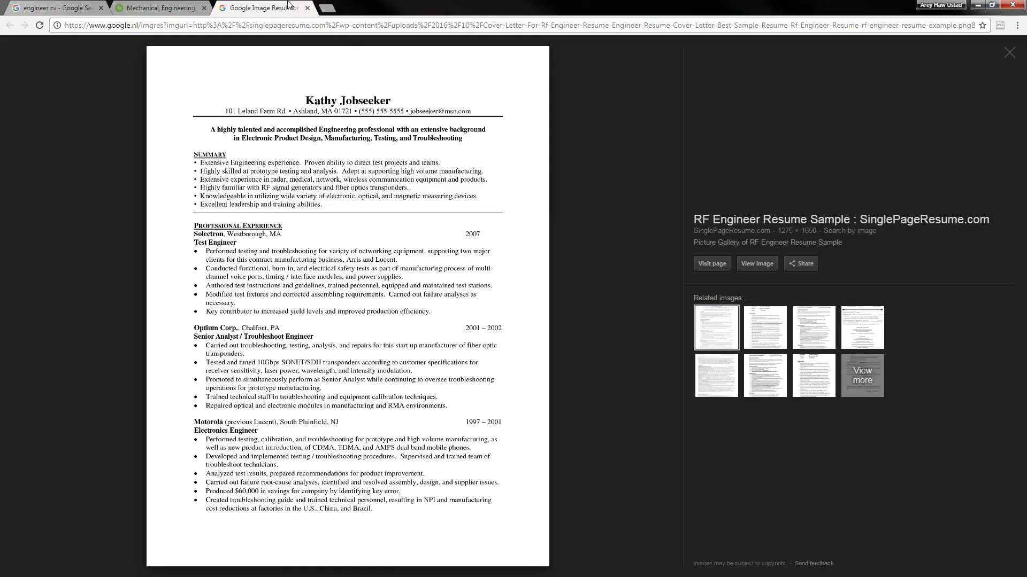
pyautogui.middleClick(290, 5)
pyautogui.click(59, 5)
pyautogui.scroll(5, 172, 209)
pyautogui.scroll(15, 172, 212)
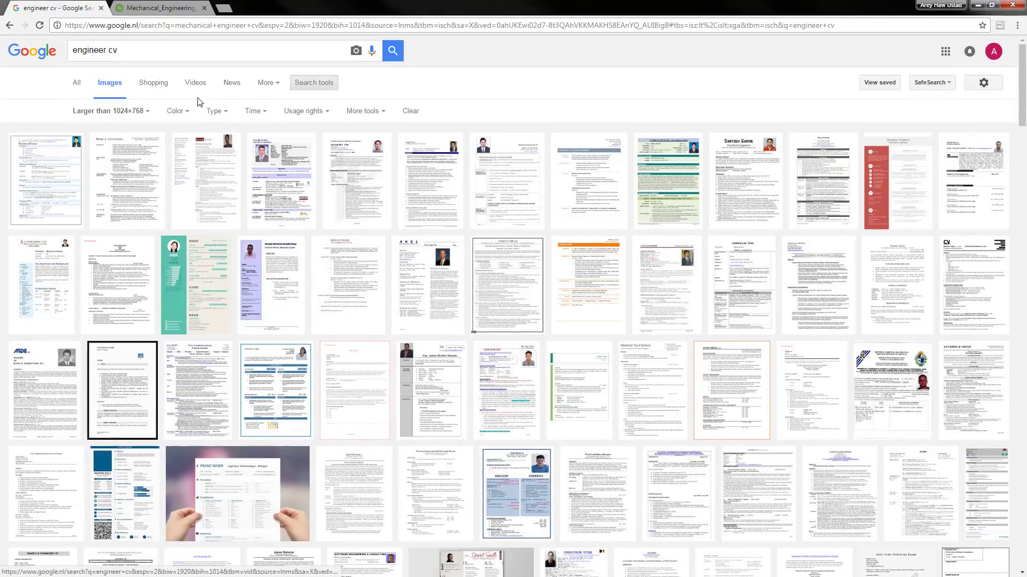
pyautogui.click(208, 52)
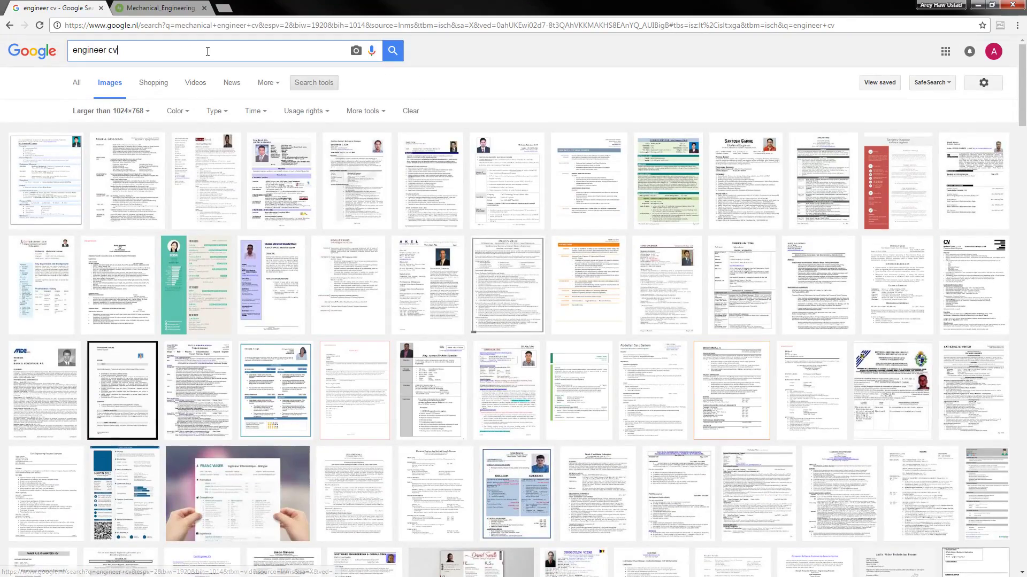
pyautogui.press('Left')
pyautogui.press('Left')
pyautogui.hotkey('ctrl', 'shift', 'Left')
pyautogui.write('design')
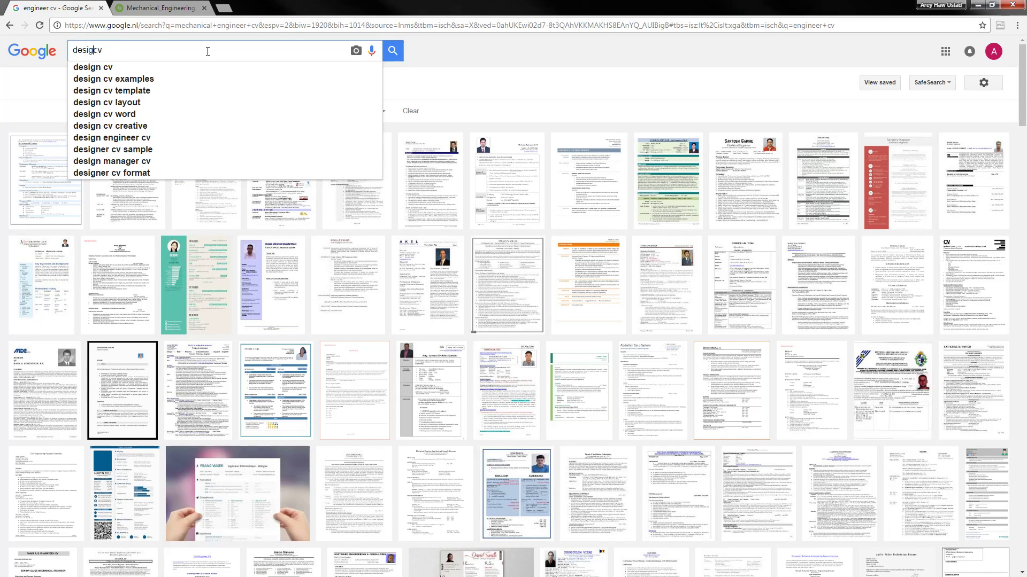
pyautogui.press('Return')
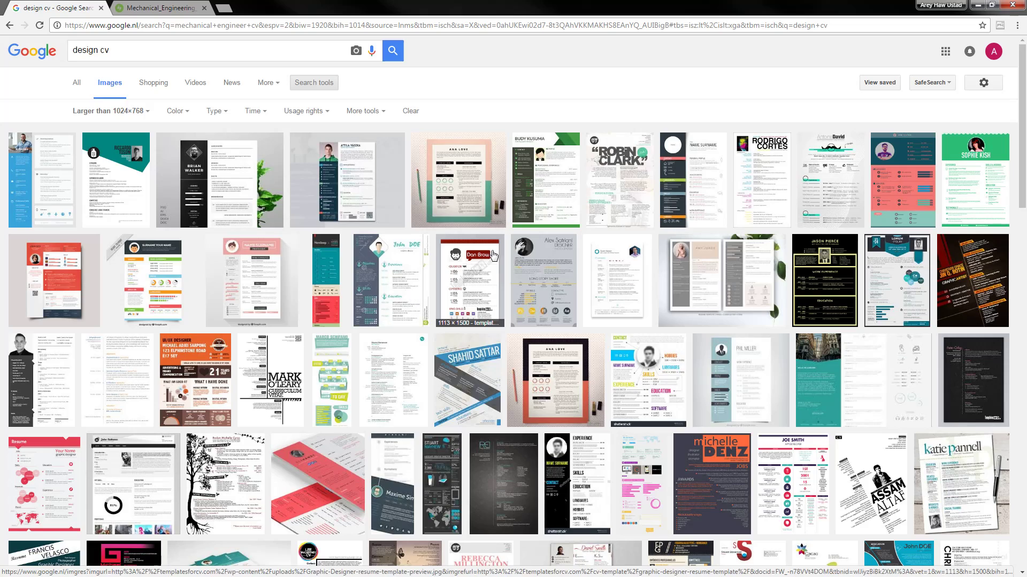
pyautogui.scroll(-4, 506, 265)
pyautogui.scroll(1, 506, 265)
pyautogui.scroll(4, 507, 266)
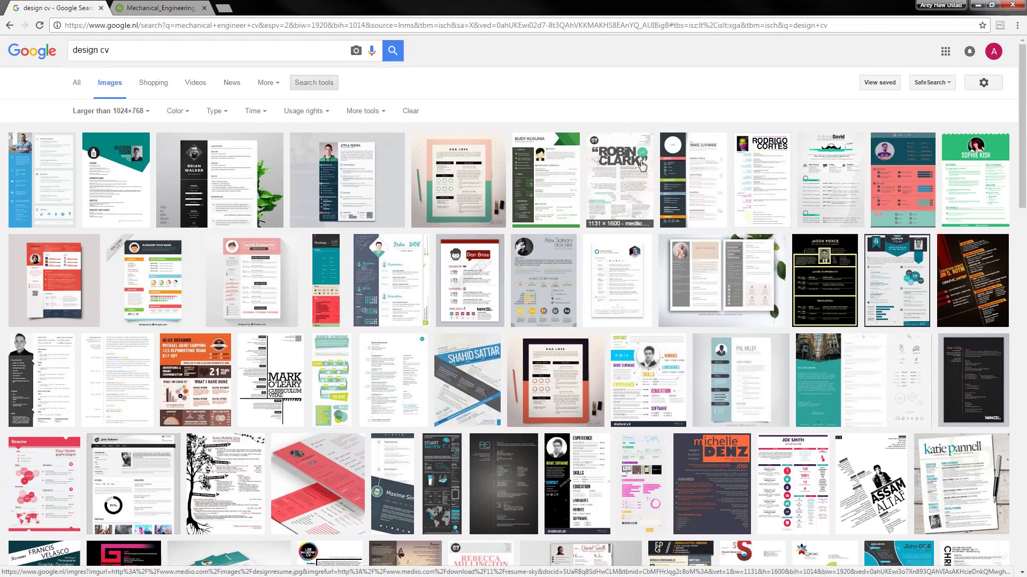
pyautogui.middleClick(632, 164)
pyautogui.click(278, 4)
pyautogui.moveTo(278, 4); pyautogui.dragTo(175, 5)
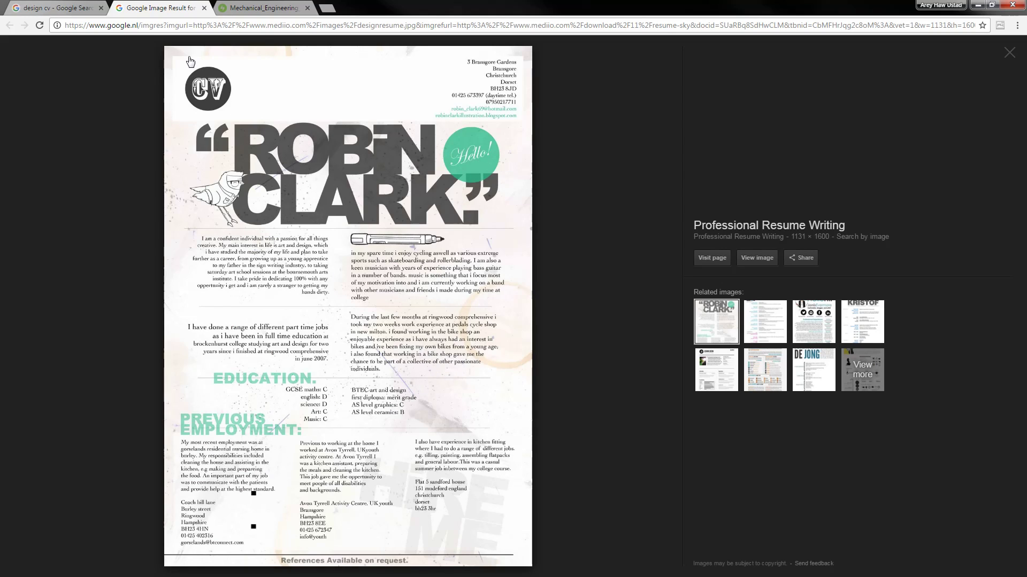
pyautogui.middleClick(153, 4)
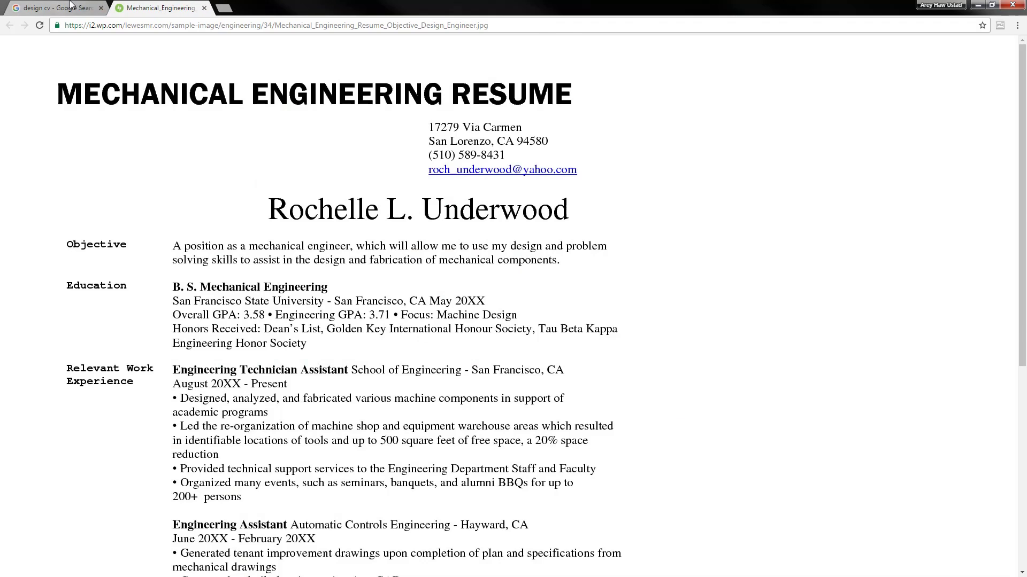
pyautogui.click(80, 8)
pyautogui.scroll(-3, 565, 244)
pyautogui.scroll(-2, 565, 244)
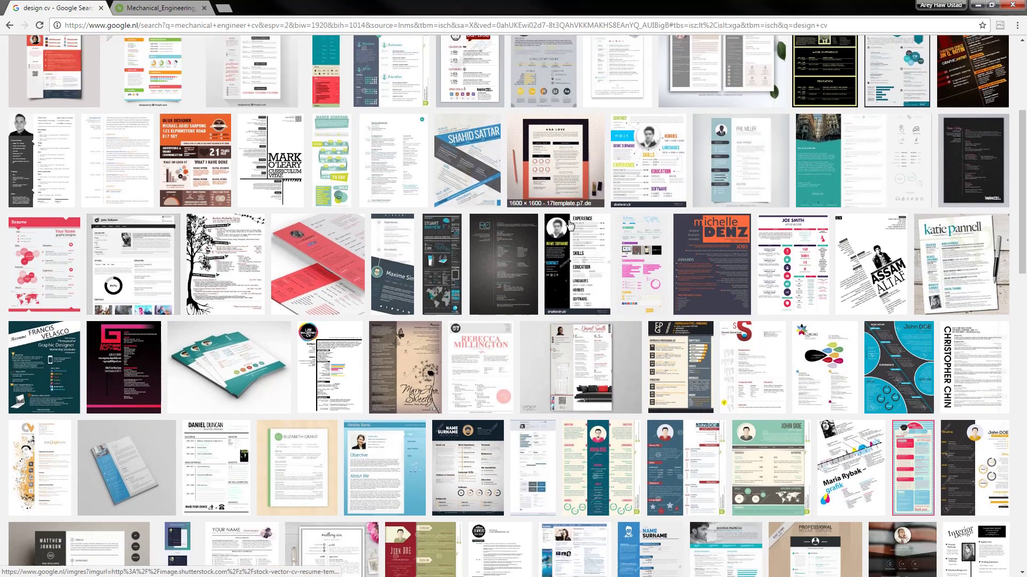
pyautogui.scroll(-6, 570, 223)
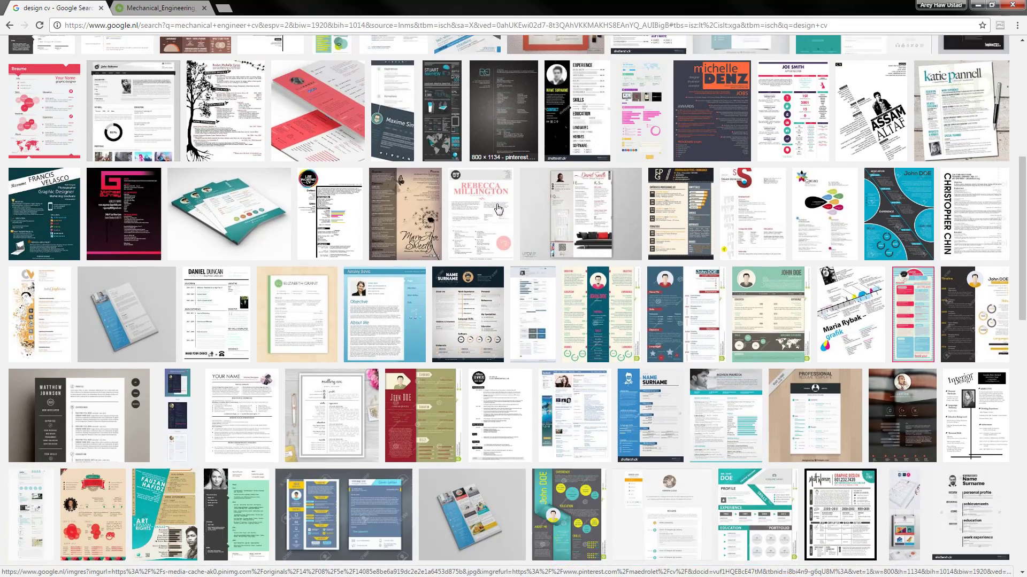
pyautogui.scroll(-4, 512, 188)
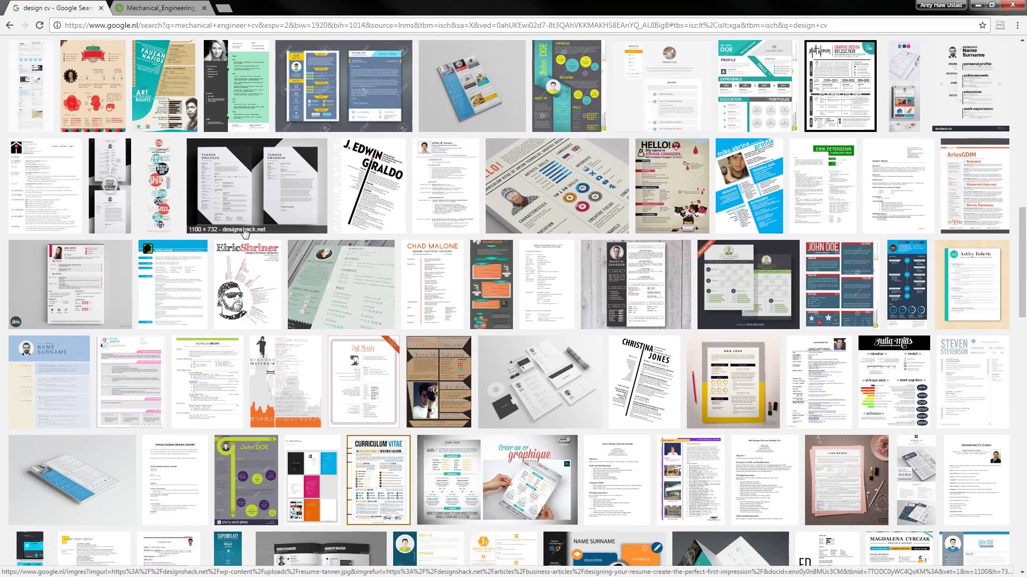
pyautogui.middleClick(284, 212)
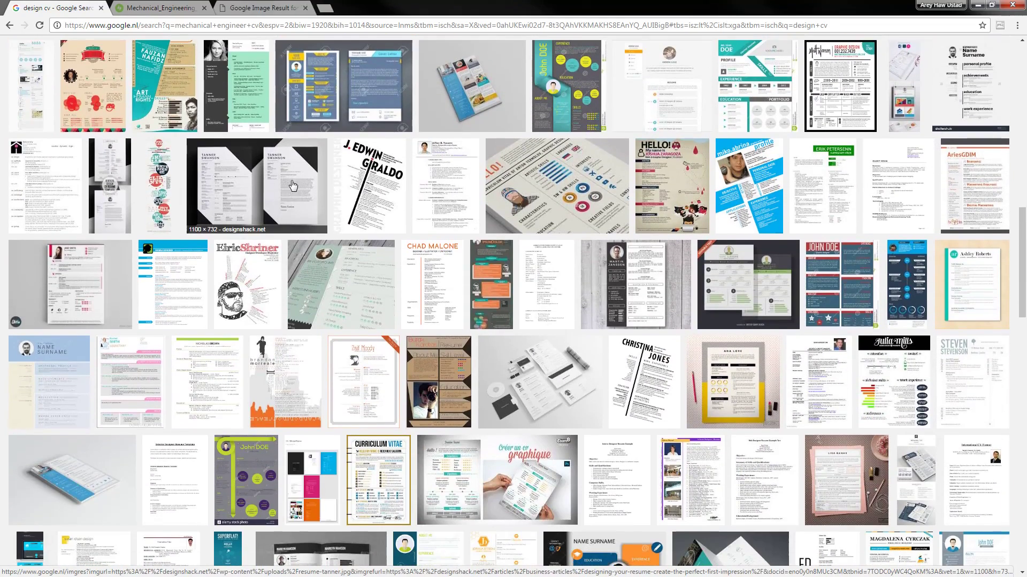
pyautogui.middleClick(284, 211)
pyautogui.click(295, 5)
pyautogui.middleClick(364, 7)
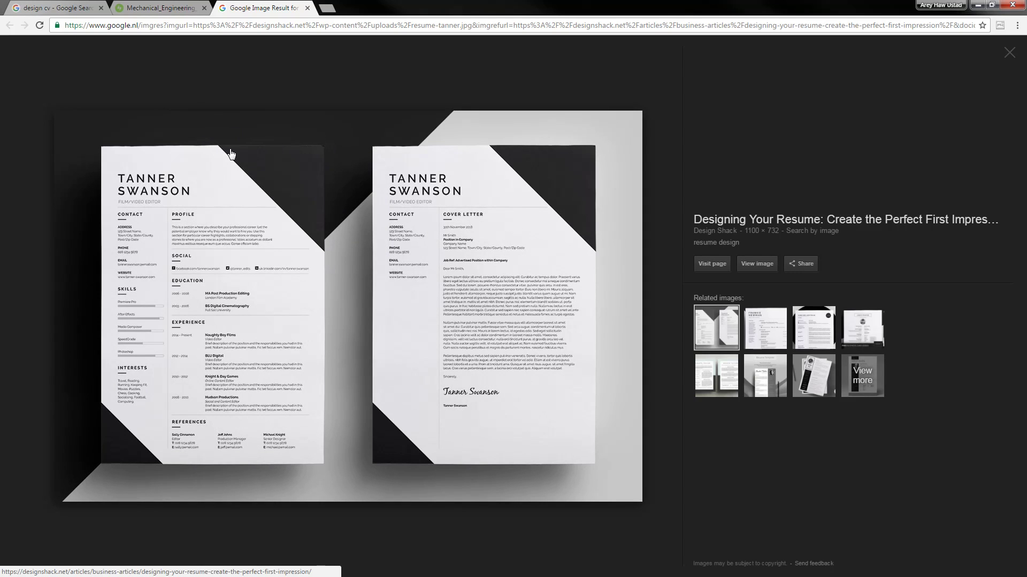
pyautogui.middleClick(275, 7)
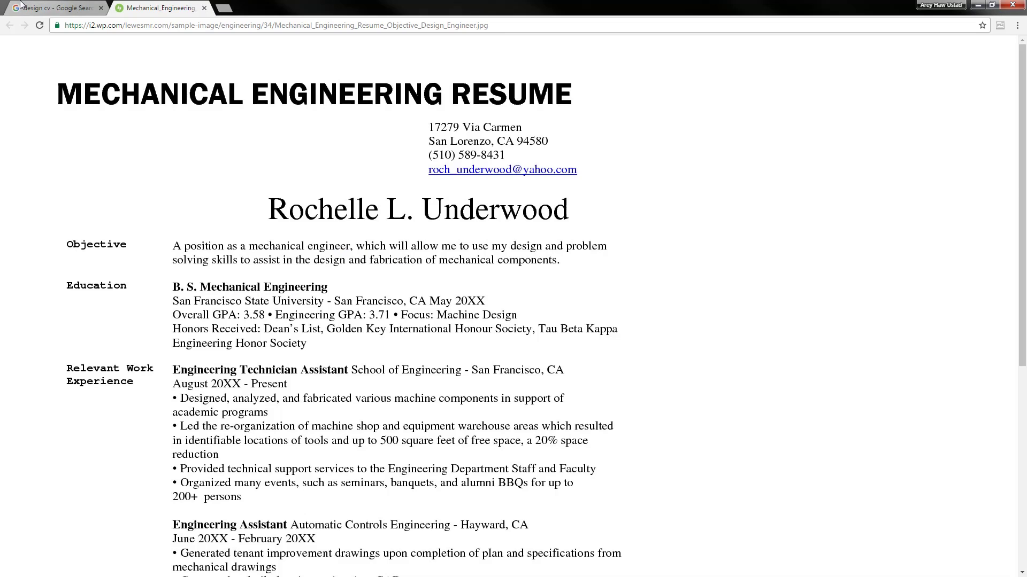
pyautogui.click(26, 7)
pyautogui.scroll(-3, 374, 321)
pyautogui.scroll(-5, 365, 269)
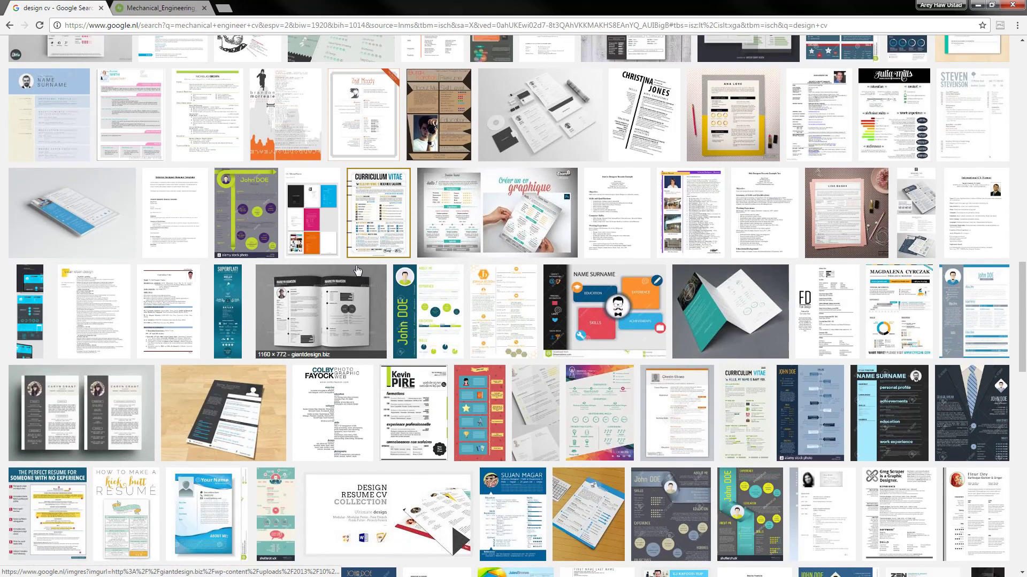
pyautogui.scroll(-3, 359, 271)
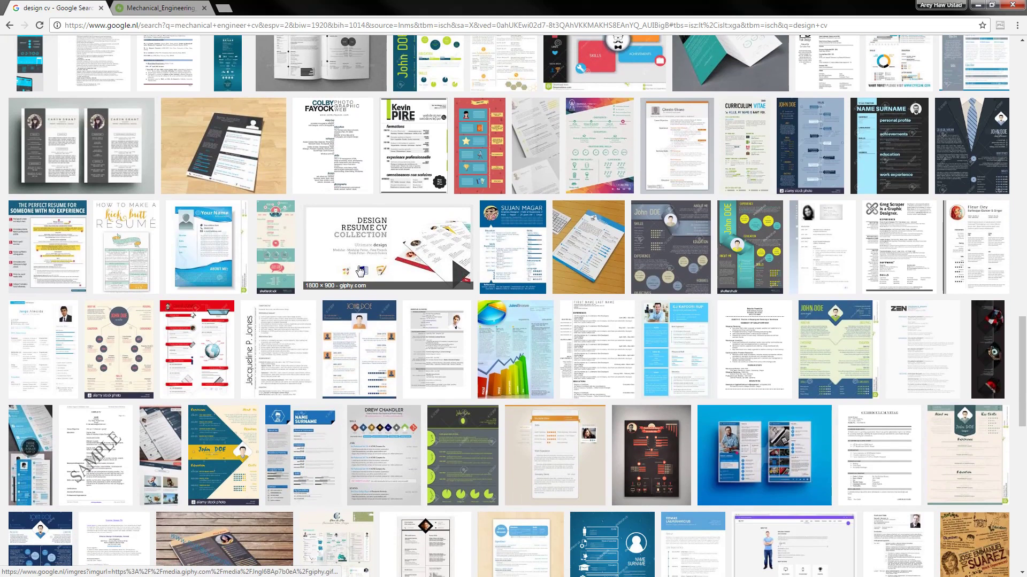
pyautogui.middleClick(324, 155)
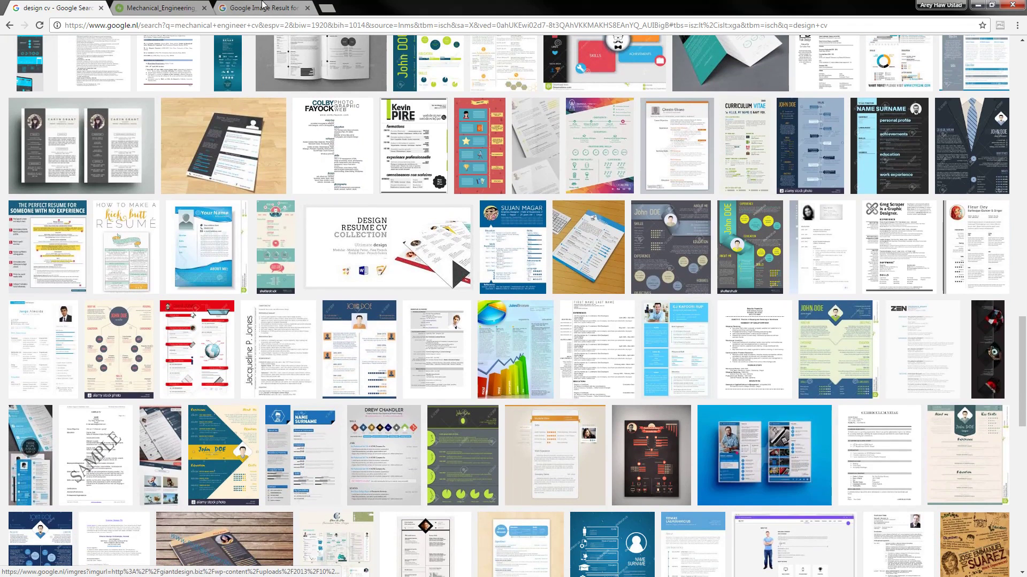
pyautogui.click(262, 6)
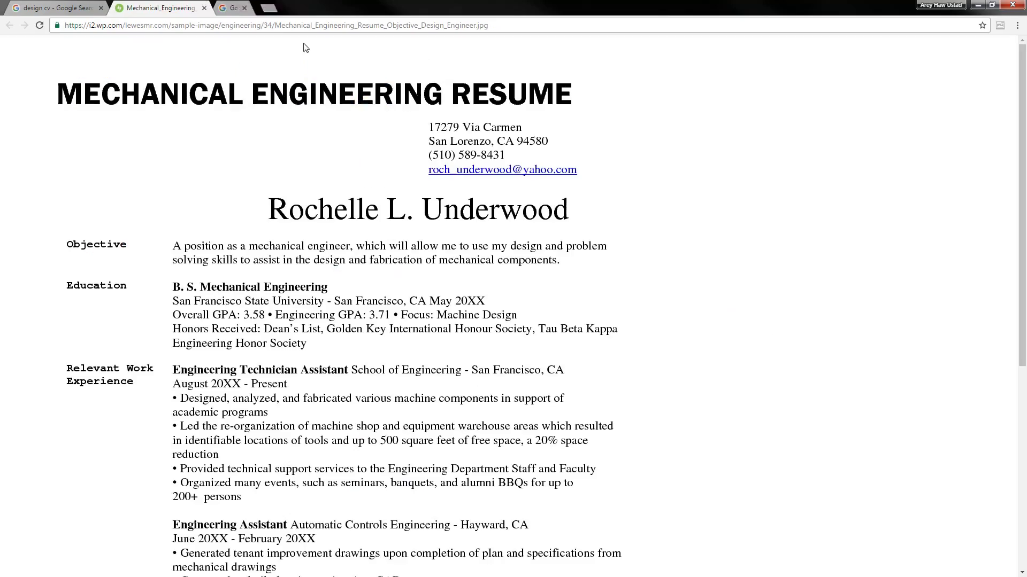
pyautogui.middleClick(274, 6)
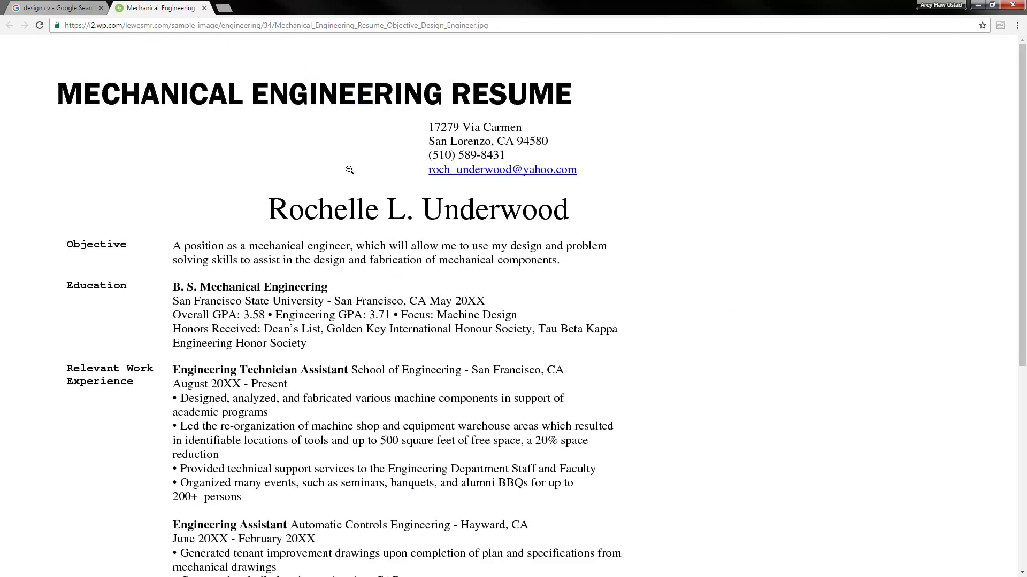
pyautogui.click(87, 5)
pyautogui.scroll(-10, 263, 198)
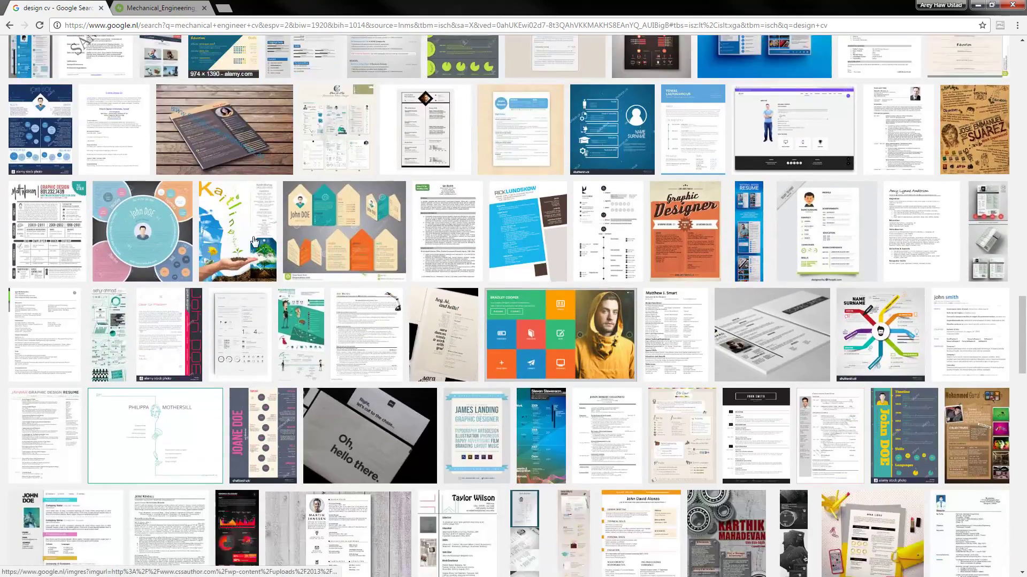
pyautogui.scroll(10, 264, 198)
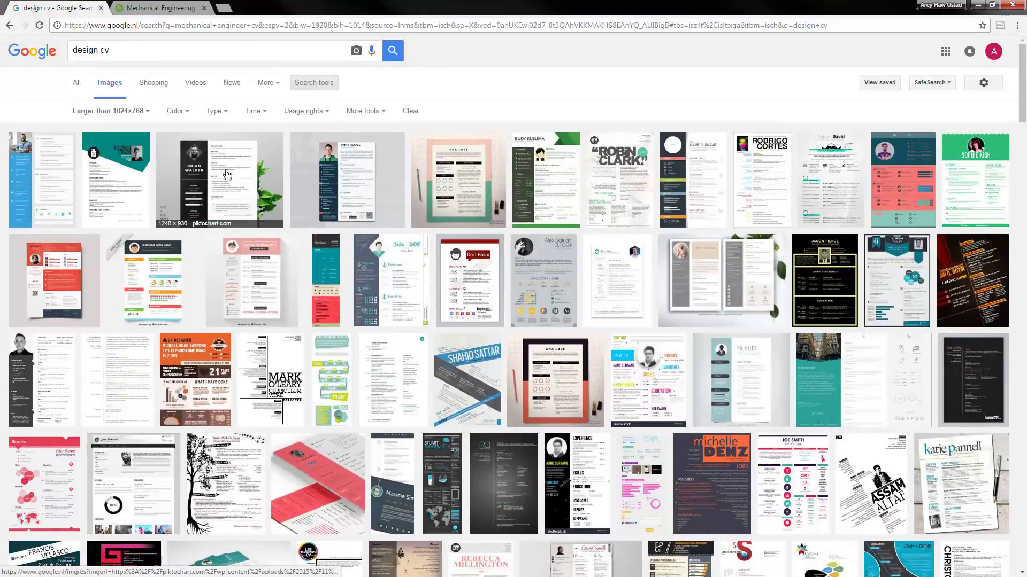
pyautogui.doubleClick(88, 52)
# Search images for 'developer cv' and open the pink-splash graphic designer CV's page
pyautogui.write('devel')
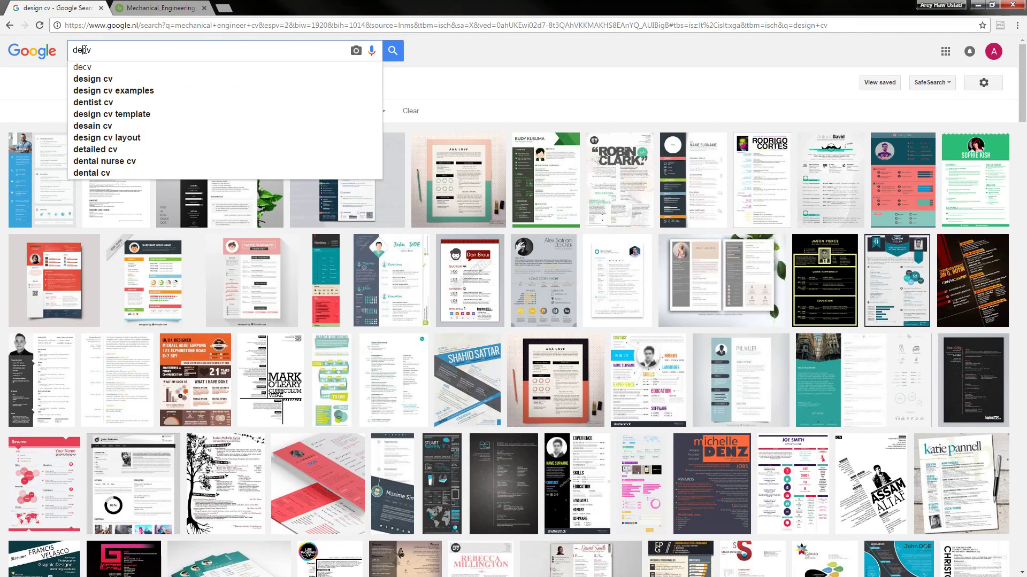
pyautogui.write('oper')
pyautogui.press('Return')
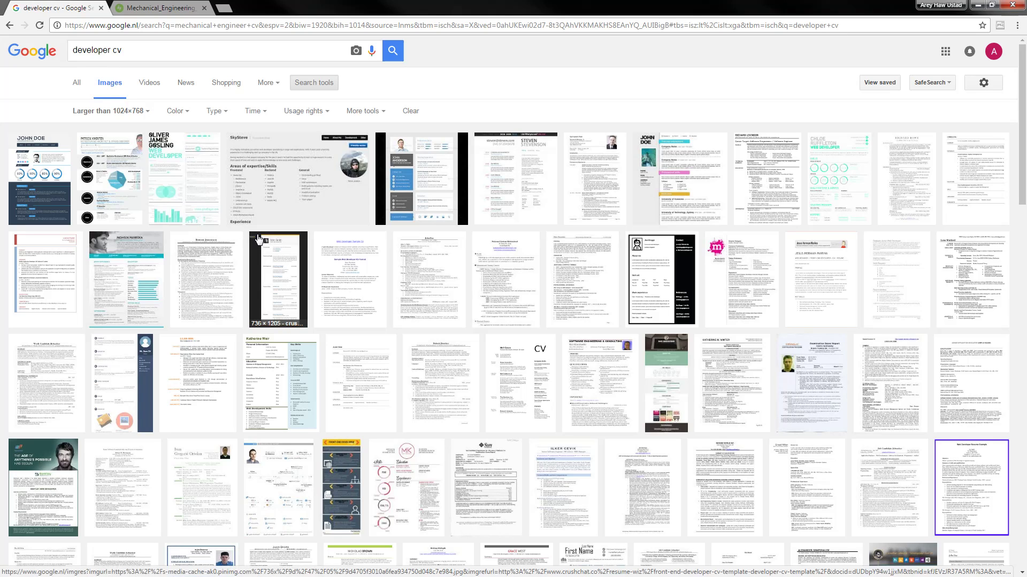
pyautogui.middleClick(726, 259)
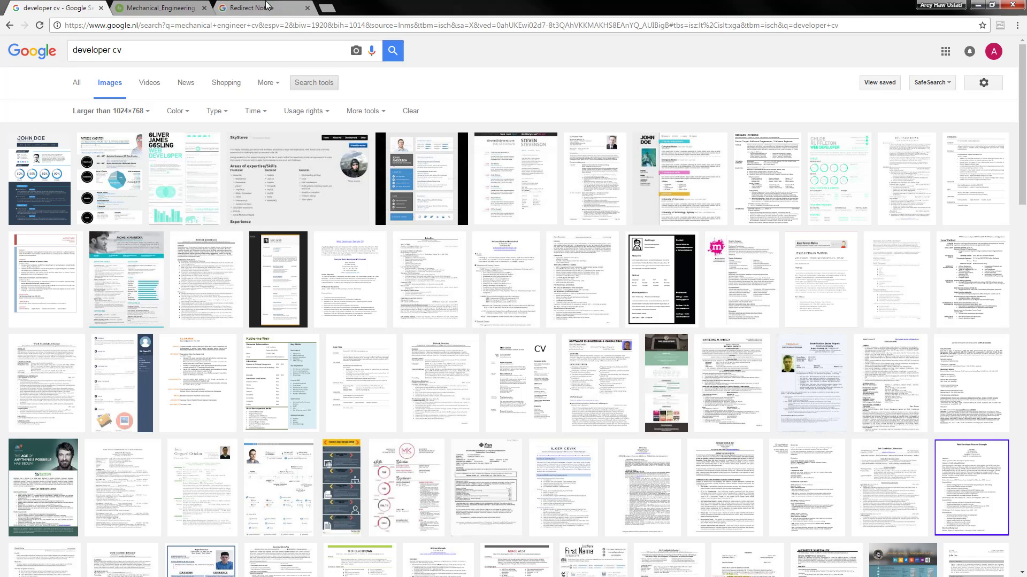
pyautogui.click(267, 7)
pyautogui.hotkey('ctrl', 'w')
pyautogui.click(105, 6)
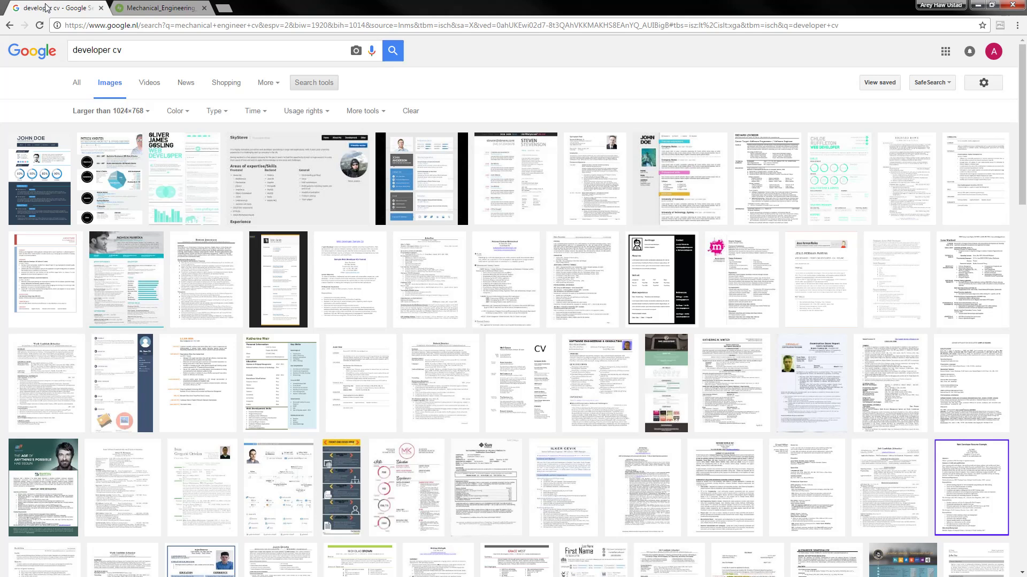
# Preview the pink-splash and blue-sidebar developer CVs, then scroll through more results
pyautogui.click(738, 262)
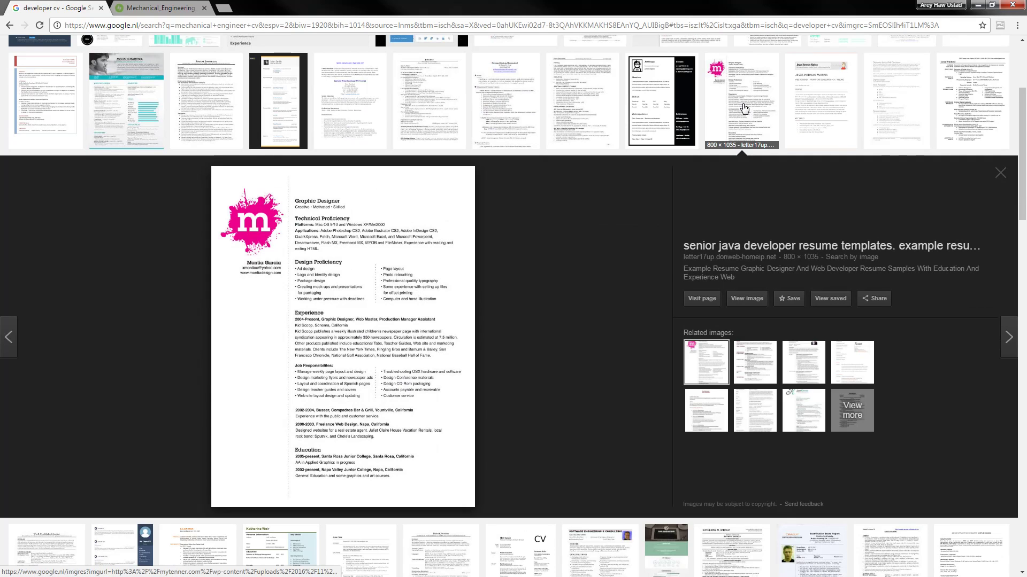
pyautogui.click(740, 107)
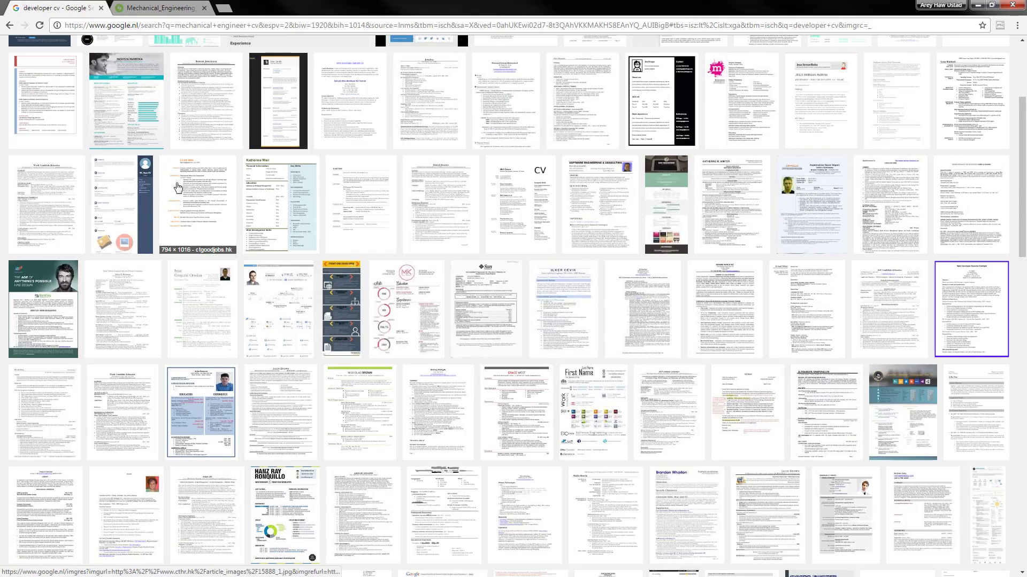
pyautogui.click(141, 191)
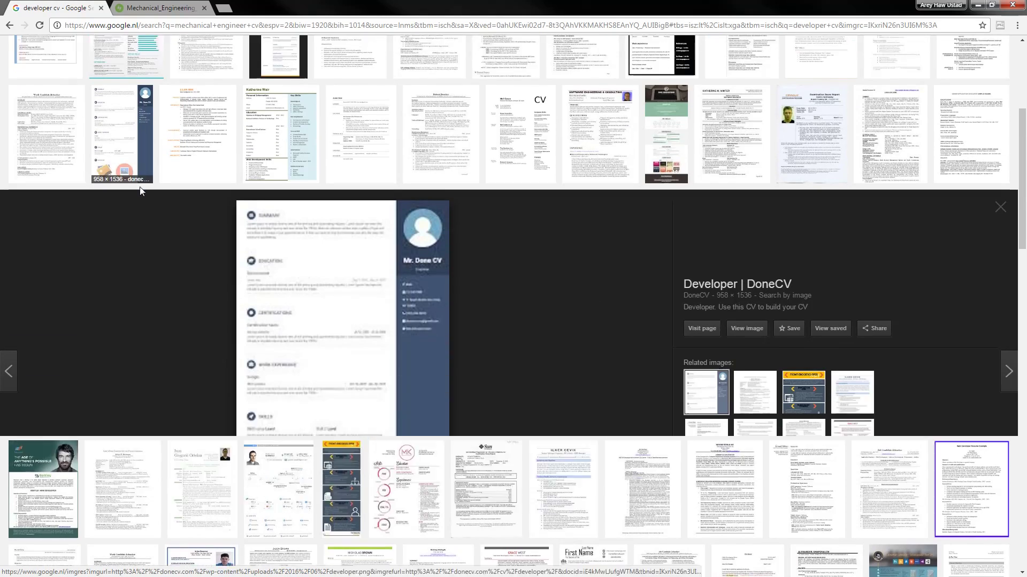
pyautogui.click(134, 131)
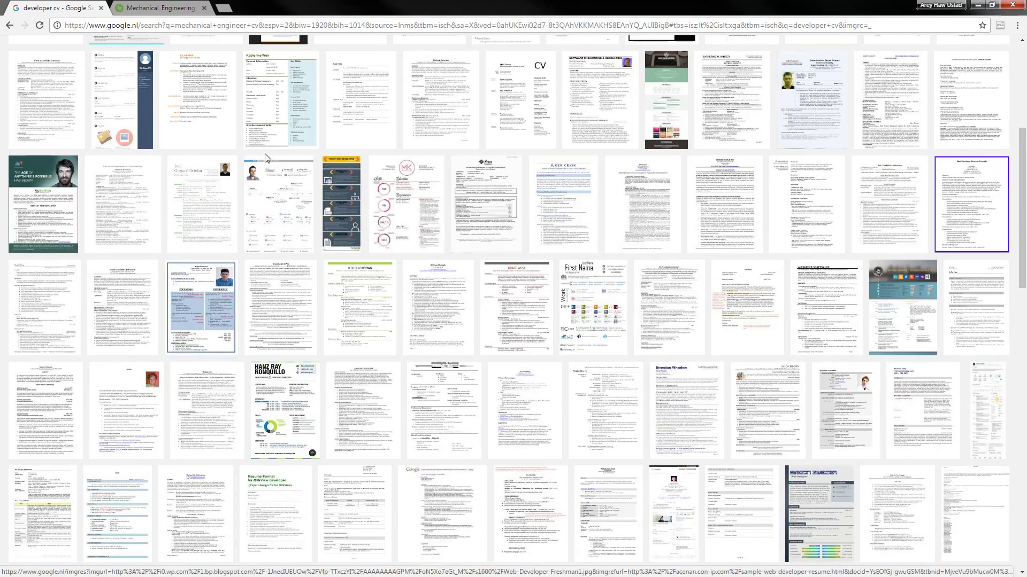
pyautogui.scroll(-1, 162, 212)
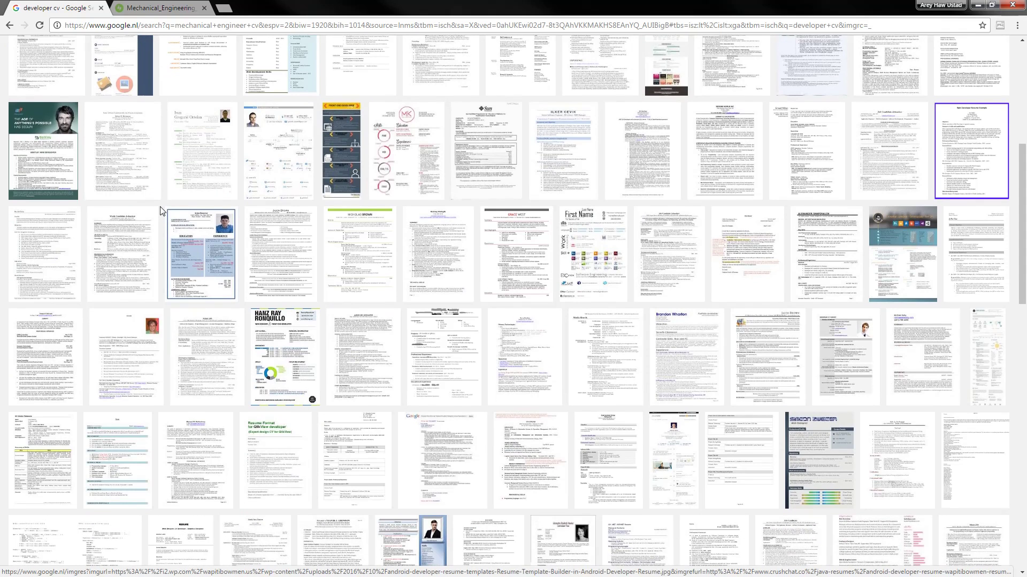
pyautogui.scroll(-2, 695, 249)
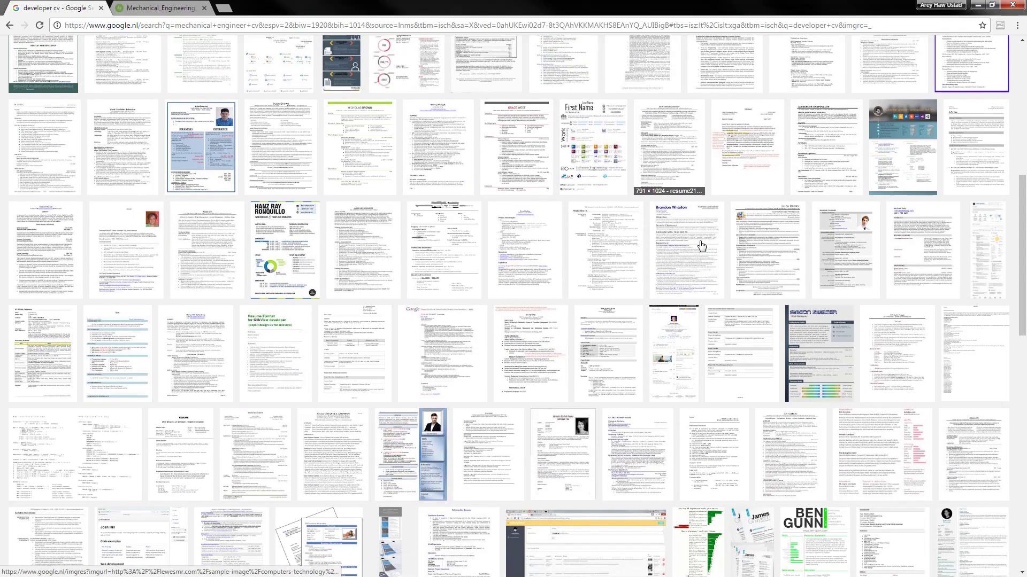
pyautogui.scroll(-5, 690, 245)
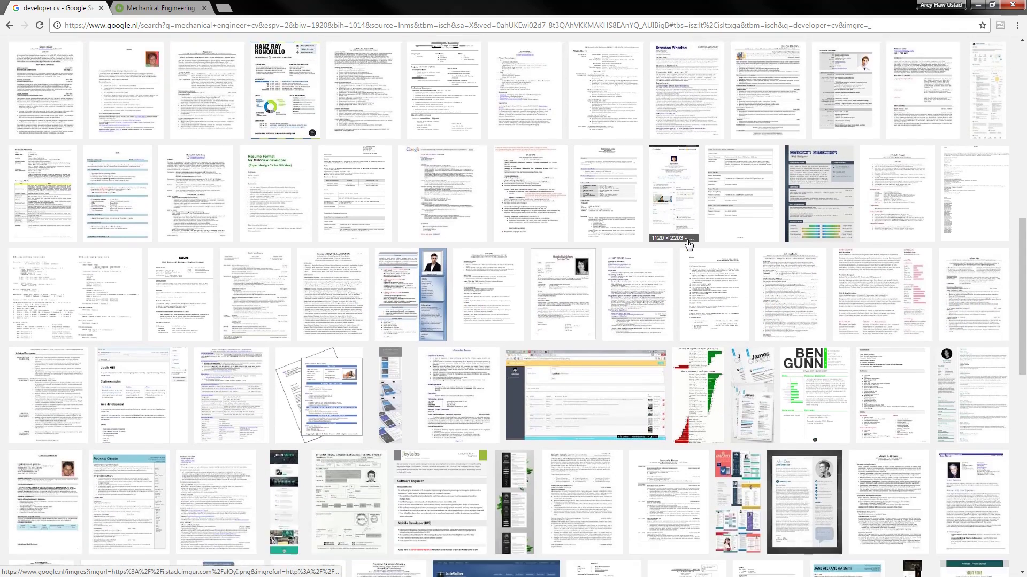
pyautogui.scroll(-4, 688, 244)
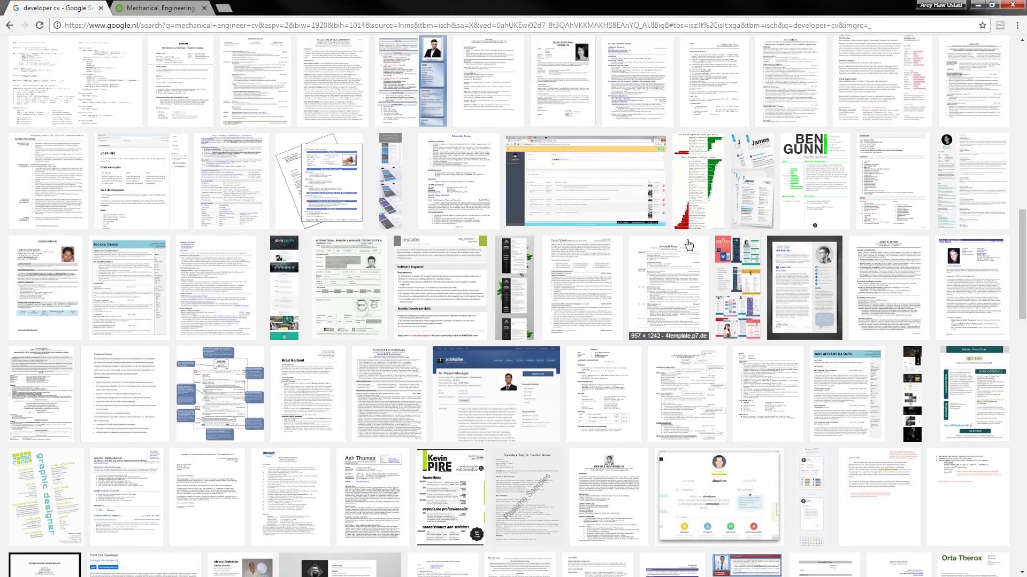
pyautogui.scroll(-8, 688, 244)
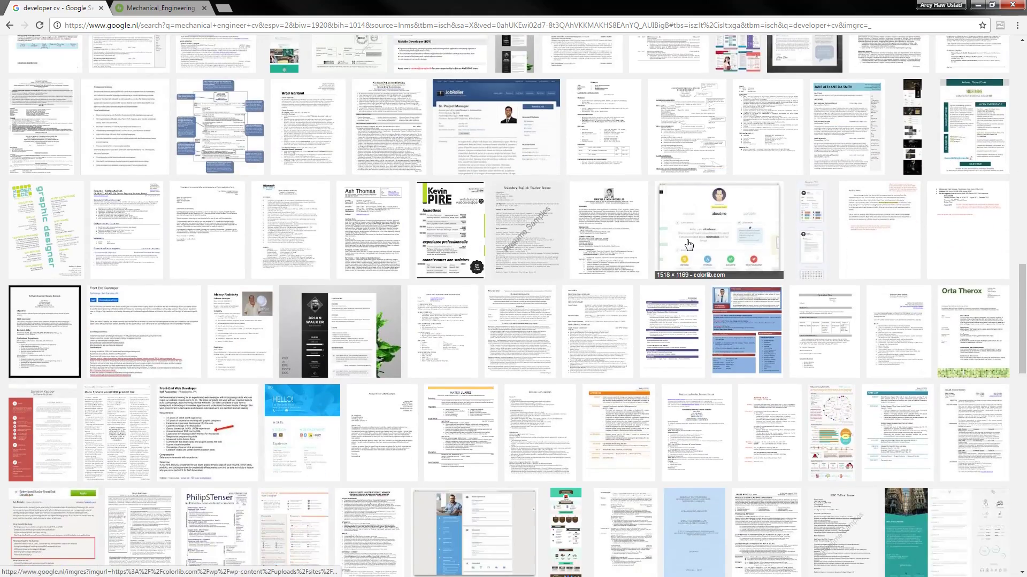
pyautogui.scroll(5, 684, 241)
pyautogui.scroll(-4, 654, 238)
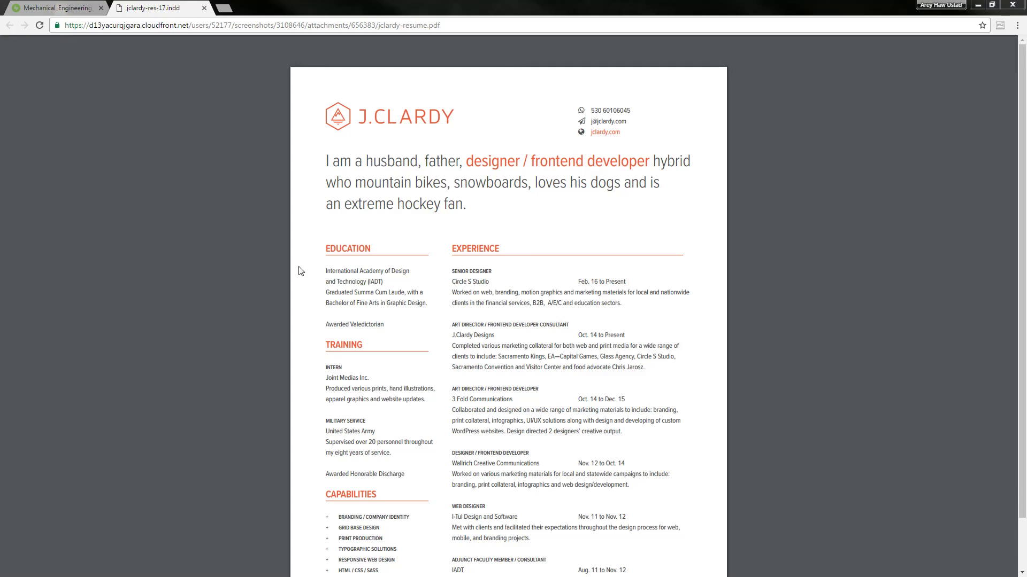
# Compare the developer résumé PDF with the Mechanical Engineering image, highlighting its Education and Experience columns
pyautogui.click(404, 260)
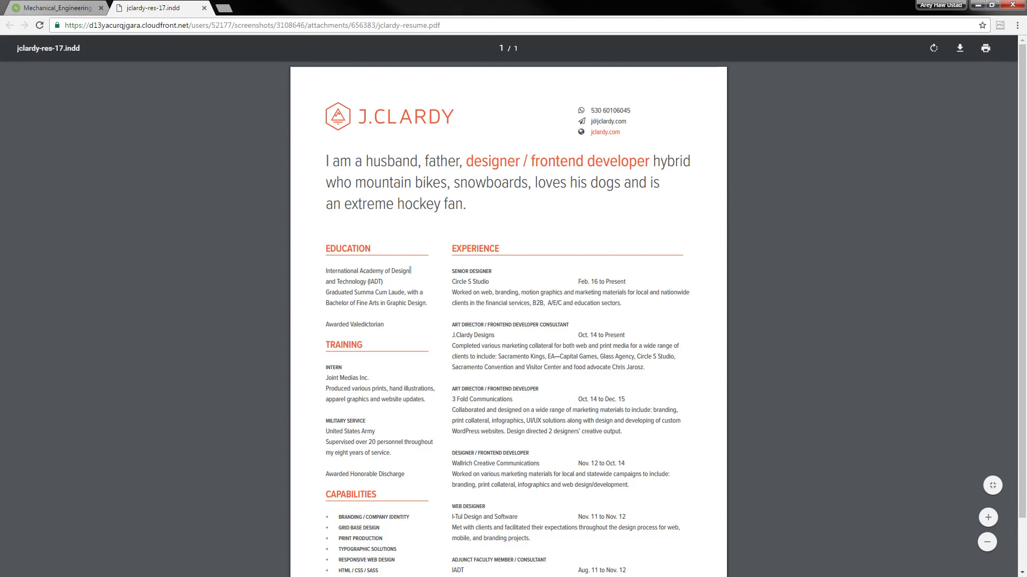
pyautogui.click(54, 8)
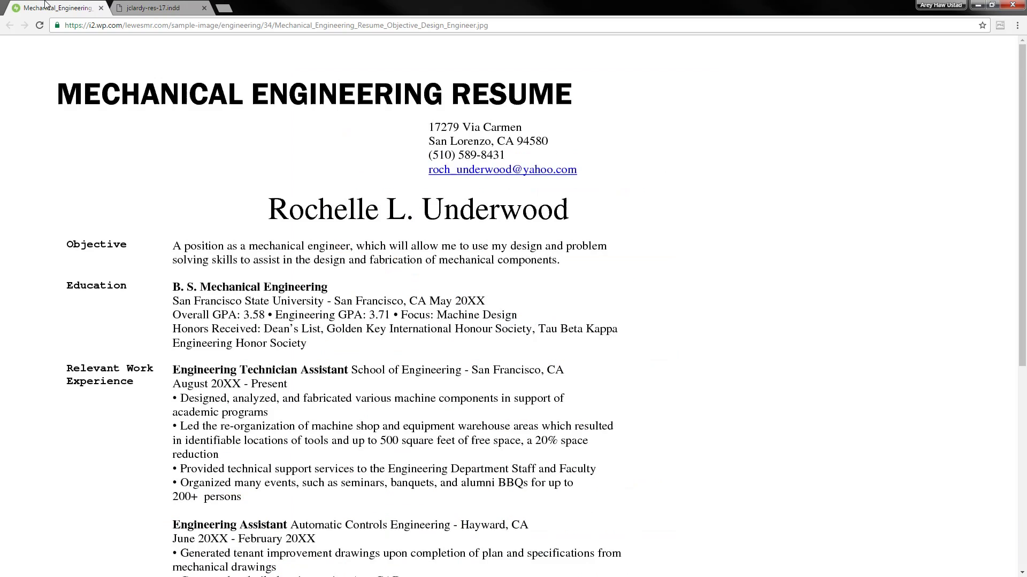
pyautogui.click(176, 6)
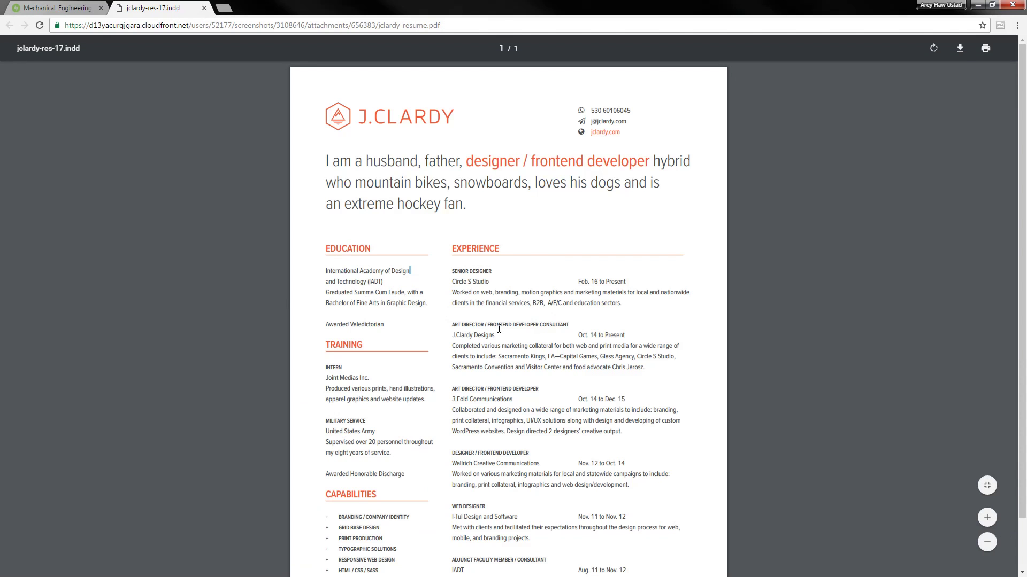
pyautogui.moveTo(356, 260); pyautogui.dragTo(408, 543)
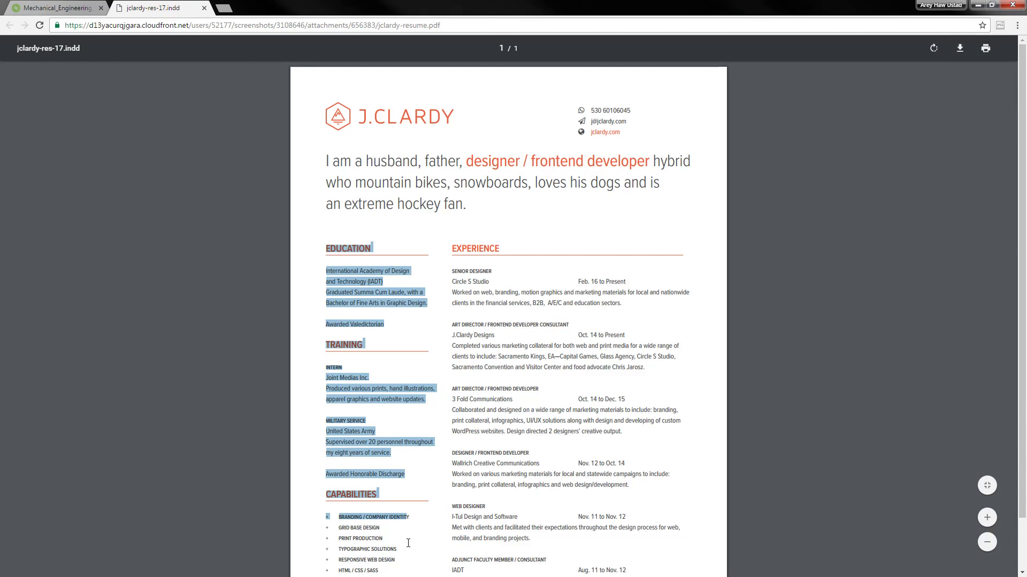
pyautogui.click(464, 251)
pyautogui.moveTo(460, 250); pyautogui.dragTo(590, 506)
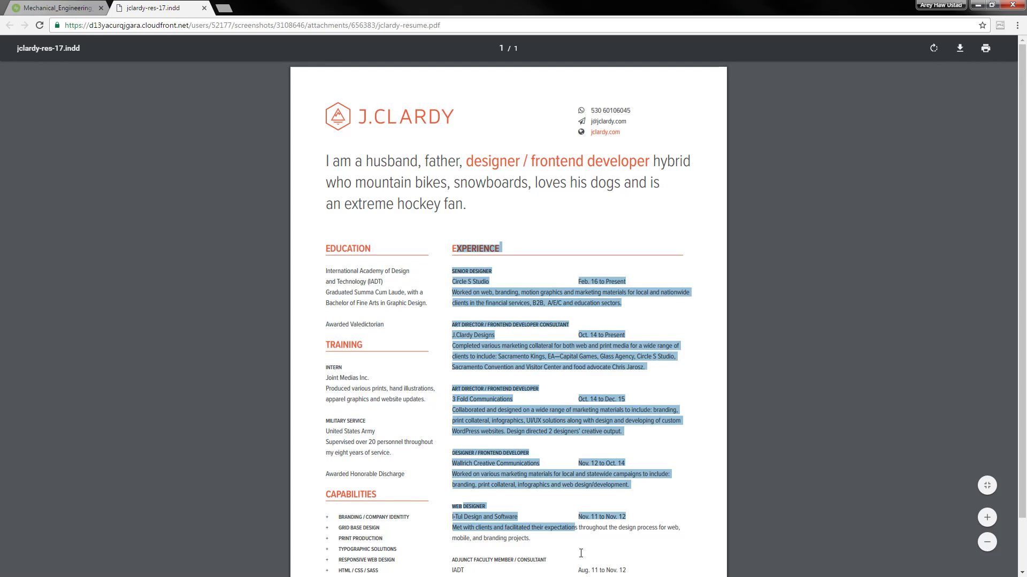
pyautogui.click(590, 506)
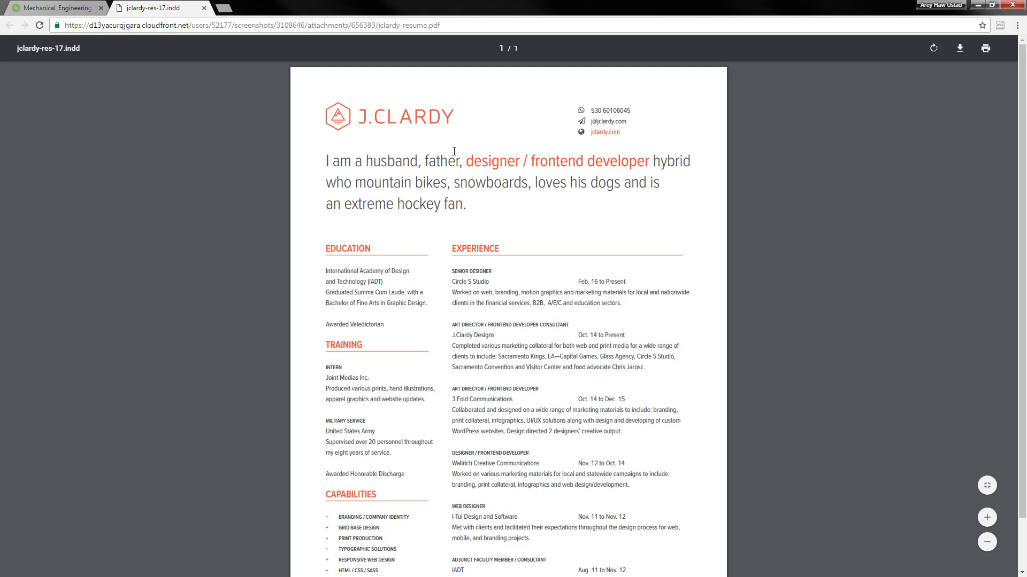
# Load docs.google.com in a new window and merge that tab into the main browser window
pyautogui.hotkey('ctrl', 'n')
pyautogui.write('docs')
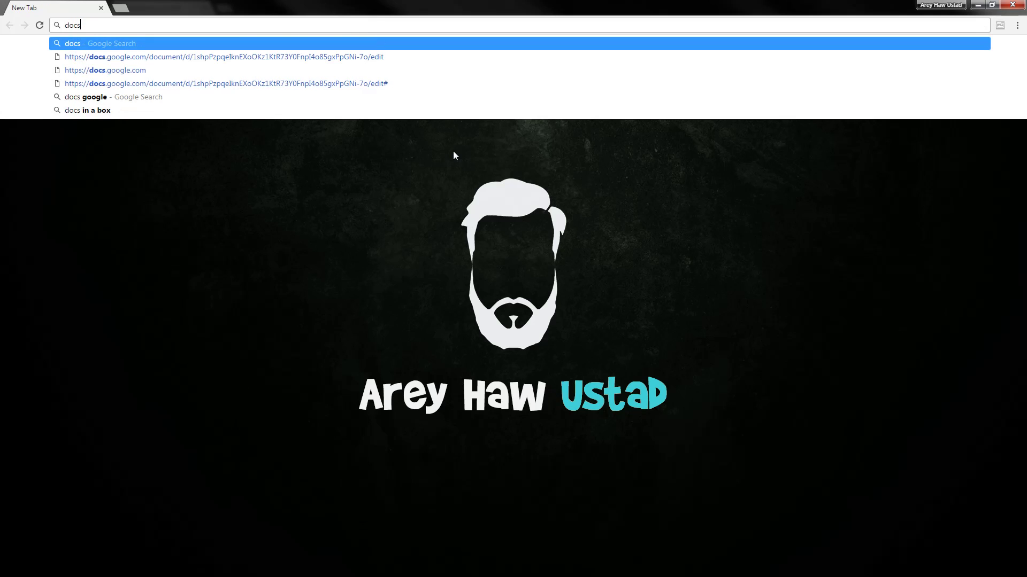
pyautogui.write('.')
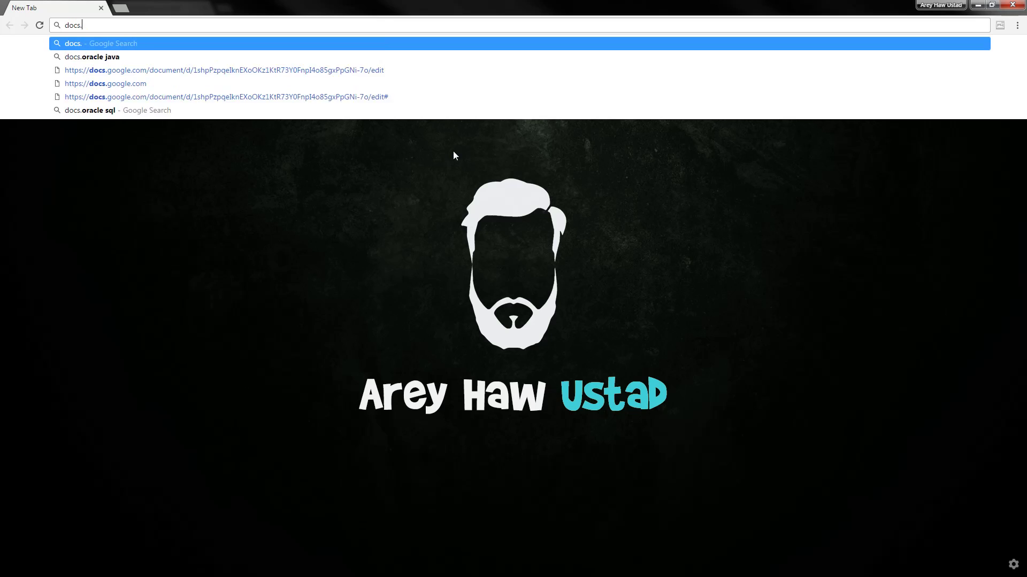
pyautogui.write('google.com')
pyautogui.press('Return')
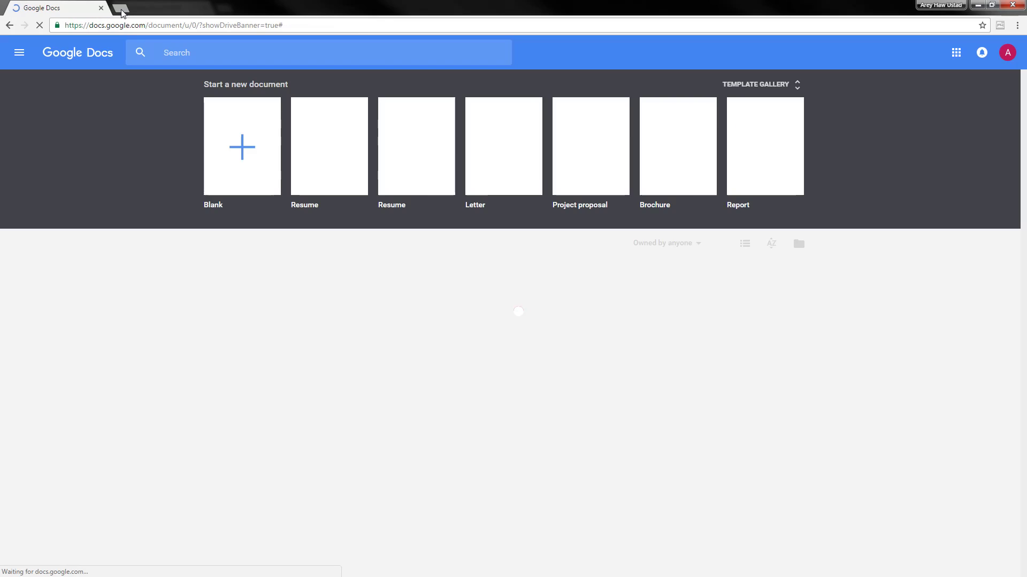
pyautogui.moveTo(36, 8); pyautogui.dragTo(225, 7)
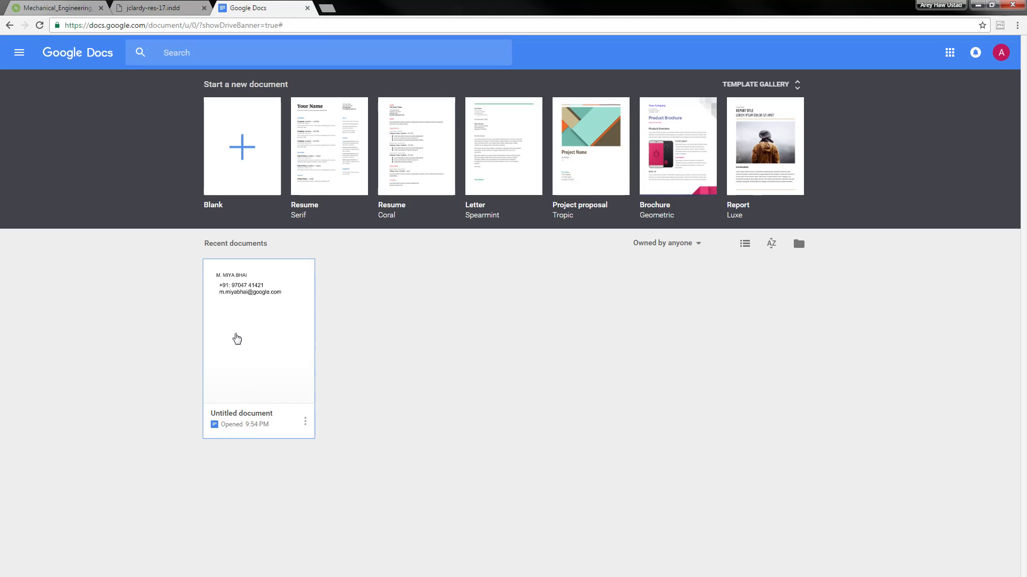
# Remove the old untitled document to the trash and create a blank document
pyautogui.click(305, 422)
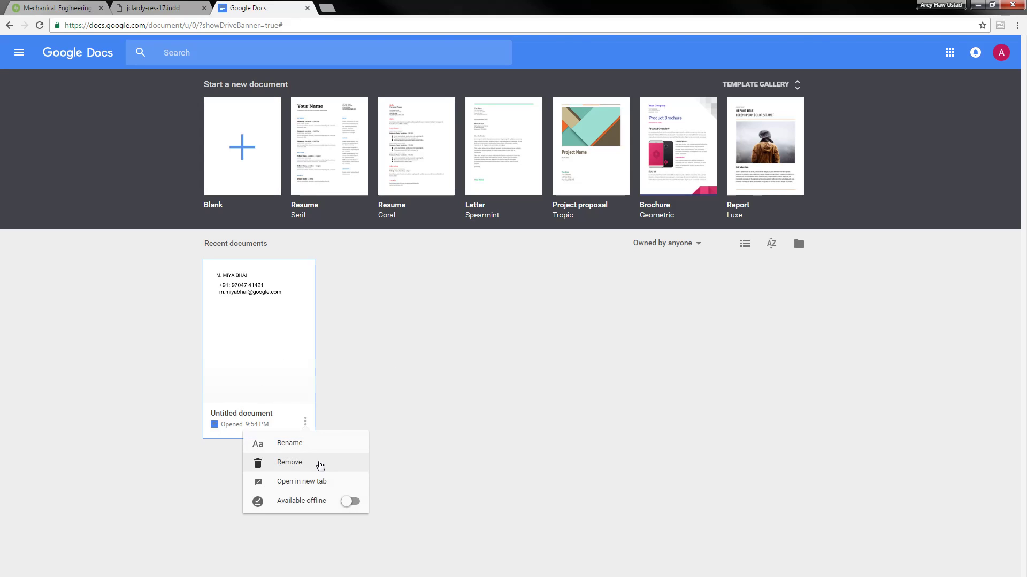
pyautogui.click(281, 462)
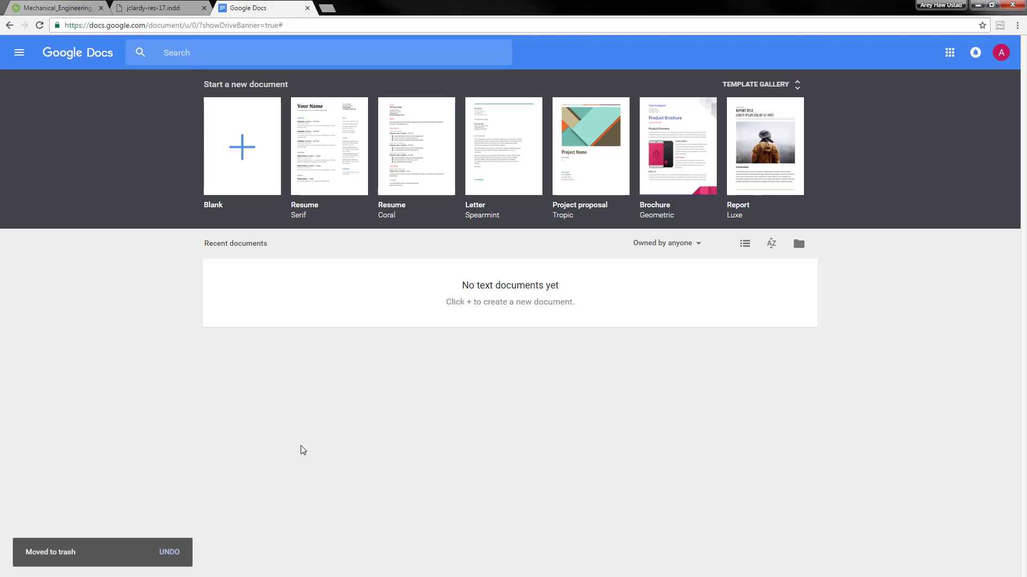
pyautogui.click(241, 145)
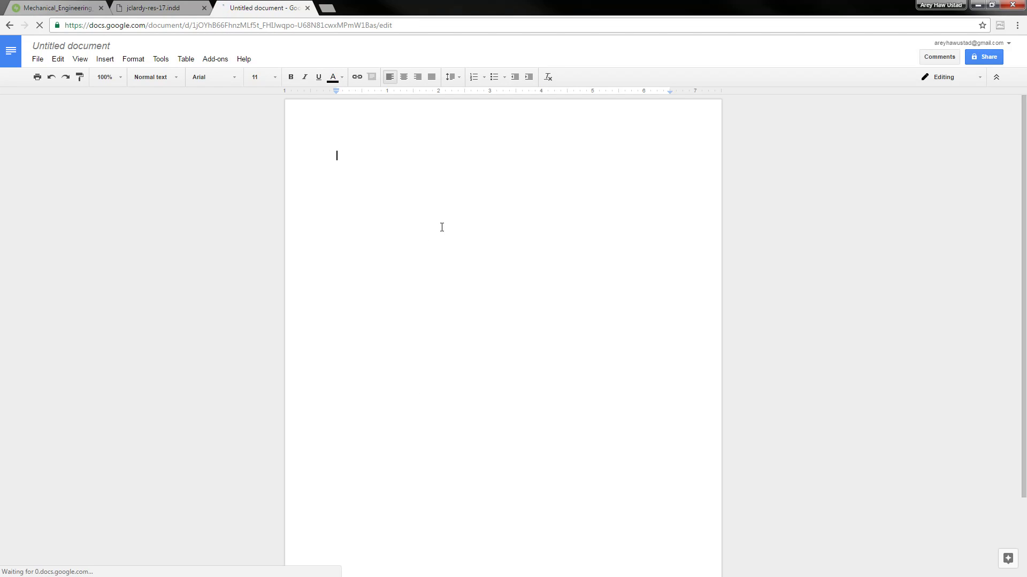
# Title the document 'Mechanical Engineer C.V Sample', then glance at the reference résumé PDF
pyautogui.click(90, 46)
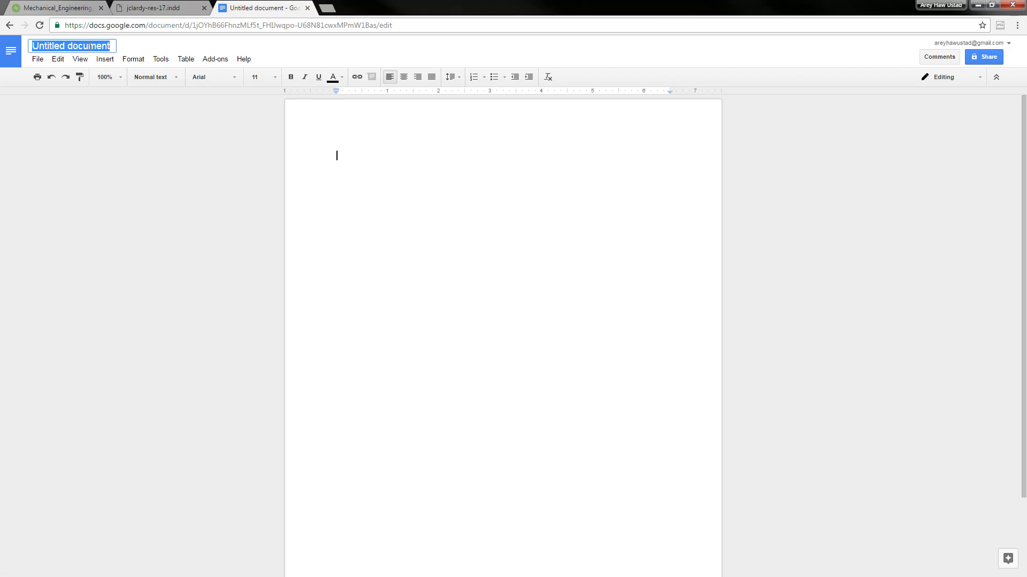
pyautogui.write('Mechanical Engi')
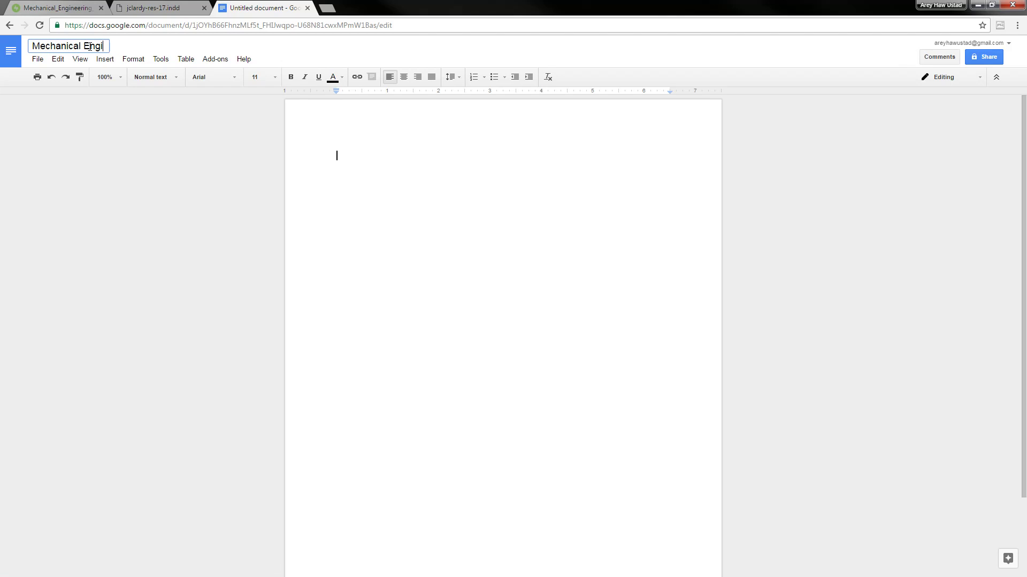
pyautogui.write('neer C.V Sample')
pyautogui.press('Return')
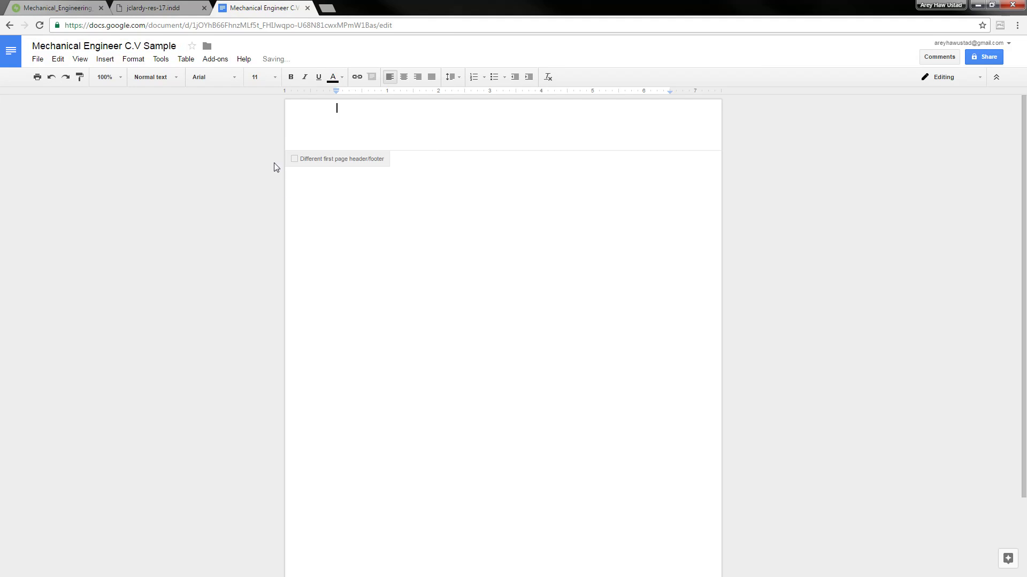
pyautogui.click(155, 8)
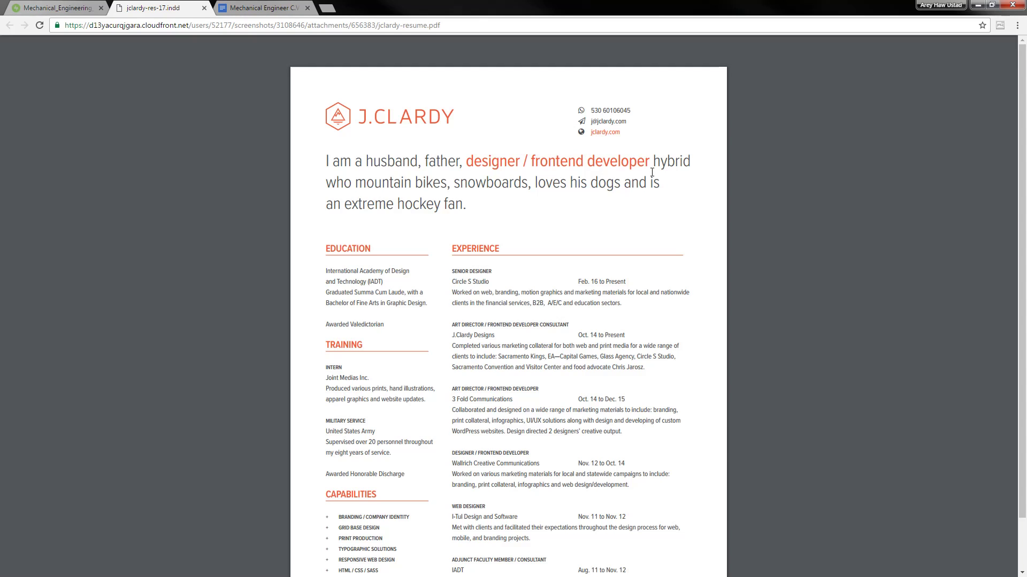
pyautogui.click(282, 9)
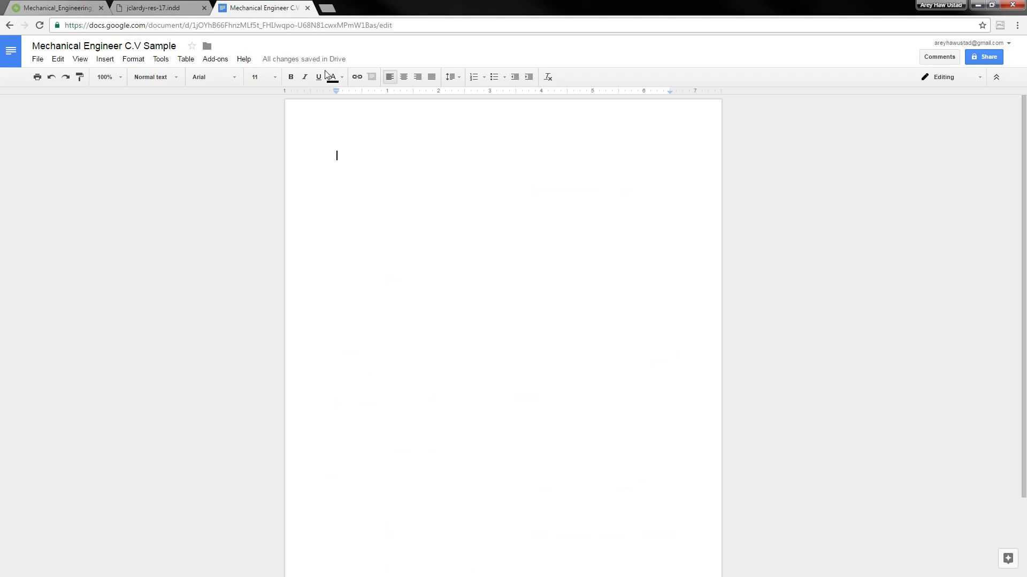
# Insert a one-row, two-column table at the top of the document
pyautogui.click(186, 62)
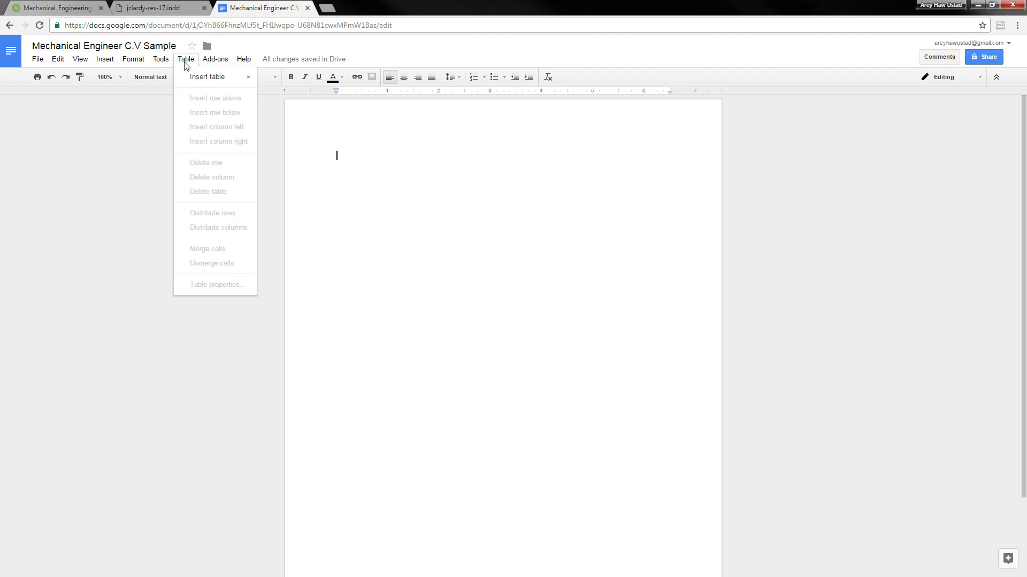
pyautogui.moveTo(197, 79)
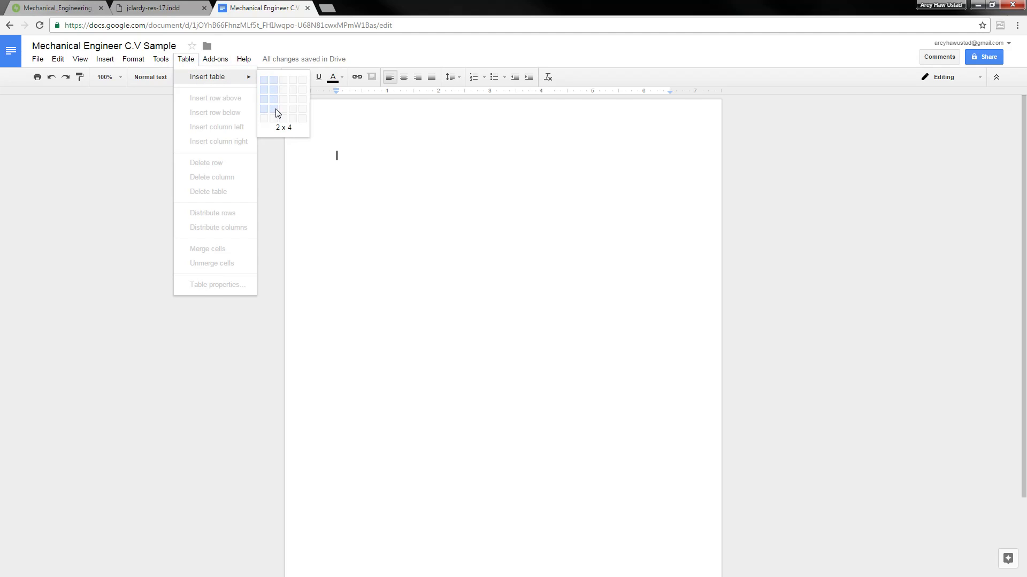
pyautogui.click(273, 82)
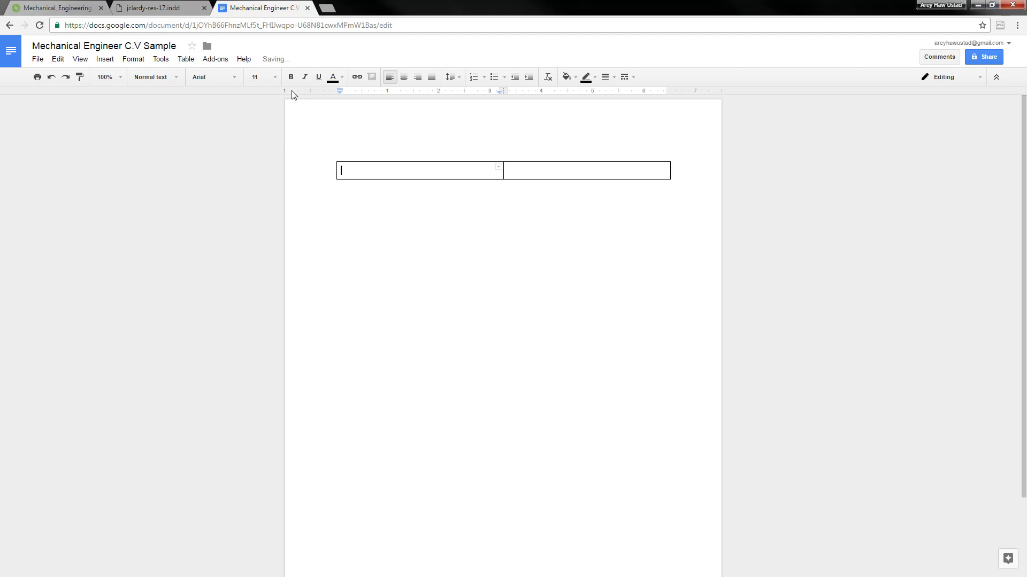
pyautogui.click(525, 171)
pyautogui.click(175, 6)
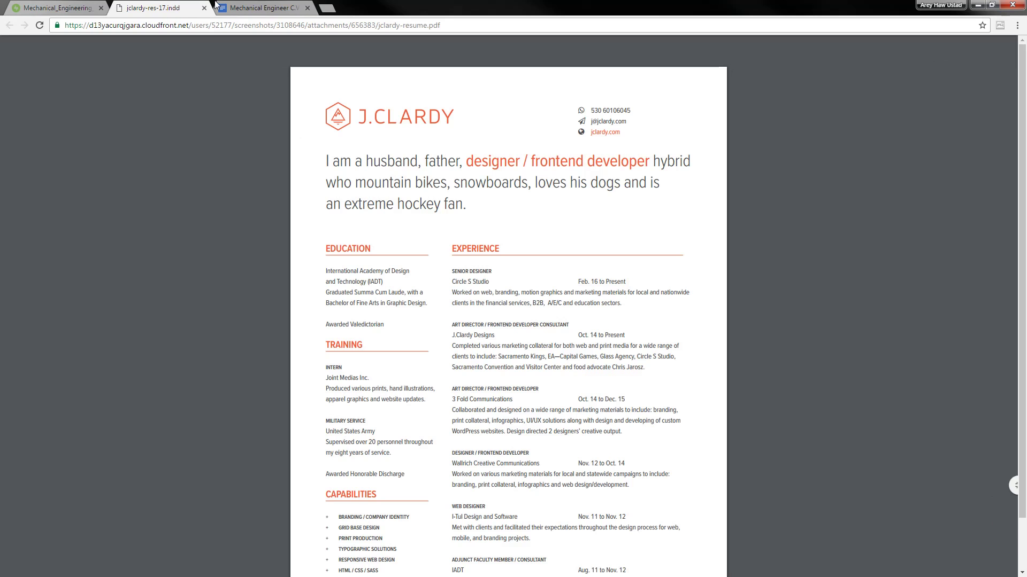
pyautogui.click(254, 6)
# Enter the candidate's name in the left cell, phone number and e-mail on separate lines at right
pyautogui.doubleClick(395, 171)
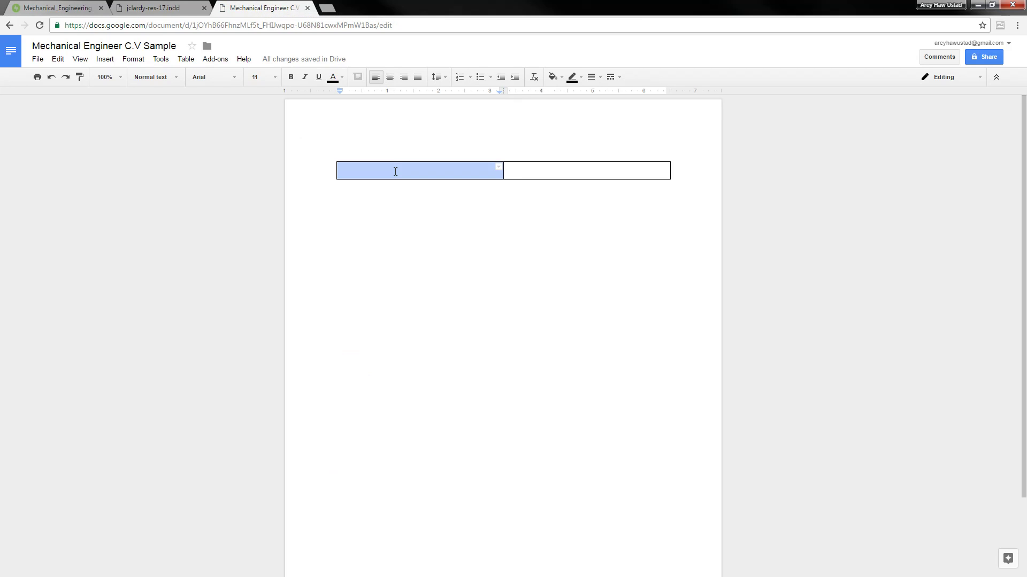
pyautogui.click(370, 172)
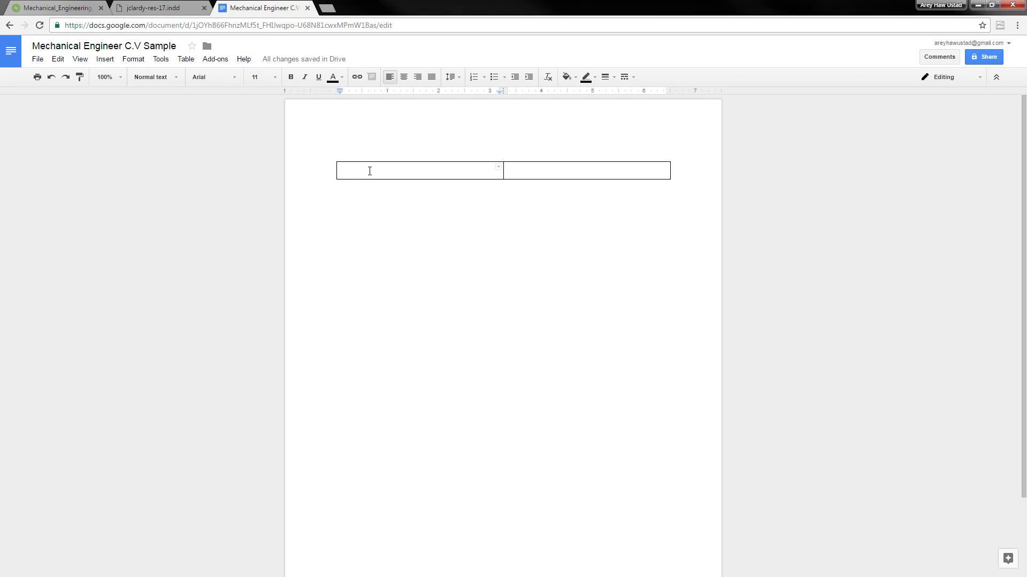
pyautogui.click(539, 171)
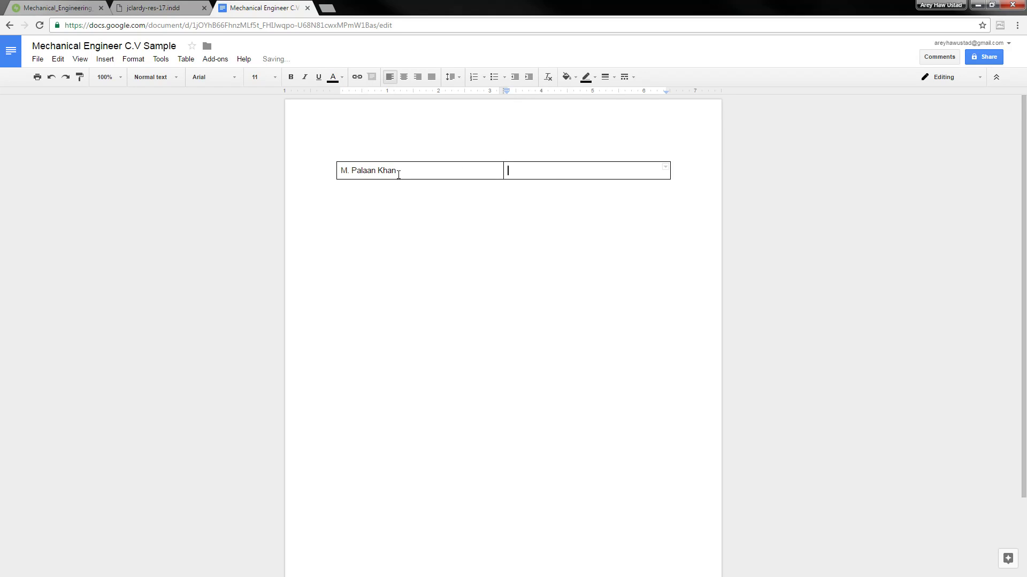
pyautogui.press('Left')
pyautogui.press('Return')
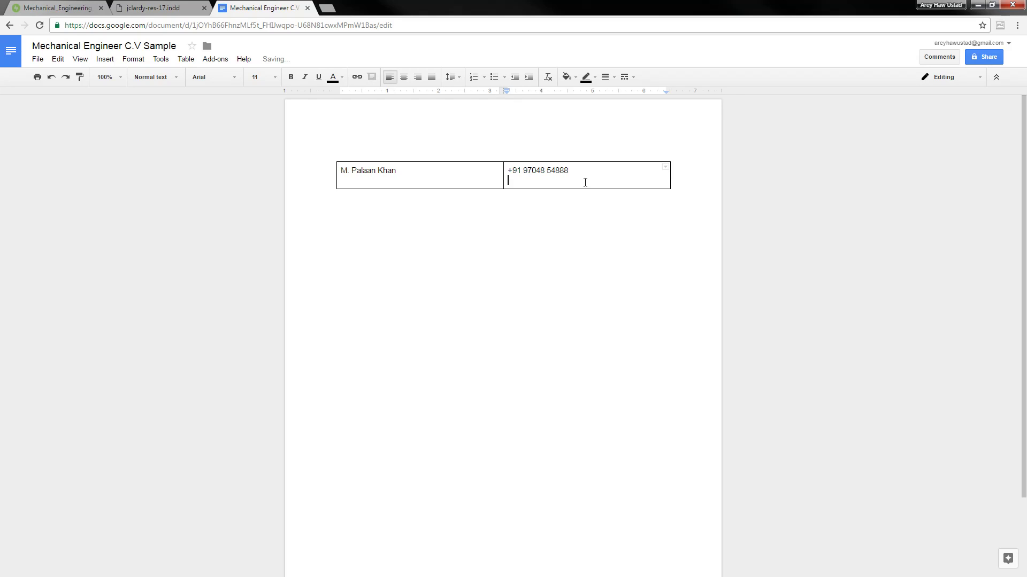
pyautogui.click(476, 177)
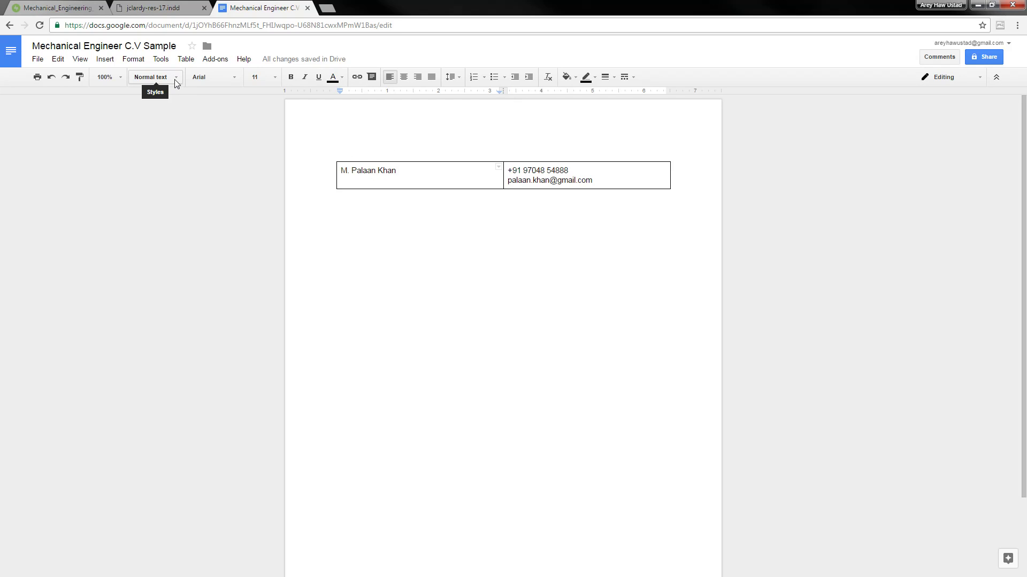
# Make the name a Title heading, leaving the font and size 11 unchanged
pyautogui.click(222, 78)
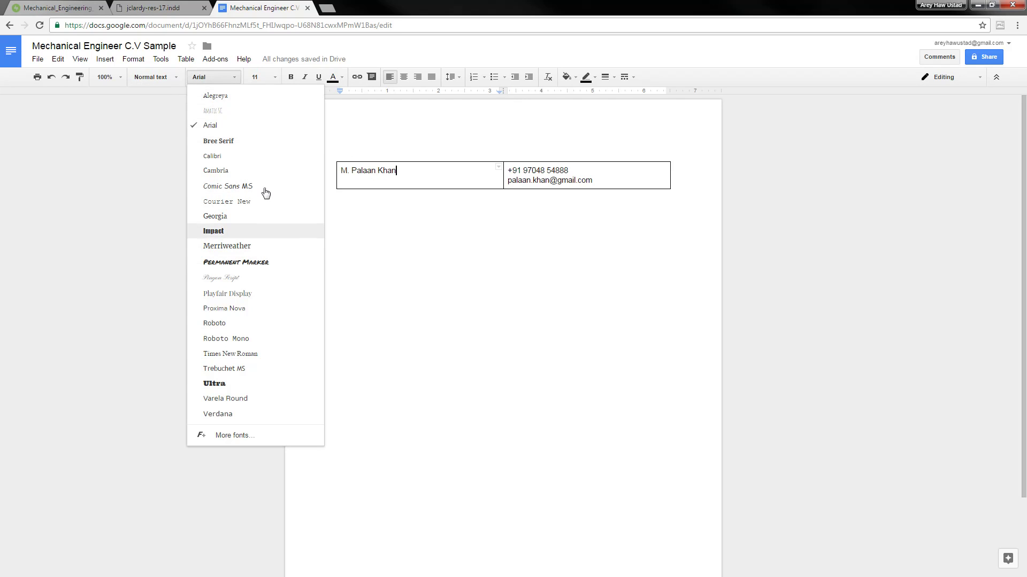
pyautogui.click(274, 77)
pyautogui.click(274, 78)
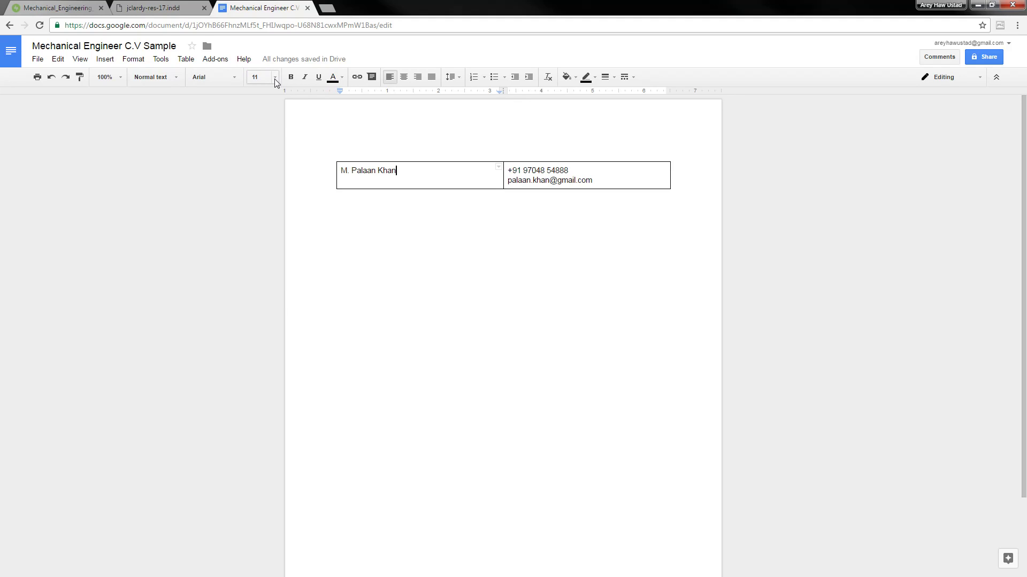
pyautogui.click(275, 78)
pyautogui.click(394, 180)
pyautogui.click(169, 83)
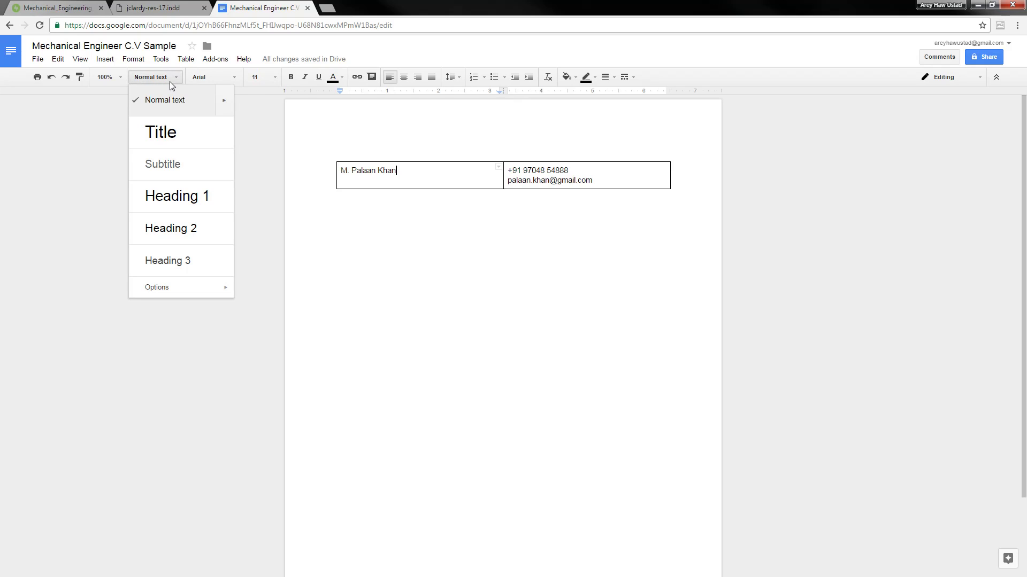
pyautogui.click(180, 145)
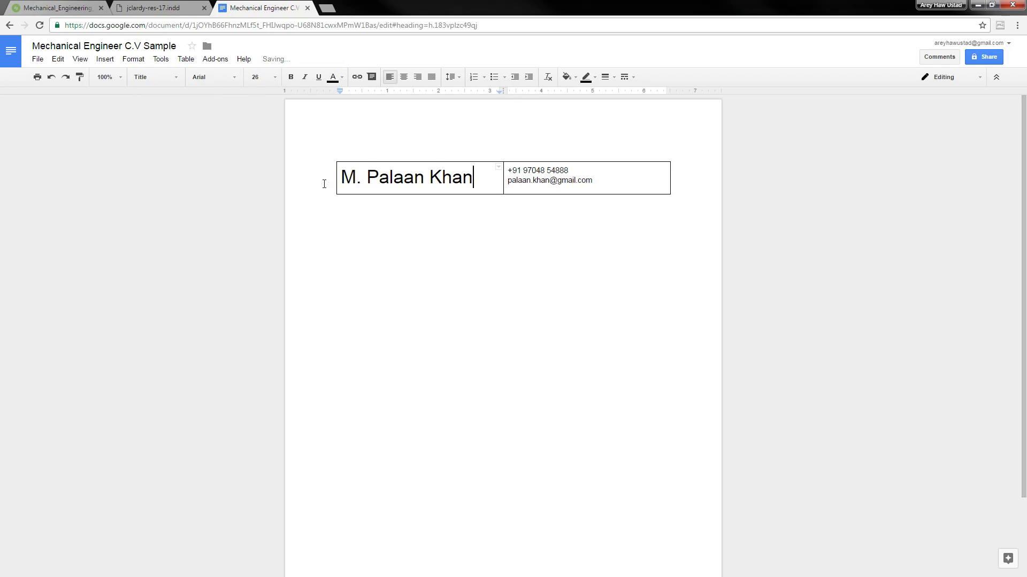
# Try right alignment on the phone and e-mail lines, revert to left, and view the sample PDF
pyautogui.click(444, 170)
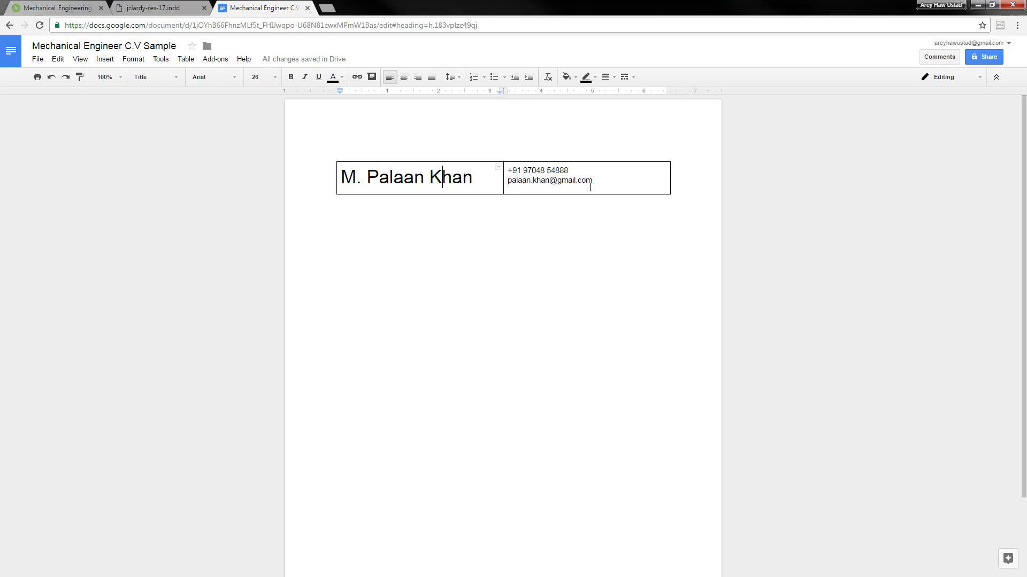
pyautogui.click(649, 184)
pyautogui.moveTo(648, 184); pyautogui.dragTo(502, 171)
pyautogui.click(628, 182)
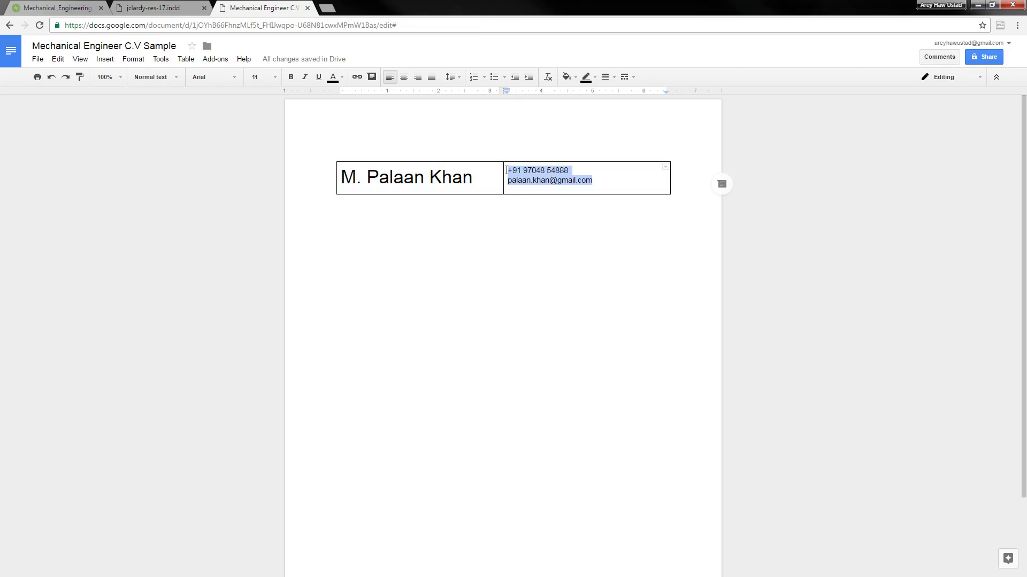
pyautogui.click(418, 78)
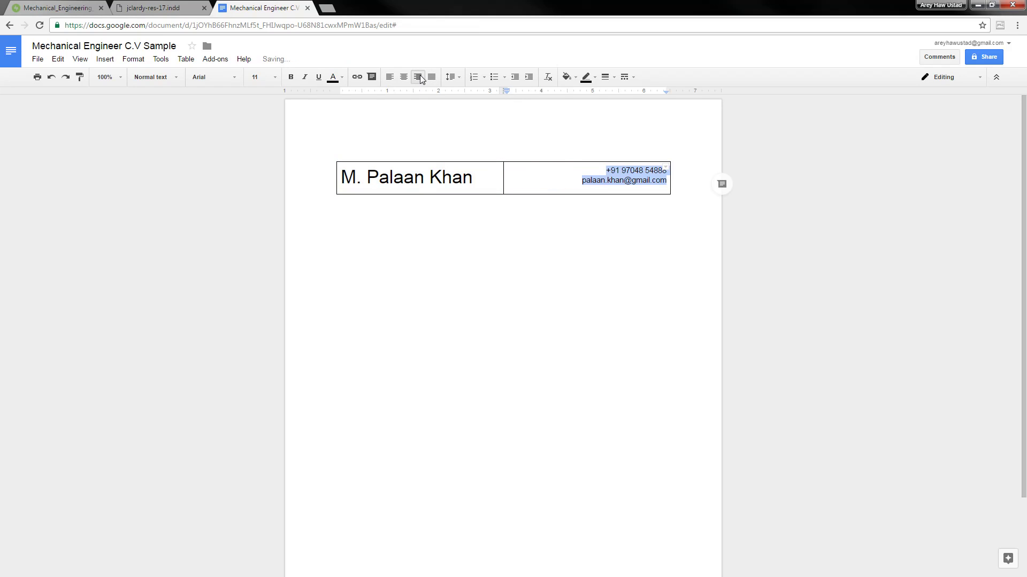
pyautogui.click(392, 79)
pyautogui.click(143, 7)
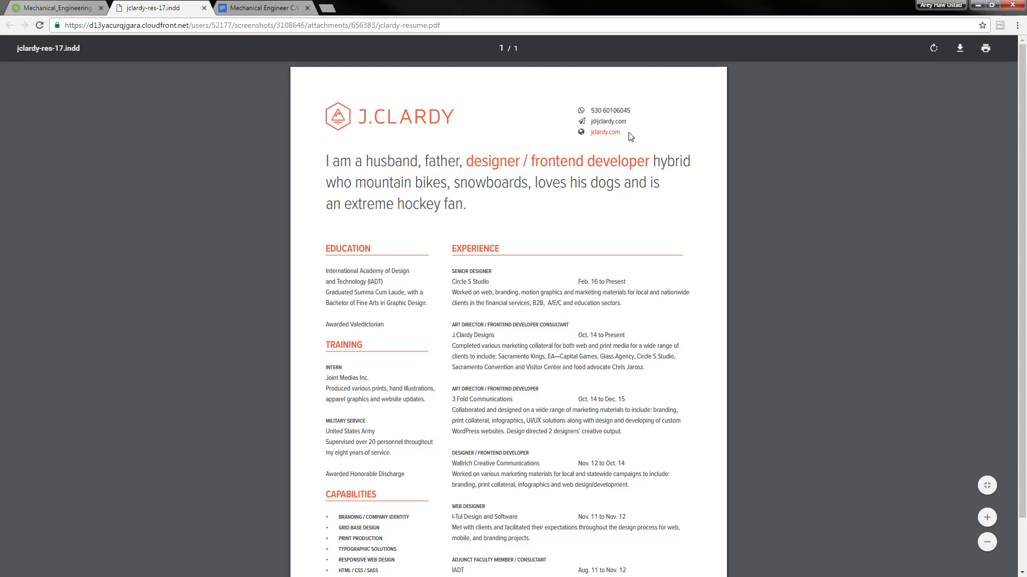
# Insert an empty column to the left of the contact details cell
pyautogui.click(236, 4)
pyautogui.rightClick(604, 175)
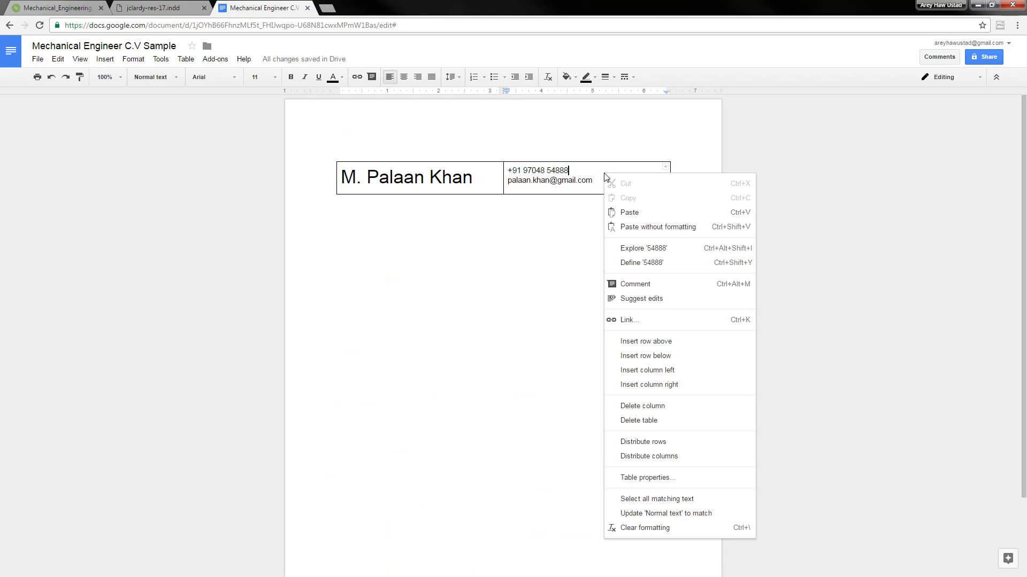
pyautogui.click(603, 175)
pyautogui.click(593, 159)
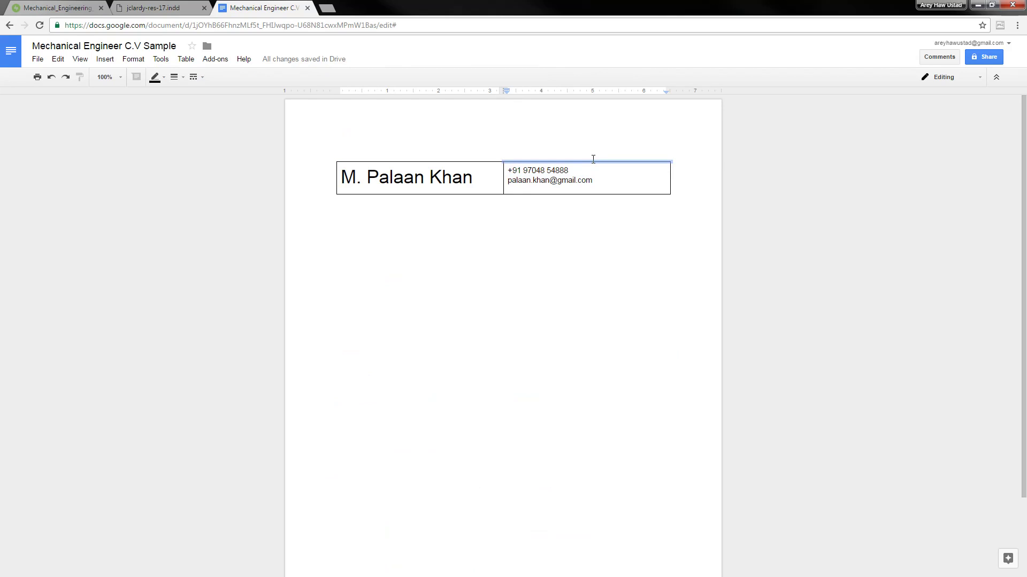
pyautogui.click(186, 59)
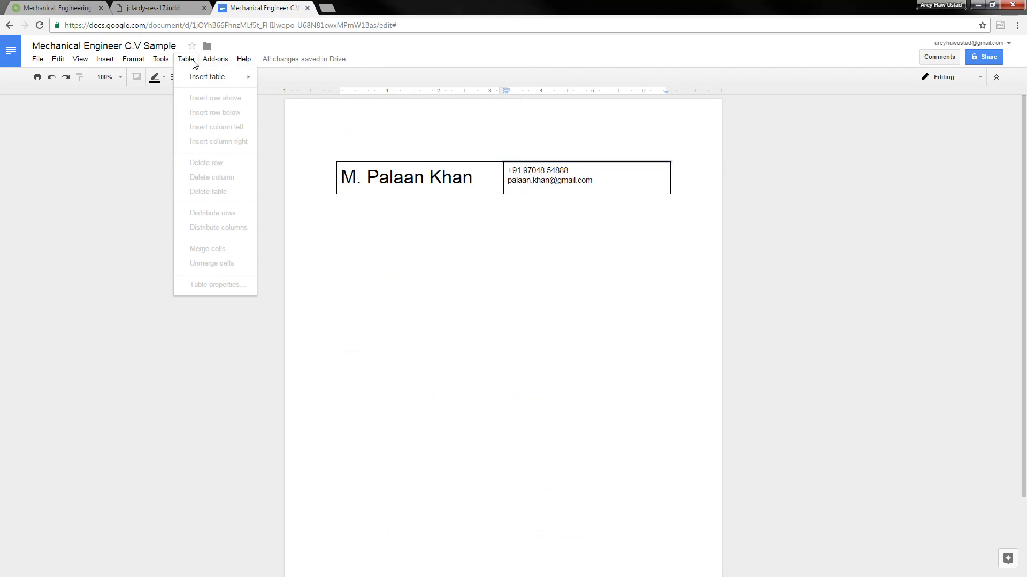
pyautogui.click(626, 180)
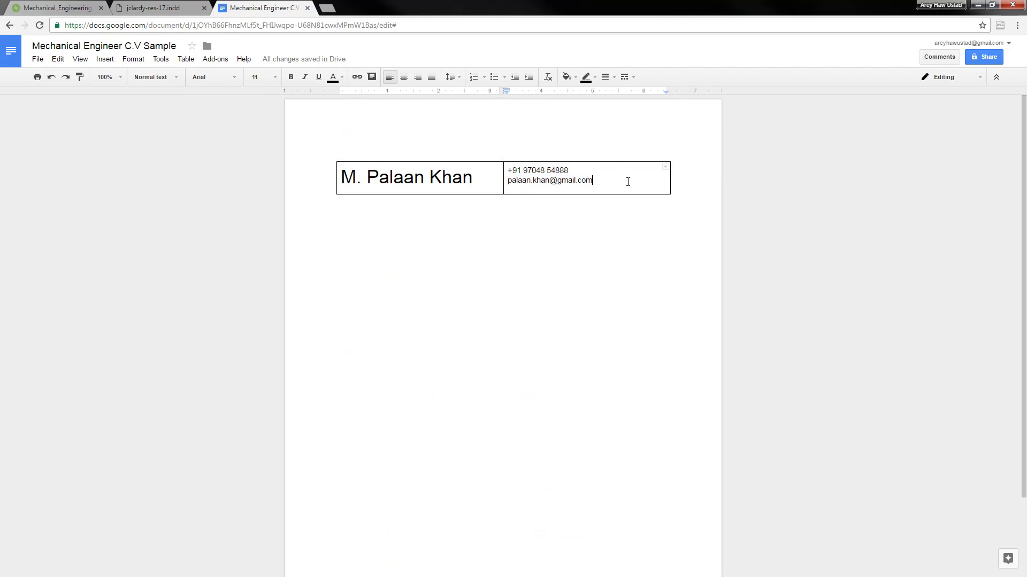
pyautogui.click(186, 59)
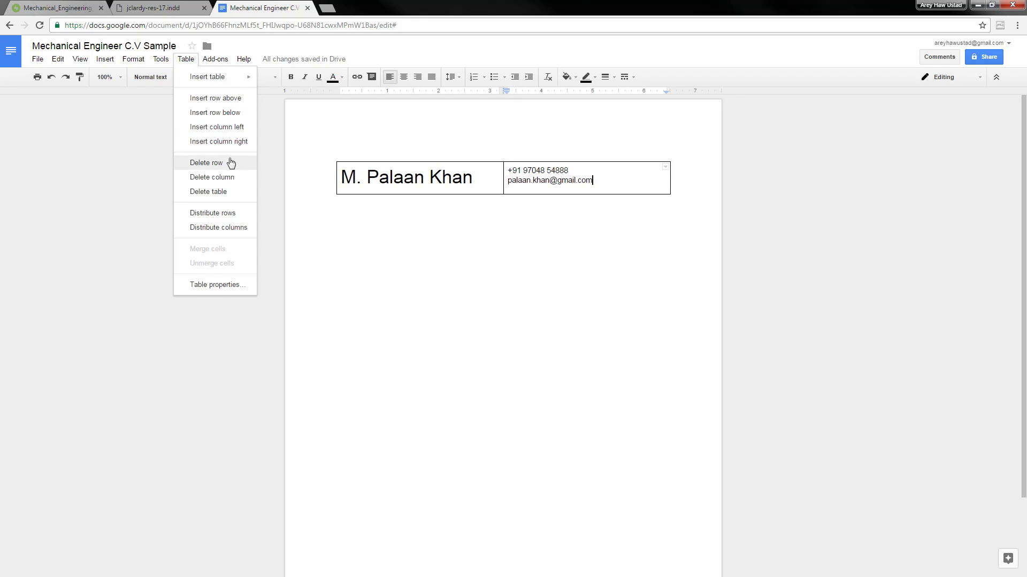
pyautogui.click(235, 129)
# Widen the name column so the name fits on one line
pyautogui.doubleClick(474, 190)
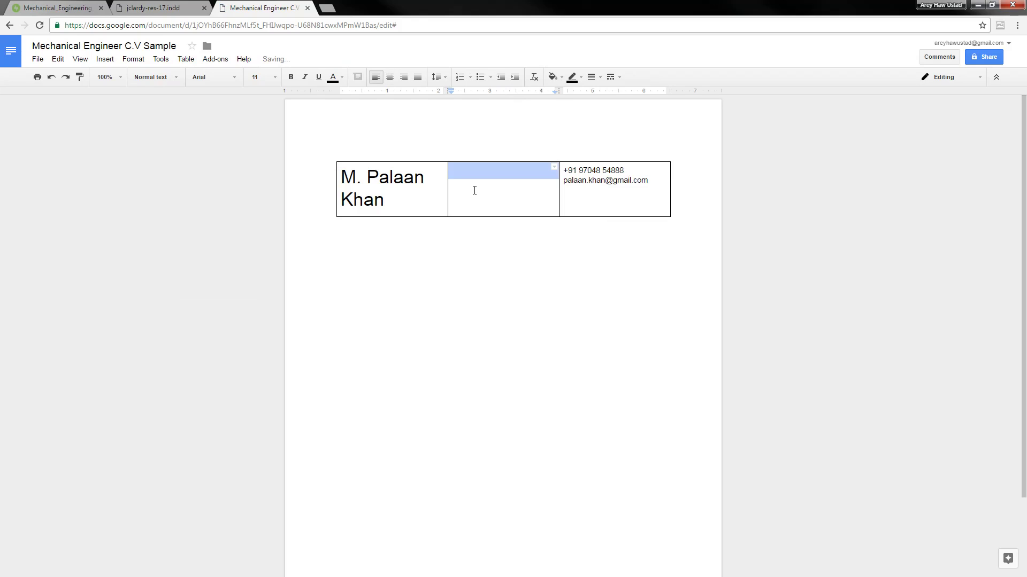
pyautogui.click(479, 199)
pyautogui.moveTo(448, 199); pyautogui.dragTo(545, 201)
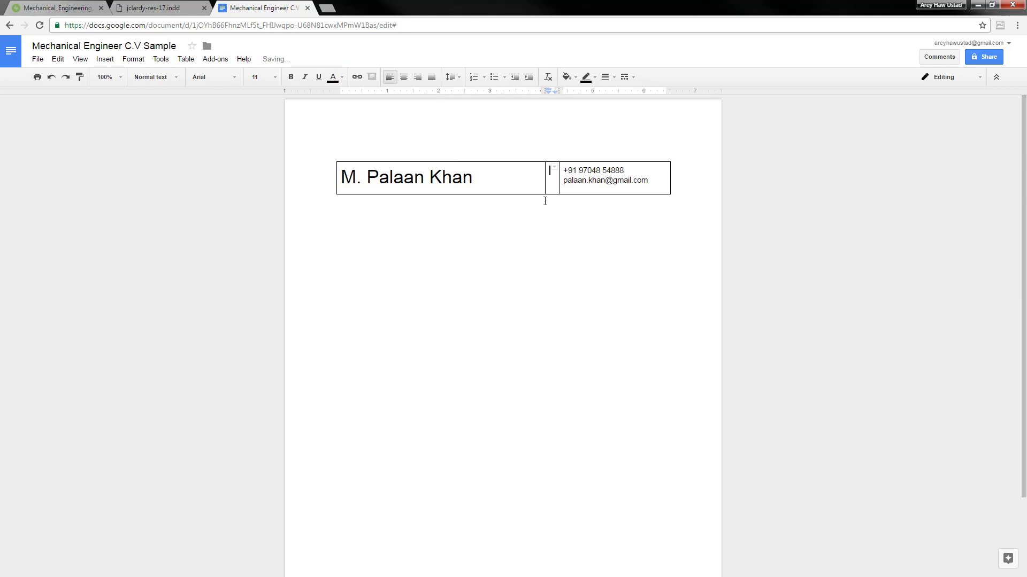
pyautogui.click(583, 180)
pyautogui.moveTo(646, 182); pyautogui.dragTo(566, 167)
pyautogui.click(477, 179)
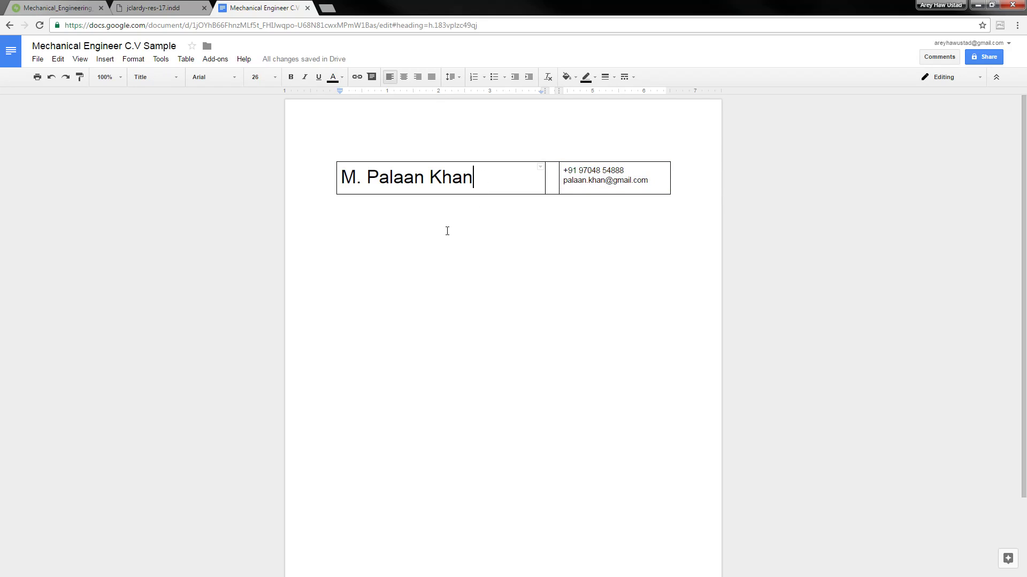
pyautogui.click(560, 181)
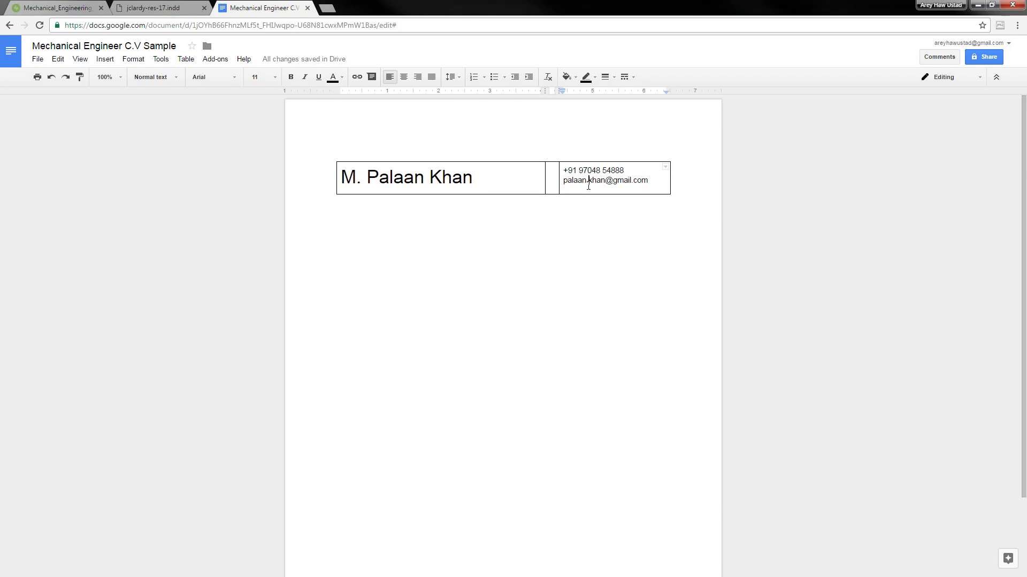
pyautogui.click(495, 182)
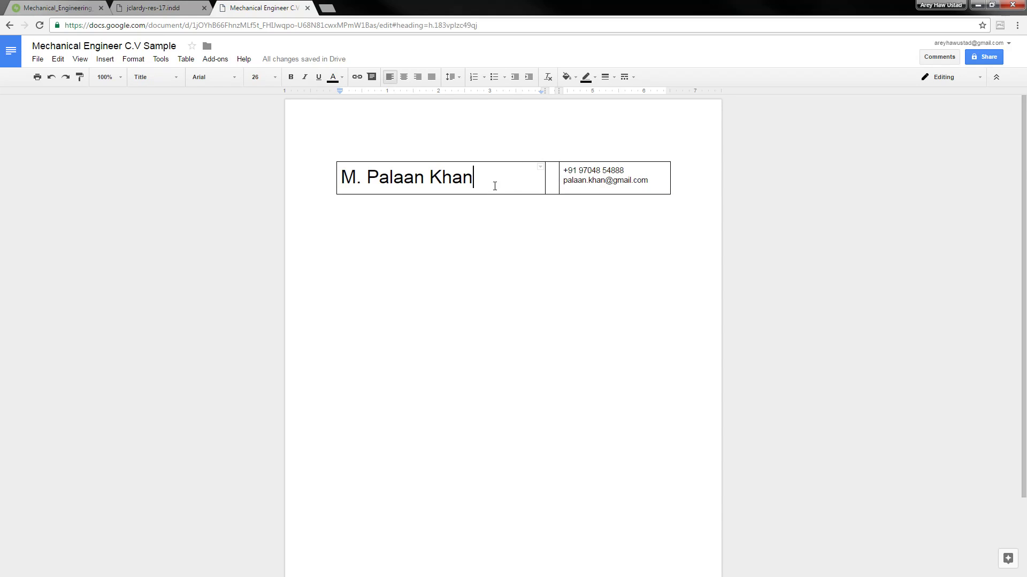
# Select every border of the three header table cells
pyautogui.click(470, 163)
pyautogui.keyDown('ctrl'); pyautogui.click(498, 194); pyautogui.keyUp('ctrl')
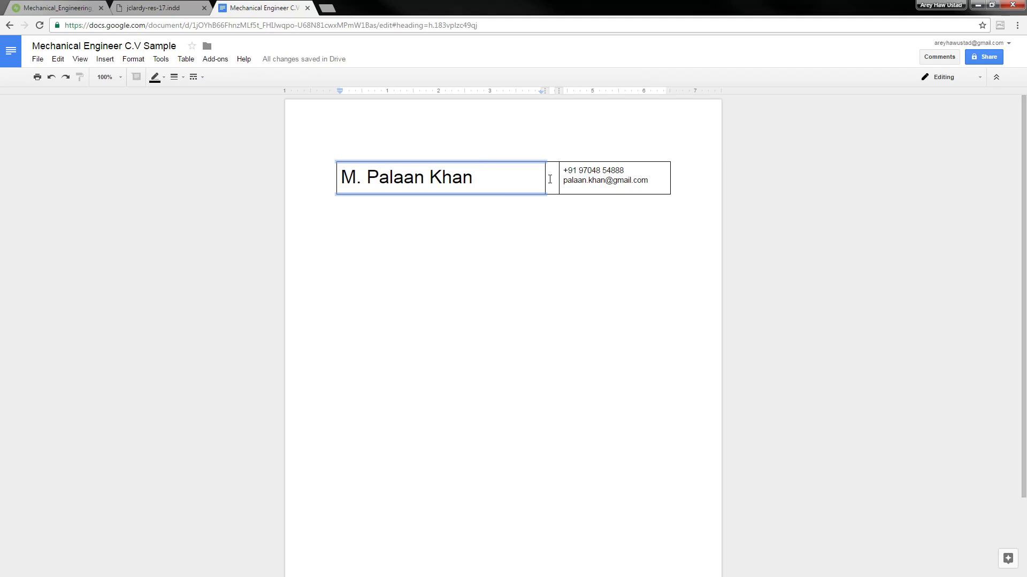
pyautogui.keyDown('ctrl'); pyautogui.click(545, 178); pyautogui.keyUp('ctrl')
pyautogui.keyDown('ctrl'); pyautogui.click(559, 179); pyautogui.keyUp('ctrl')
pyautogui.keyDown('ctrl'); pyautogui.click(553, 162); pyautogui.keyUp('ctrl')
pyautogui.keyDown('ctrl'); pyautogui.click(551, 193); pyautogui.keyUp('ctrl')
pyautogui.keyDown('ctrl'); pyautogui.click(571, 195); pyautogui.keyUp('ctrl')
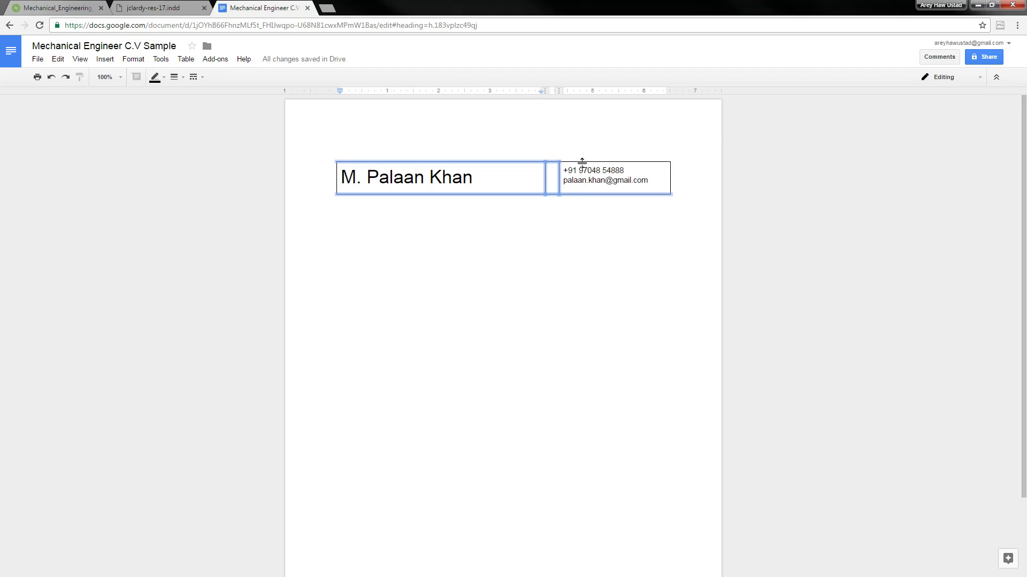
pyautogui.keyDown('ctrl'); pyautogui.click(594, 161); pyautogui.keyUp('ctrl')
pyautogui.keyDown('ctrl'); pyautogui.click(671, 177); pyautogui.keyUp('ctrl')
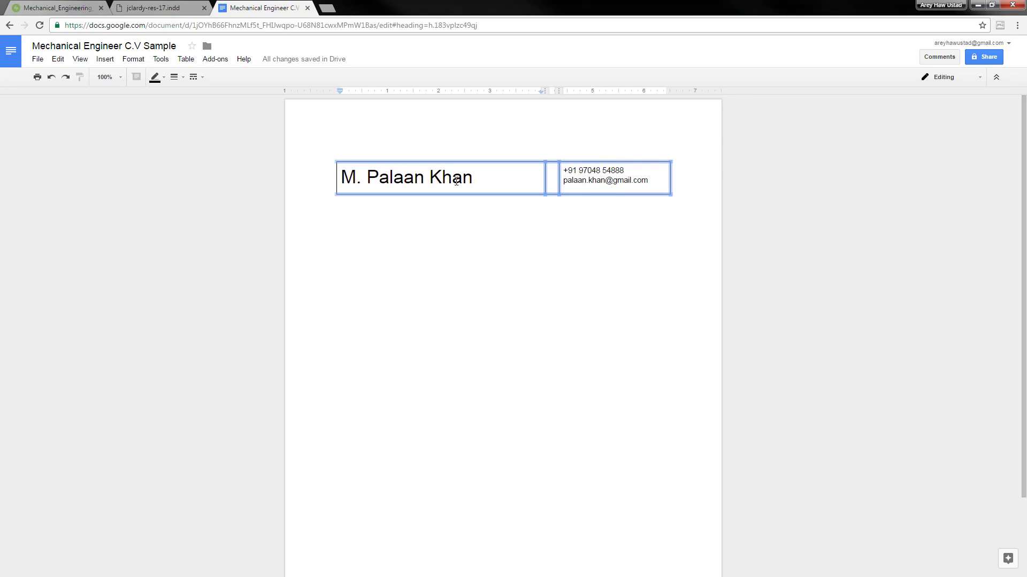
pyautogui.keyDown('ctrl'); pyautogui.click(336, 179); pyautogui.keyUp('ctrl')
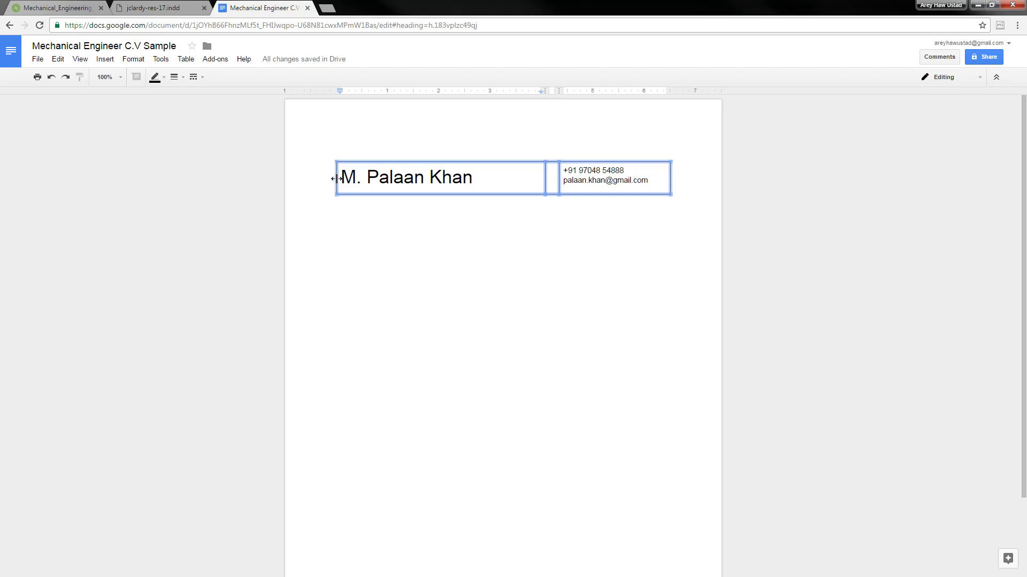
pyautogui.click(182, 77)
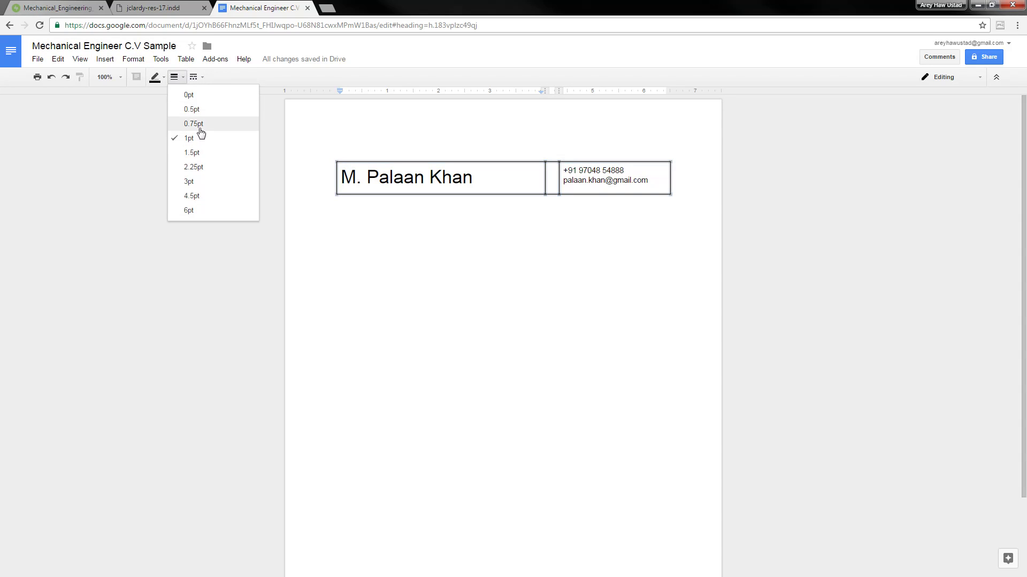
# Set all header table borders to 0pt and move below the table
pyautogui.click(199, 97)
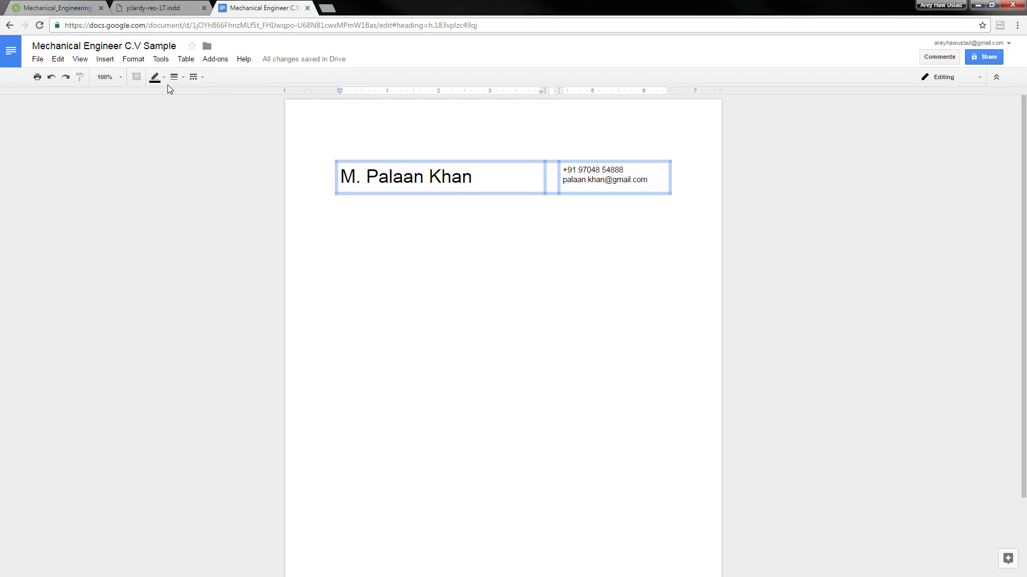
pyautogui.click(447, 215)
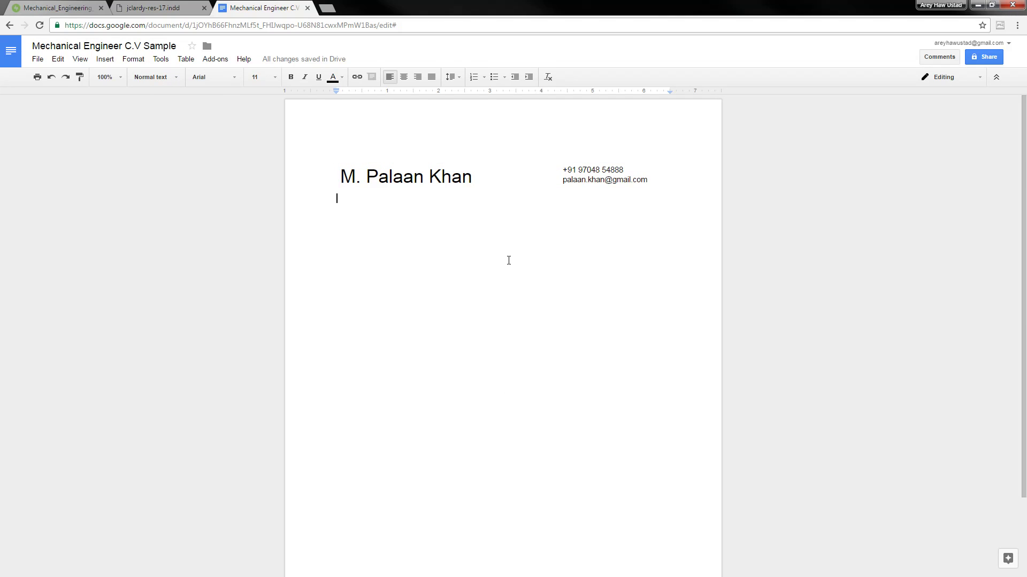
# Add an empty line below the header table and glance at the sample PDF résumé
pyautogui.press('Return')
pyautogui.click(472, 185)
pyautogui.click(156, 7)
pyautogui.click(252, 4)
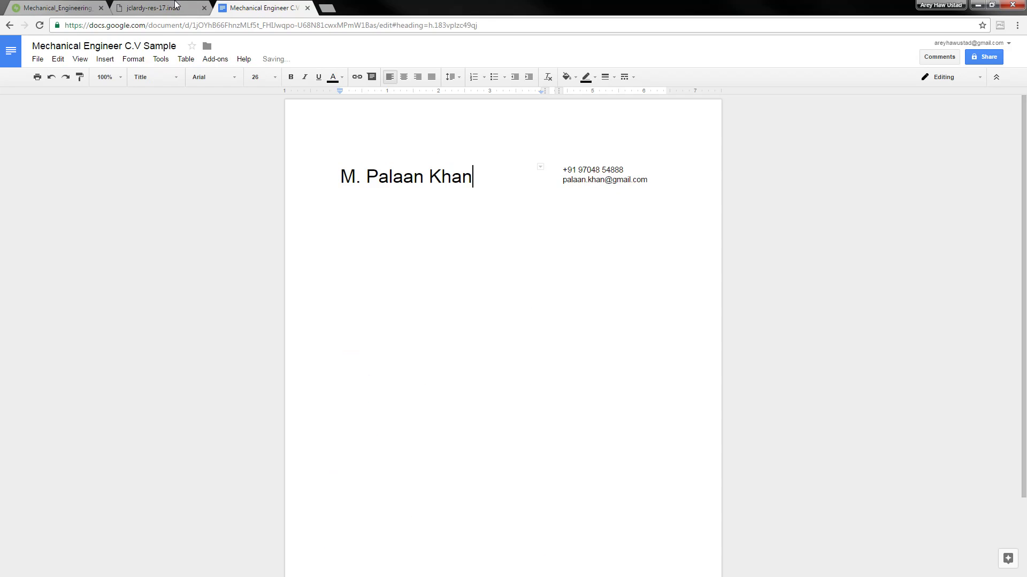
pyautogui.click(174, 5)
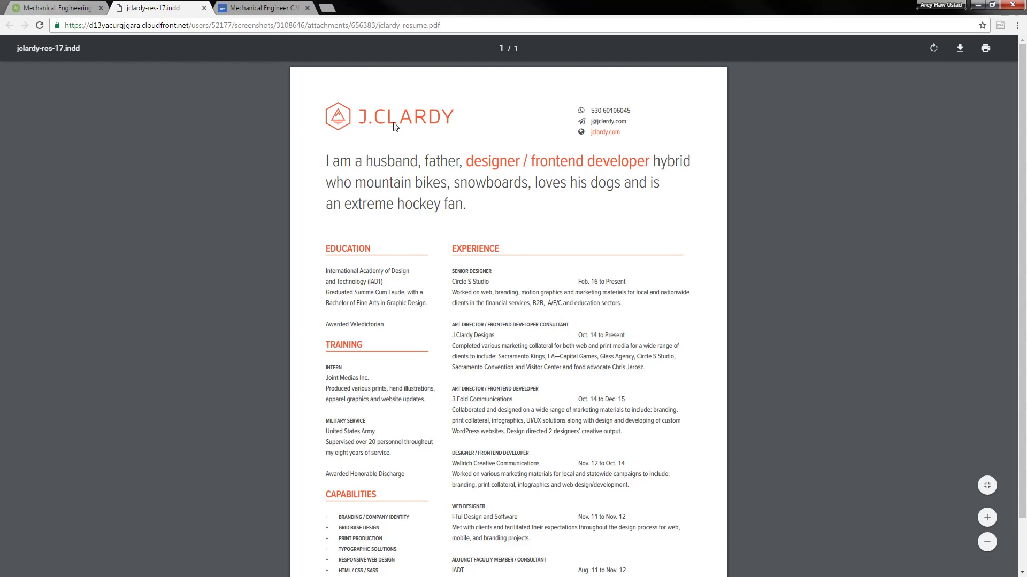
pyautogui.click(262, 8)
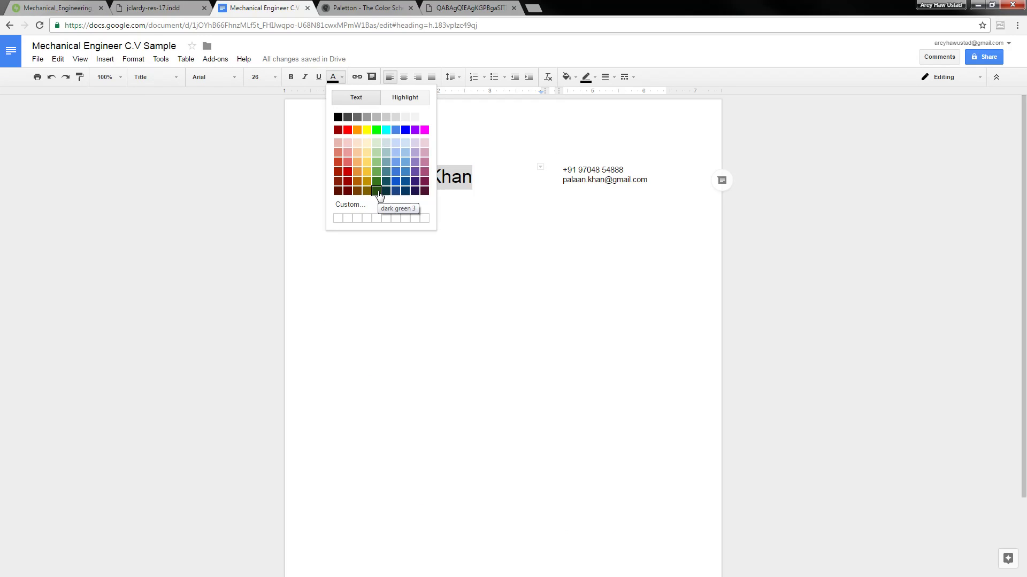
# Colour the name dark blue-green from the text colour palette
pyautogui.click(377, 191)
pyautogui.click(429, 305)
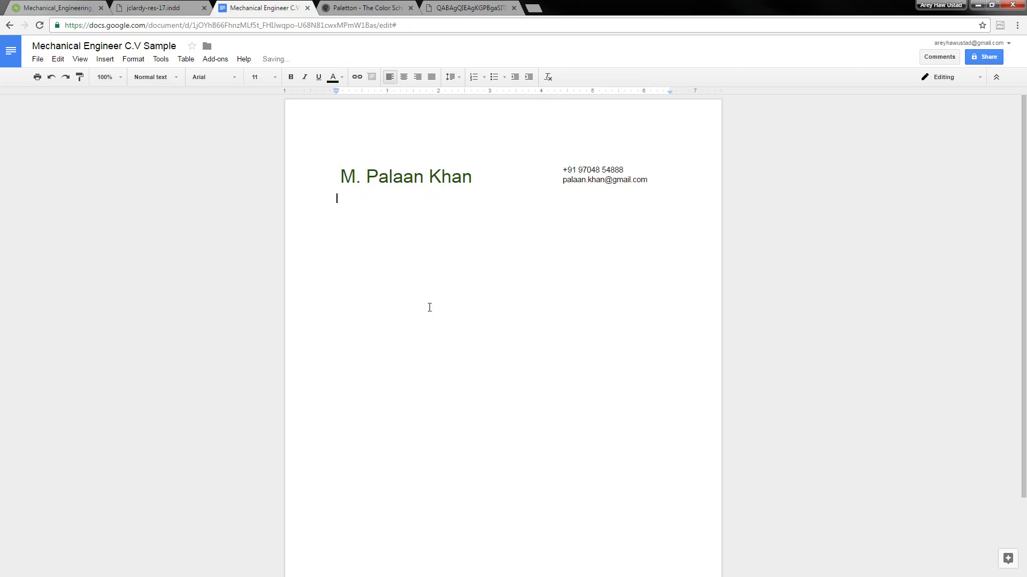
pyautogui.moveTo(479, 176); pyautogui.dragTo(328, 174)
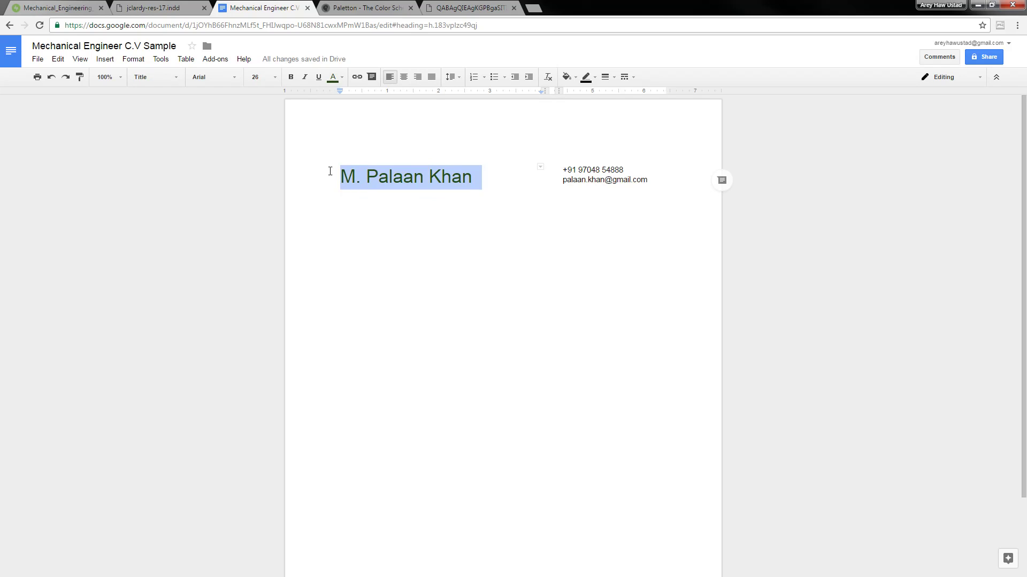
pyautogui.click(340, 83)
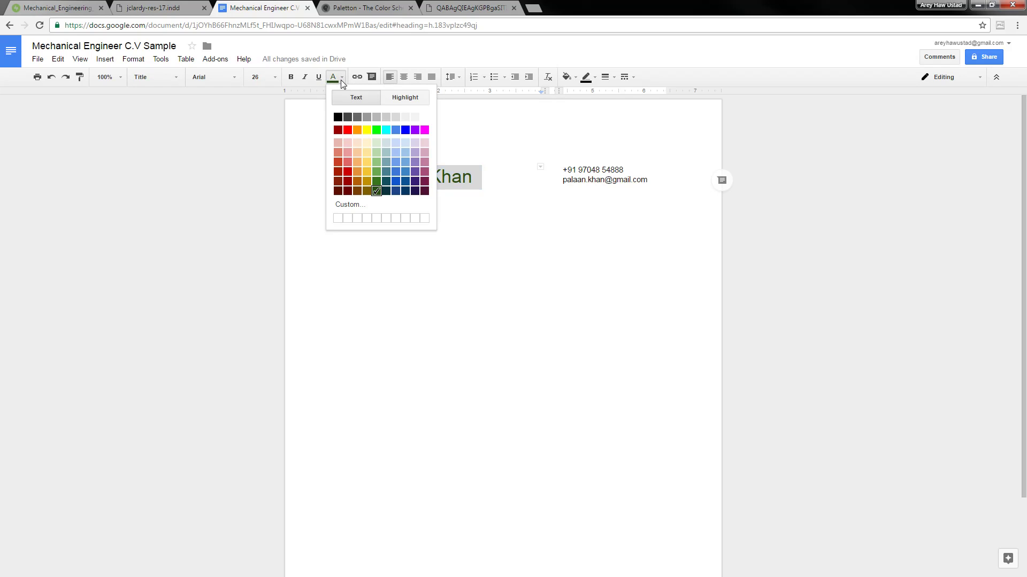
pyautogui.click(376, 193)
pyautogui.click(488, 200)
pyautogui.click(474, 178)
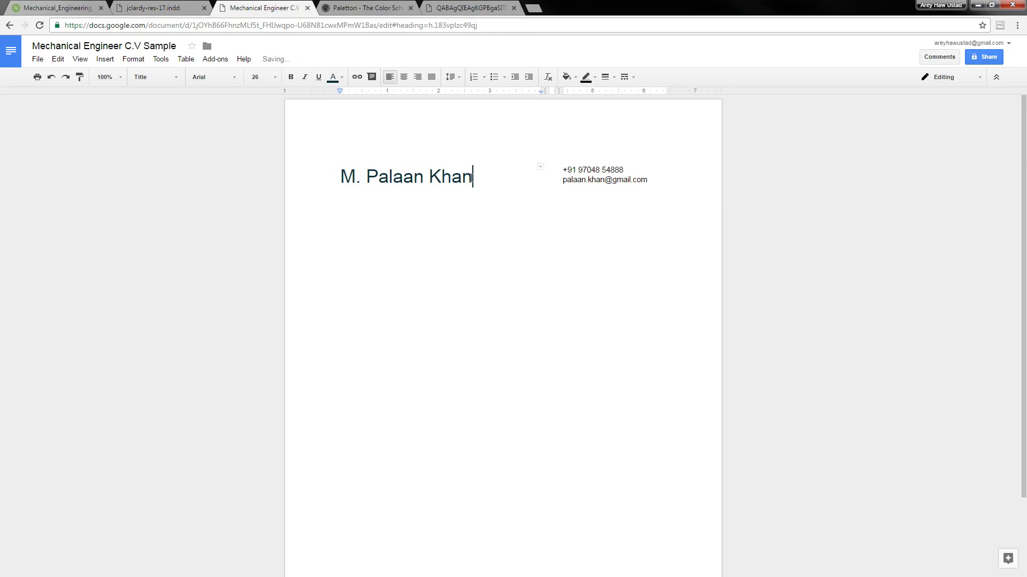
pyautogui.click(474, 248)
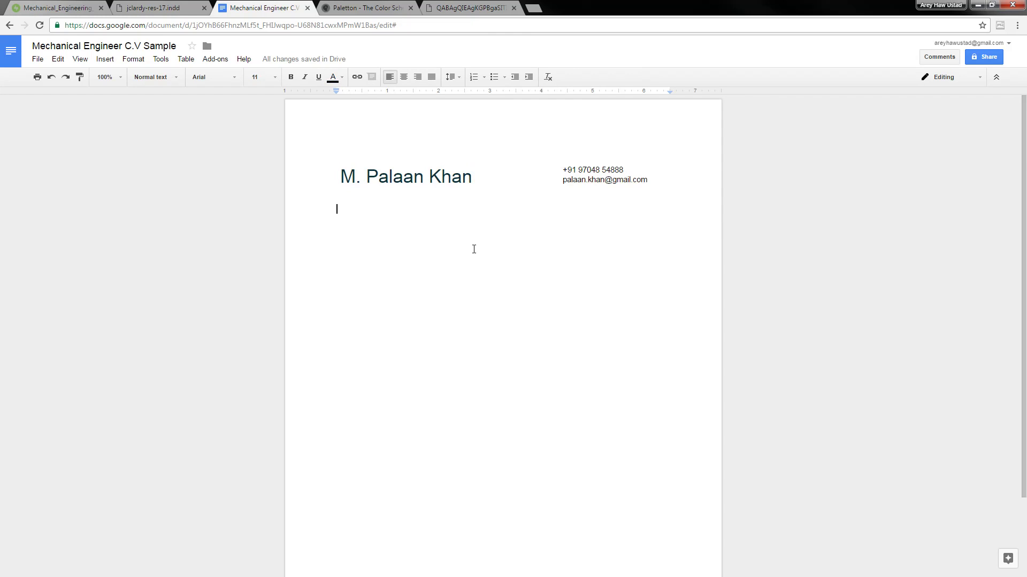
pyautogui.click(170, 6)
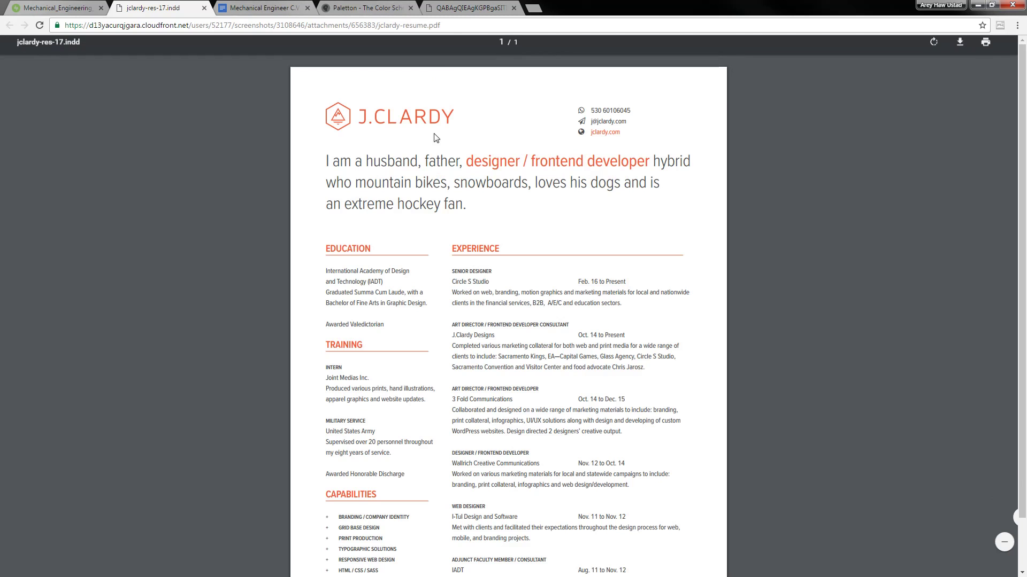
# Compare the PDF's opening statement with the top of the Mechanical_Engineering résumé image
pyautogui.moveTo(327, 161); pyautogui.dragTo(481, 215)
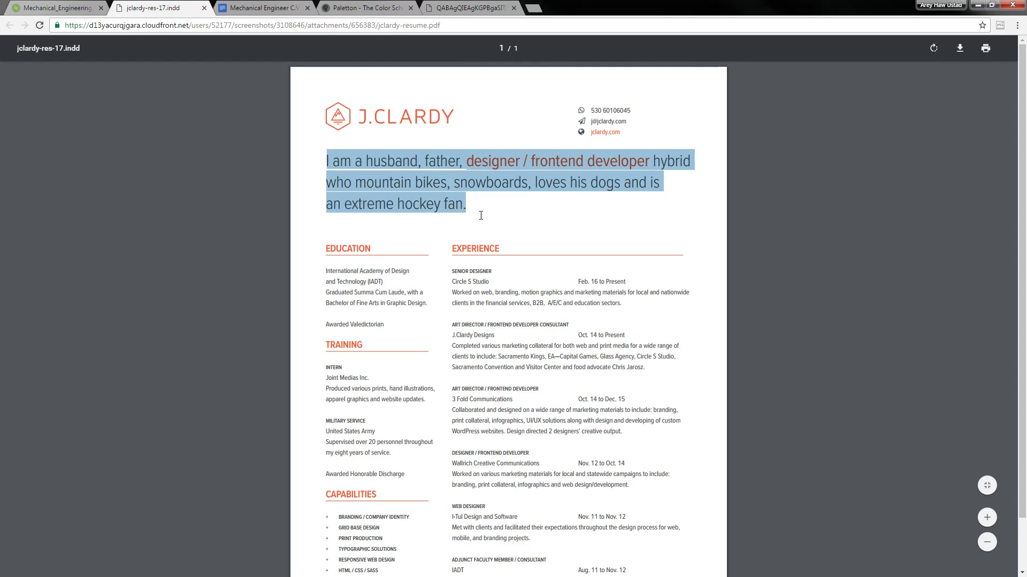
pyautogui.click(481, 215)
pyautogui.click(78, 7)
pyautogui.click(195, 198)
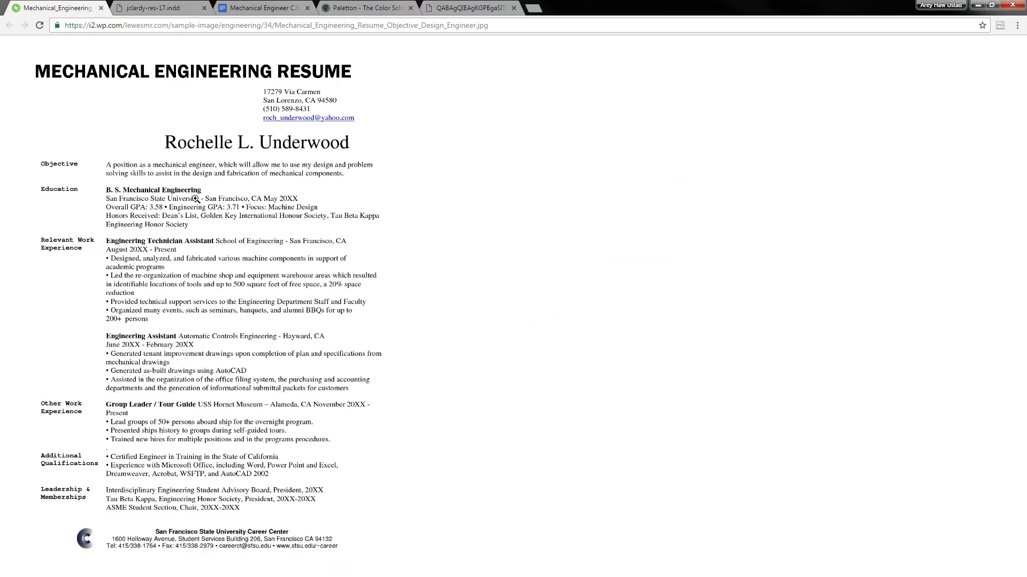
pyautogui.click(235, 244)
pyautogui.click(201, 197)
pyautogui.click(159, 172)
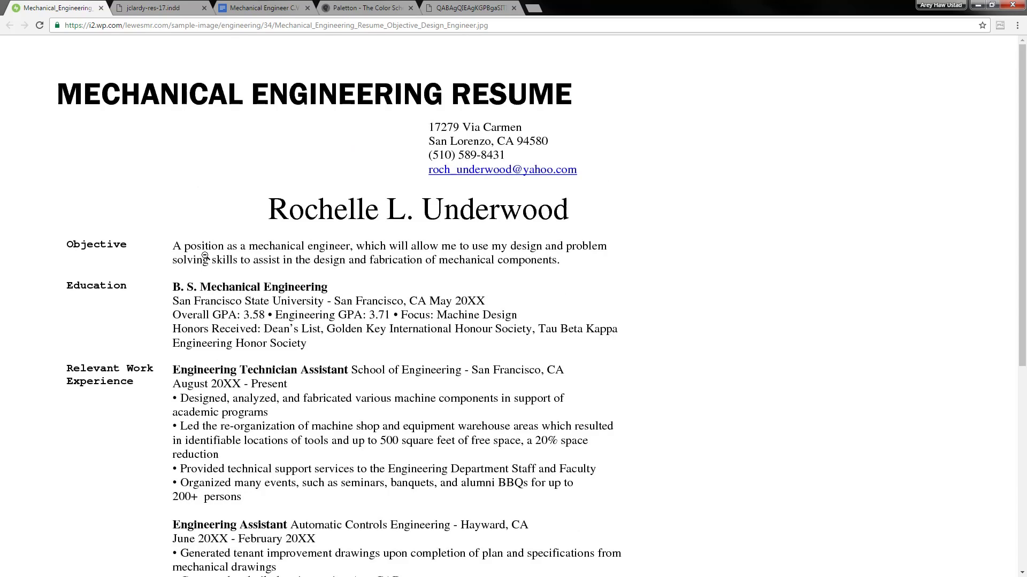
pyautogui.click(270, 7)
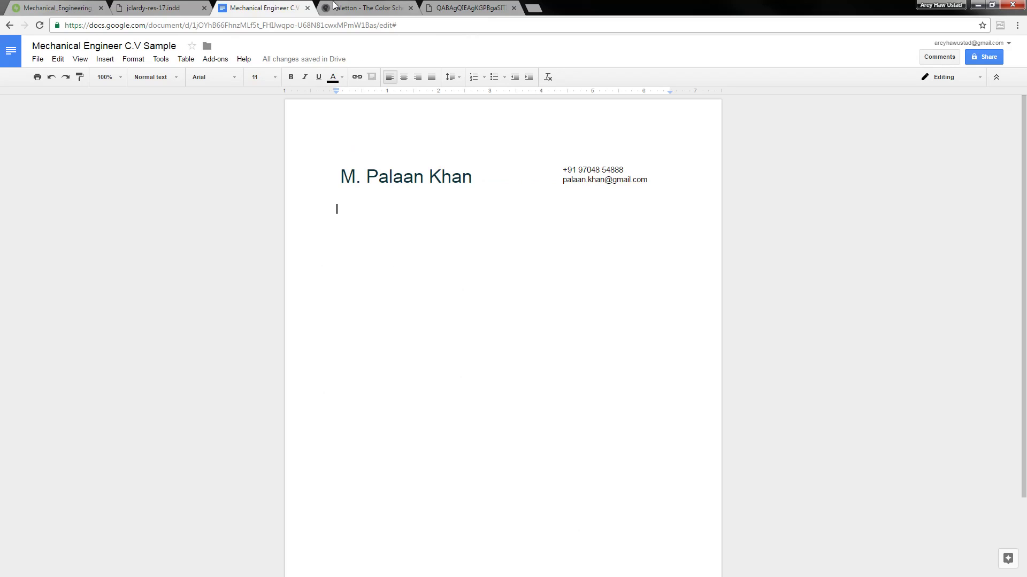
# Type the objective 'A position as a Mechanical engineer, which will allow me to use my design and problem…'
pyautogui.write('A positio')
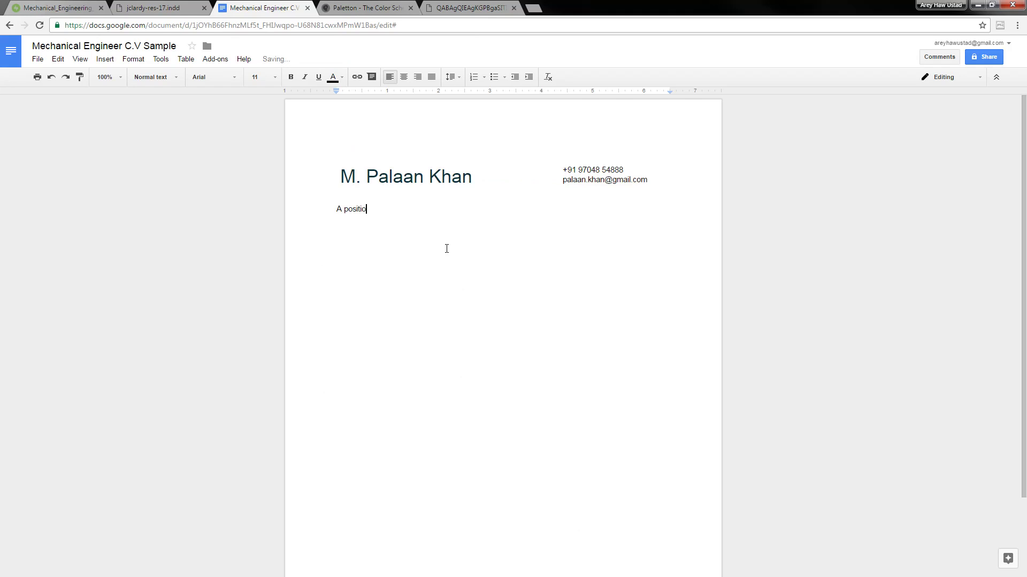
pyautogui.write('n as a Mechanical engineer, which will allow me to use my design and problem solving skills to assist in the design and fabrication of mechanical com')
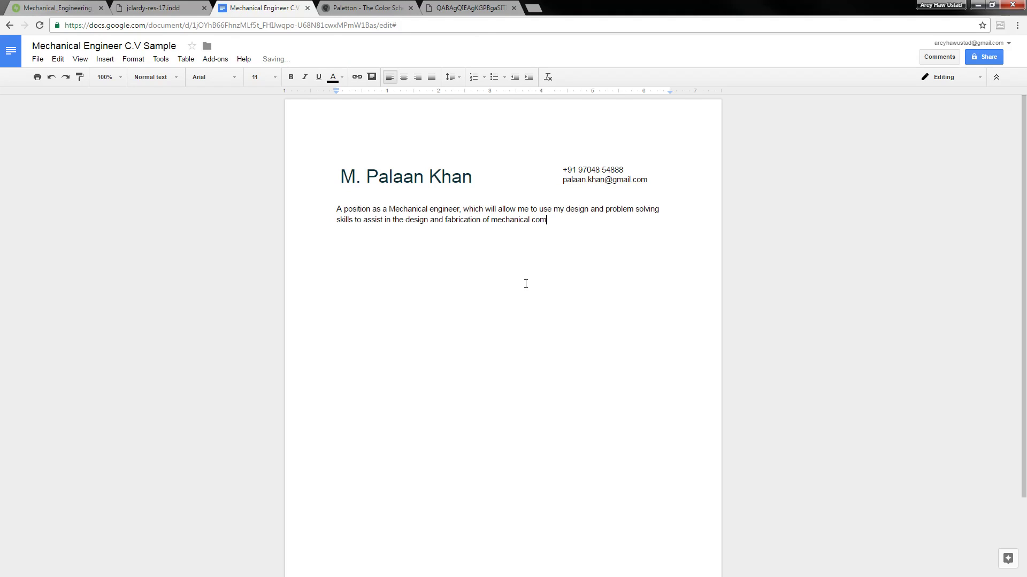
pyautogui.write('ponents.')
pyautogui.press('Return')
pyautogui.press('Return')
pyautogui.click(155, 7)
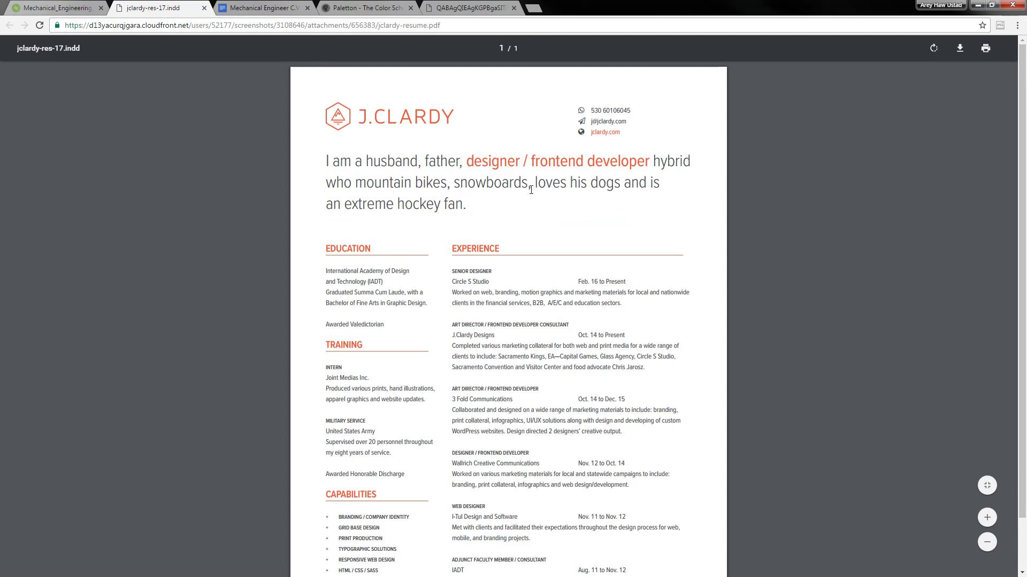
# Close the Paletton colour scheme and green colour image tabs
pyautogui.click(378, 15)
pyautogui.hotkey('ctrl', 'w')
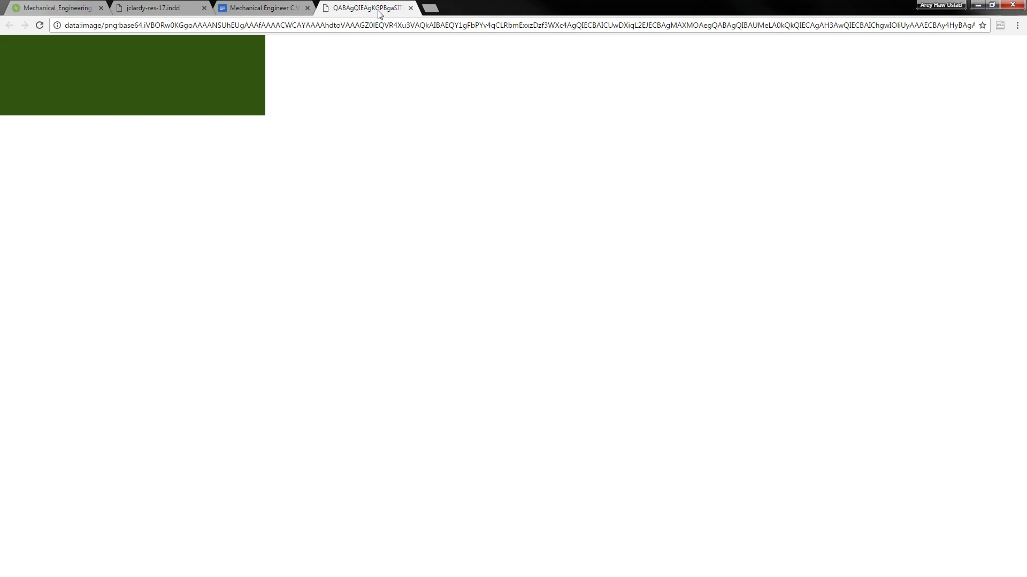
pyautogui.hotkey('ctrl', 'w')
# Review the PDF's EXPERIENCE section and the full-size résumé image, then return to the CV
pyautogui.click(196, 9)
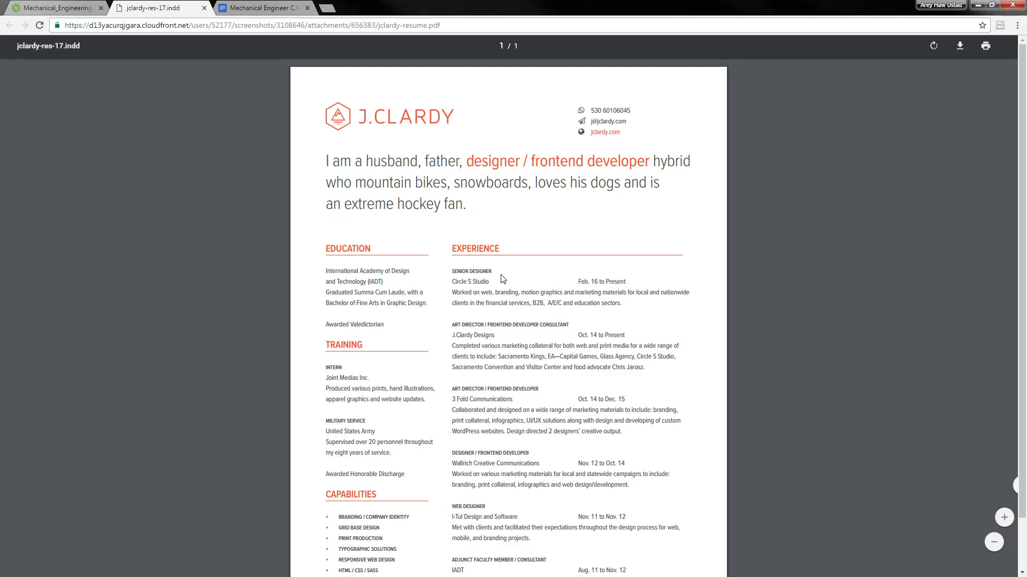
pyautogui.moveTo(447, 245); pyautogui.dragTo(589, 276)
pyautogui.click(591, 351)
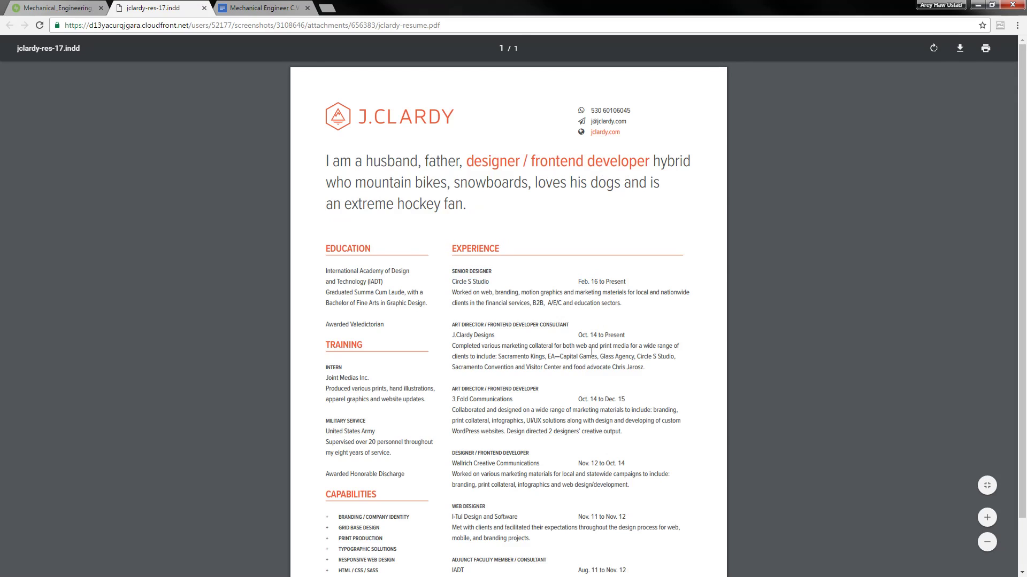
pyautogui.scroll(-2, 511, 310)
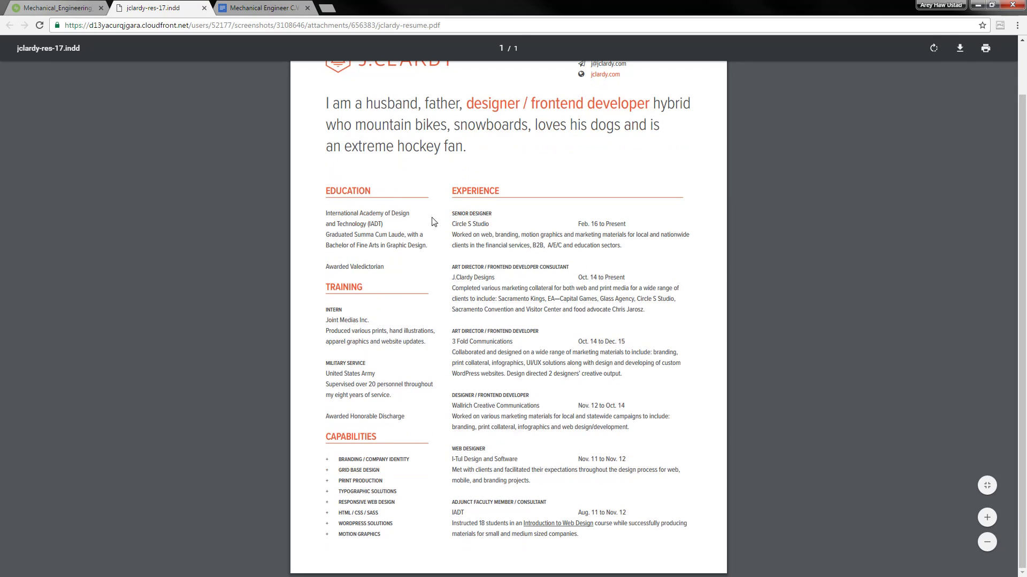
pyautogui.click(92, 6)
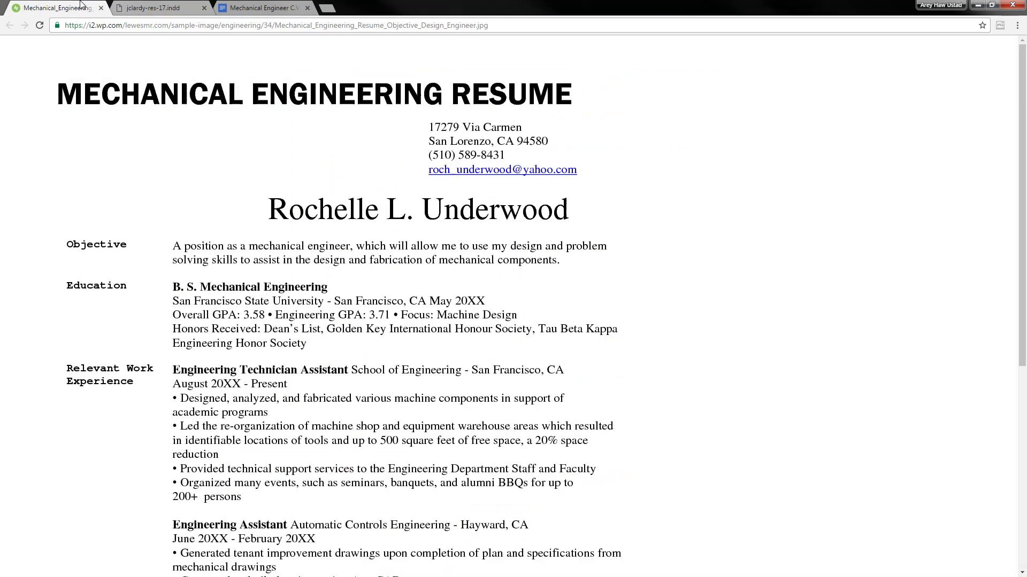
pyautogui.click(272, 309)
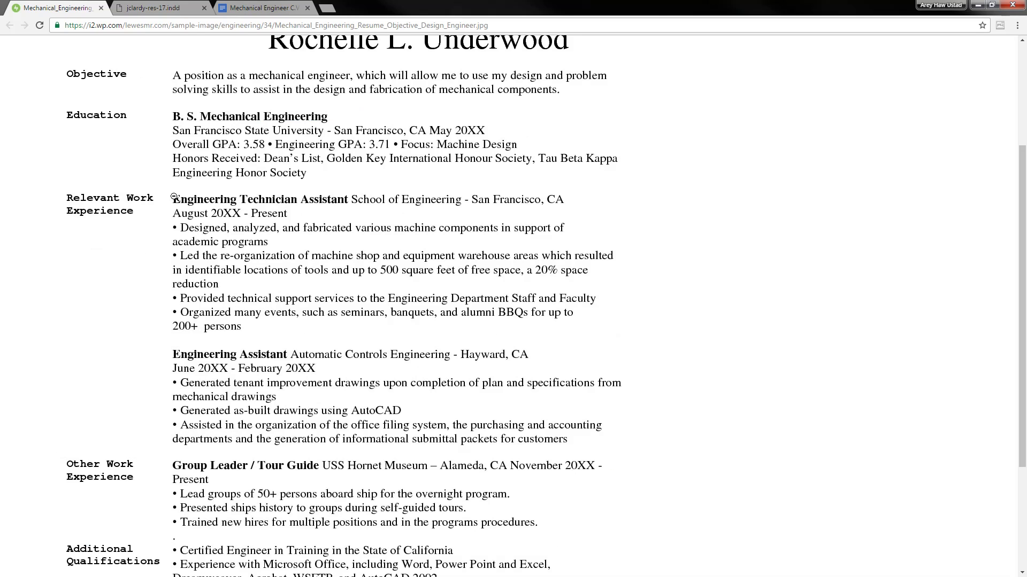
pyautogui.scroll(2, 174, 198)
pyautogui.click(262, 8)
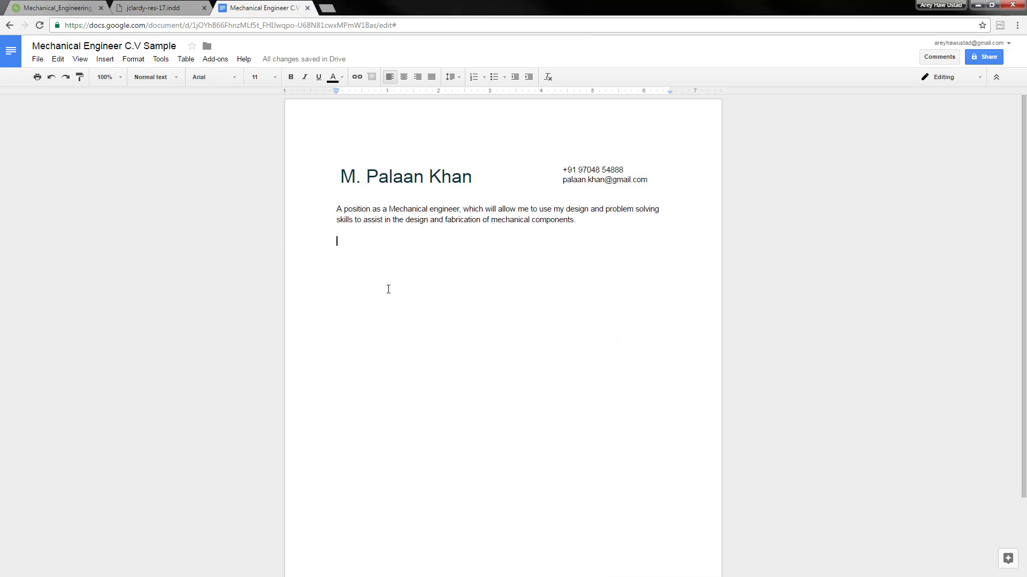
# Type the 'Education' heading and compare it with the sample résumé's Education section
pyautogui.write('Education')
pyautogui.press('Return')
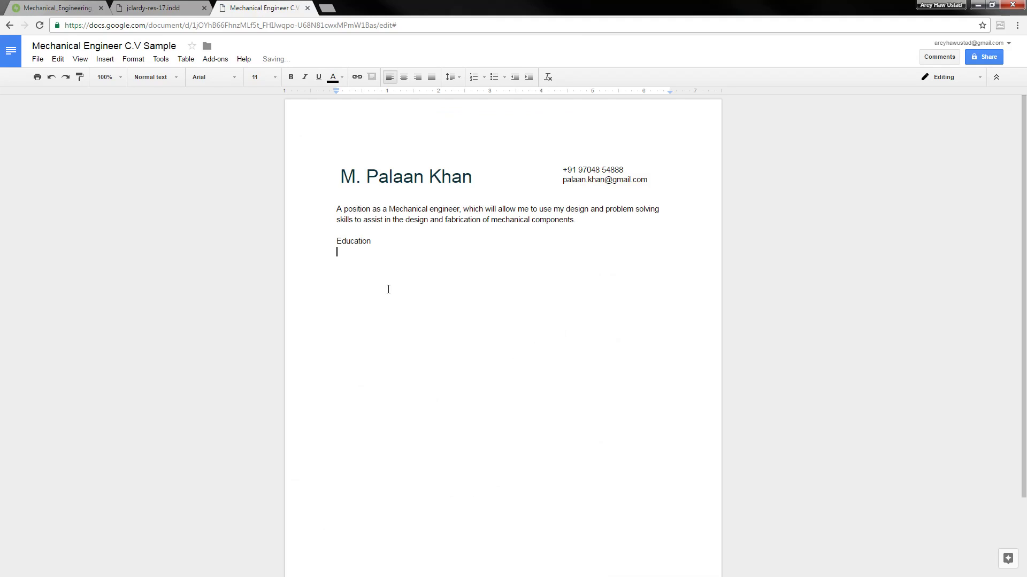
pyautogui.click(84, 5)
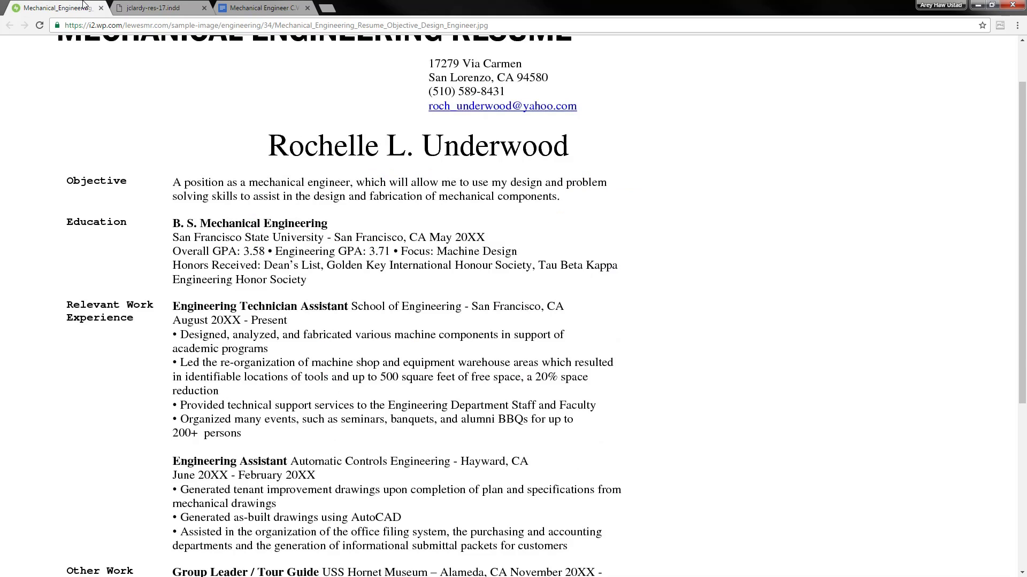
pyautogui.click(262, 8)
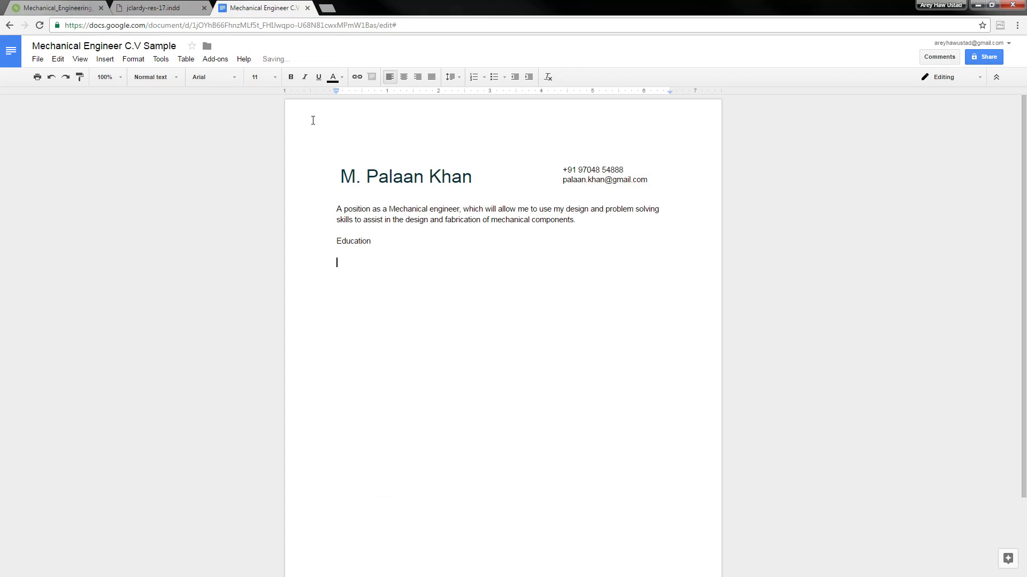
# Add the degree line 'B.Tech in Mechanical Engineering (JNTU'
pyautogui.write('B.Tech from')
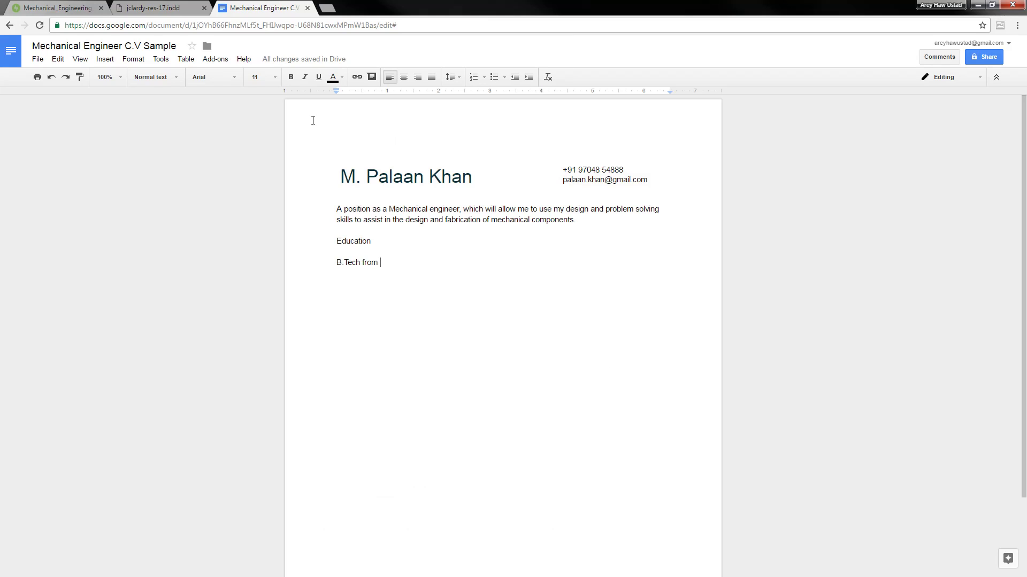
pyautogui.hotkey('ctrl', 'shift', 'Left')
pyautogui.write('in Mechanical')
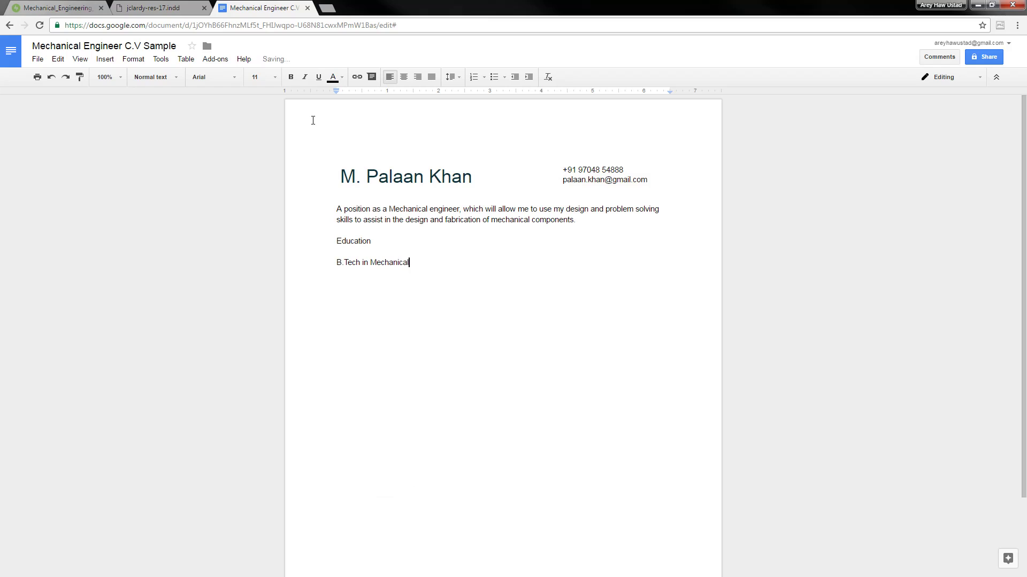
pyautogui.write(' Engineering (JNTU')
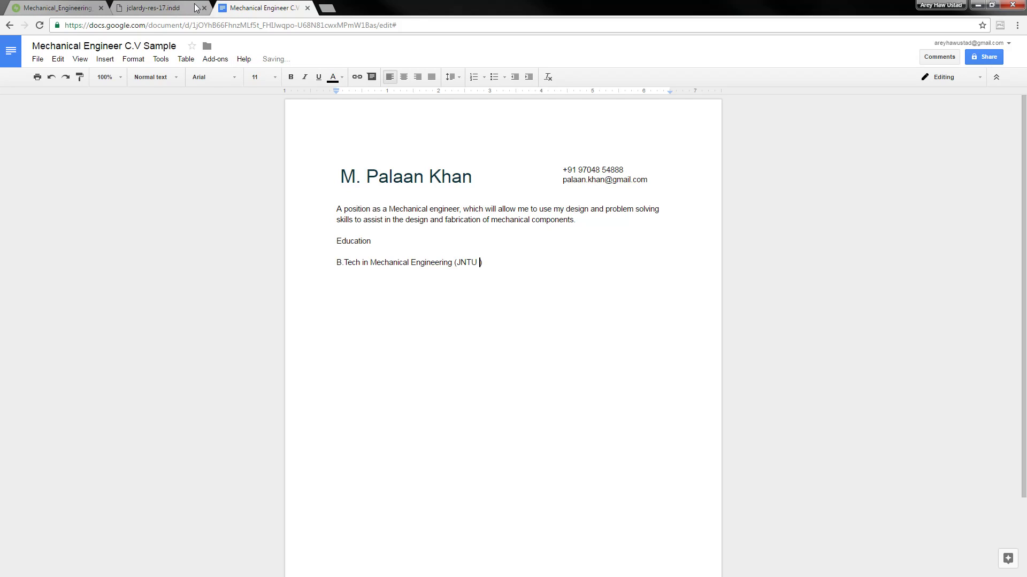
pyautogui.click(43, 7)
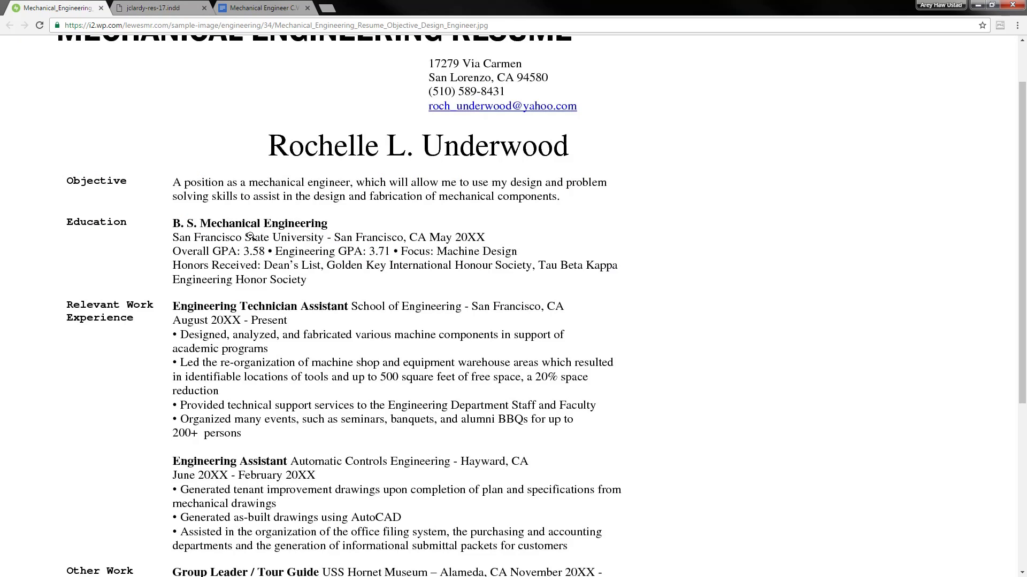
# Move the JNTU text onto its own line below the degree
pyautogui.click(267, 7)
pyautogui.hotkey('shift', 'End')
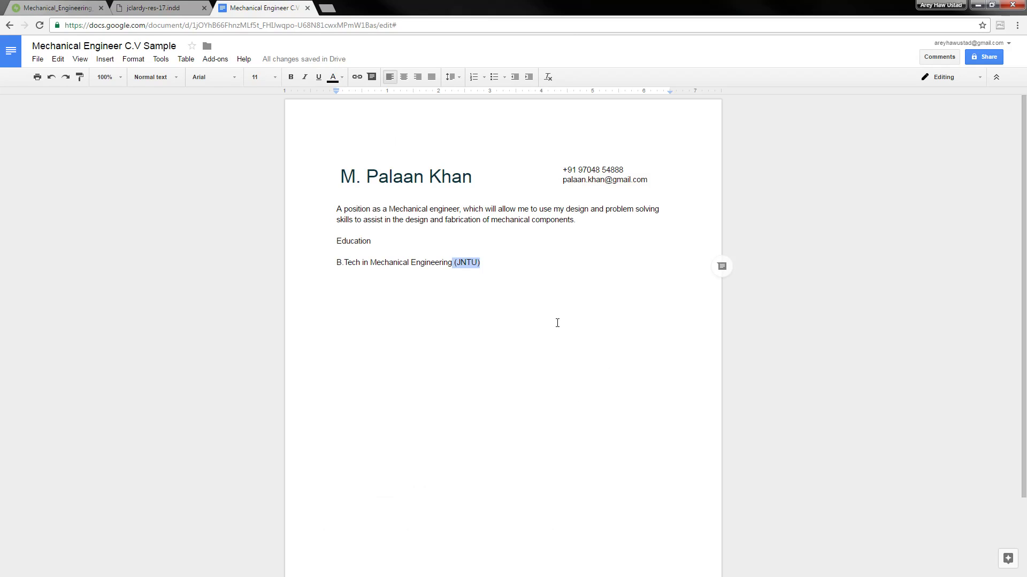
pyautogui.press('Left')
pyautogui.press('Delete')
pyautogui.press('Delete')
pyautogui.press('Return')
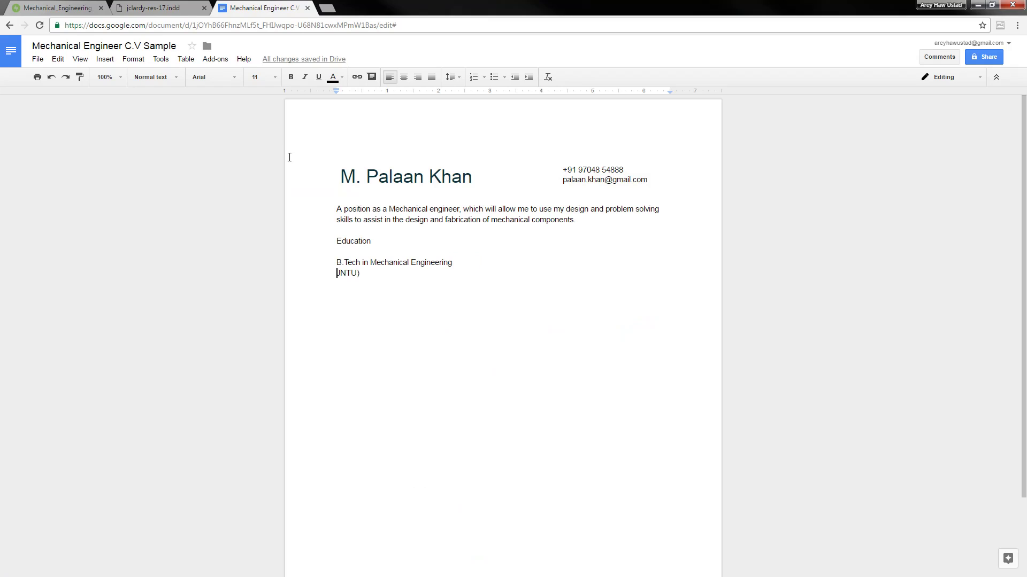
# Replace it with 'Jawaharlal Nehru Technological University, Hyderabad, India.'
pyautogui.hotkey('shift', 'End')
pyautogui.write('Jawaharlal Nehru Technological University Hyderabad, Telangana ...')
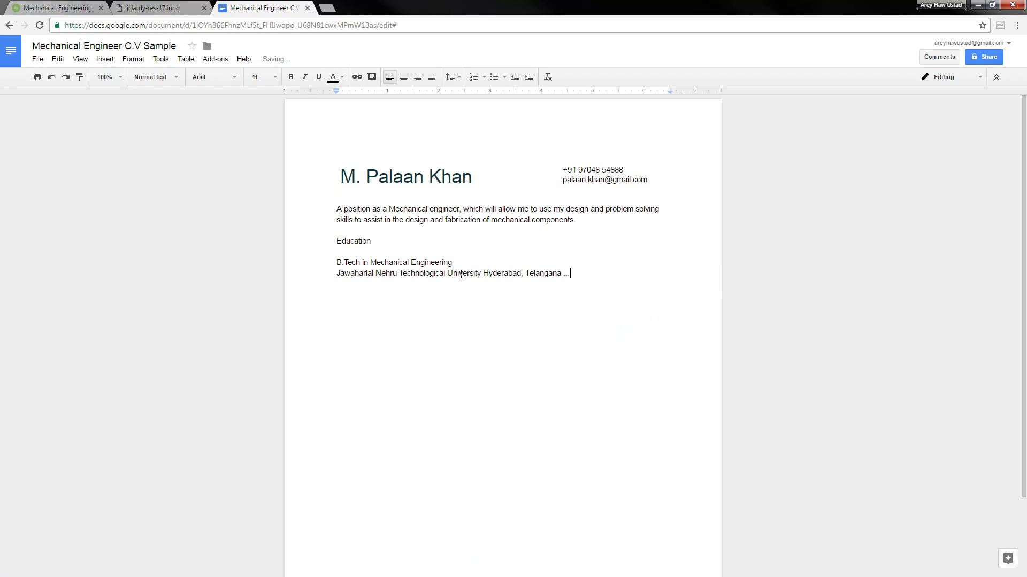
pyautogui.hotkey('ctrl', 'Right')
pyautogui.hotkey('ctrl', 'Right')
pyautogui.hotkey('ctrl', 'Right')
pyautogui.hotkey('ctrl', 'Right')
pyautogui.press('Left')
pyautogui.write(',')
pyautogui.hotkey('ctrl', 'Right')
pyautogui.press('End')
pyautogui.hotkey('ctrl', 'shift', 'Left')
pyautogui.hotkey('ctrl', 'shift', 'Left')
pyautogui.write('ia.')
pyautogui.press('Return')
# Start an 'Overall GPA' line, checking the sample résumé's GPA format
pyautogui.click(46, 7)
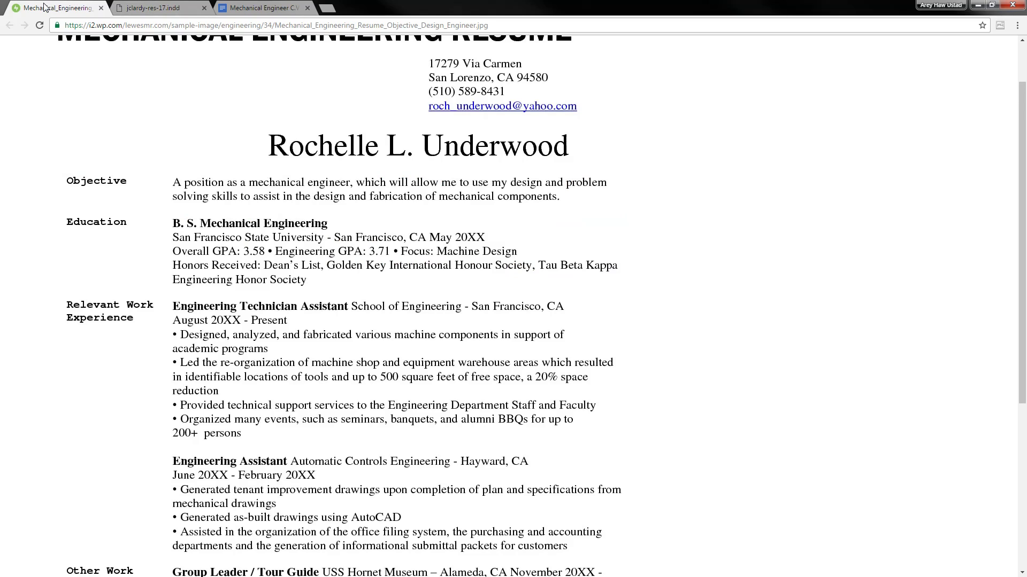
pyautogui.click(237, 8)
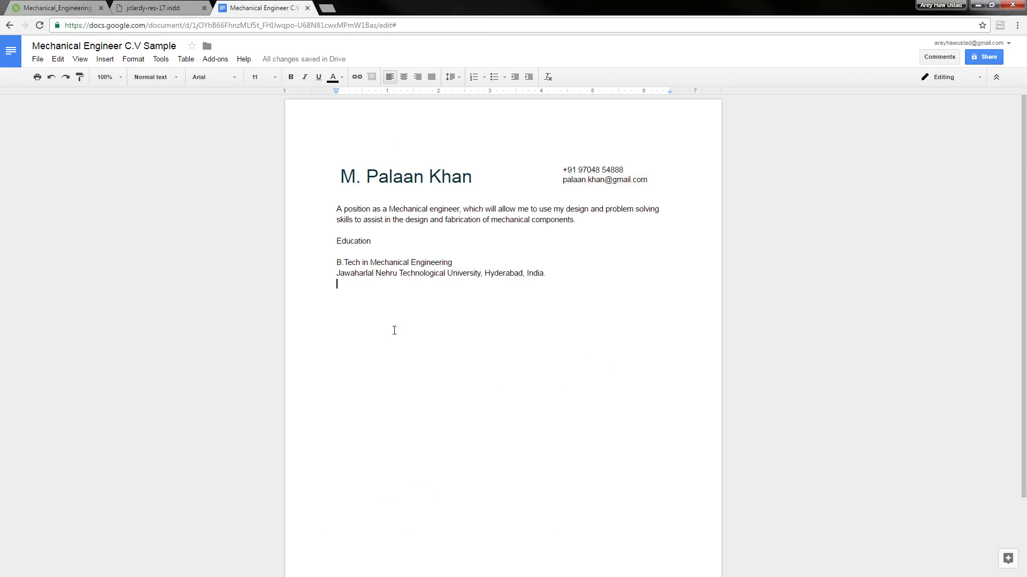
pyautogui.write('Overall GPA :')
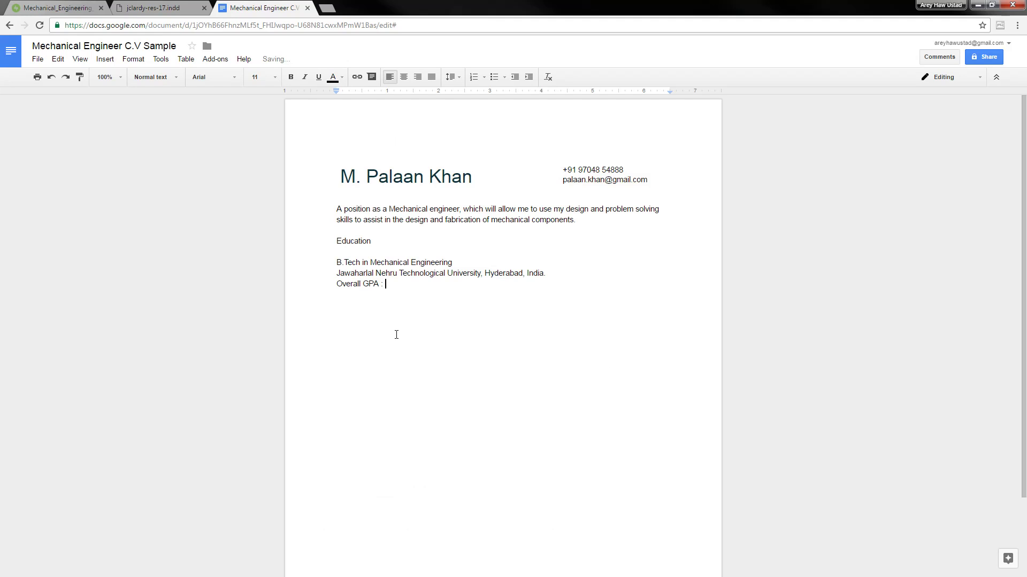
pyautogui.click(84, 7)
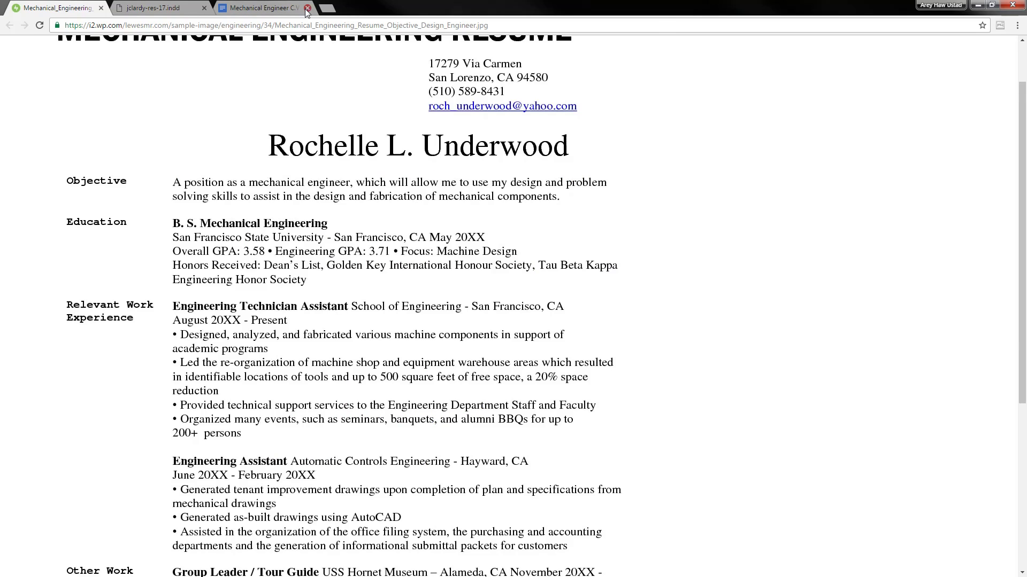
pyautogui.click(283, 7)
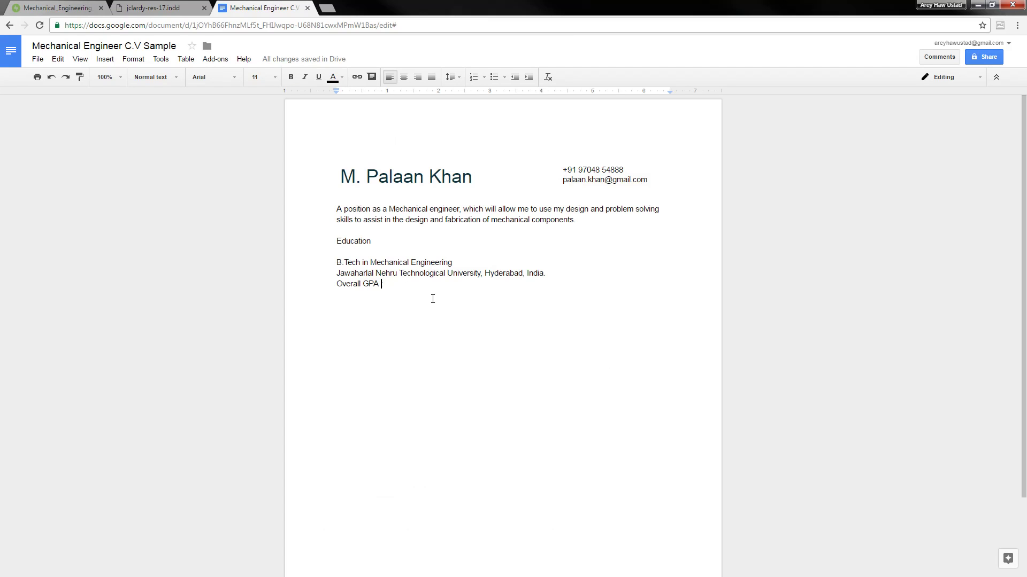
pyautogui.press('BackSpace')
# Calculate 73/100 * 5 in a new tab's address bar to get the GPA 3.65
pyautogui.hotkey('ctrl', 't')
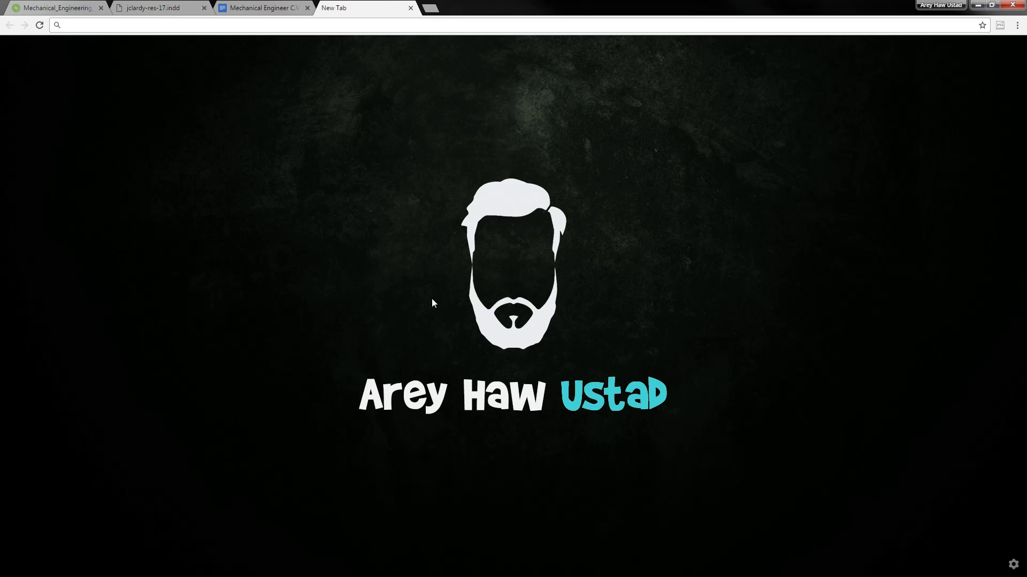
pyautogui.write('73')
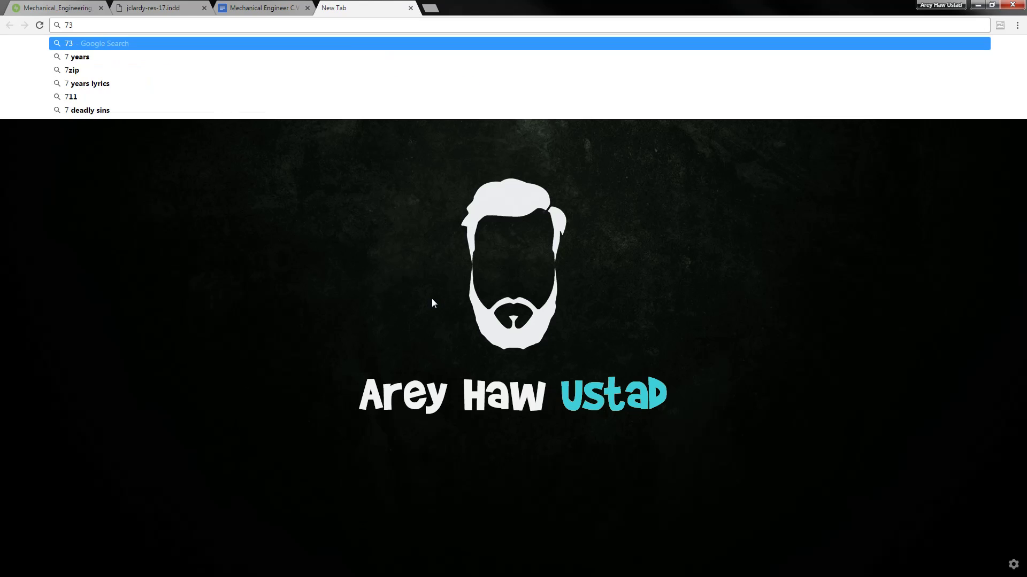
pyautogui.write('/100')
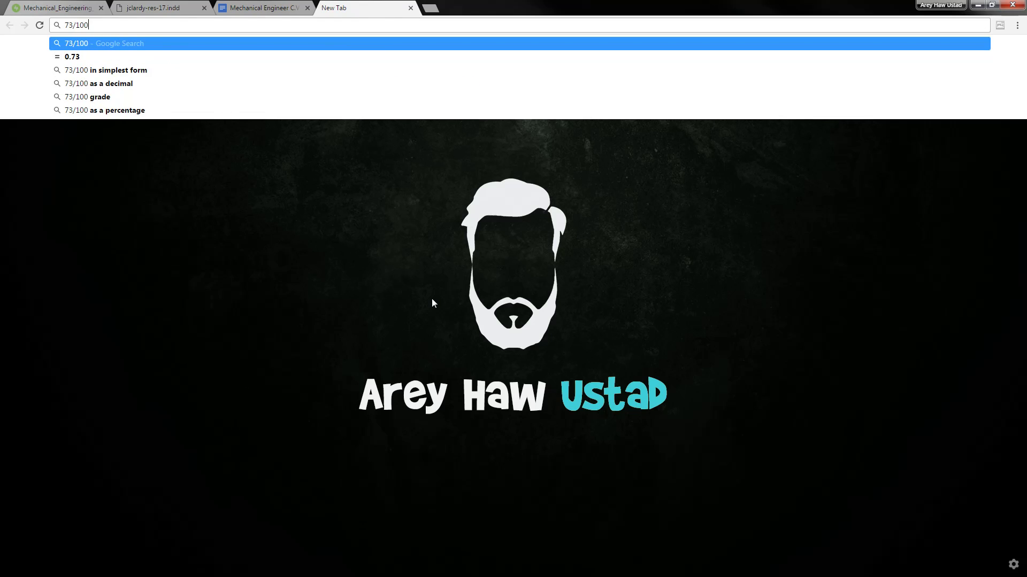
pyautogui.write(' * 5')
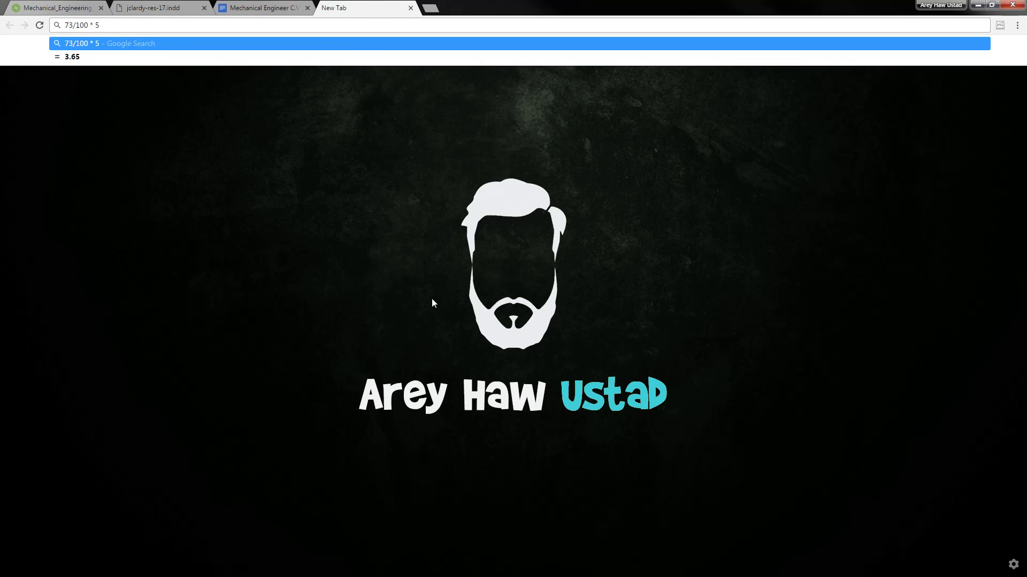
pyautogui.press('Down')
pyautogui.hotkey('ctrl', 'a')
# Paste 3.65 from the calculation tab as the Overall GPA and start a new line
pyautogui.hotkey('ctrl', 'c')
pyautogui.hotkey('ctrl', 'w')
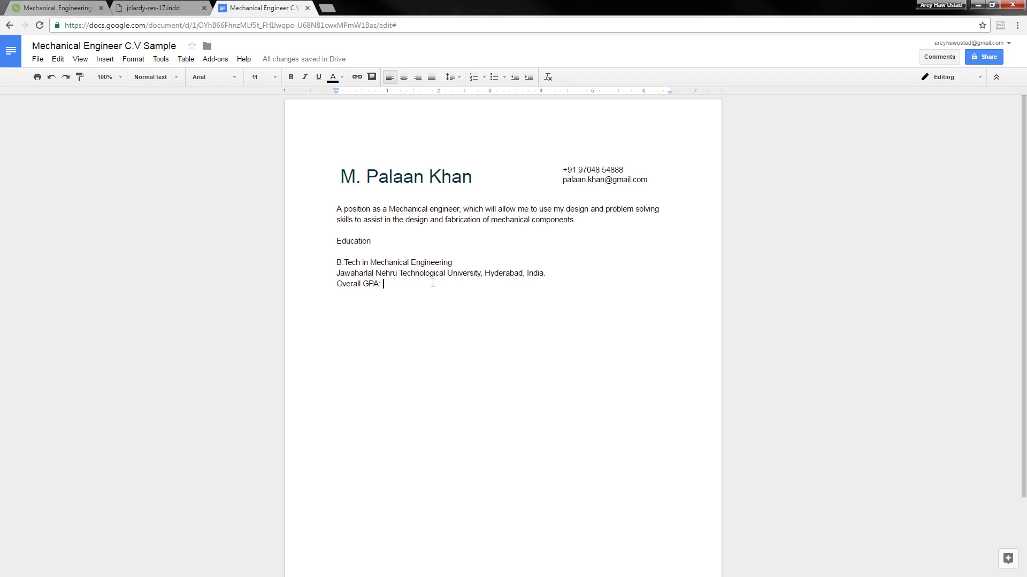
pyautogui.hotkey('ctrl', 'v')
pyautogui.press('Return')
# Insert a blank line between the university line and the GPA line
pyautogui.click(43, 7)
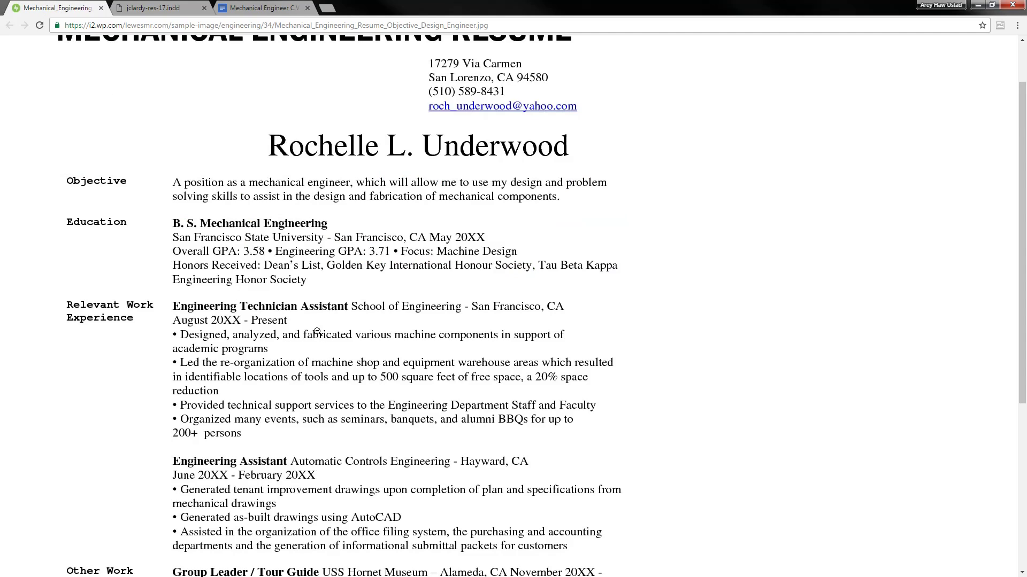
pyautogui.click(279, 4)
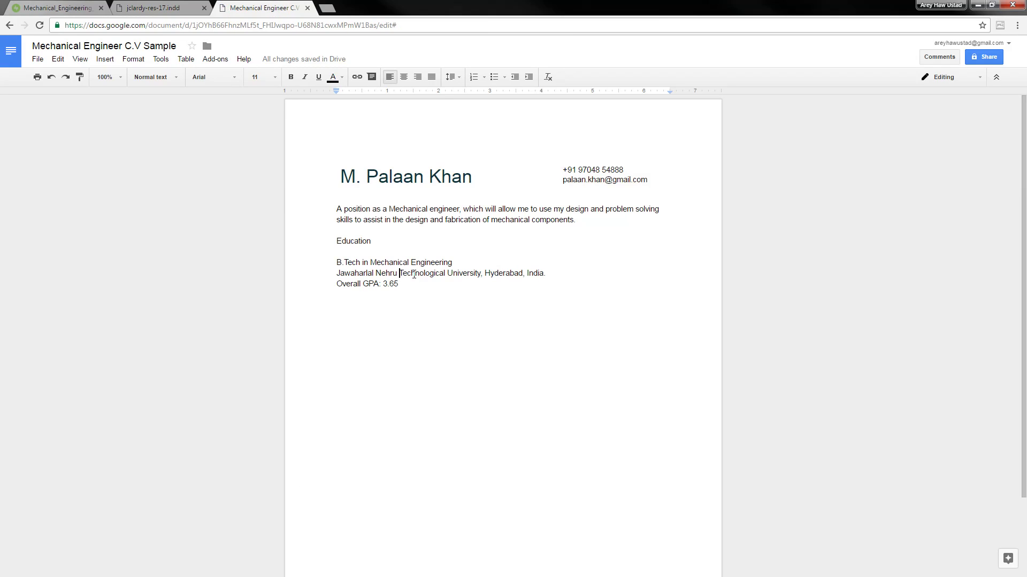
pyautogui.click(437, 285)
pyautogui.press('End')
pyautogui.press('Return')
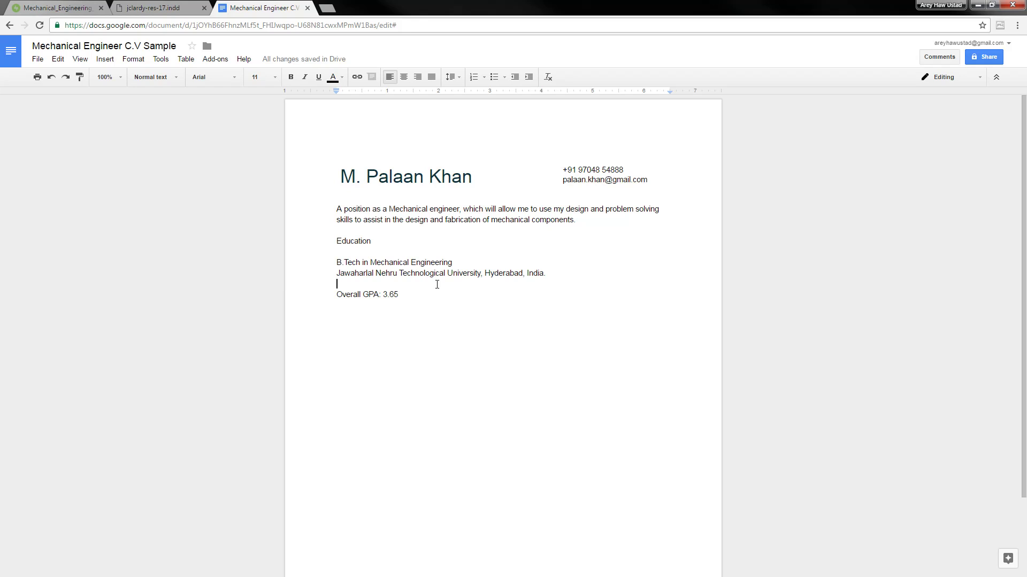
# Remove the extra blank line above the GPA and start a new line after it
pyautogui.click(162, 11)
pyautogui.click(241, 9)
pyautogui.click(471, 286)
pyautogui.press('Delete')
pyautogui.press('Down')
pyautogui.press('Return')
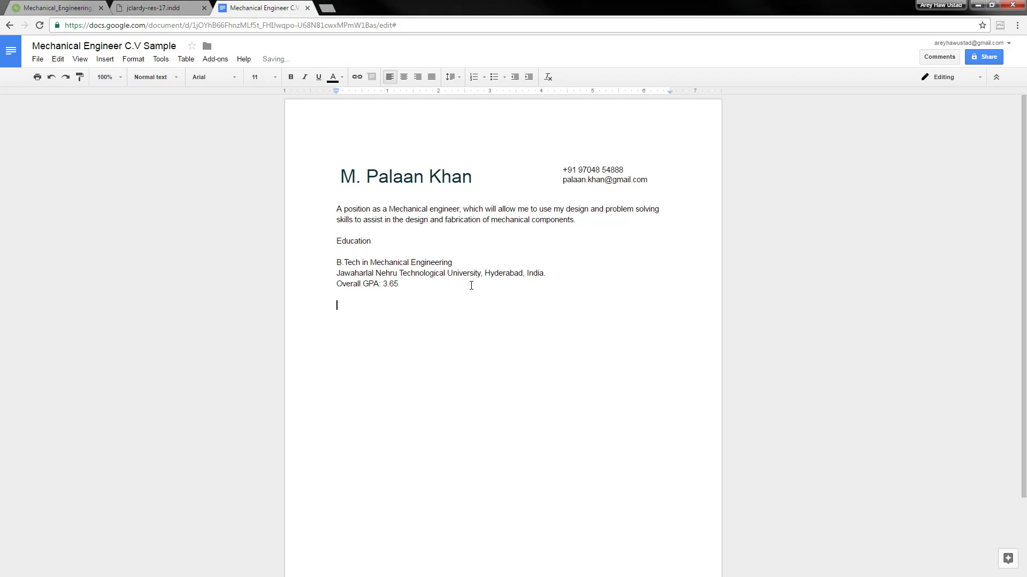
# Type the 'Relevant Work Experience' heading
pyautogui.click(153, 8)
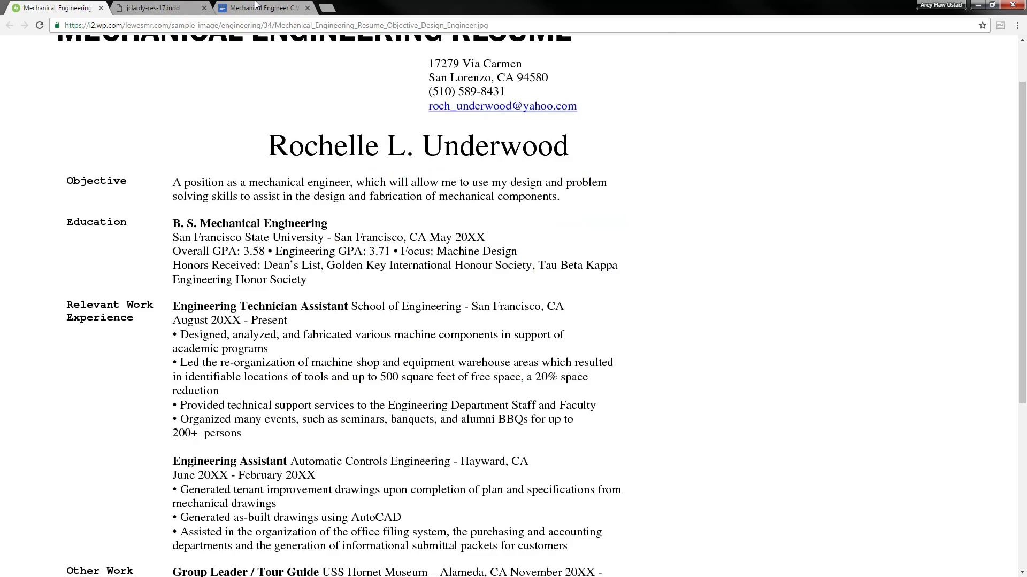
pyautogui.click(252, 9)
pyautogui.write('Relevant ')
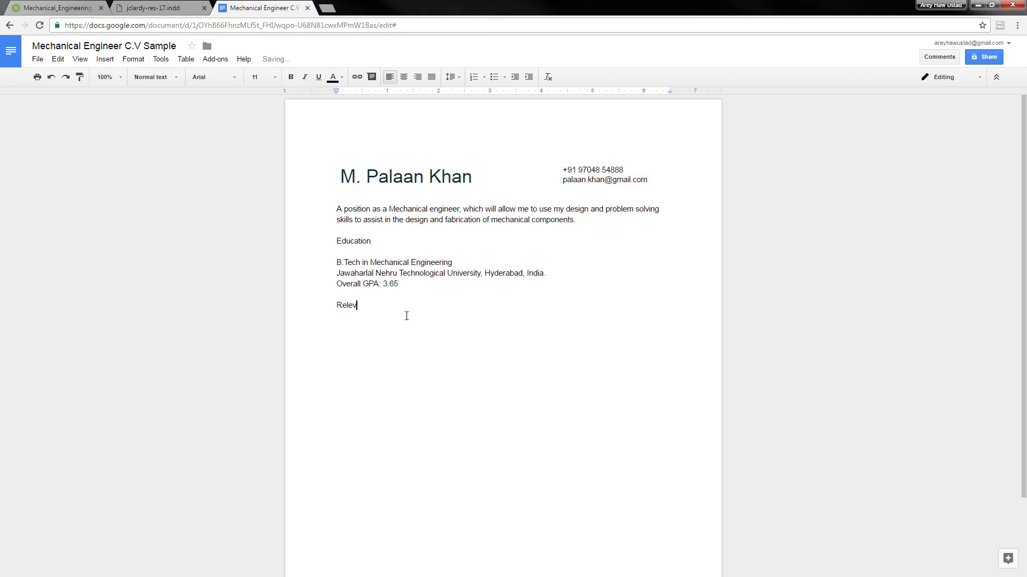
pyautogui.write('Work Experience')
pyautogui.press('Return')
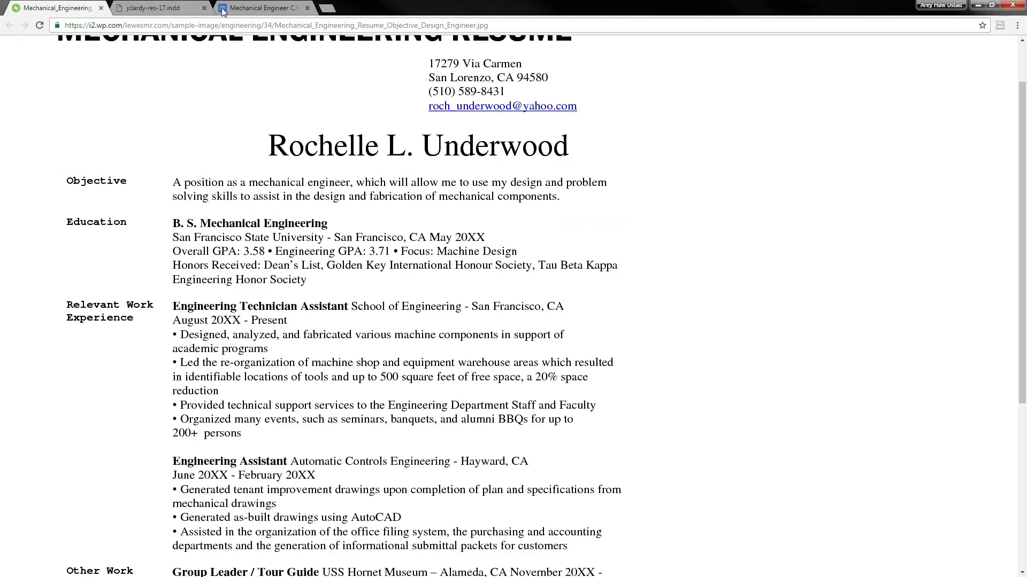
# Add Engineering Assistant, March 2015 - June 2015, Some example company Pvt. Ltd. below the heading
pyautogui.click(84, 4)
pyautogui.scroll(-4, 380, 374)
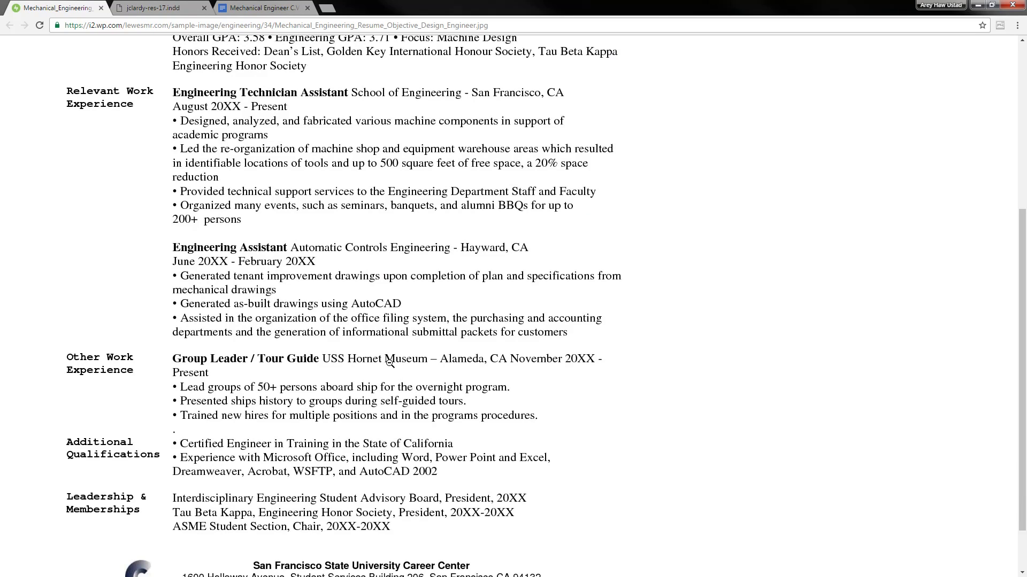
pyautogui.click(263, 8)
pyautogui.write('Engin')
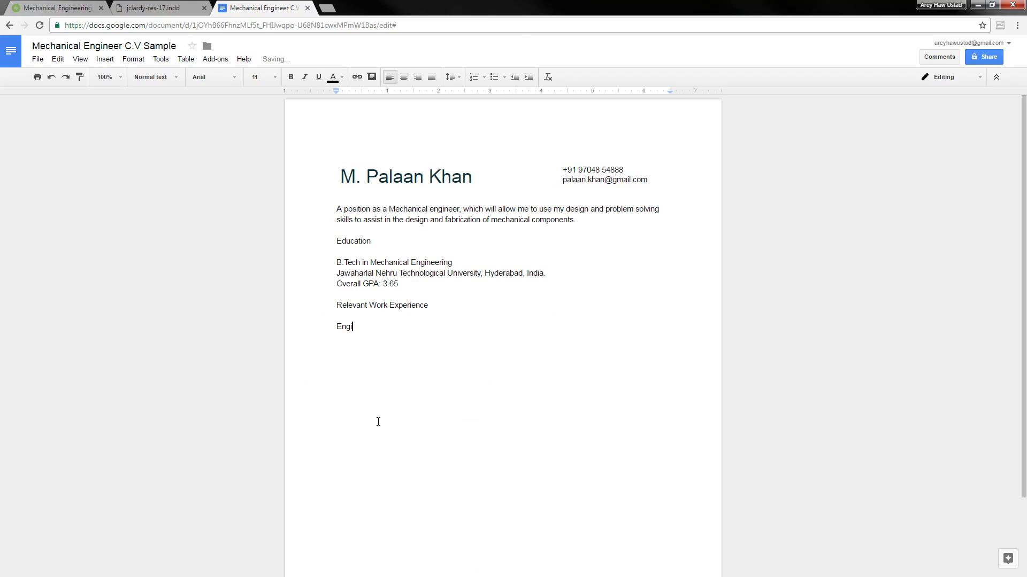
pyautogui.write('eerin')
pyautogui.press('BackSpace')
pyautogui.press('BackSpace')
pyautogui.press('BackSpace')
pyautogui.write('ing Assistant')
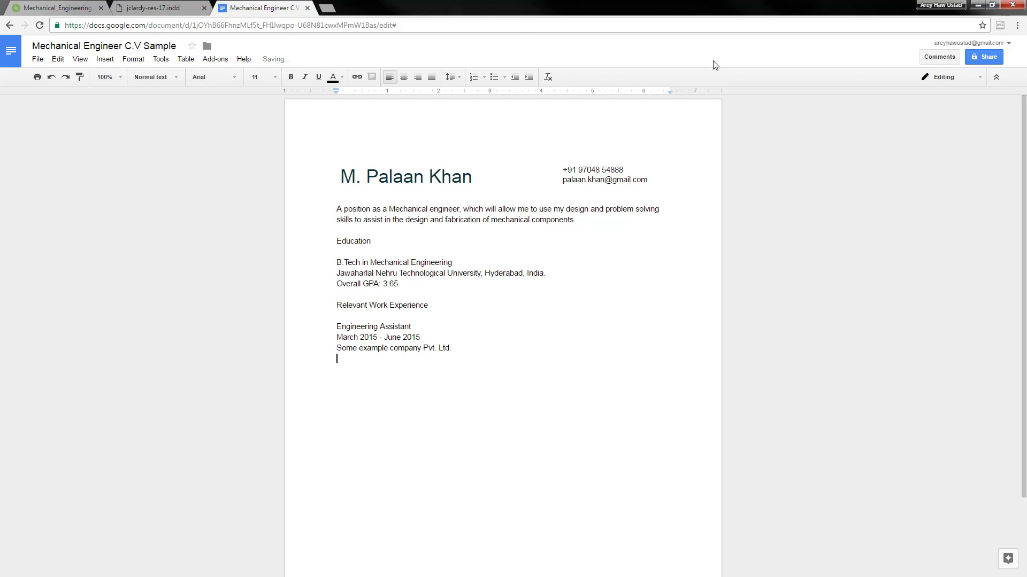
# Turn the empty line below the company into a bullet point for duties
pyautogui.click(62, 7)
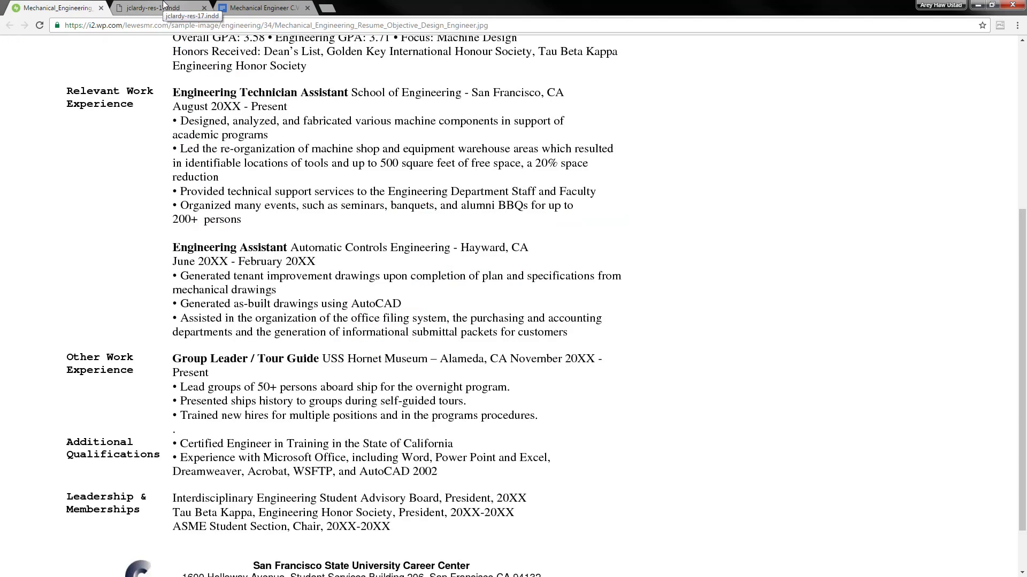
pyautogui.click(250, 5)
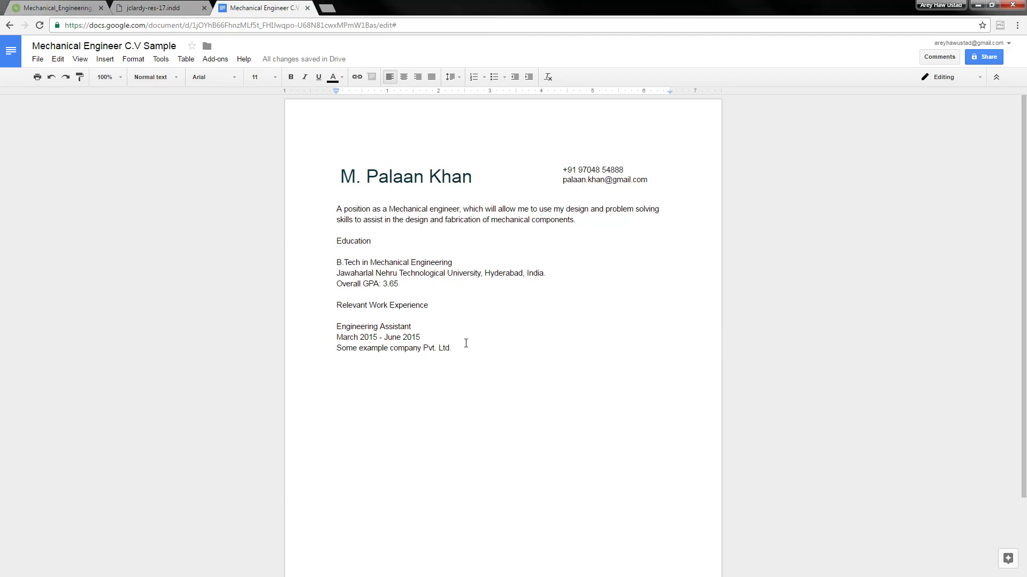
pyautogui.click(501, 365)
pyautogui.hotkey('ctrl', 'shift', '8')
pyautogui.click(32, 8)
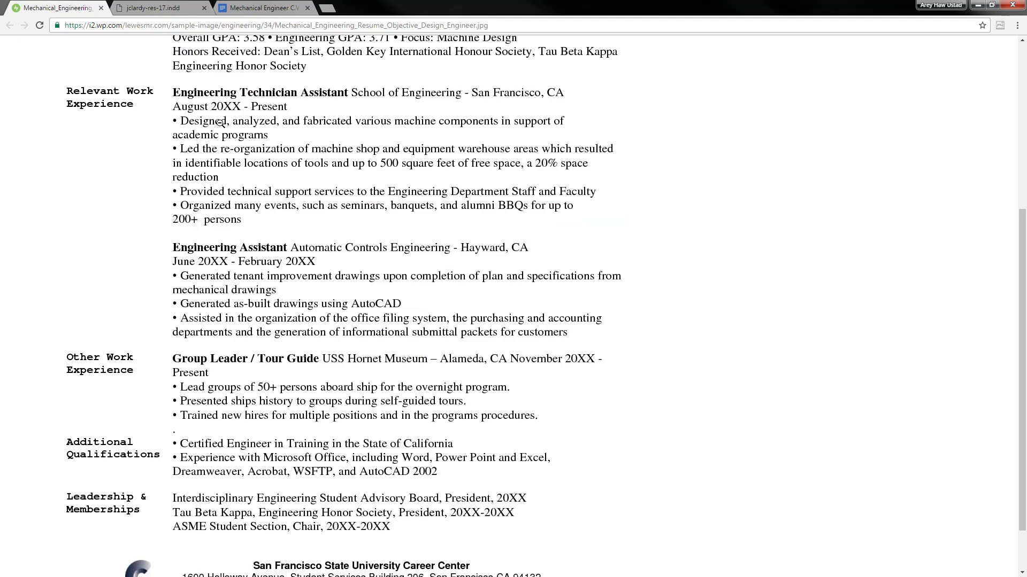
# Write the first duty 'Designed, analyzed and fabricated XYZ products', fixing the typo
pyautogui.click(259, 8)
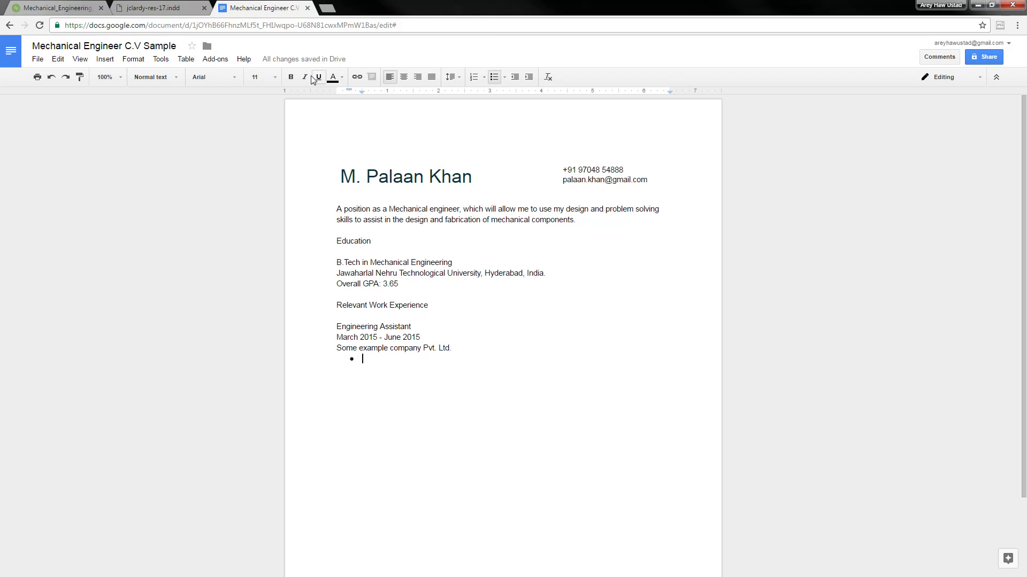
pyautogui.write('Designed, ')
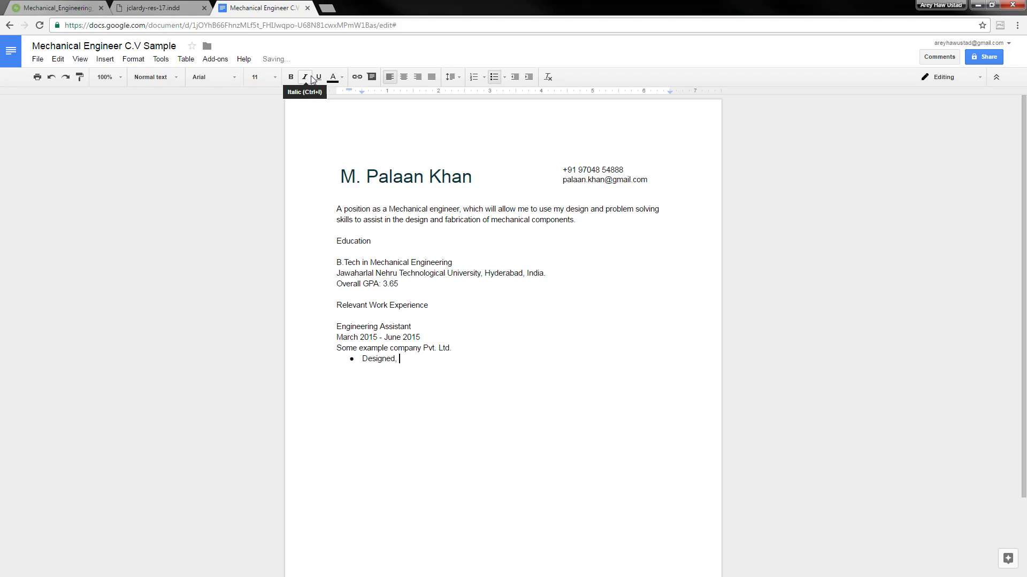
pyautogui.write('analyzed and fabricated X')
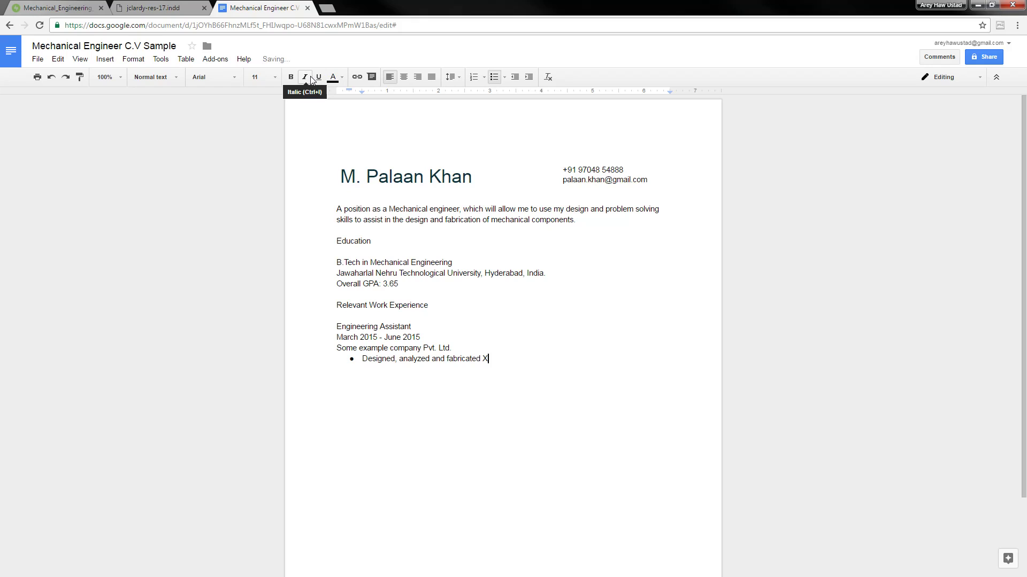
pyautogui.write('YZ prdoicut')
pyautogui.press('Left')
pyautogui.press('Left')
pyautogui.press('Left')
pyautogui.press('BackSpace')
pyautogui.hotkey('ctrl', 'shift', 'Right')
pyautogui.write('products')
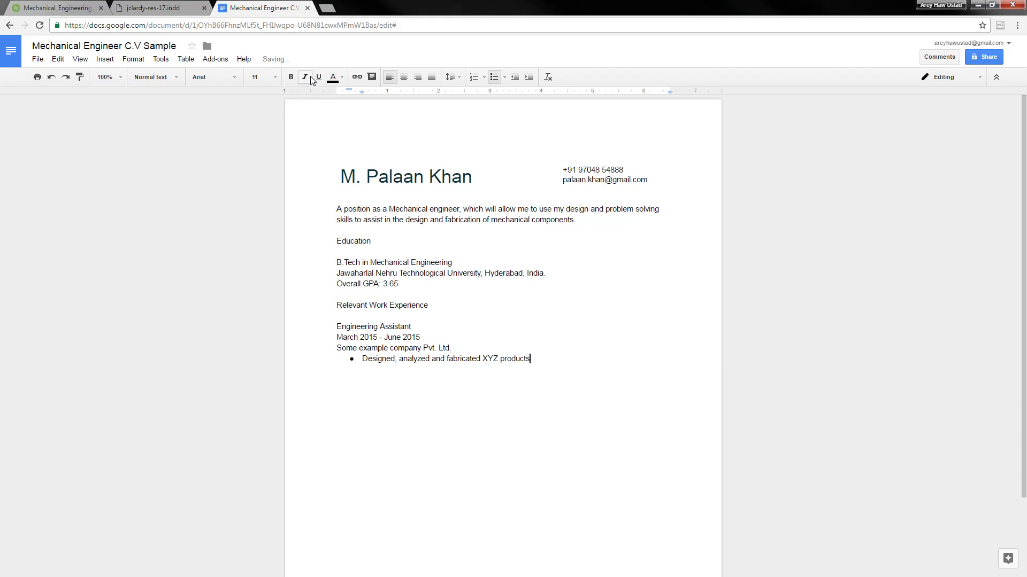
pyautogui.press('Return')
# Add the bullet 'Provided technical support to engineering department'
pyautogui.click(80, 7)
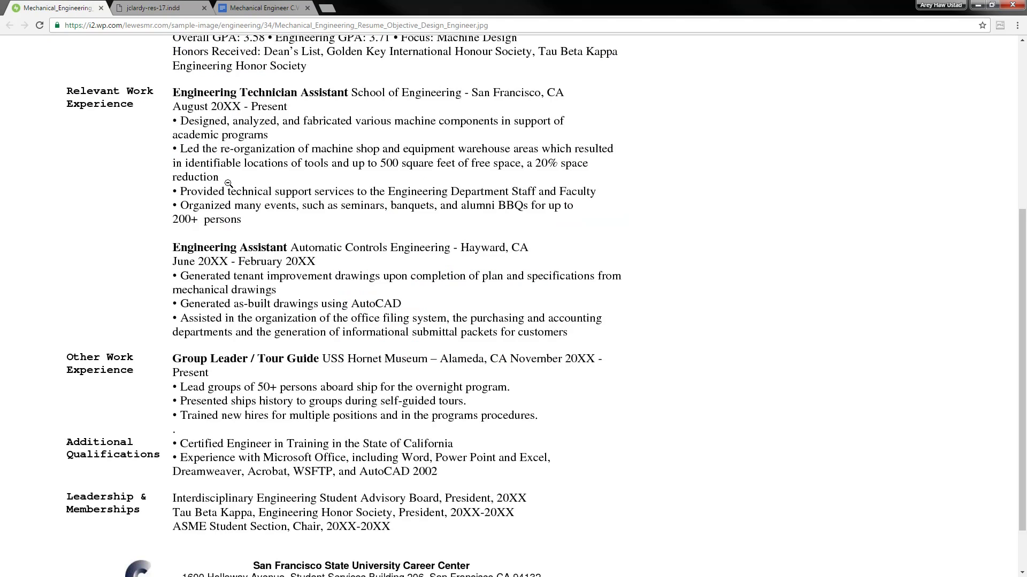
pyautogui.click(302, 7)
pyautogui.write('P')
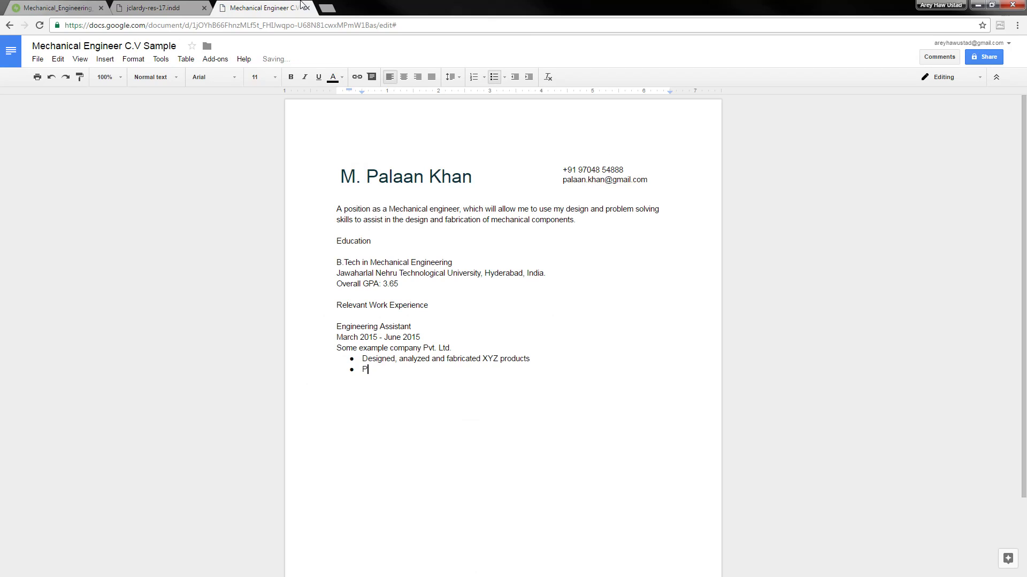
pyautogui.write('rovided technical support to engineering')
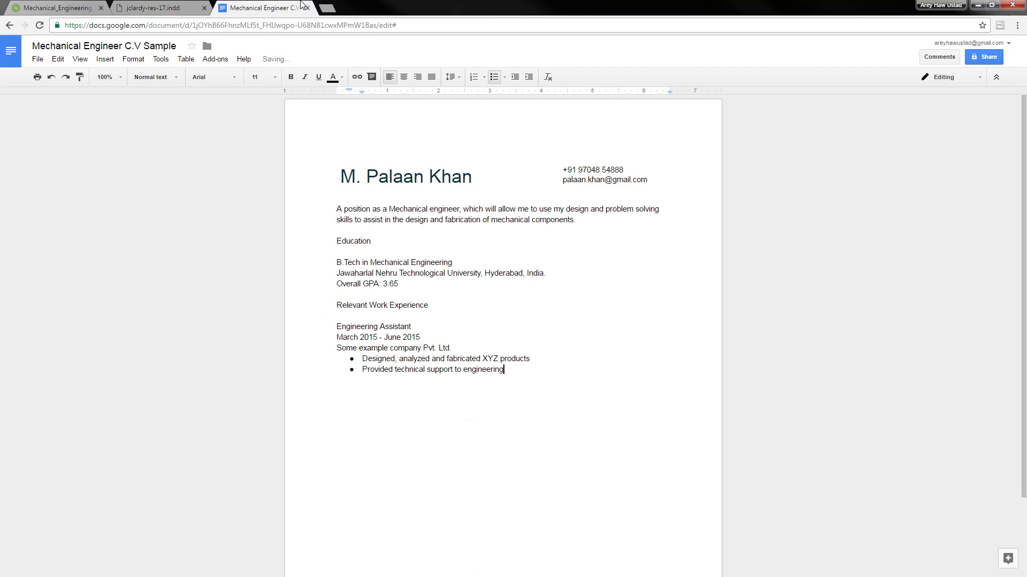
pyautogui.write(' department')
pyautogui.press('Return')
# Add the bullet 'Assisted in organizing of office filing system' and end the list
pyautogui.click(37, 8)
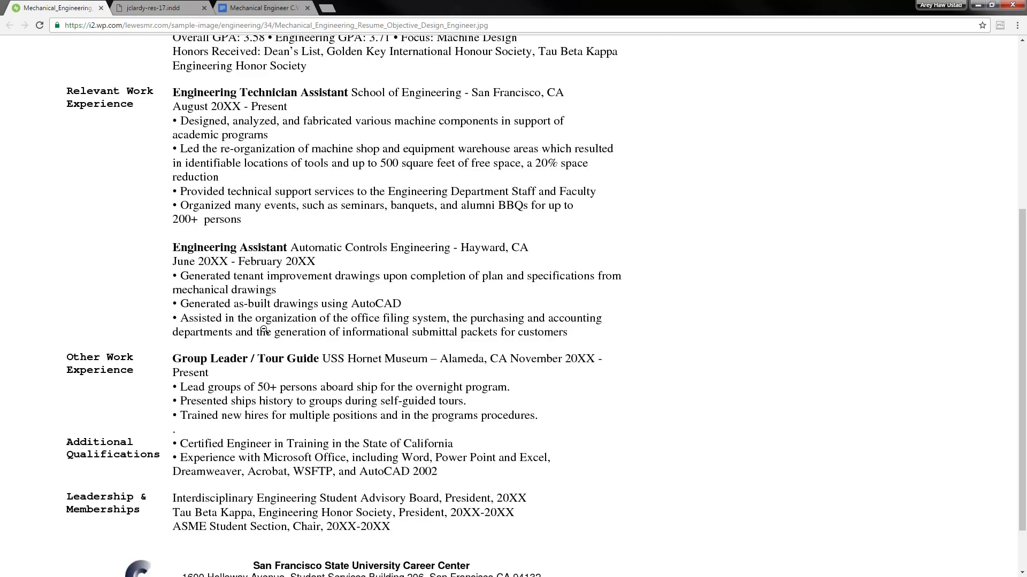
pyautogui.click(277, 6)
pyautogui.write('Assisted in ')
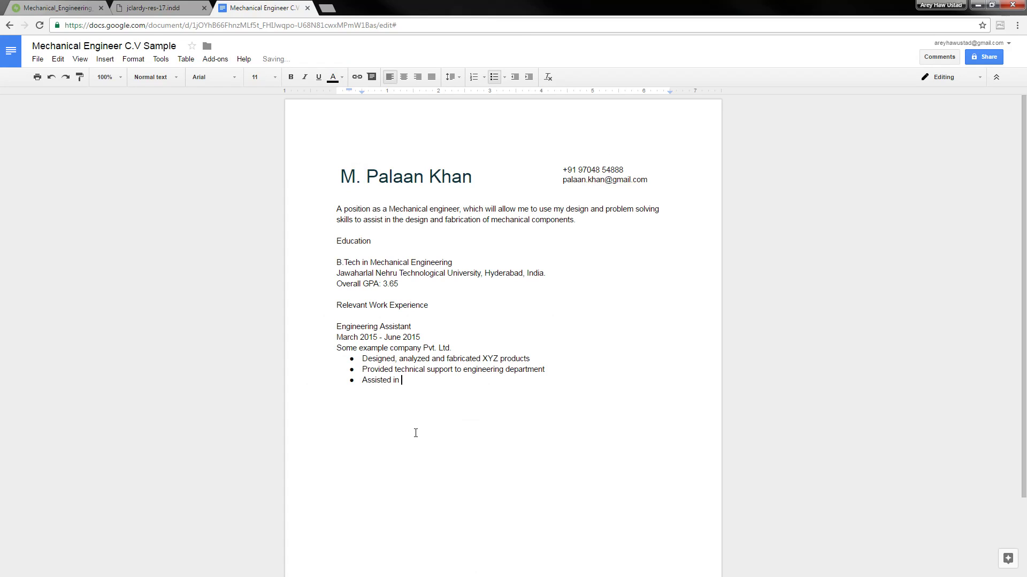
pyautogui.write('Office')
pyautogui.hotkey('ctrl', 'Tab')
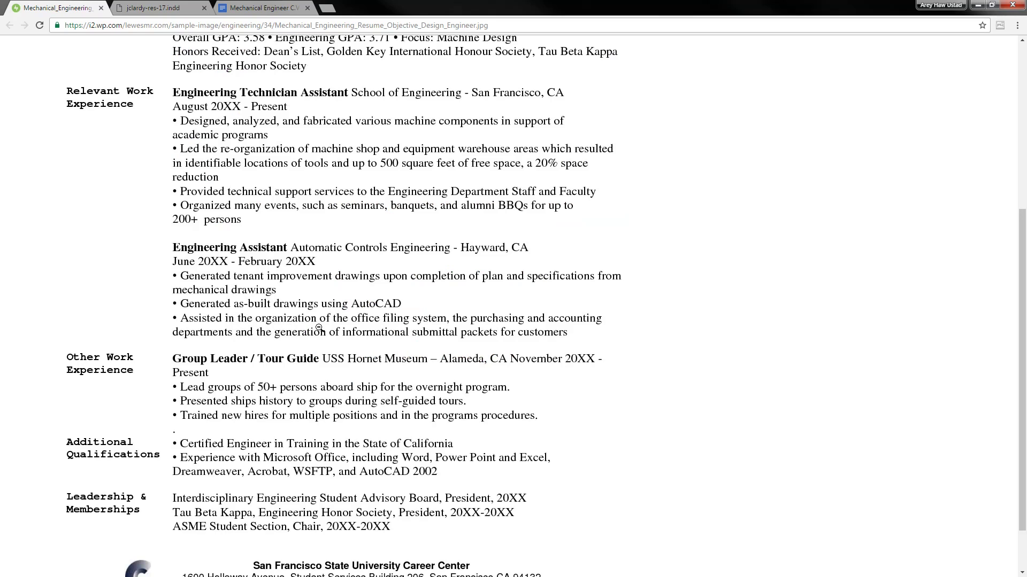
pyautogui.hotkey('ctrl', 'Tab')
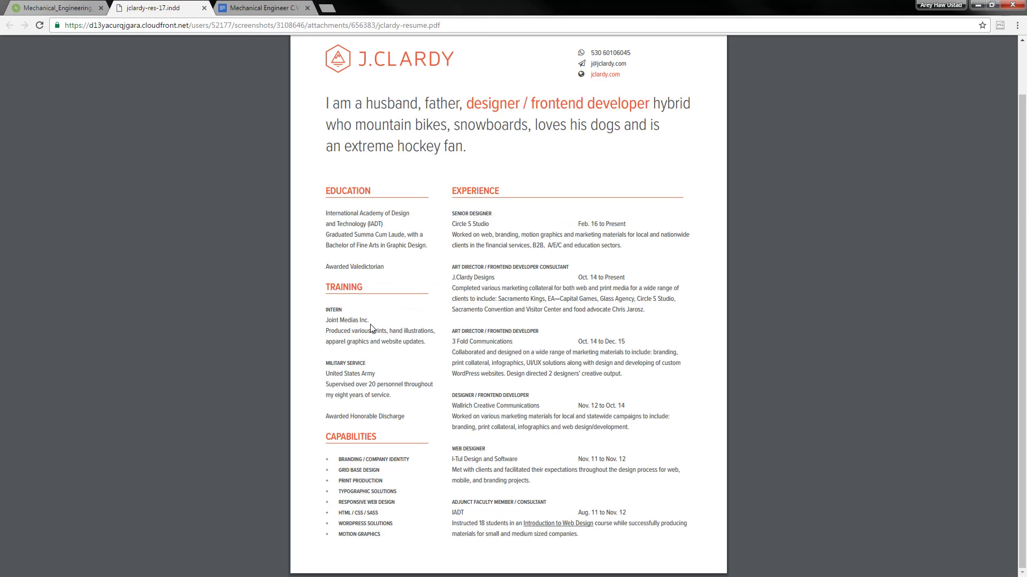
pyautogui.hotkey('ctrl', 'Tab')
pyautogui.hotkey('ctrl', 'shift', 'Left')
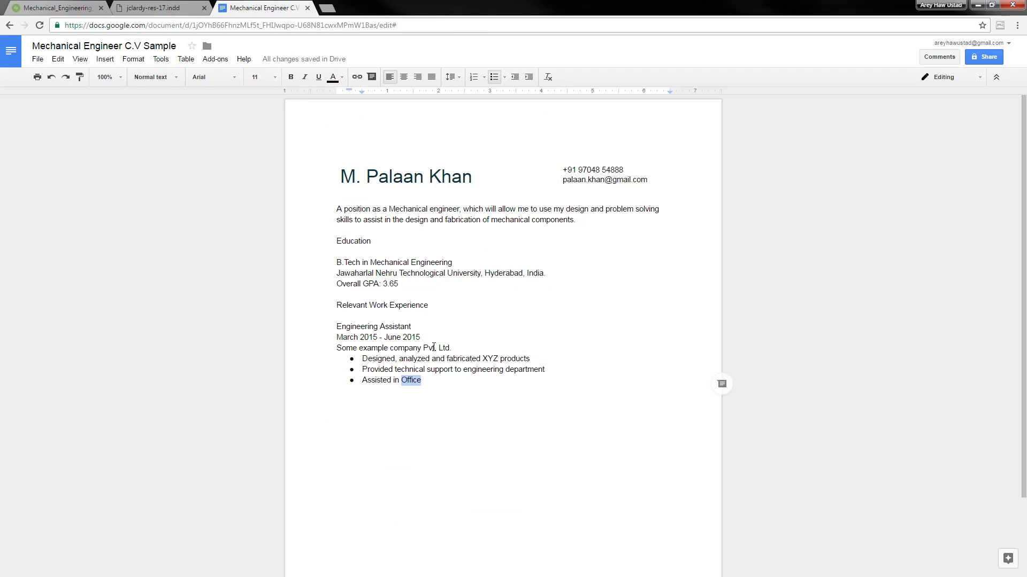
pyautogui.write('organizi')
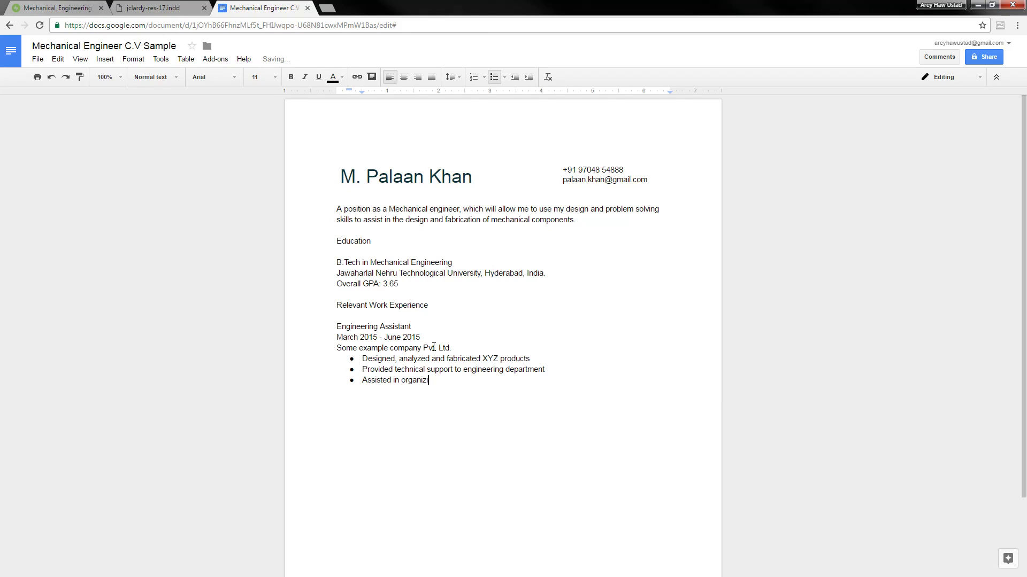
pyautogui.write('ng of office filing system')
pyautogui.press('Return')
pyautogui.press('Return')
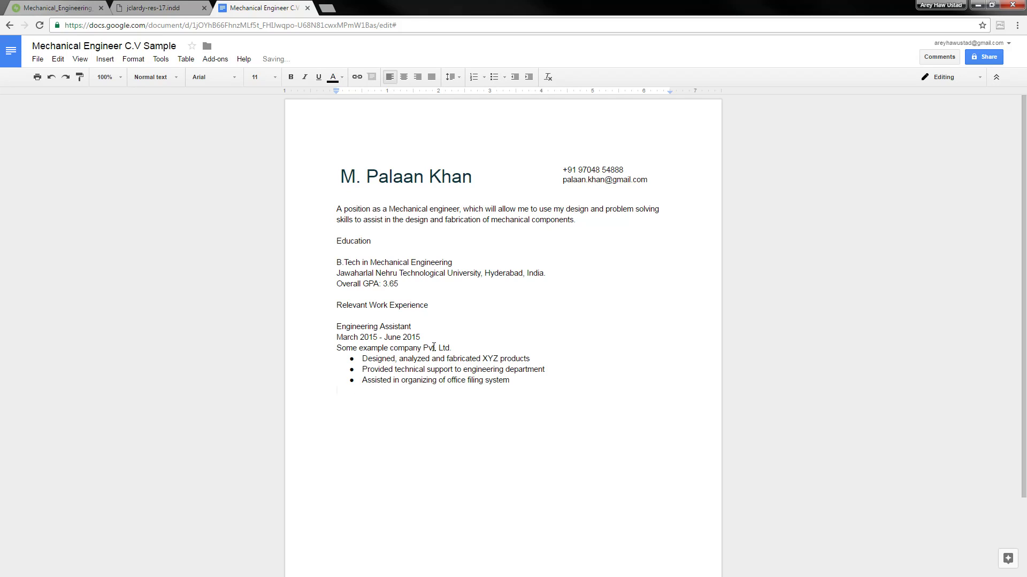
# Copy the Relevant Work Experience heading below the bullets and select the word 'Relevant'
pyautogui.press('Up')
pyautogui.press('Up')
pyautogui.press('Up')
pyautogui.press('Up')
pyautogui.press('Up')
pyautogui.press('Up')
pyautogui.press('Up')
pyautogui.press('Up')
pyautogui.hotkey('shift', 'End')
pyautogui.hotkey('ctrl', 'c')
pyautogui.press('Right')
pyautogui.hotkey('ctrl', 'End')
pyautogui.hotkey('ctrl', 'v')
pyautogui.press('Home')
pyautogui.hotkey('ctrl', 'shift', 'Right')
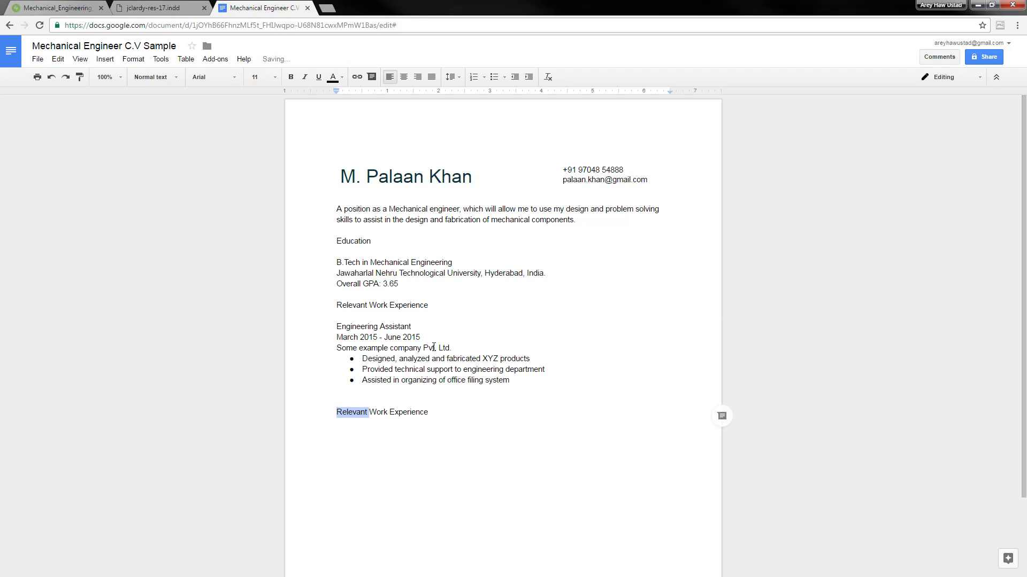
# Change the pasted heading to 'Other Work Experience'
pyautogui.write('Other')
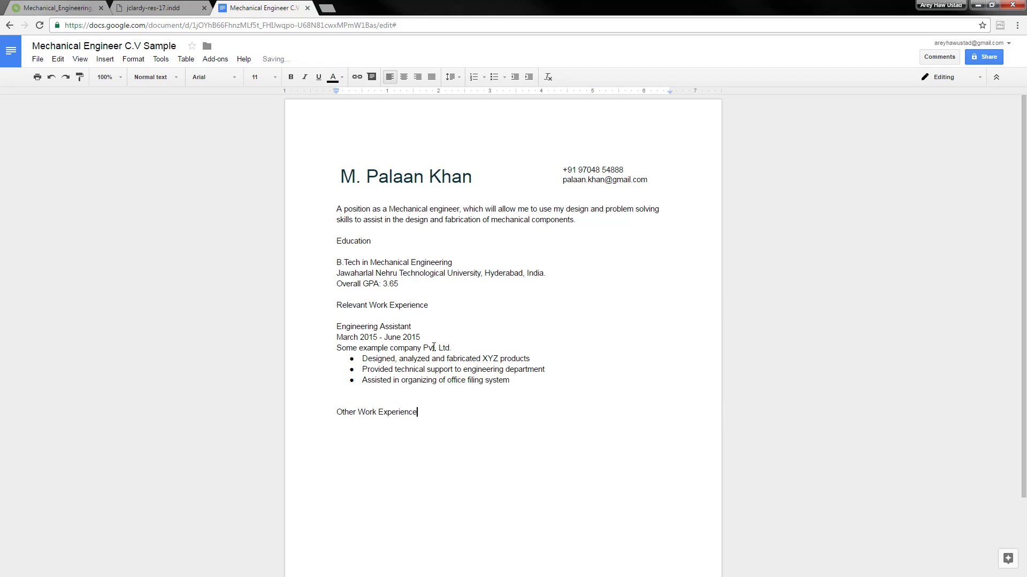
pyautogui.press('Return')
pyautogui.press('Return')
pyautogui.write('T')
pyautogui.press('BackSpace')
# Add the Customer Support Associate job at Popular BPO Pvt. Ltd. with three bulleted duties
pyautogui.write('Customer S')
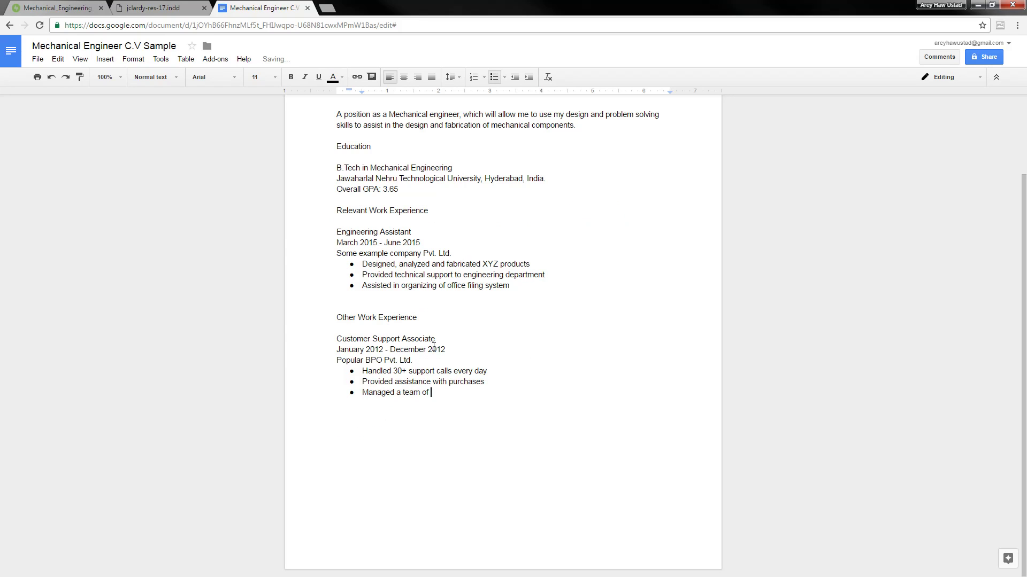
pyautogui.write('people')
pyautogui.press('Return')
pyautogui.press('Return')
pyautogui.click(51, 7)
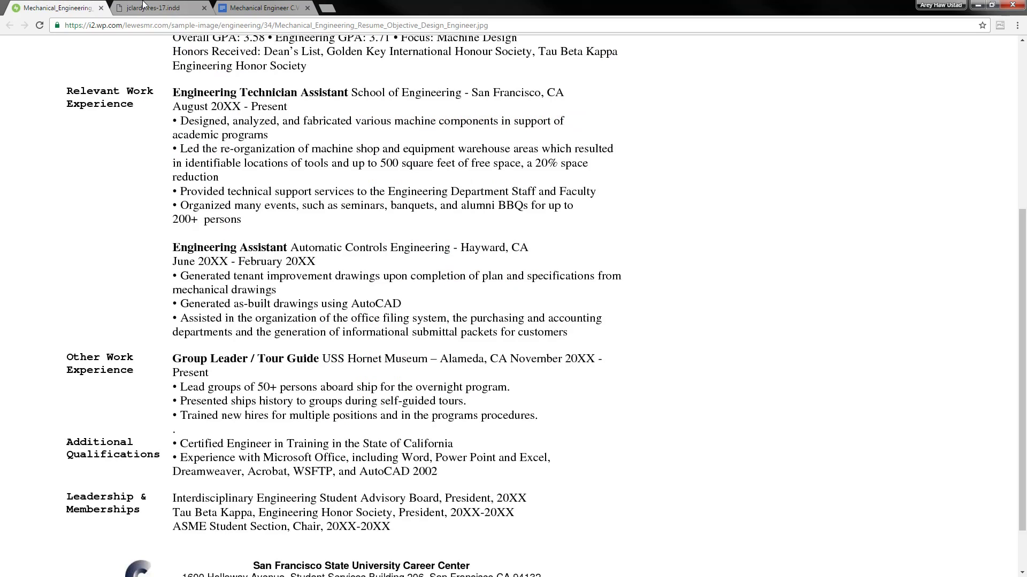
pyautogui.scroll(-2, 127, 294)
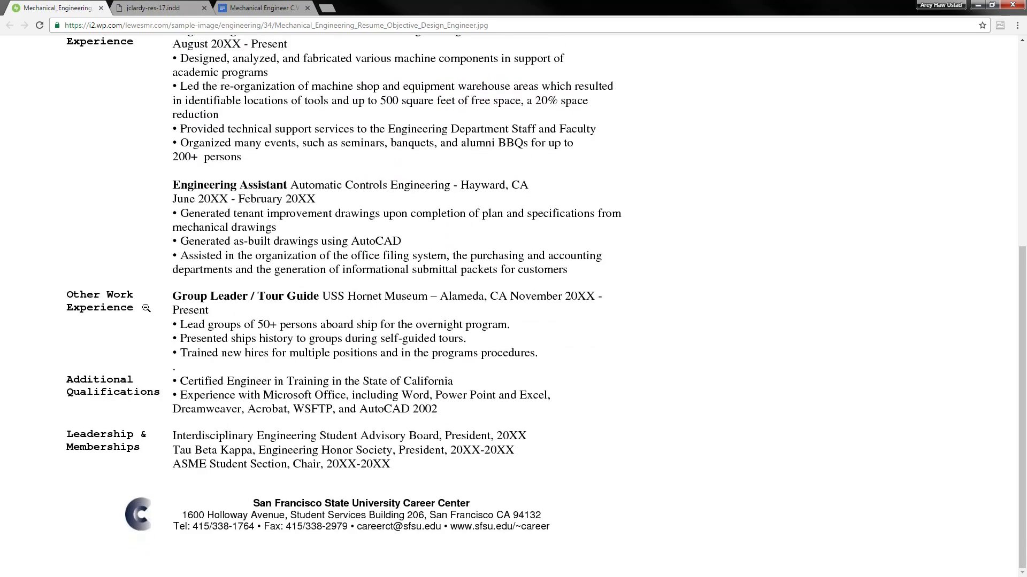
pyautogui.click(253, 7)
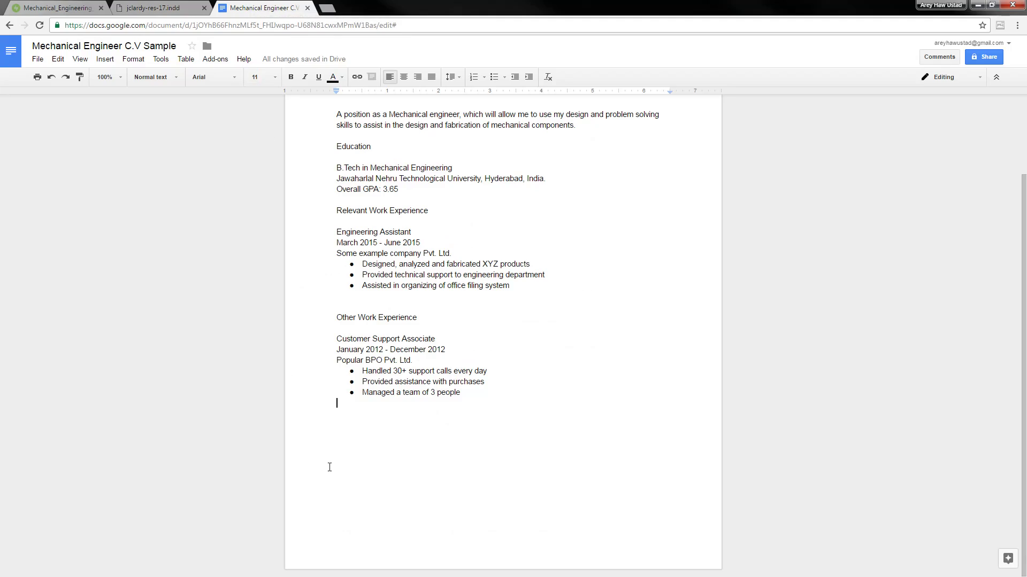
# Add the Additional Qualification heading and the 'AutoDest AutoCAD' line
pyautogui.press('Return')
pyautogui.write('Additional Q')
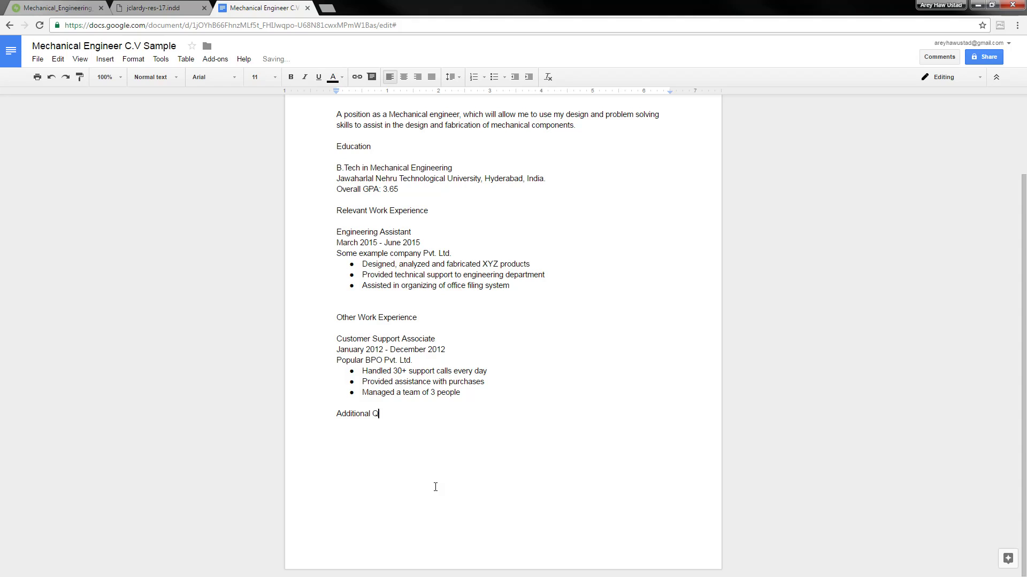
pyautogui.write('ualification')
pyautogui.press('Return')
pyautogui.press('Return')
pyautogui.write('A')
pyautogui.write('utoDEsk')
pyautogui.press('BackSpace')
pyautogui.press('BackSpace')
pyautogui.press('BackSpace')
pyautogui.write('est AutoCa')
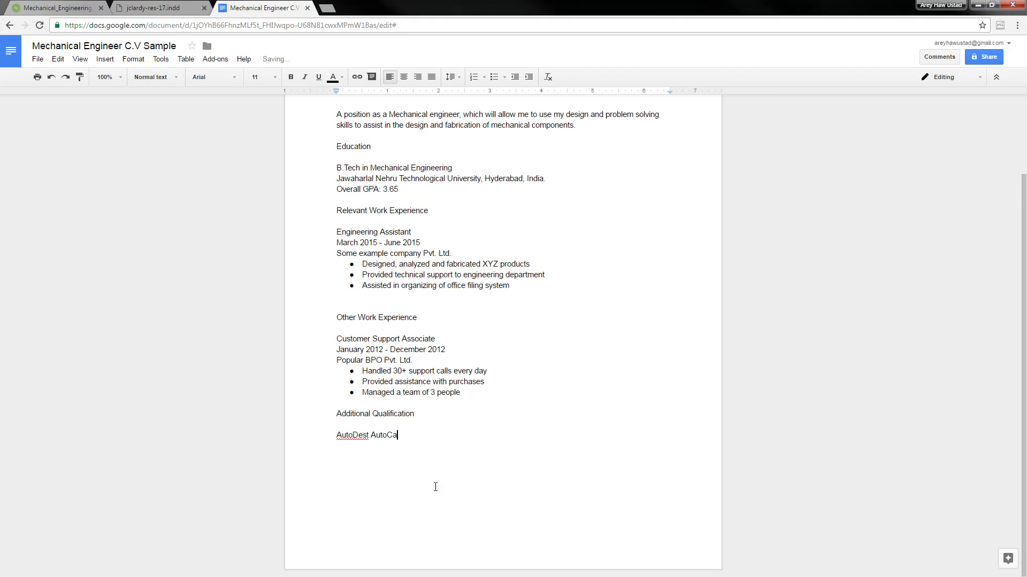
pyautogui.press('BackSpace')
pyautogui.write('AD.')
pyautogui.press('Return')
pyautogui.press('BackSpace')
pyautogui.press('BackSpace')
# Add 'Some XYZ Course on Coursera.' as the second qualification, correcting its capitalisation
pyautogui.press('Return')
pyautogui.write('SOme XYZ Course on COursera.')
pyautogui.hotkey('ctrl', 'Left')
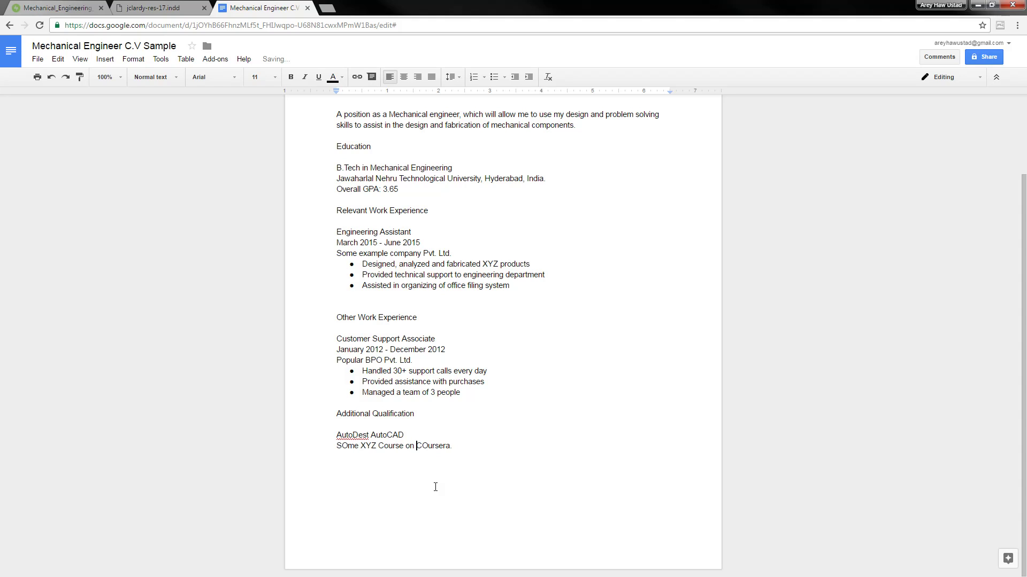
pyautogui.press('Right')
pyautogui.press('Delete')
pyautogui.write('o')
pyautogui.press('End')
pyautogui.press('Right')
pyautogui.press('Delete')
pyautogui.write('o')
# Discard a partly typed web address line below the Coursera course
pyautogui.press('Return')
pyautogui.write('http://cer')
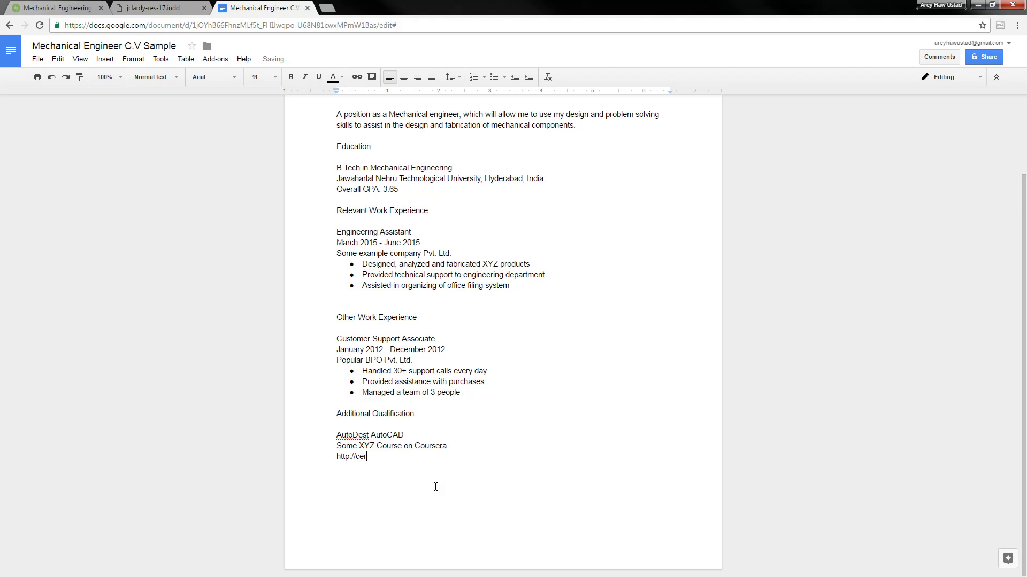
pyautogui.hotkey('shift', 'Home')
pyautogui.press('BackSpace')
pyautogui.press('BackSpace')
pyautogui.doubleClick(430, 446)
pyautogui.hotkey('ctrl', 't')
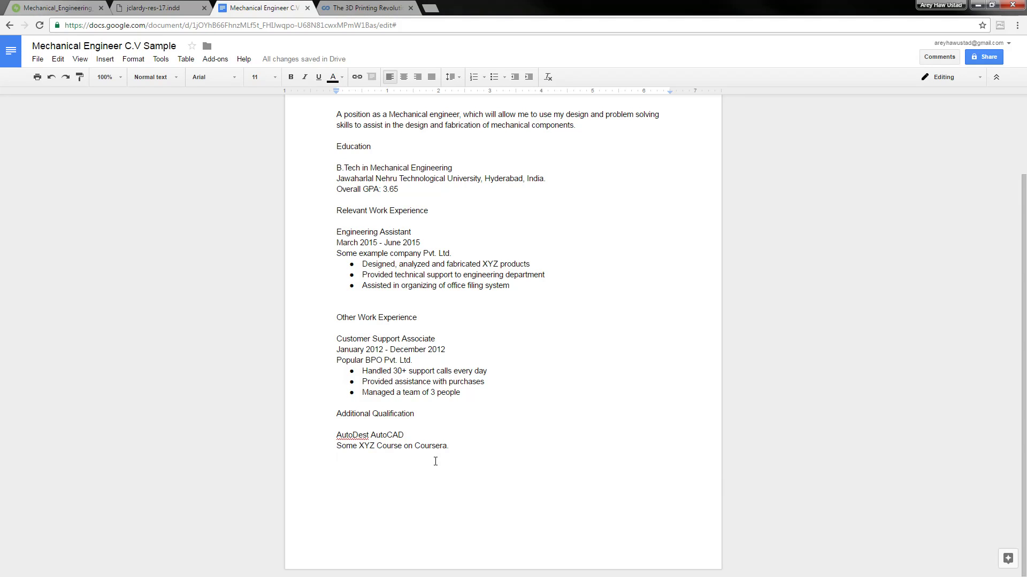
# Correct the heading to 'Additional Qualifications'
pyautogui.click(431, 406)
pyautogui.write('ss')
pyautogui.press('BackSpace')
pyautogui.click(460, 456)
pyautogui.click(161, 8)
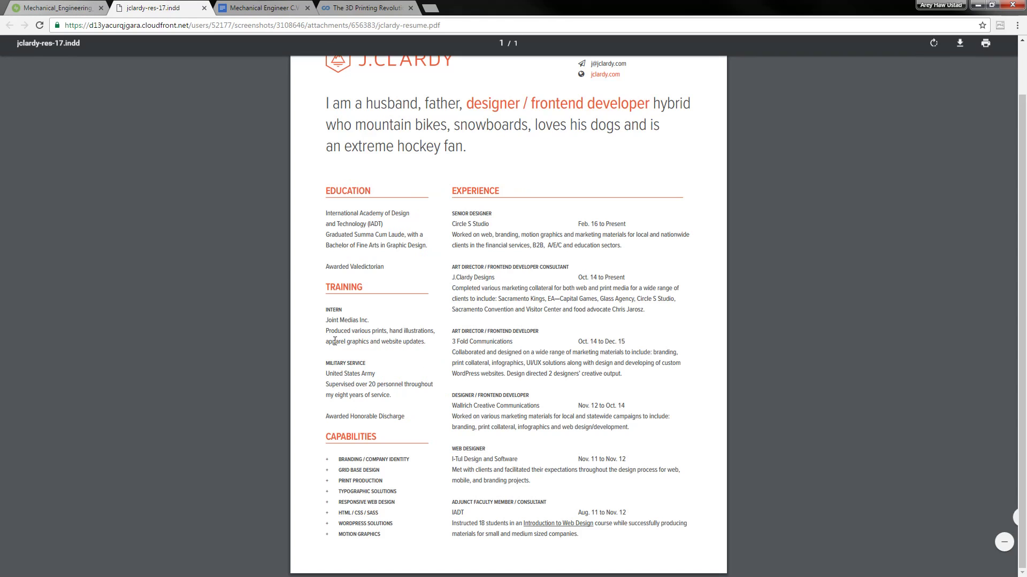
pyautogui.click(59, 8)
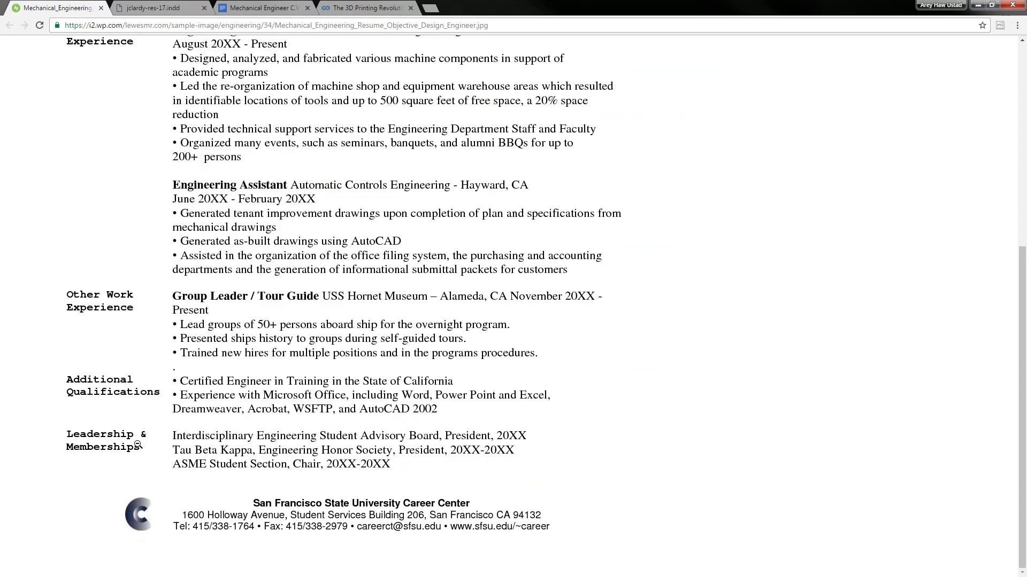
pyautogui.click(178, 5)
pyautogui.click(253, 5)
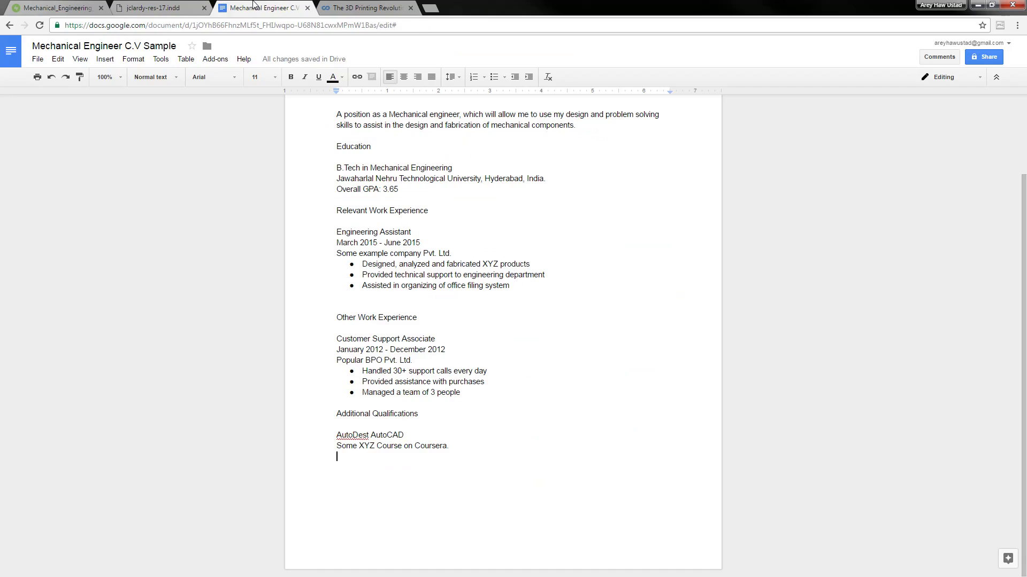
# Type the 'Other activities' heading and begin a bullet beneath it with '*'
pyautogui.press('Return')
pyautogui.write('Ot')
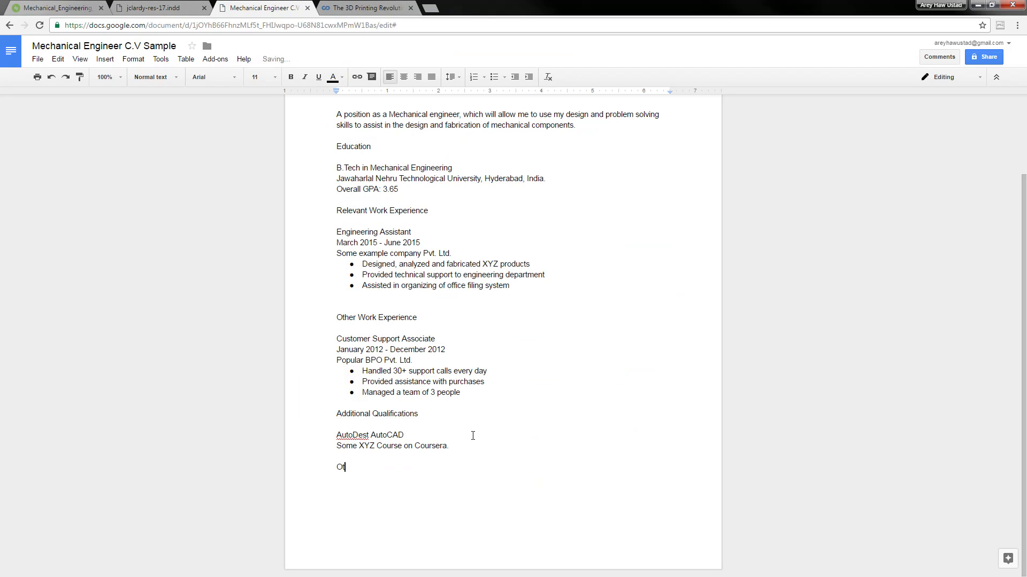
pyautogui.write('her activities')
pyautogui.press('Return')
pyautogui.write('*')
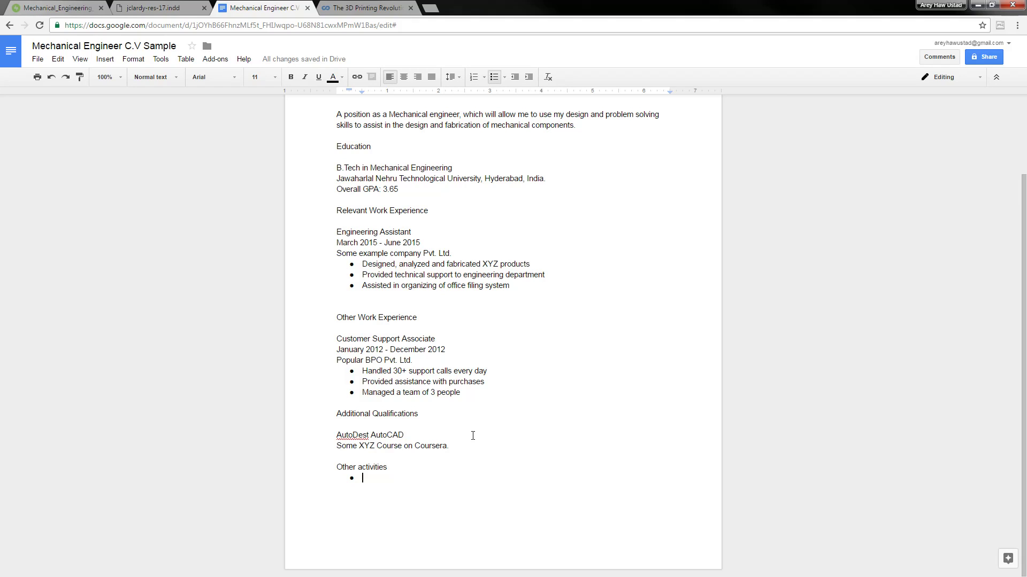
pyautogui.press('Up')
pyautogui.press('Up')
pyautogui.press('Up')
pyautogui.press('Down')
pyautogui.press('Down')
pyautogui.press('Down')
pyautogui.press('Up')
pyautogui.press('Up')
pyautogui.press('Up')
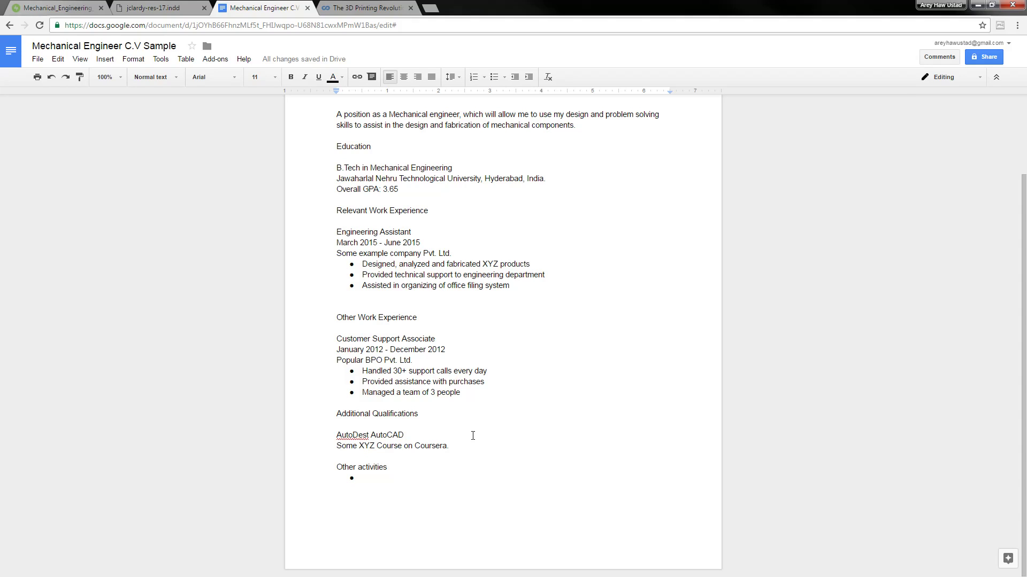
# Delete the 'Other activities' heading together with its empty bullet
pyautogui.press('Down')
pyautogui.press('Down')
pyautogui.press('Down')
pyautogui.hotkey('shift', 'Up')
pyautogui.hotkey('shift', 'Up')
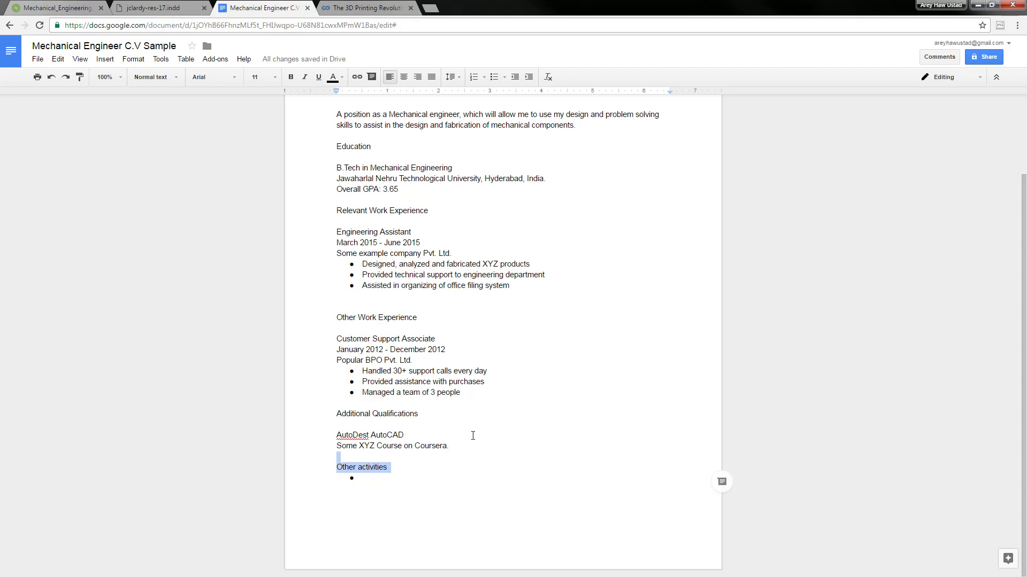
pyautogui.press('BackSpace')
pyautogui.press('BackSpace')
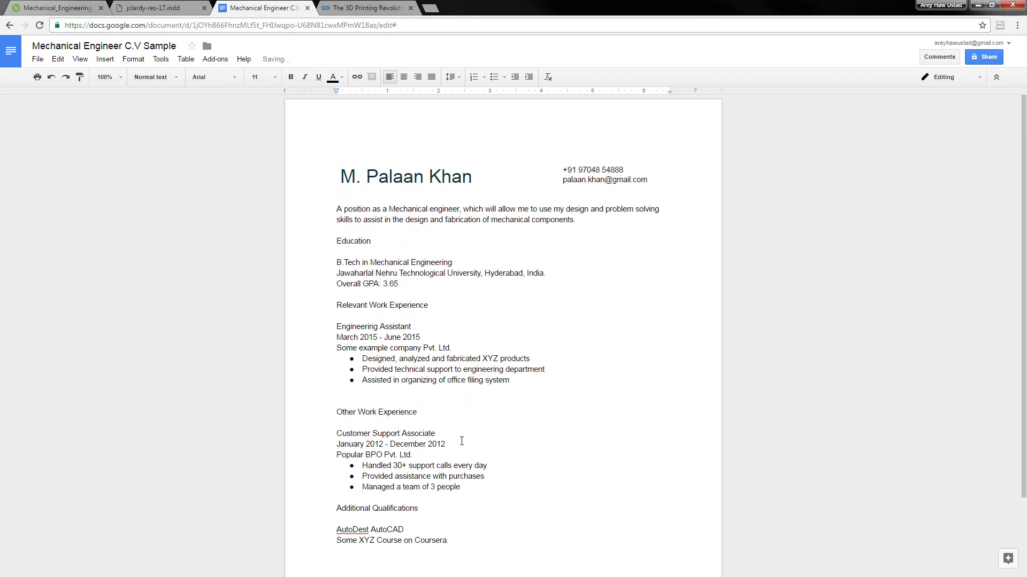
# Compare the CV's Education section against the reference resume PDF, then return to the CV
pyautogui.scroll(2, 476, 427)
pyautogui.click(372, 316)
pyautogui.click(351, 244)
pyautogui.click(156, 6)
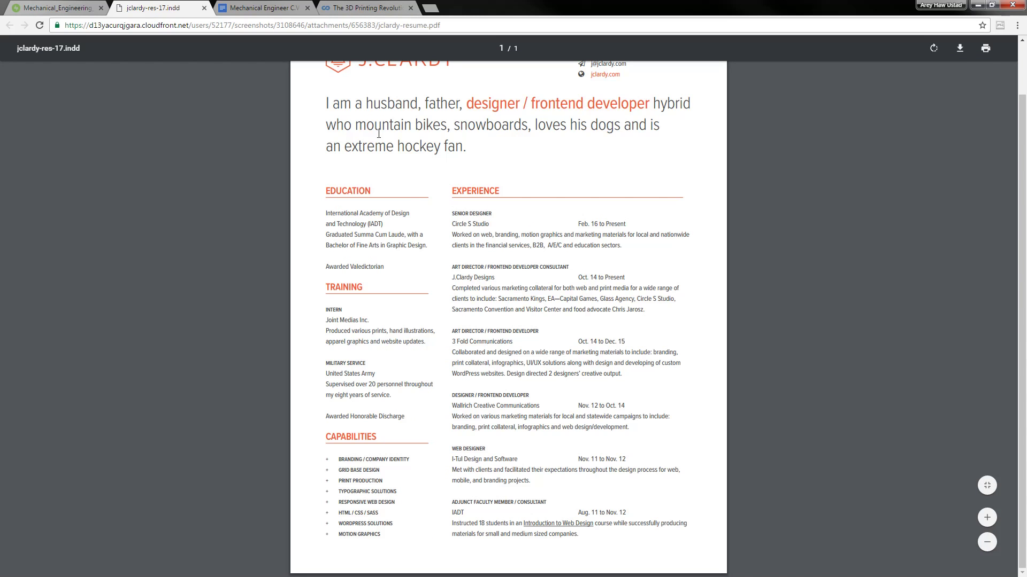
pyautogui.click(281, 9)
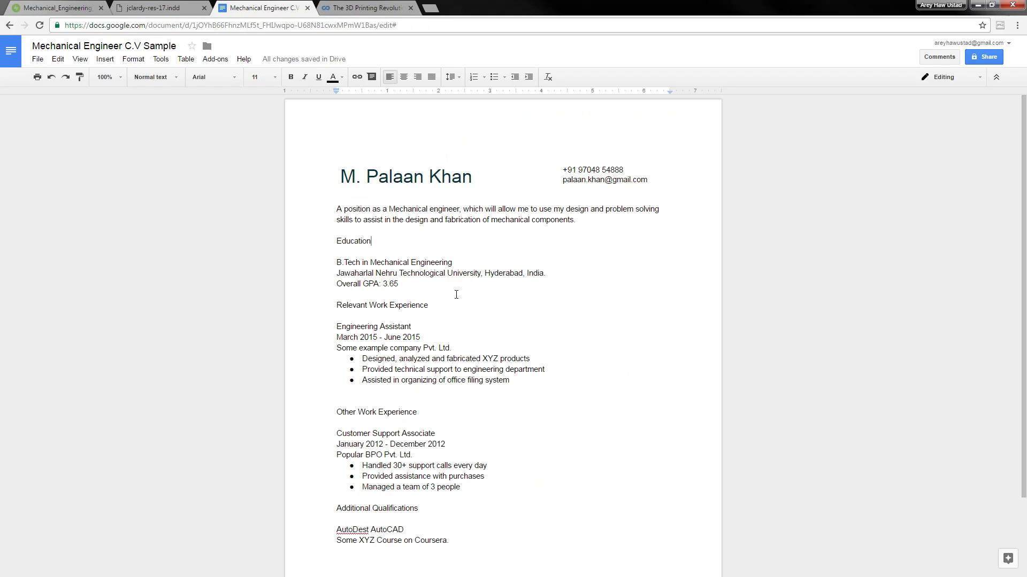
# Make the Education and Relevant Work Experience titles Heading 2
pyautogui.doubleClick(361, 243)
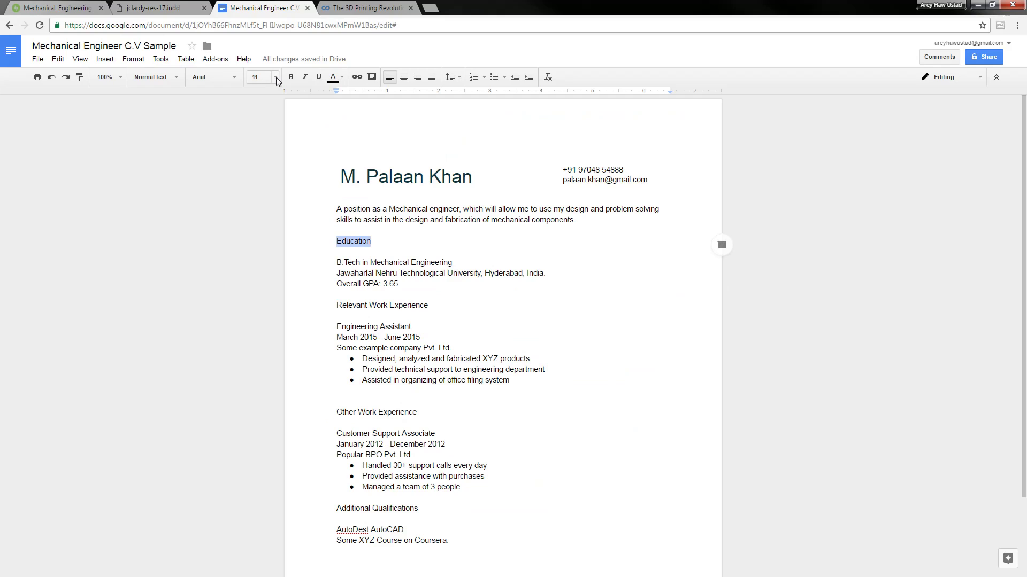
pyautogui.click(424, 348)
pyautogui.click(447, 292)
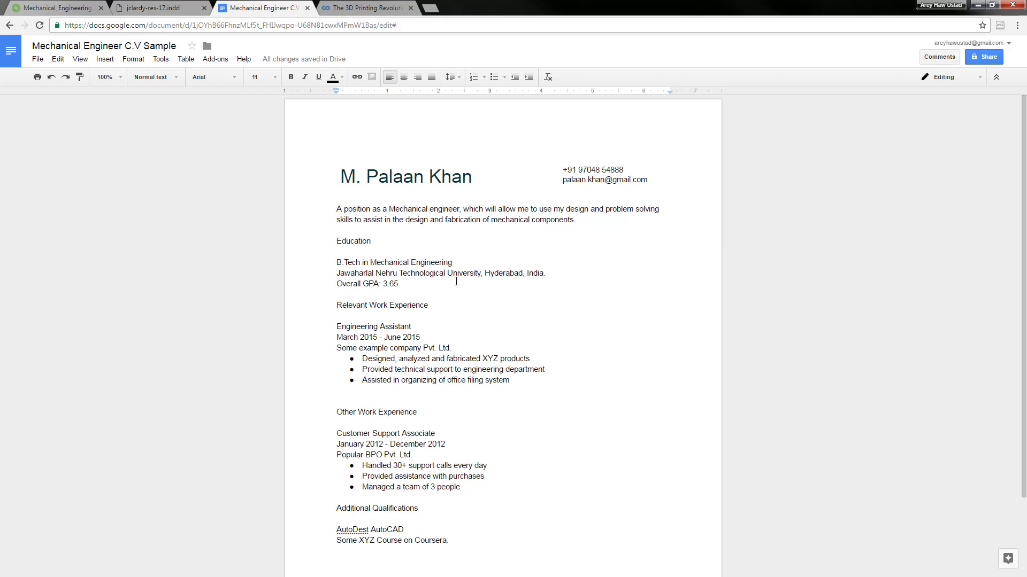
pyautogui.click(476, 303)
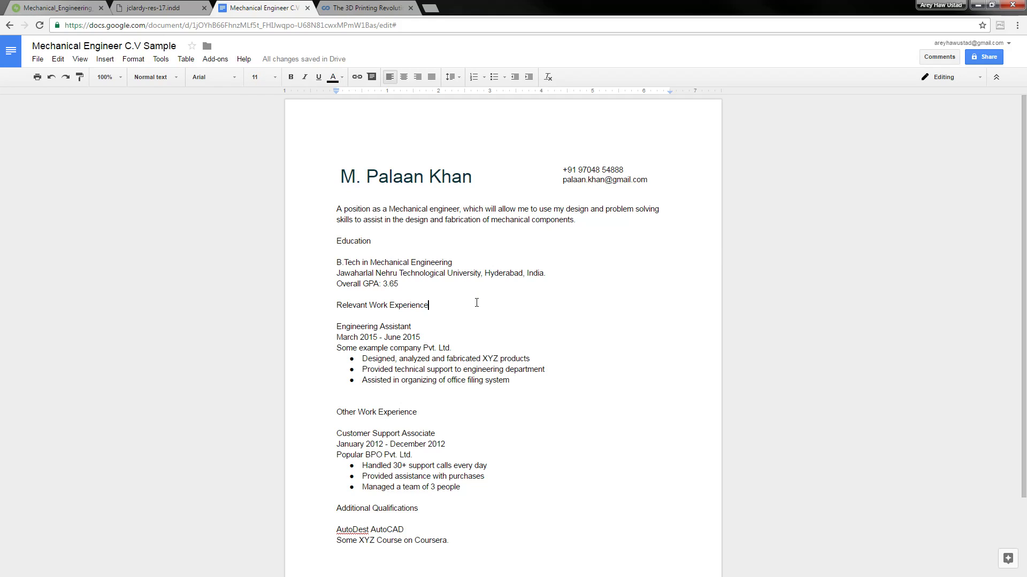
pyautogui.click(177, 80)
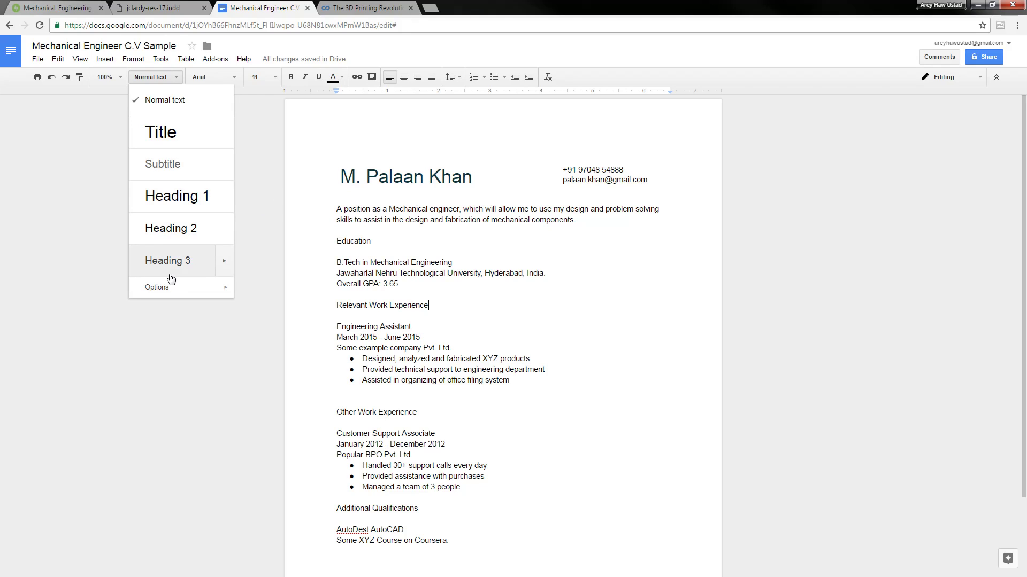
pyautogui.click(458, 297)
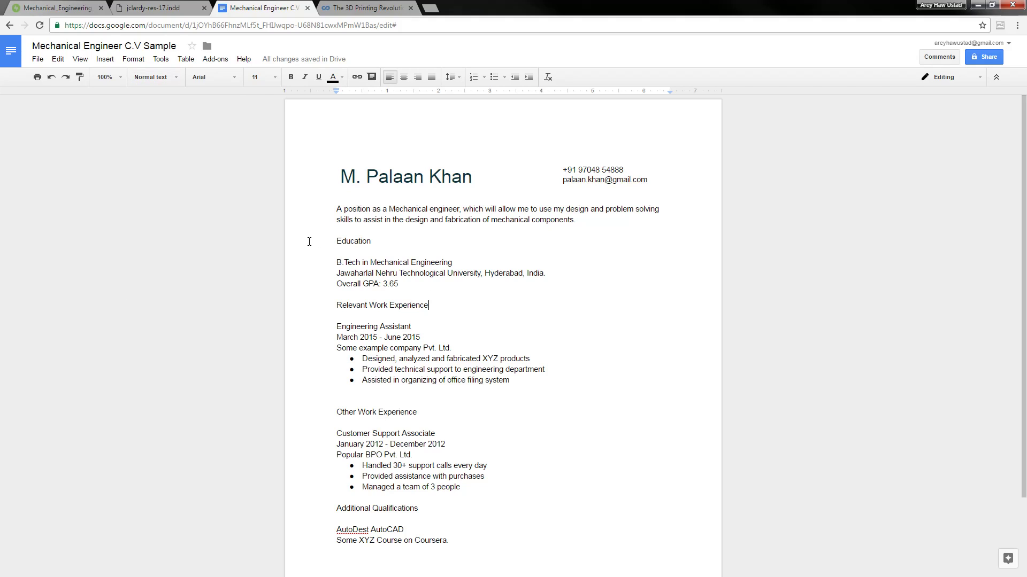
pyautogui.click(337, 242)
pyautogui.press('Right')
pyautogui.press('Right')
pyautogui.press('Right')
pyautogui.click(176, 79)
pyautogui.click(394, 323)
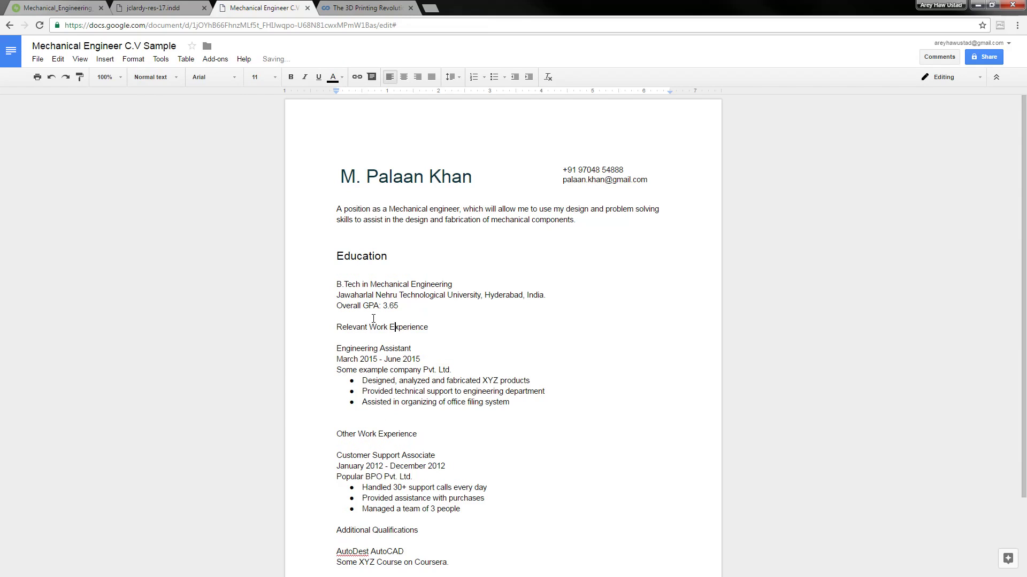
pyautogui.click(162, 76)
pyautogui.click(196, 234)
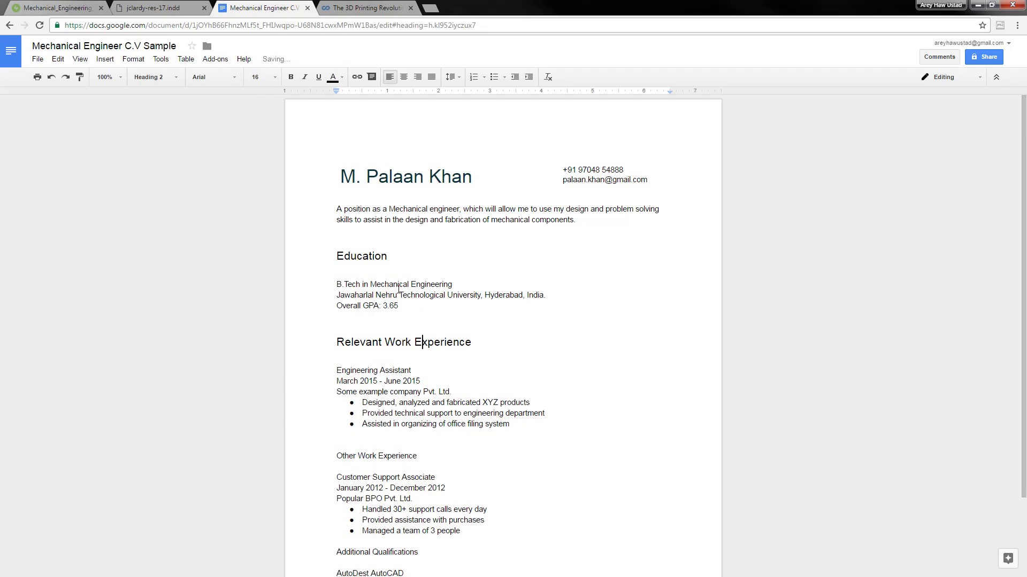
# Make the Other Work Experience and Additional Qualifications titles Heading 2
pyautogui.scroll(-2, 394, 342)
pyautogui.click(388, 361)
pyautogui.click(162, 77)
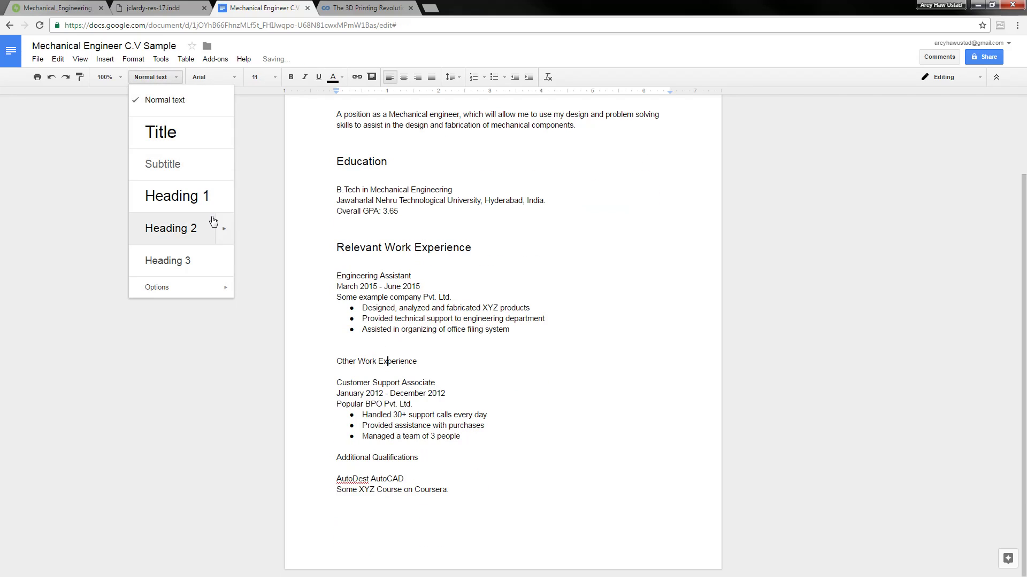
pyautogui.click(213, 227)
pyautogui.scroll(-3, 385, 338)
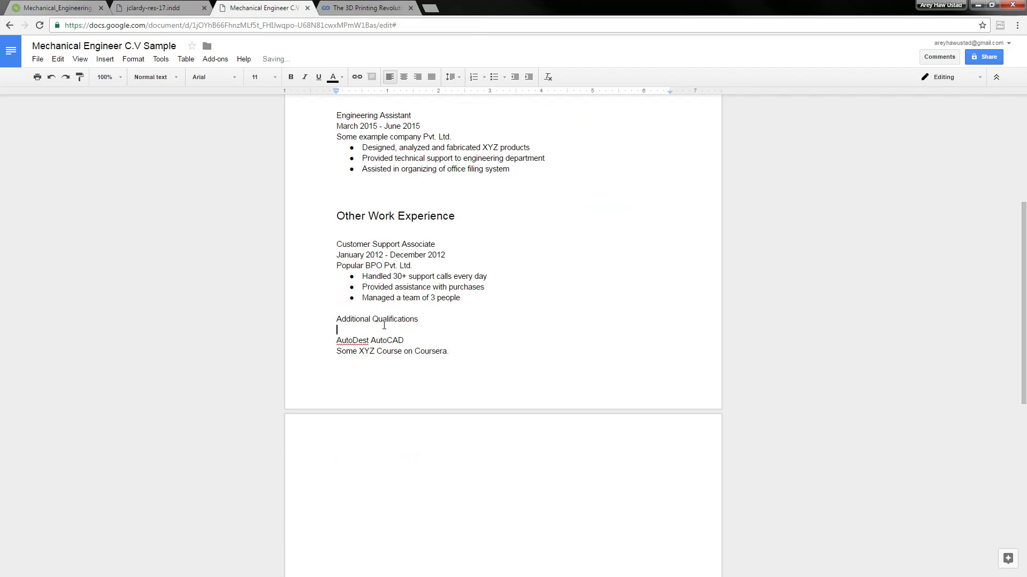
pyautogui.click(374, 319)
pyautogui.click(153, 77)
pyautogui.click(215, 228)
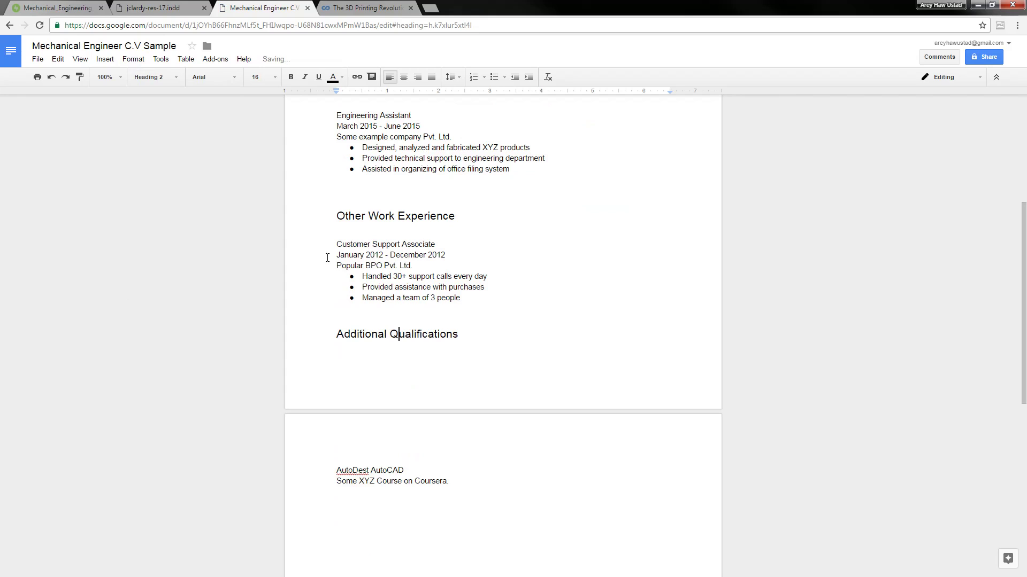
# Make the B.Tech, Engineering Assistant and Customer Support Associate lines Heading 3
pyautogui.scroll(5, 426, 280)
pyautogui.click(426, 281)
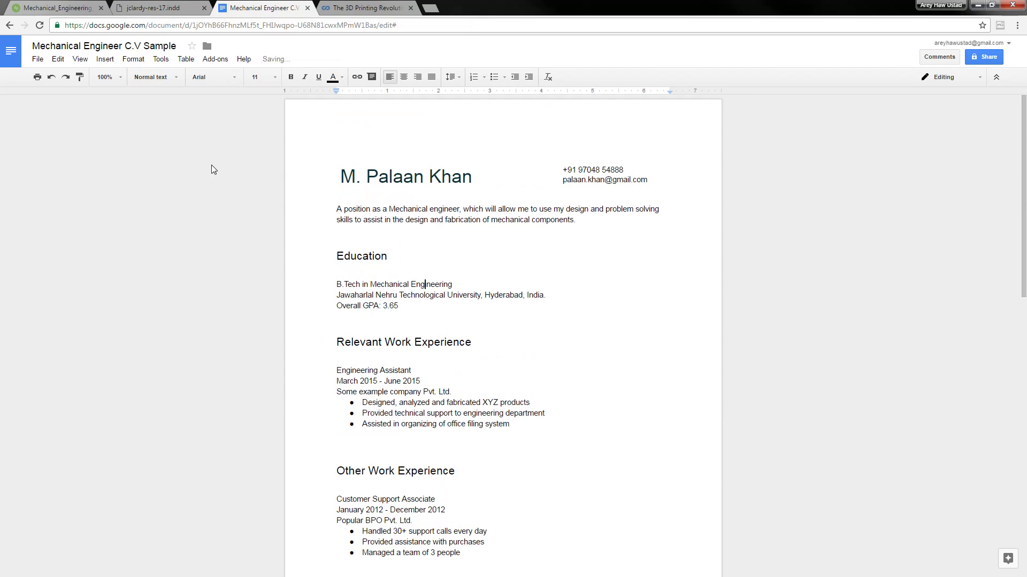
pyautogui.click(152, 77)
pyautogui.click(203, 233)
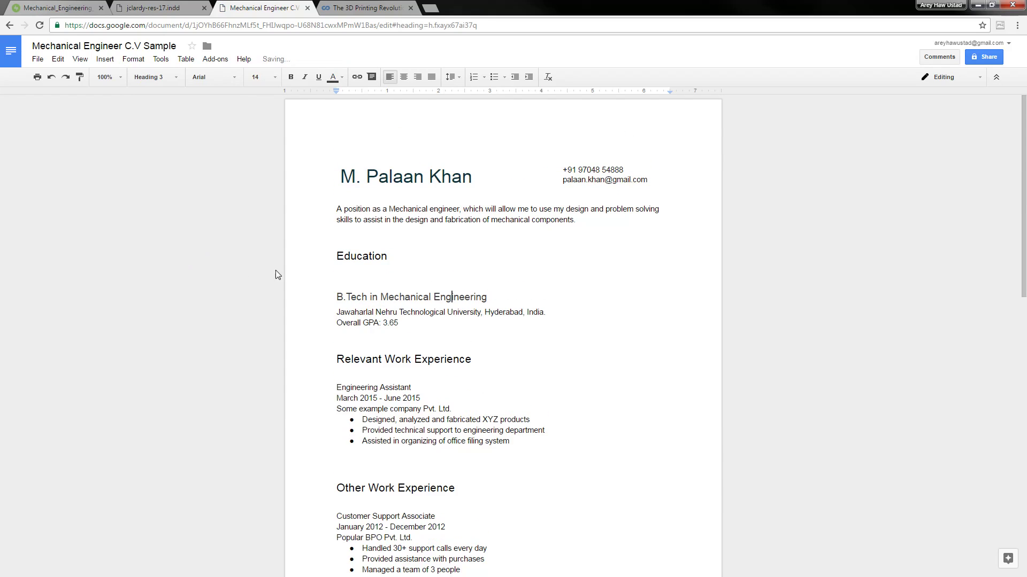
pyautogui.scroll(-1, 380, 336)
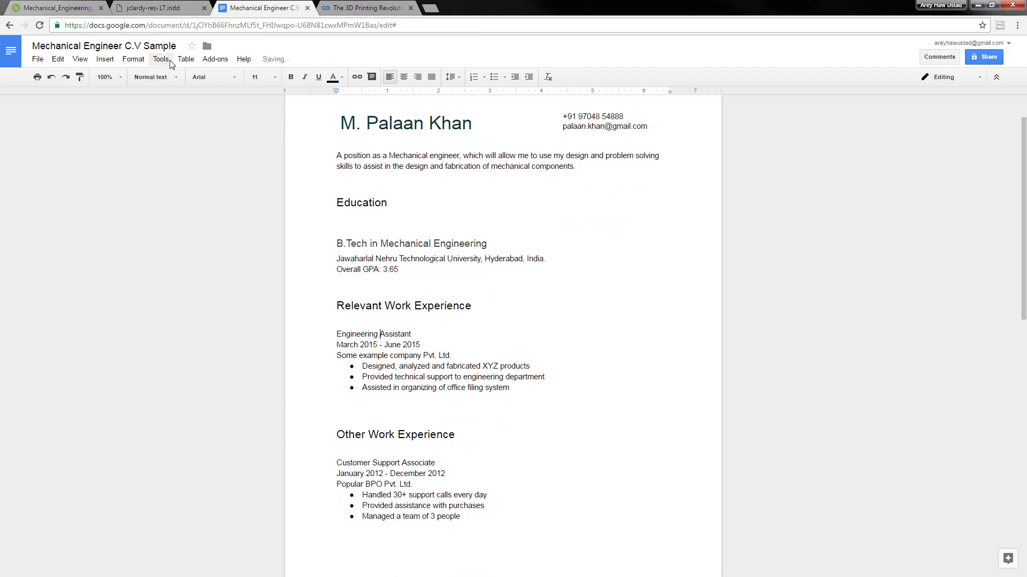
pyautogui.click(154, 77)
pyautogui.click(206, 259)
pyautogui.scroll(-4, 419, 325)
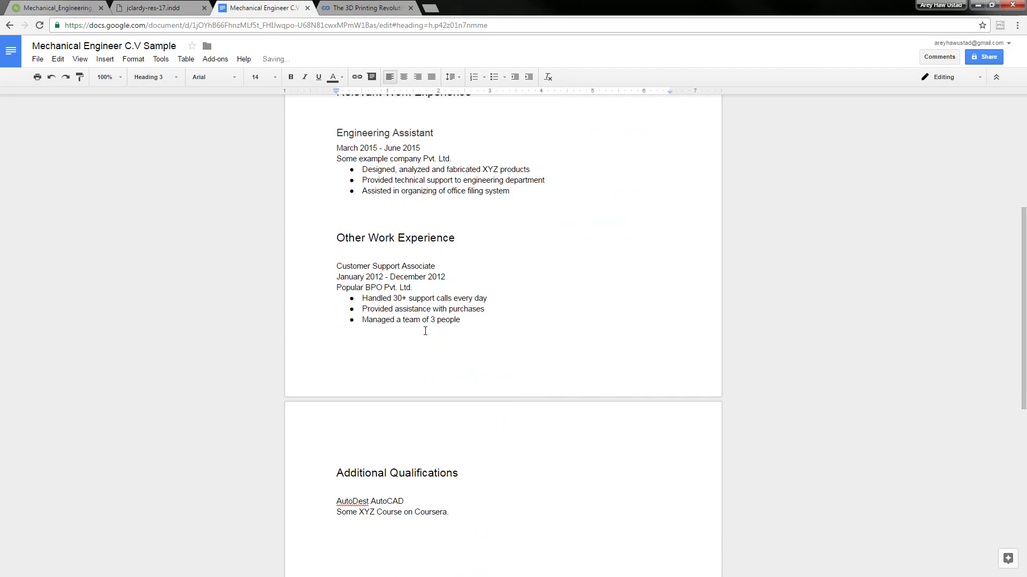
pyautogui.click(378, 266)
pyautogui.click(154, 77)
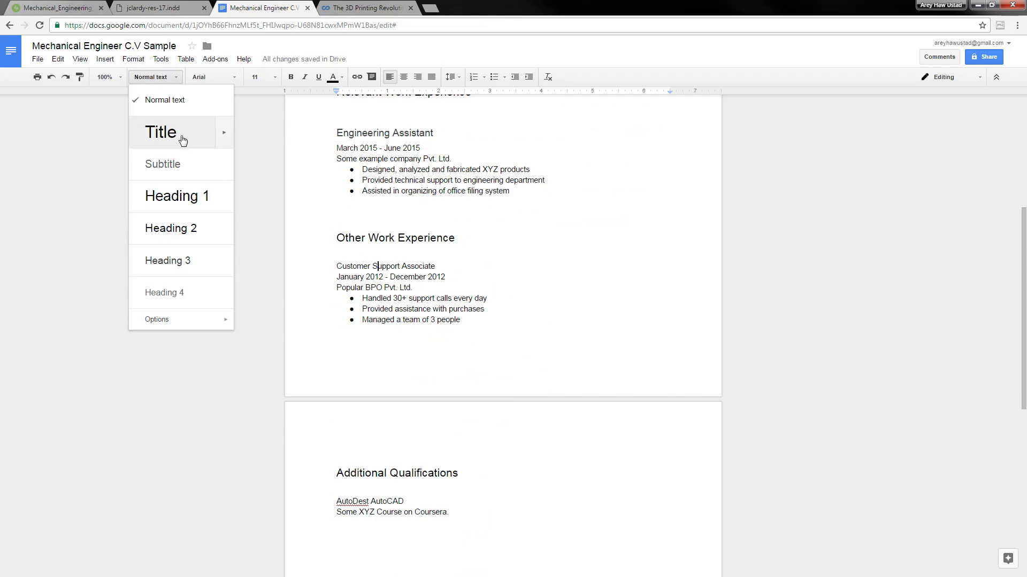
pyautogui.click(195, 261)
# Turn the AutoCAD and Coursera qualification lines into bullets
pyautogui.scroll(-3, 415, 327)
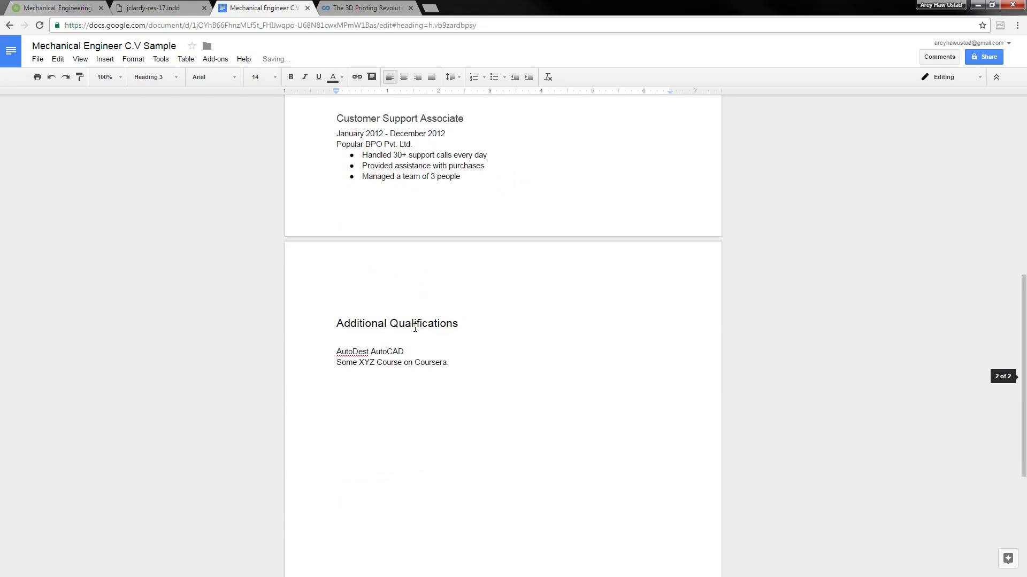
pyautogui.click(381, 351)
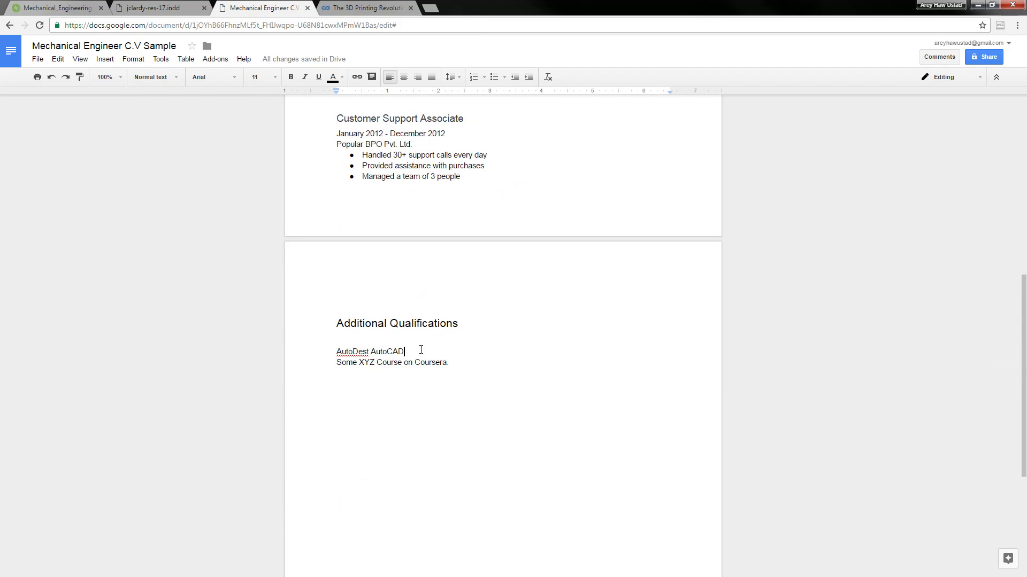
pyautogui.press('Home')
pyautogui.hotkey('ctrl', 'shift', '8')
pyautogui.press('Down')
pyautogui.hotkey('ctrl', 'shift', '8')
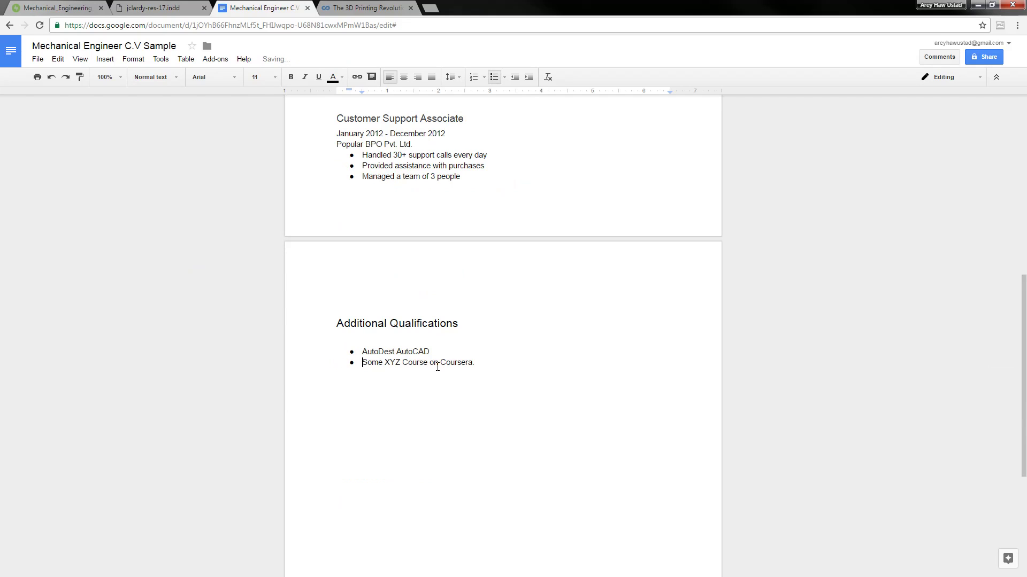
# Go back to the objective paragraph and view the reference resume PDF
pyautogui.scroll(8, 499, 308)
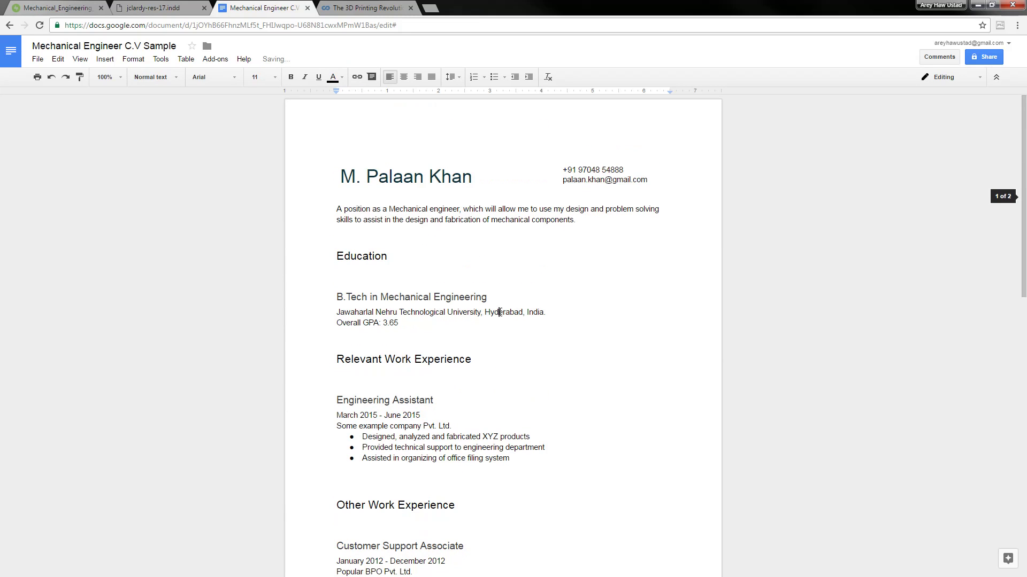
pyautogui.click(500, 223)
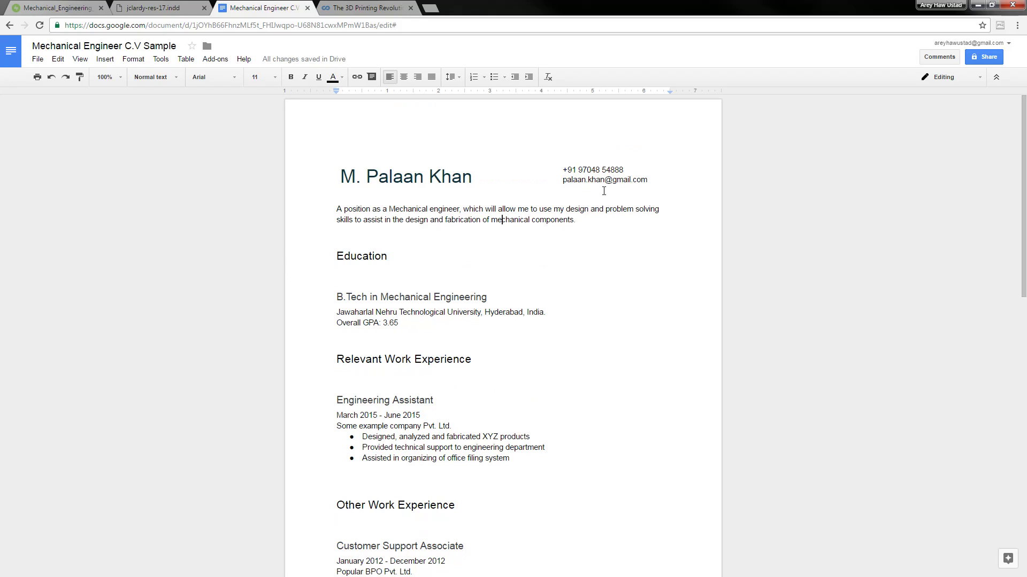
pyautogui.click(188, 9)
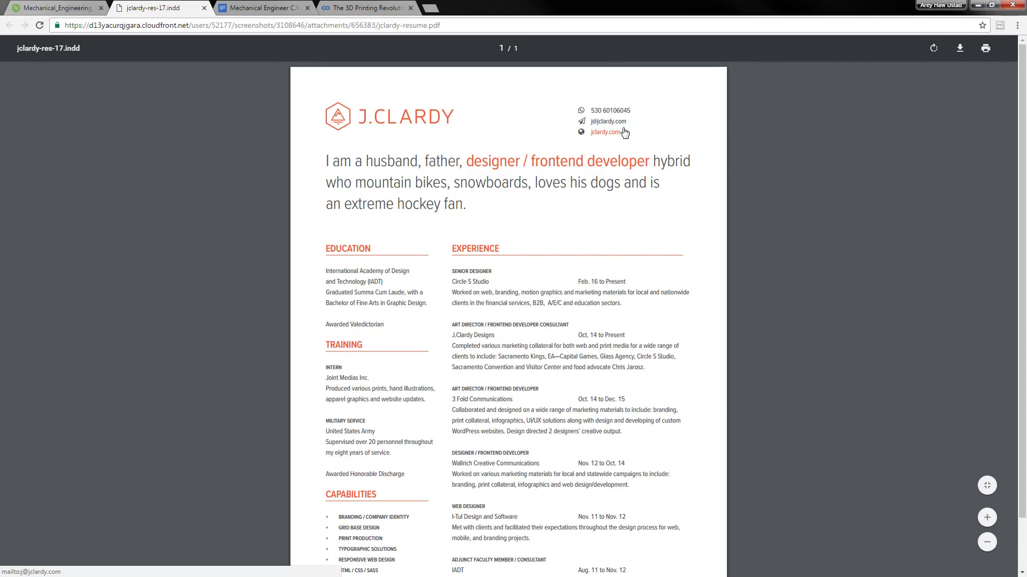
# Shrink the phone and email lines to size 10 in the CV header
pyautogui.click(276, 7)
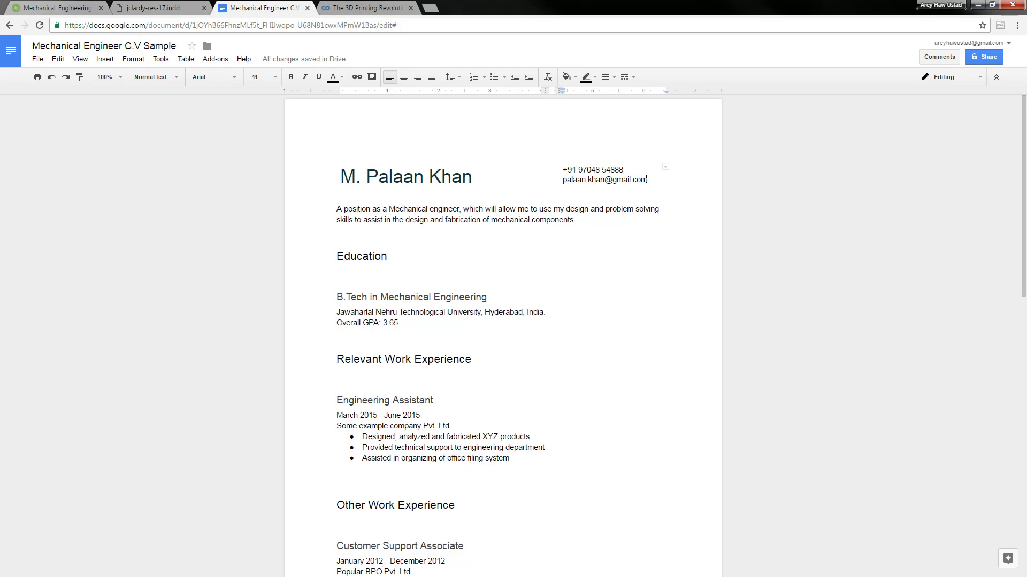
pyautogui.moveTo(648, 180); pyautogui.dragTo(566, 170)
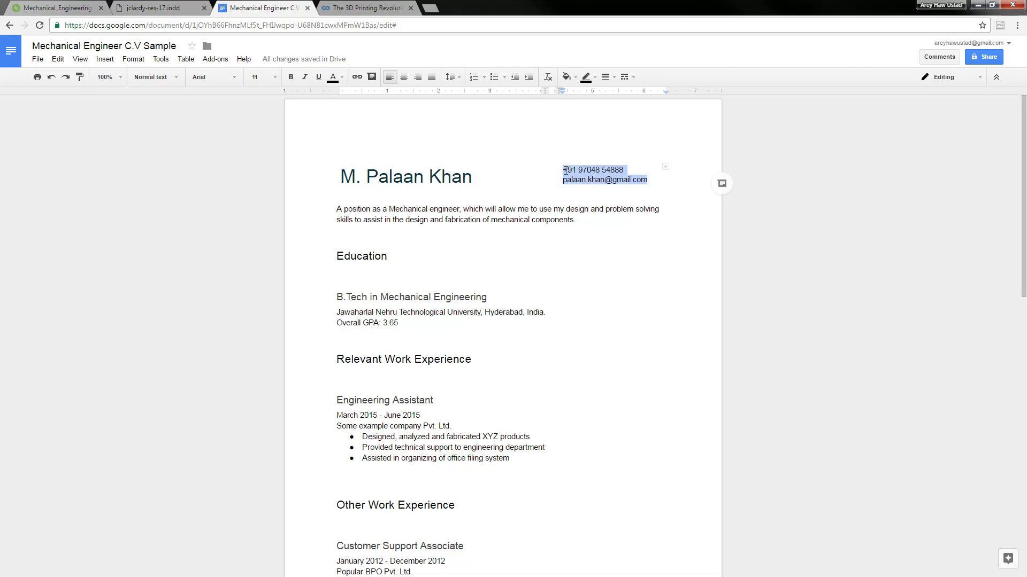
pyautogui.hotkey('ctrl', 'shift', ',')
pyautogui.click(565, 171)
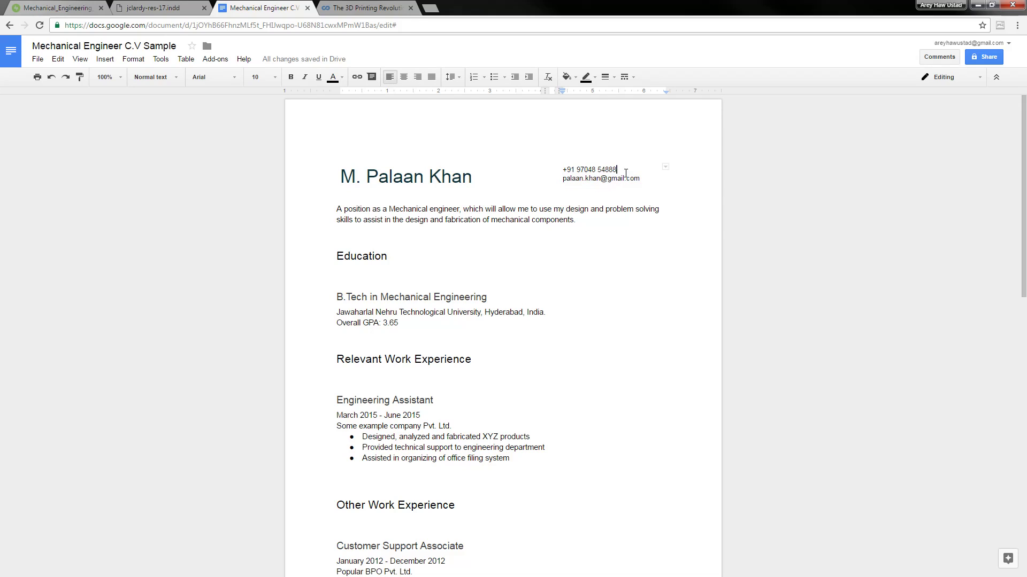
pyautogui.press('Return')
pyautogui.press('Return')
pyautogui.press('Return')
pyautogui.press('Return')
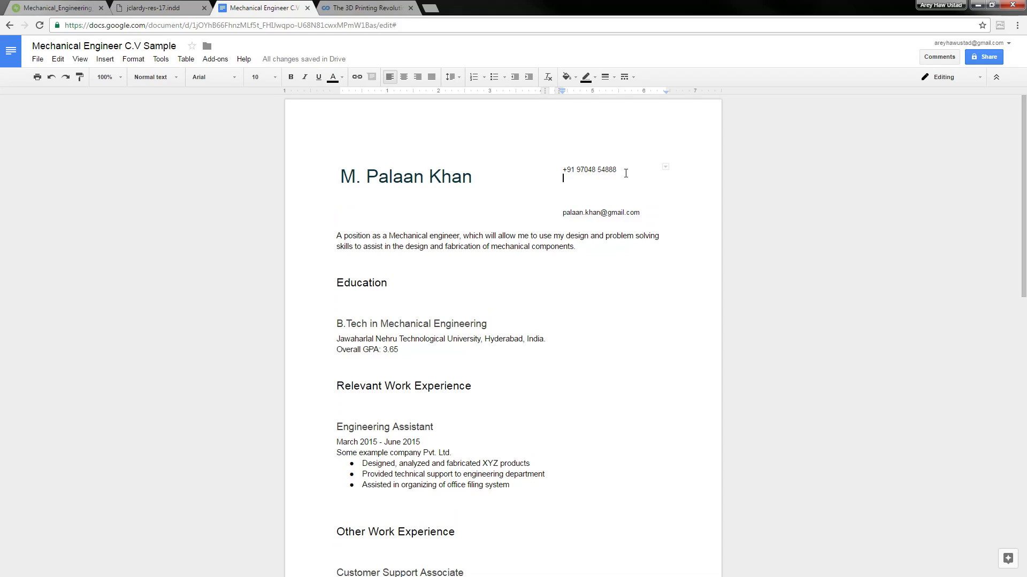
pyautogui.press('Delete')
pyautogui.press('Delete')
pyautogui.press('Delete')
pyautogui.press('Delete')
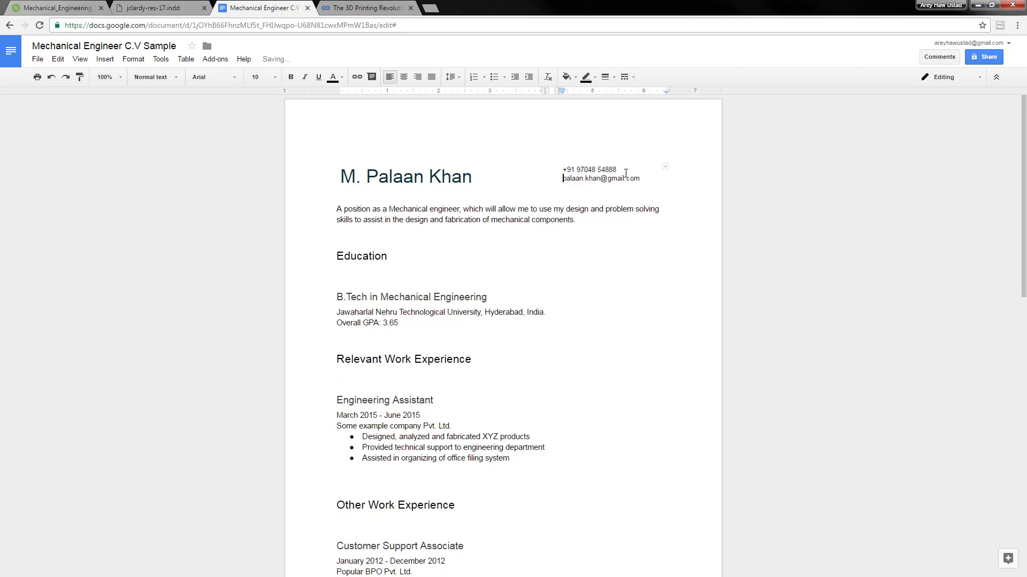
# Set the phone and email lines to 1.5 line spacing after trying Double
pyautogui.hotkey('shift', 'Home')
pyautogui.hotkey('shift', 'Up')
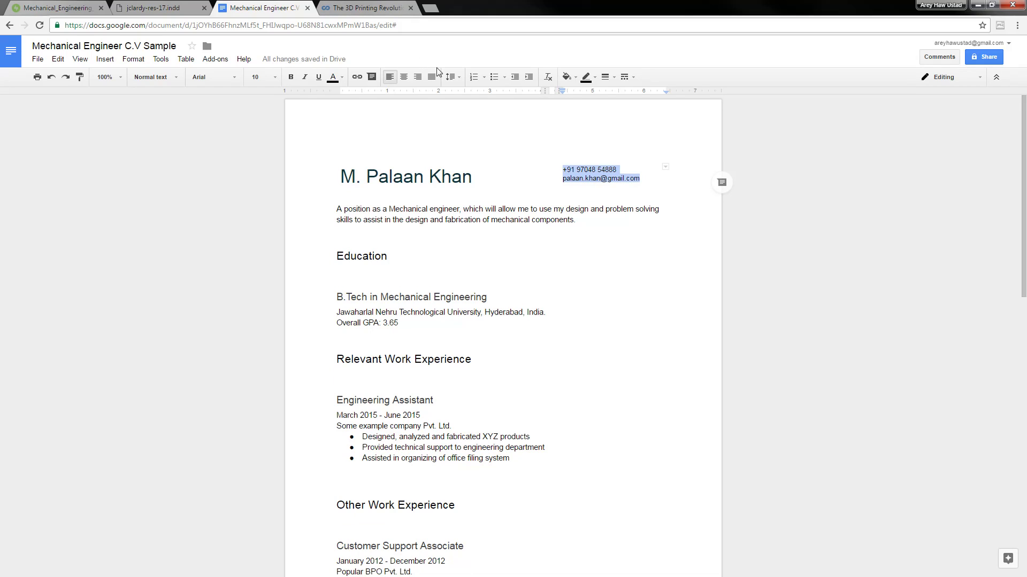
pyautogui.click(458, 79)
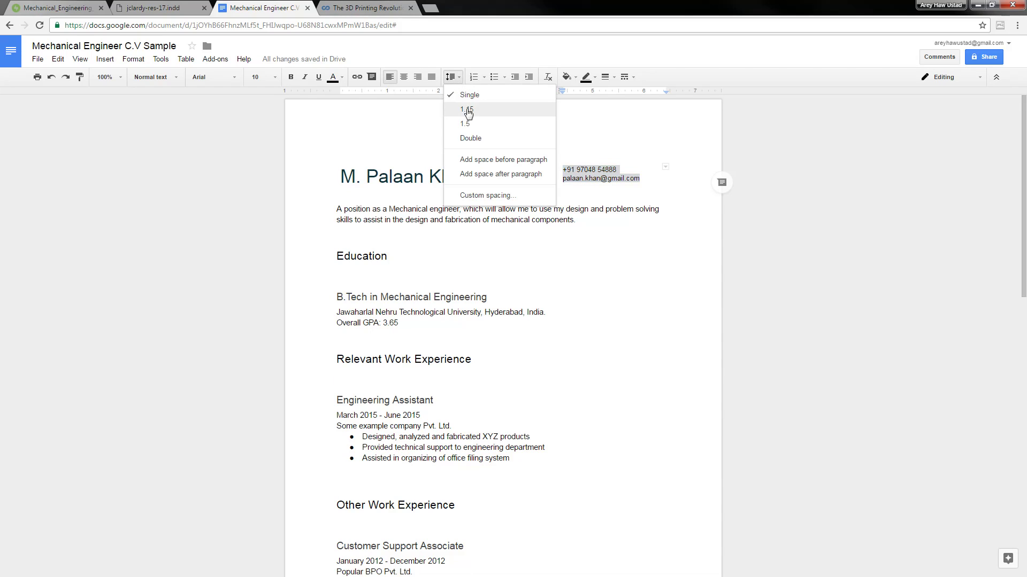
pyautogui.click(476, 139)
pyautogui.click(624, 185)
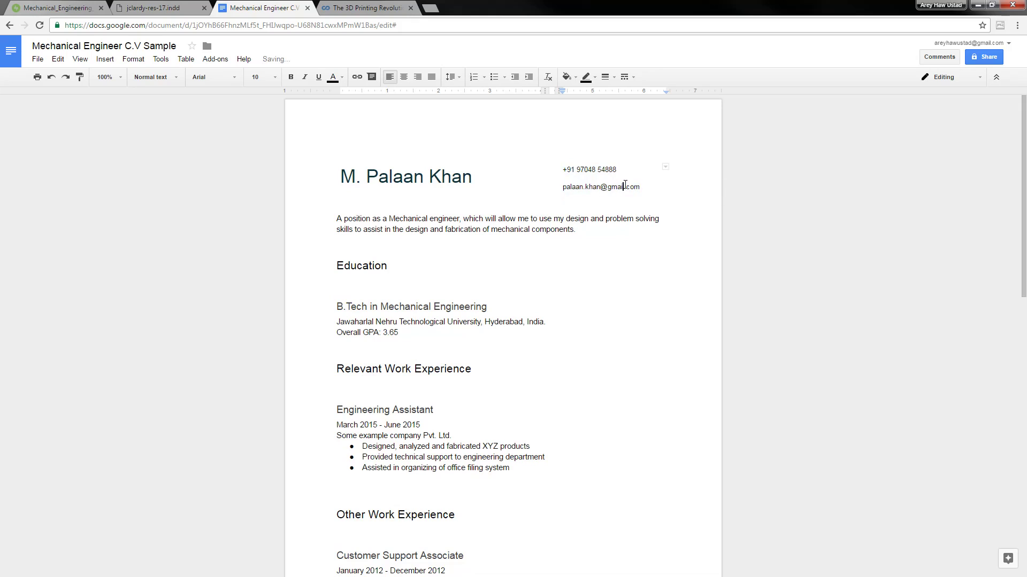
pyautogui.moveTo(642, 187); pyautogui.dragTo(560, 166)
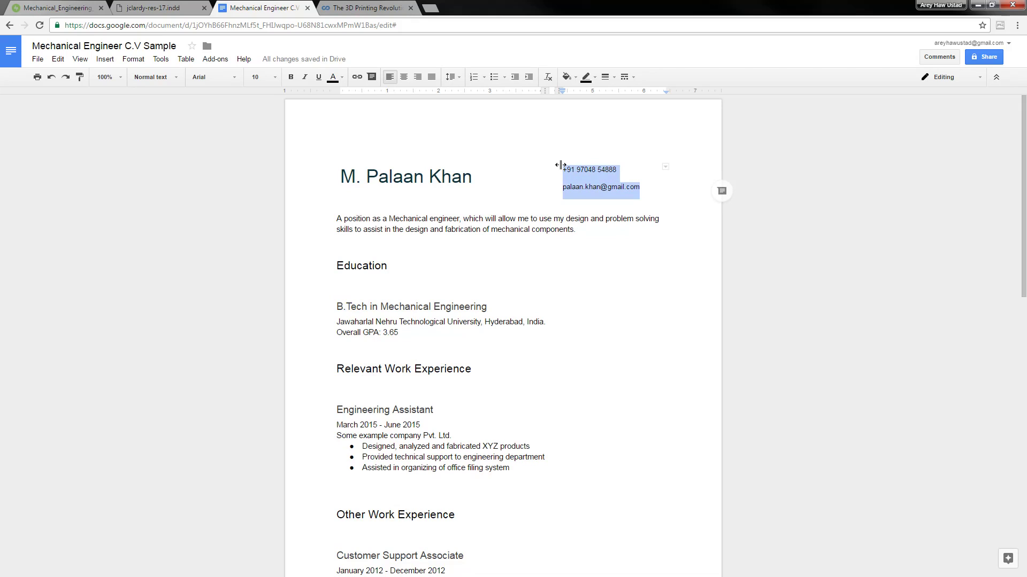
pyautogui.click(599, 169)
pyautogui.moveTo(640, 189); pyautogui.dragTo(560, 166)
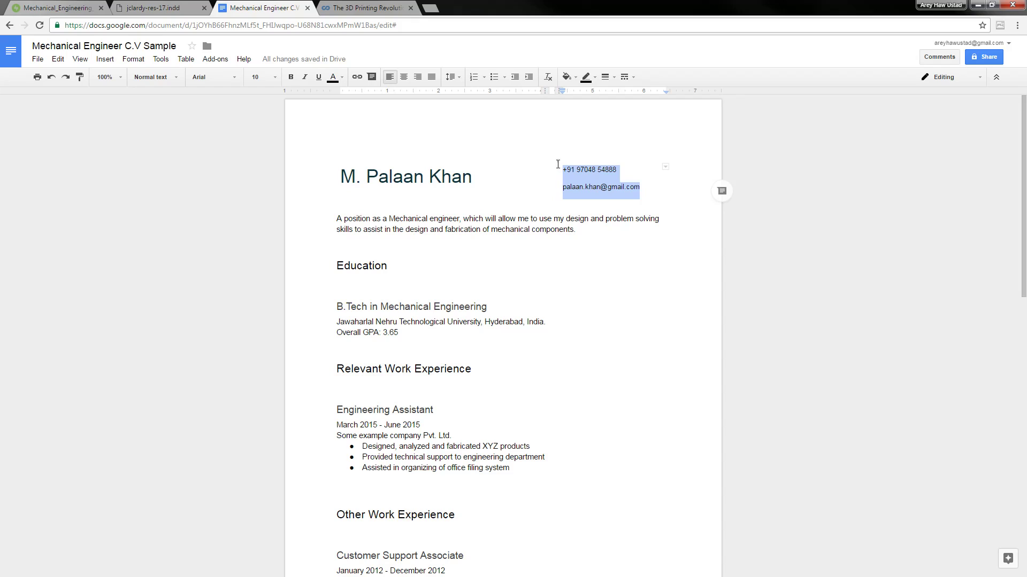
pyautogui.click(451, 77)
pyautogui.click(474, 123)
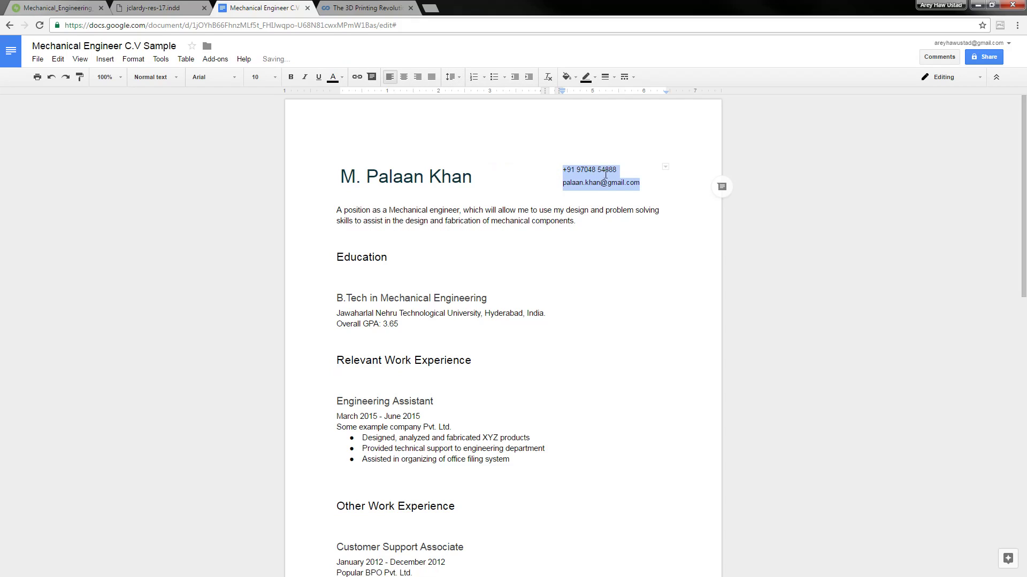
pyautogui.click(607, 222)
pyautogui.click(521, 199)
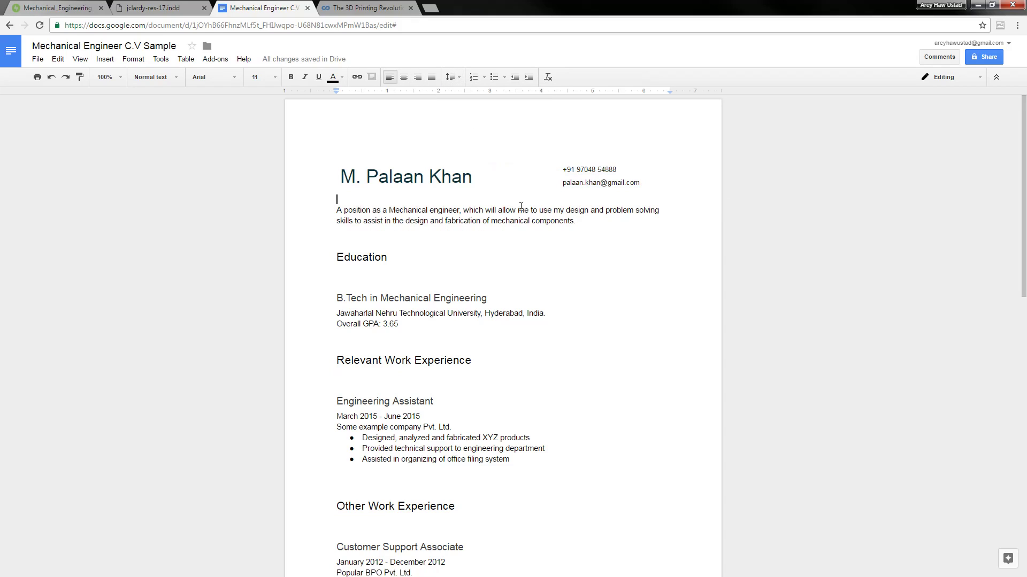
# Insert a blank line above the objective and compare it with the PDF's intro paragraph
pyautogui.press('Return')
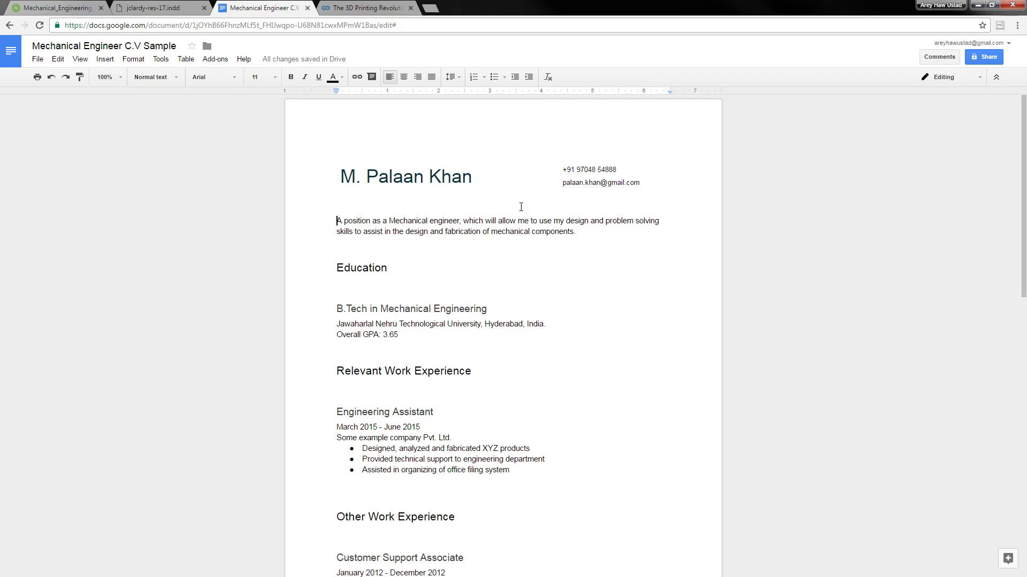
pyautogui.moveTo(573, 231); pyautogui.dragTo(286, 223)
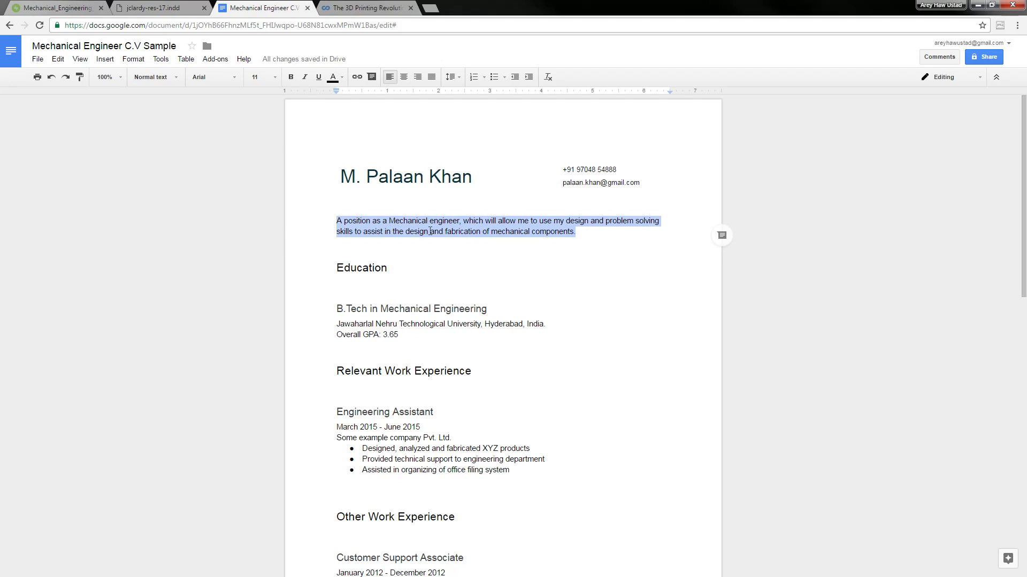
pyautogui.click(155, 7)
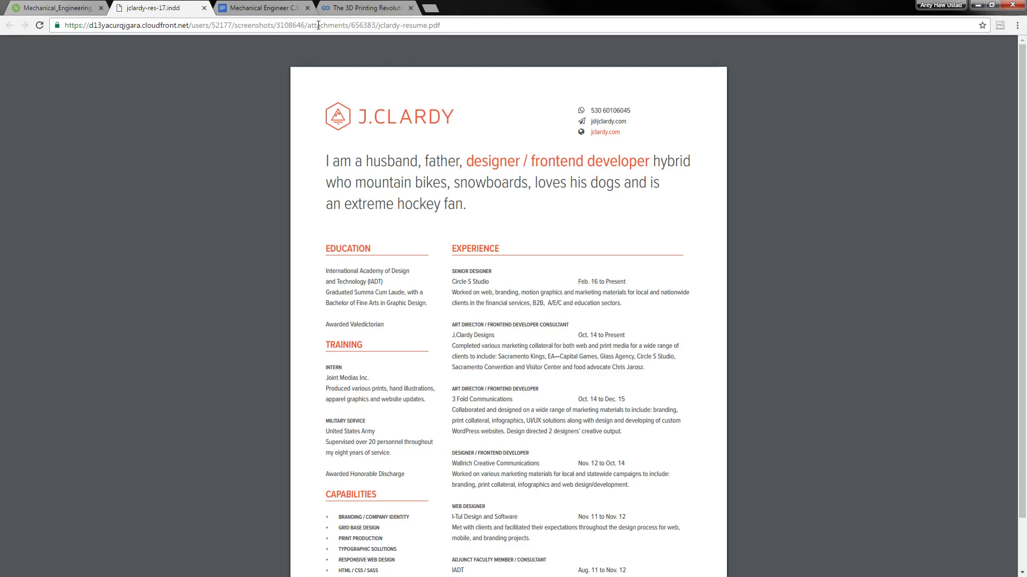
pyautogui.moveTo(321, 161); pyautogui.dragTo(468, 213)
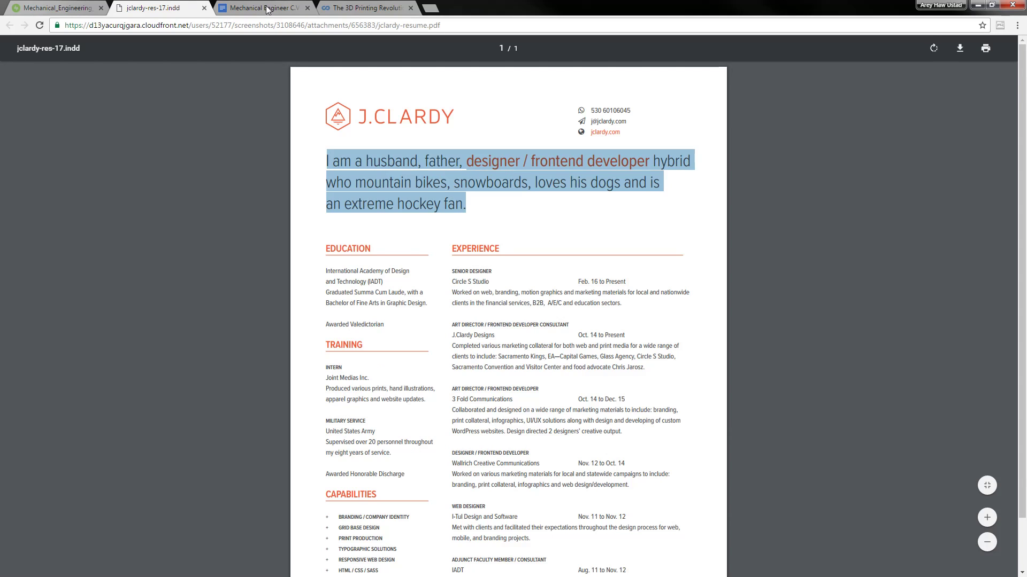
pyautogui.click(267, 9)
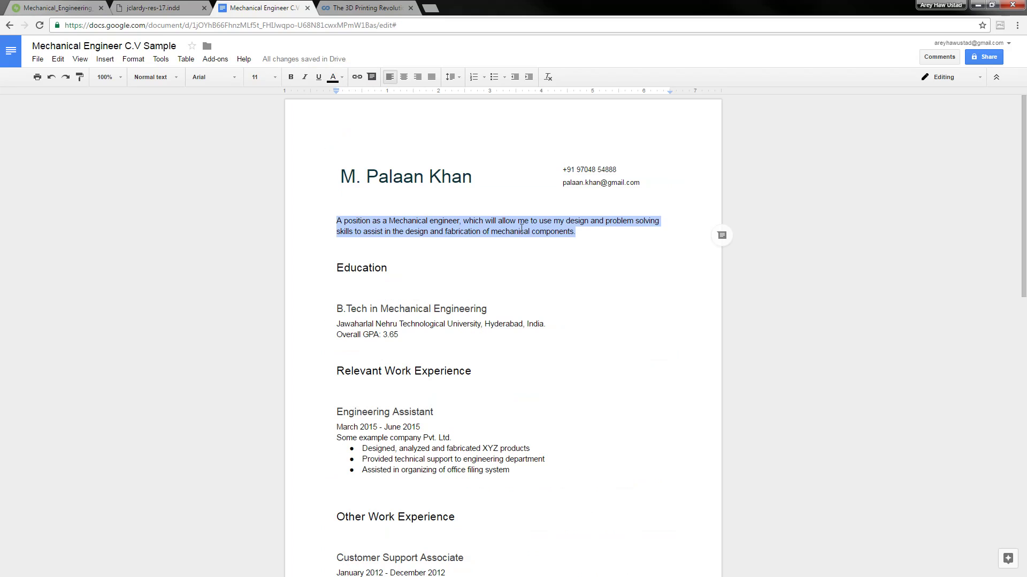
# Browse the font and font size lists without changes, then recheck the reference PDF
pyautogui.click(235, 78)
pyautogui.click(276, 77)
pyautogui.click(277, 76)
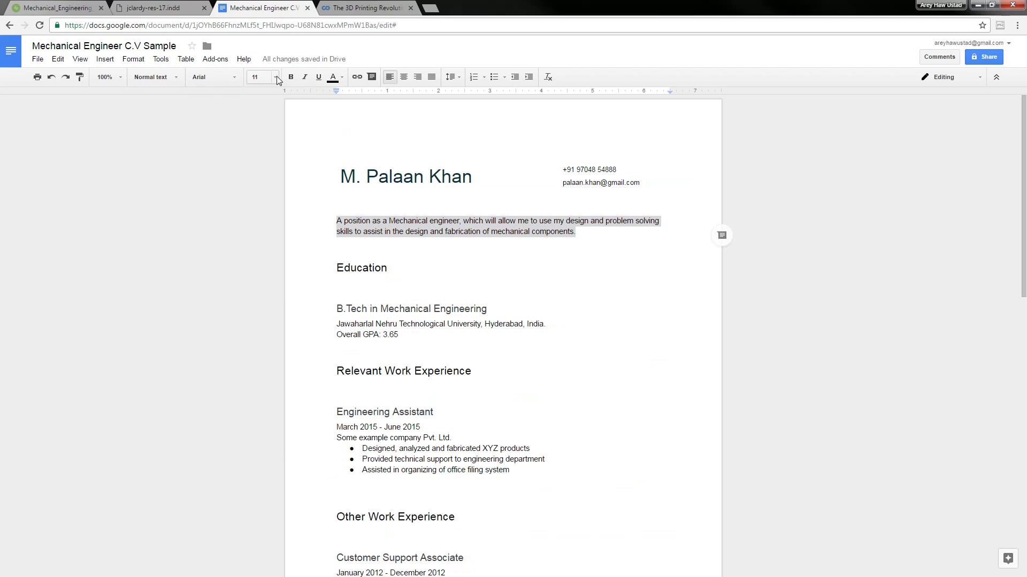
pyautogui.click(232, 79)
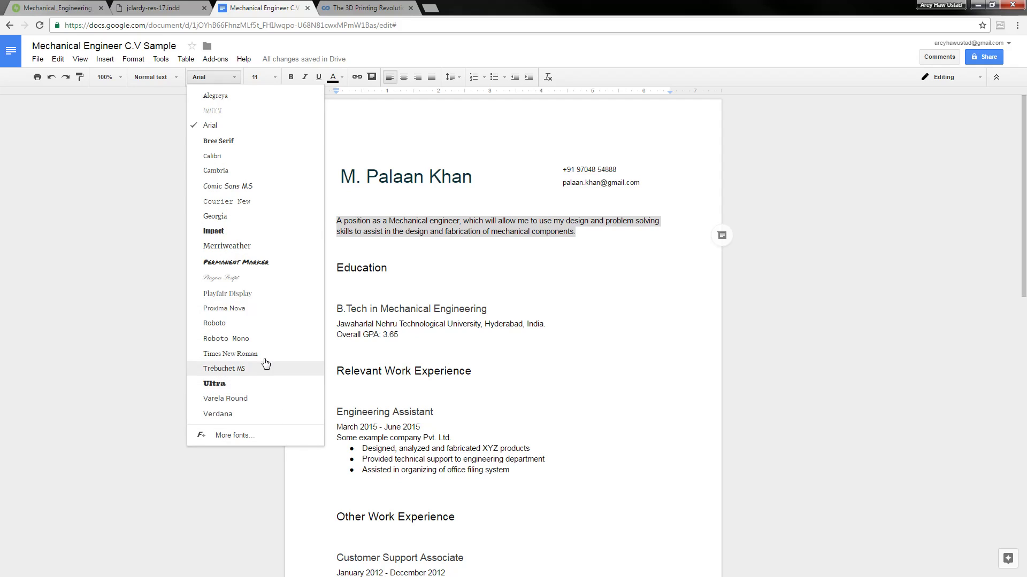
pyautogui.click(104, 231)
pyautogui.click(193, 7)
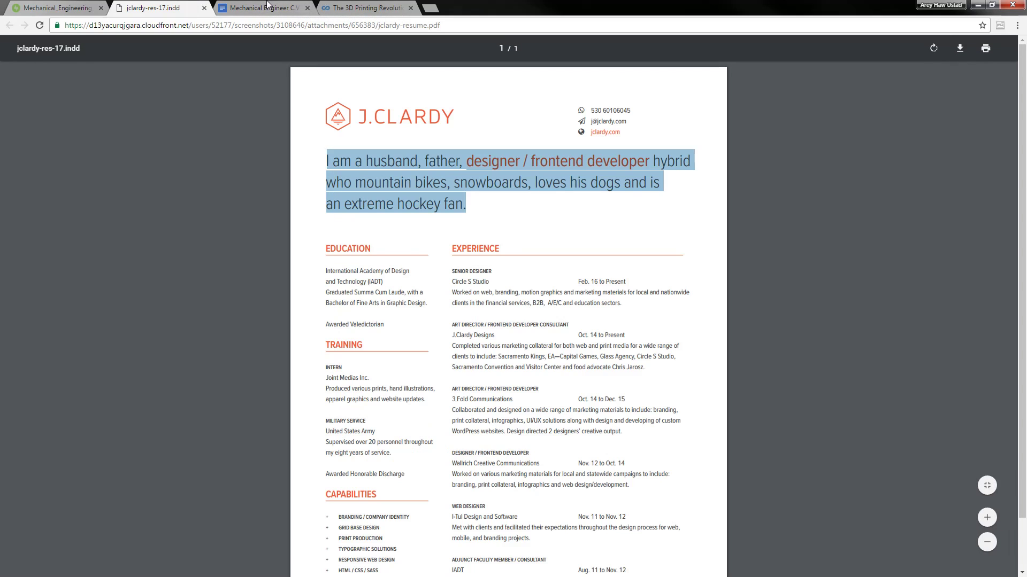
pyautogui.click(268, 7)
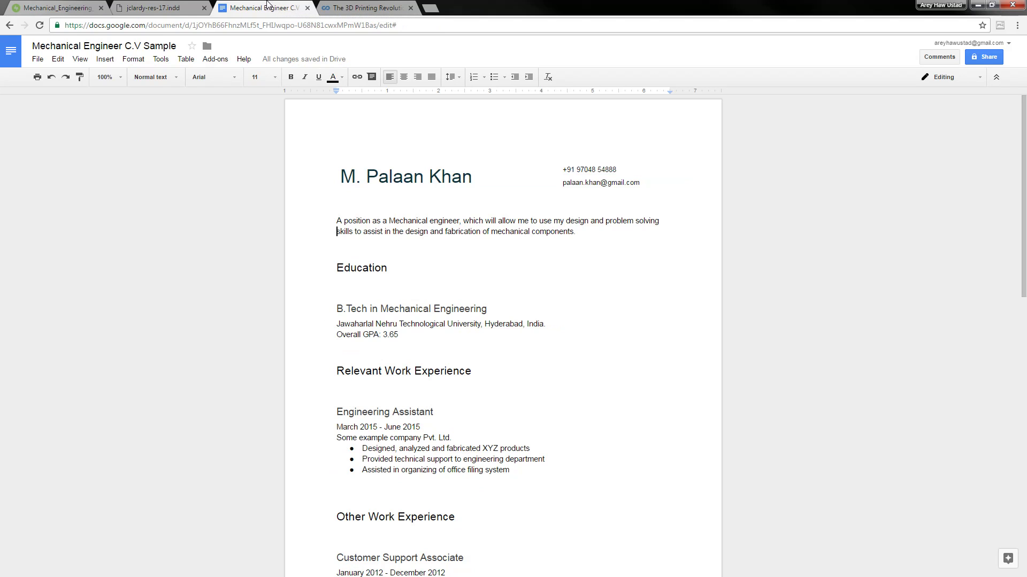
# Check the objective paragraph's Normal text style options and select the whole paragraph
pyautogui.click(208, 81)
pyautogui.click(505, 222)
pyautogui.click(177, 81)
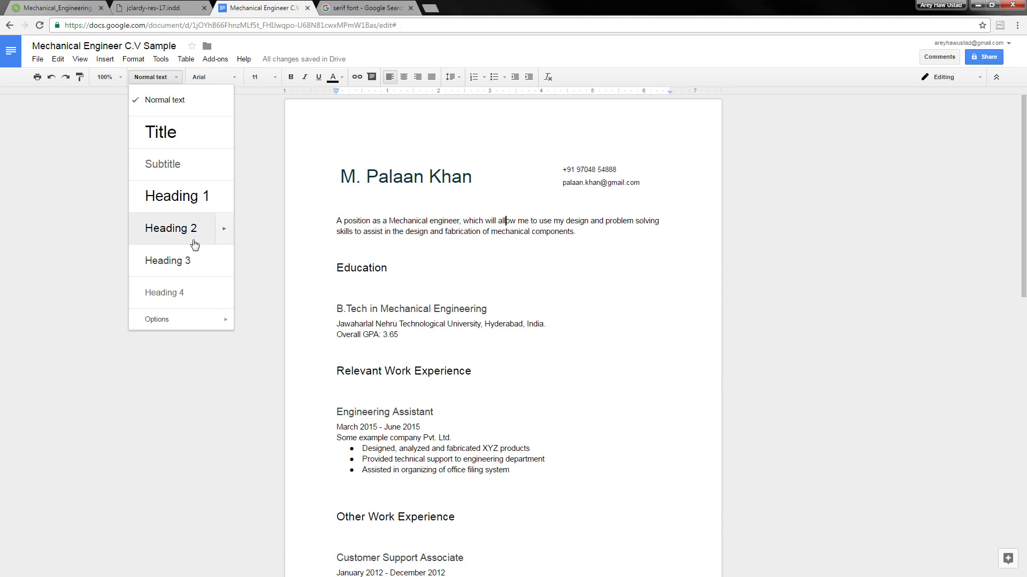
pyautogui.moveTo(186, 324)
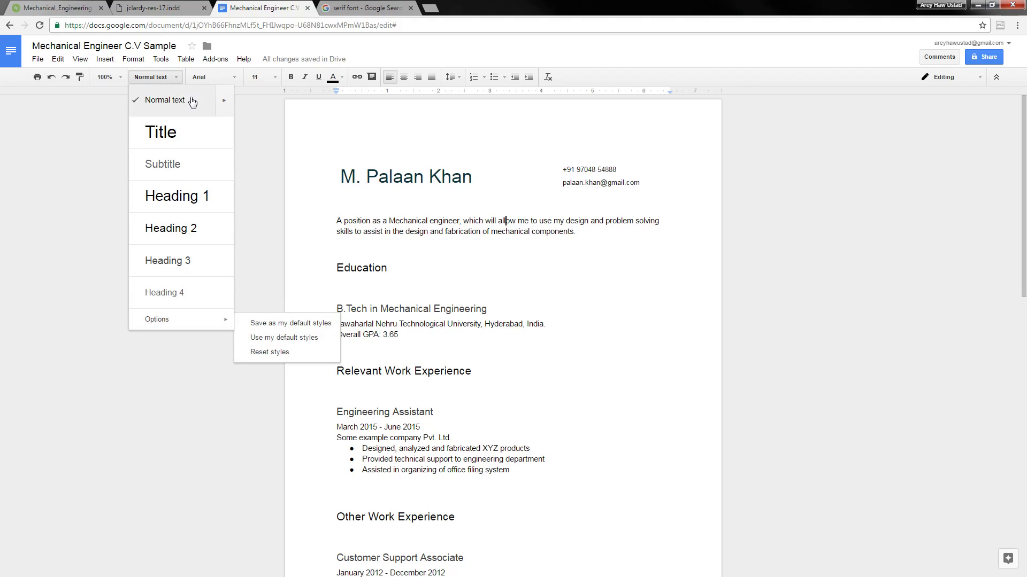
pyautogui.moveTo(225, 101)
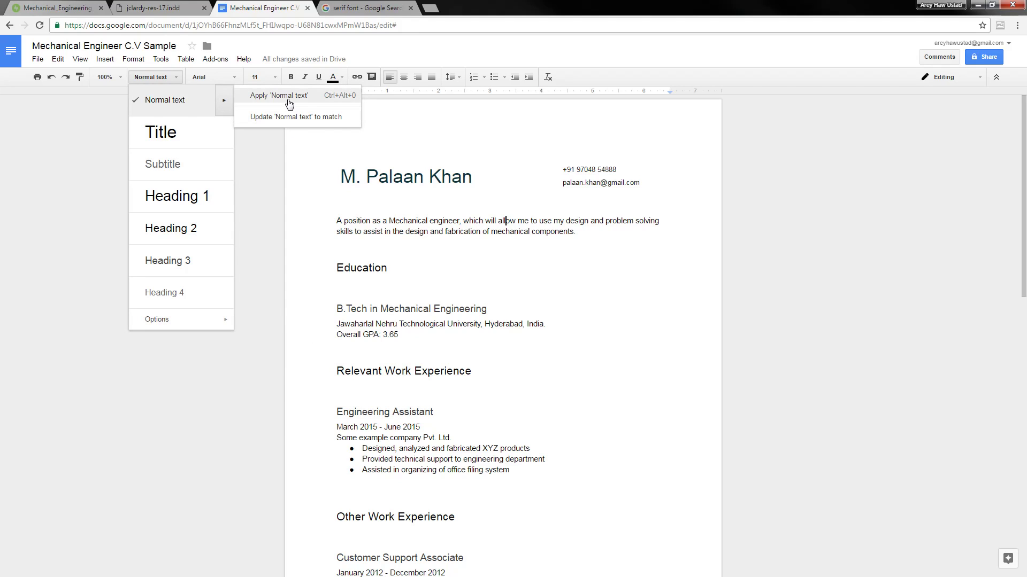
pyautogui.click(337, 220)
pyautogui.moveTo(337, 221); pyautogui.dragTo(576, 230)
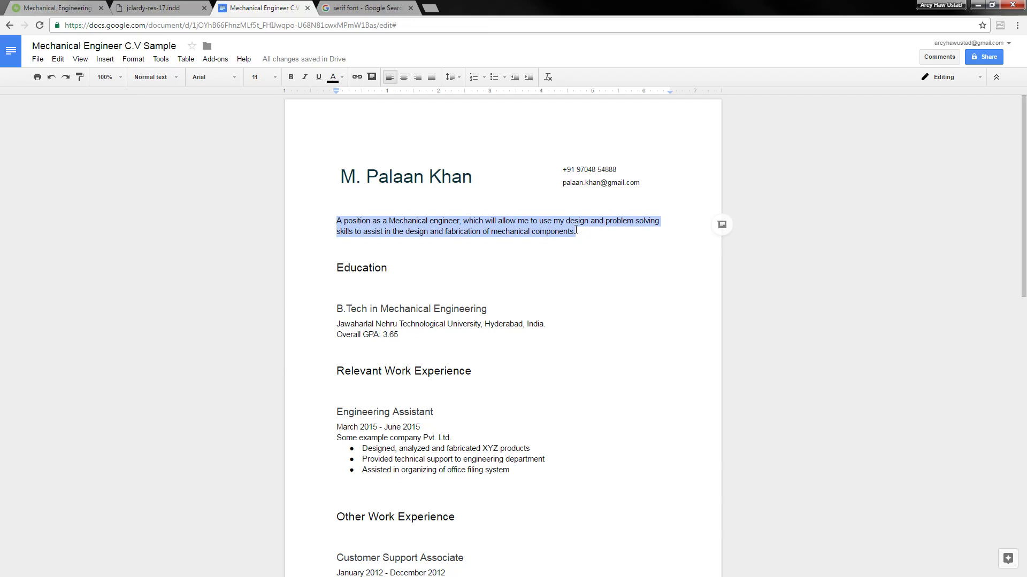
# Set the objective paragraph's font to Merriweather, after briefly trying Bree Serif
pyautogui.click(223, 76)
pyautogui.click(219, 141)
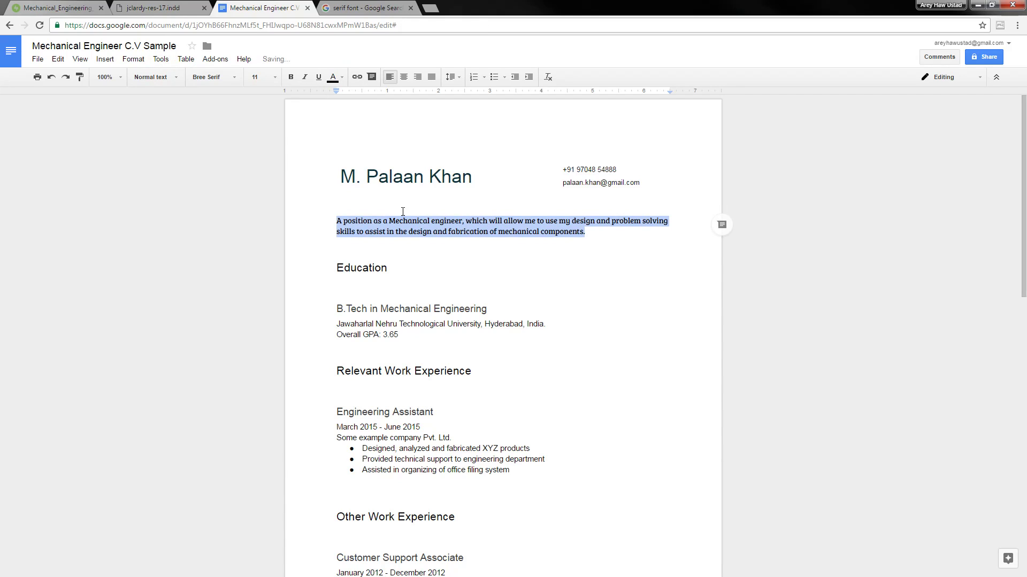
pyautogui.click(213, 78)
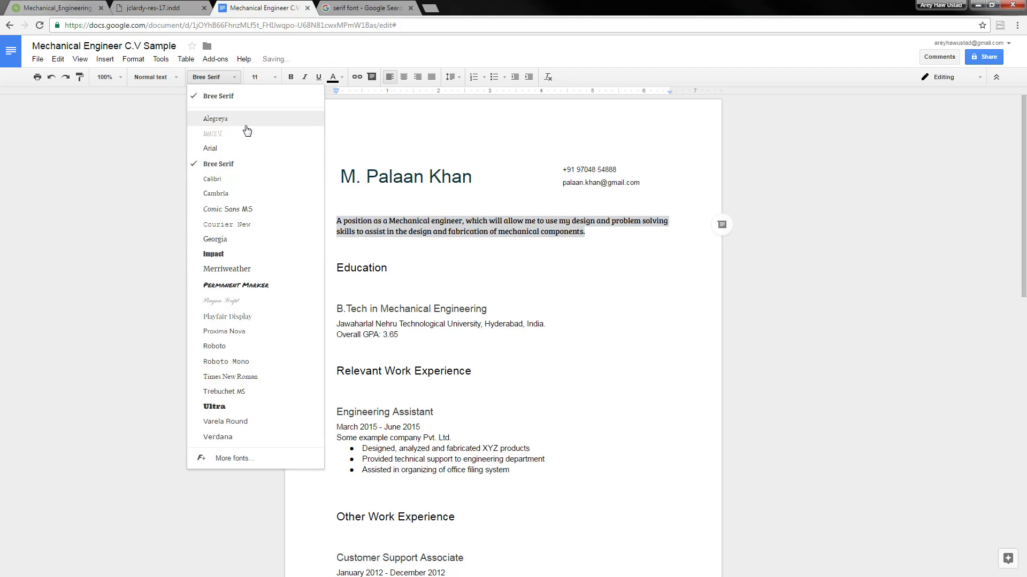
pyautogui.click(219, 273)
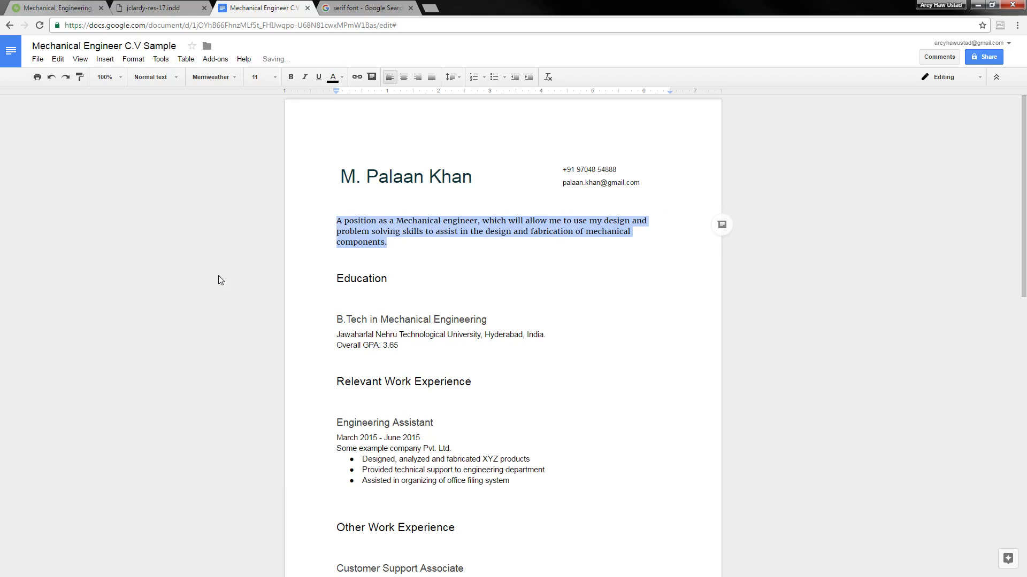
pyautogui.click(505, 79)
pyautogui.click(505, 78)
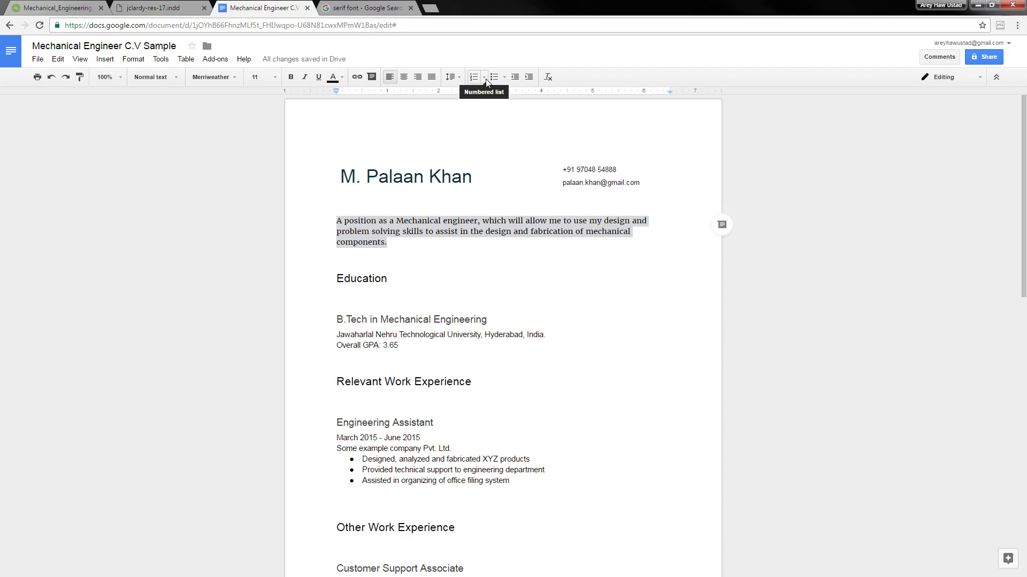
pyautogui.click(450, 78)
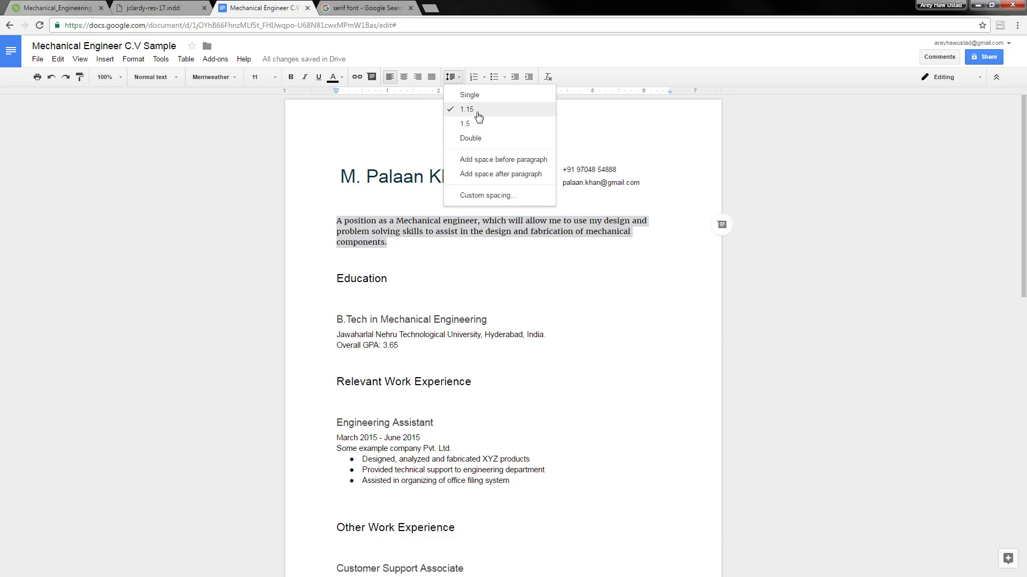
# Update the Normal text style to match the Merriweather objective paragraph
pyautogui.click(160, 77)
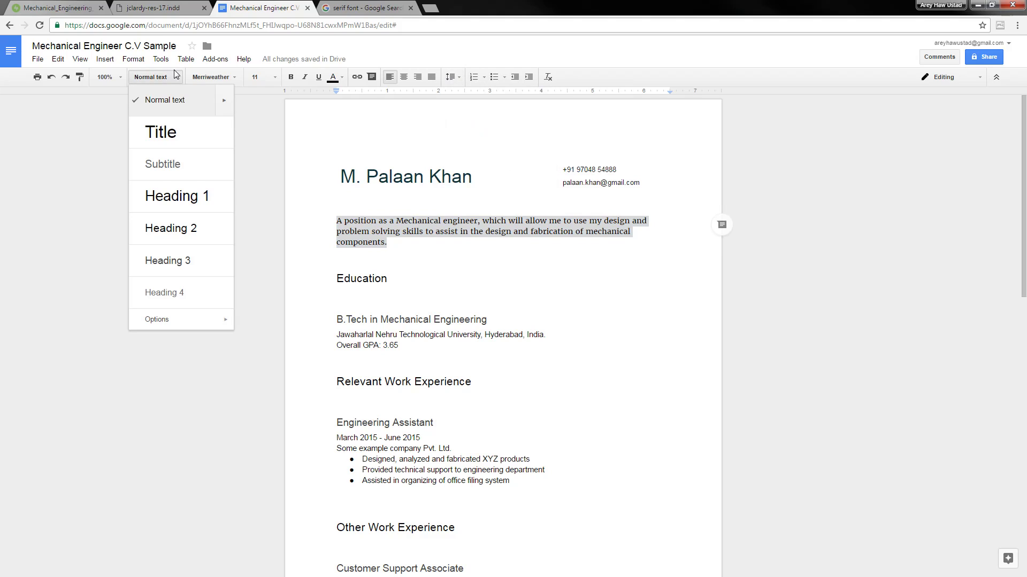
pyautogui.moveTo(222, 102)
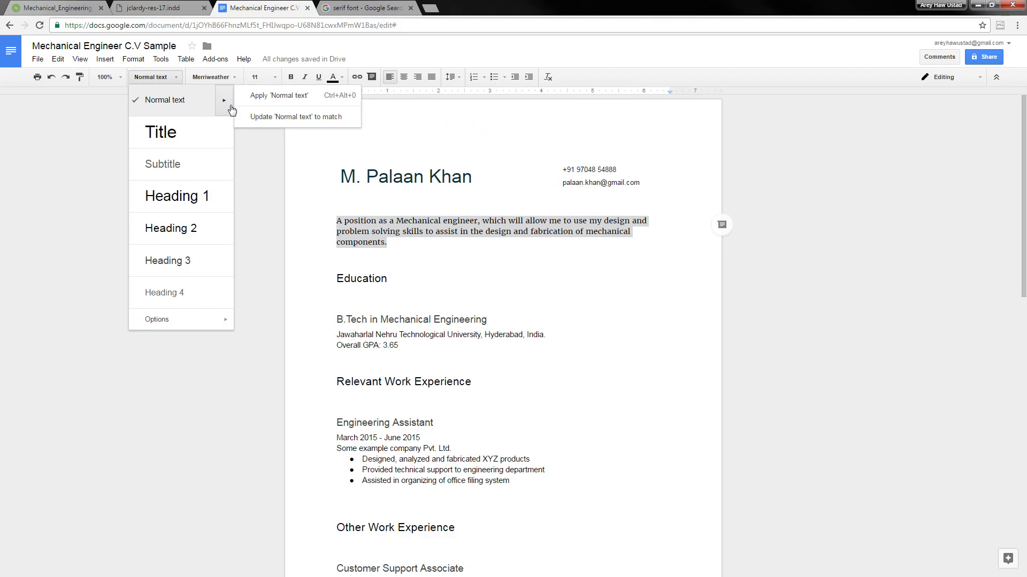
pyautogui.click(303, 117)
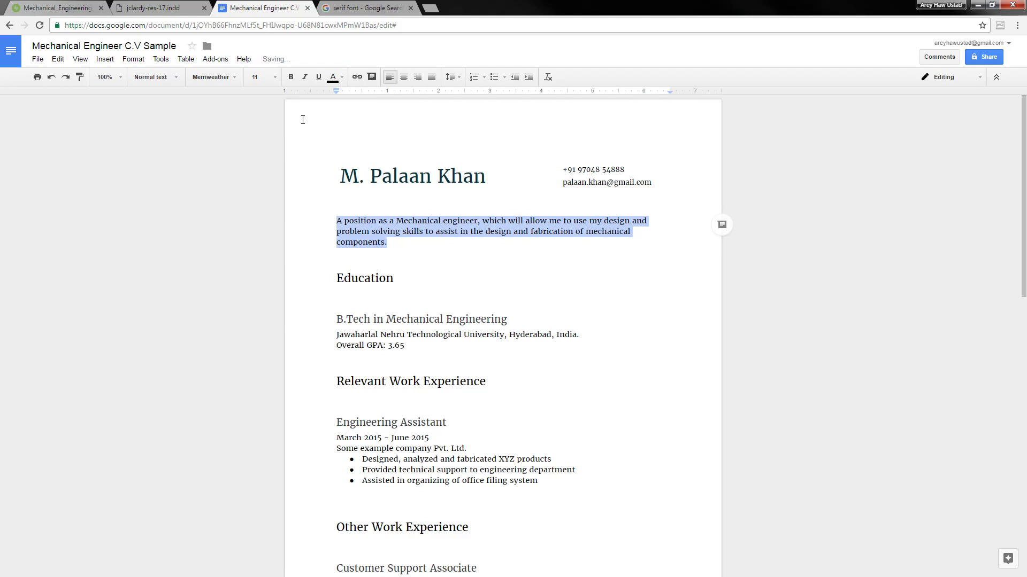
pyautogui.scroll(-12, 485, 324)
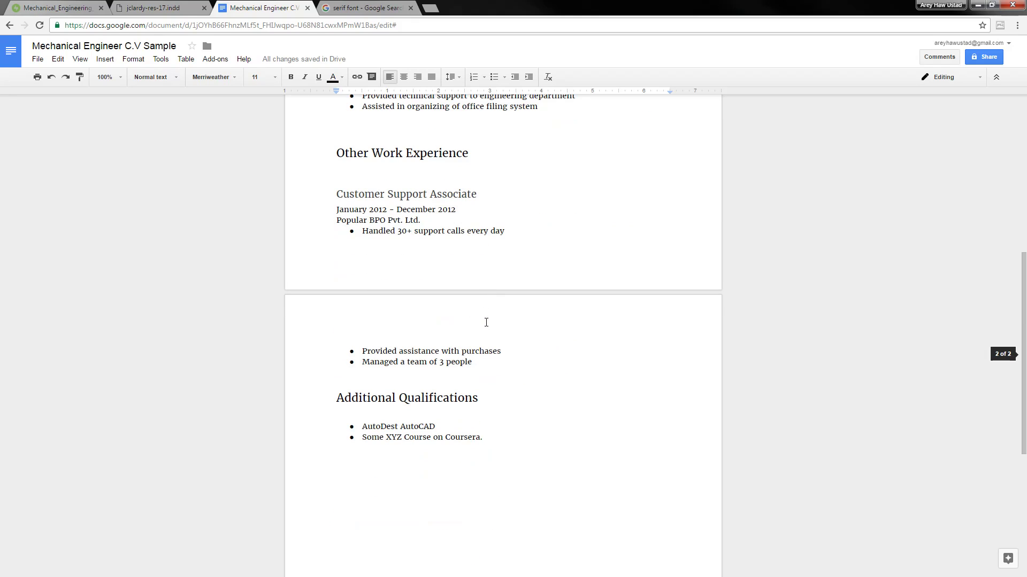
pyautogui.scroll(12, 485, 324)
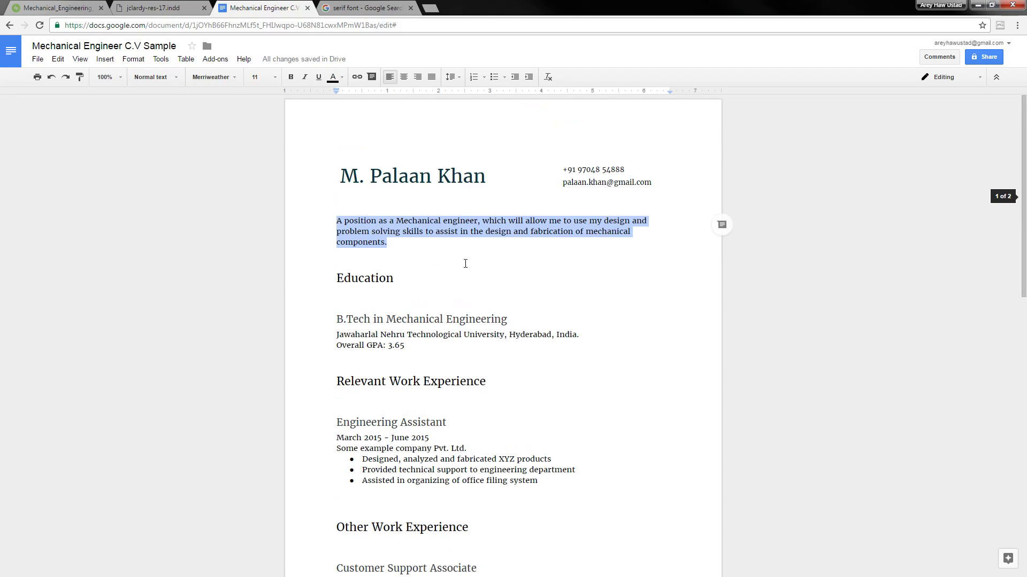
pyautogui.click(464, 265)
# Show the paragraph style list for the Education heading, which is Heading 2
pyautogui.click(176, 82)
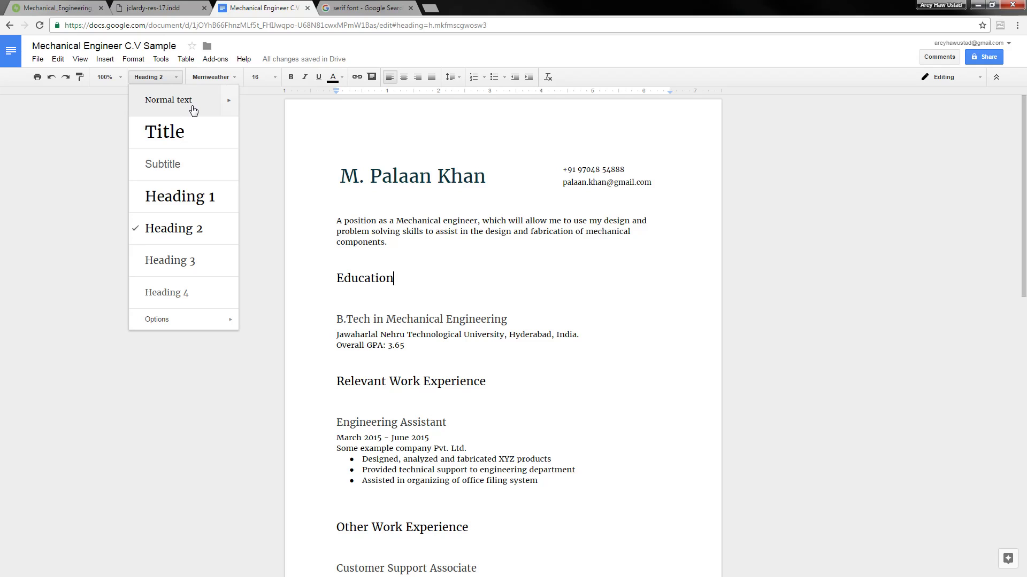
# Select the name title at the top and change its font size from 26 to 30
pyautogui.click(543, 298)
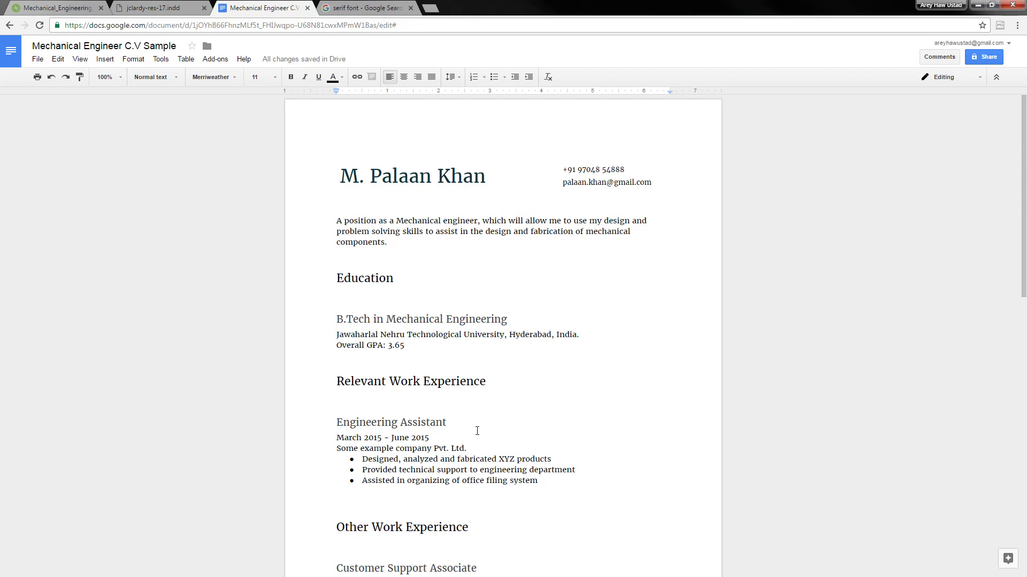
pyautogui.scroll(-10, 477, 431)
pyautogui.scroll(11, 476, 433)
pyautogui.click(451, 177)
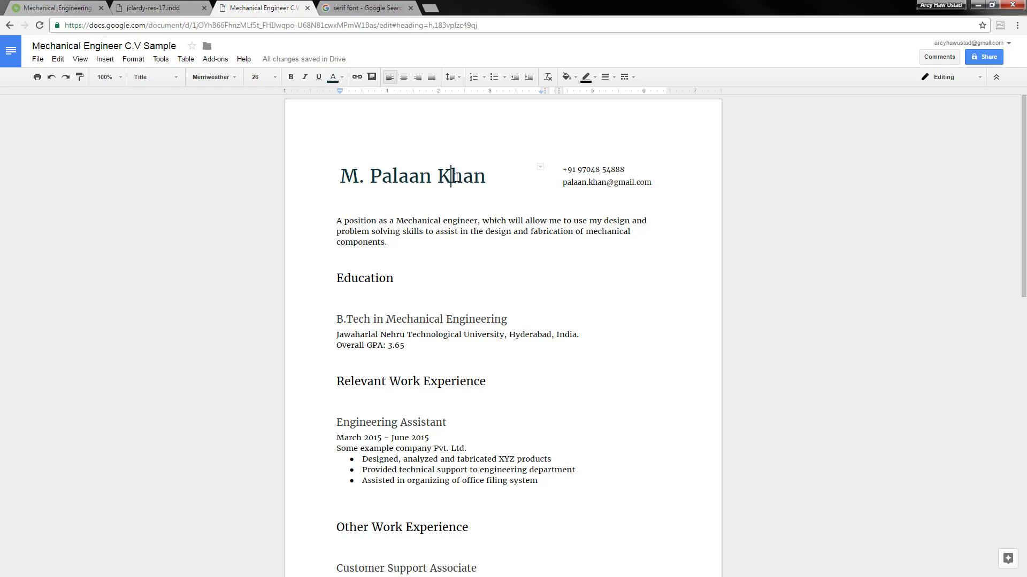
pyautogui.click(162, 76)
pyautogui.click(390, 145)
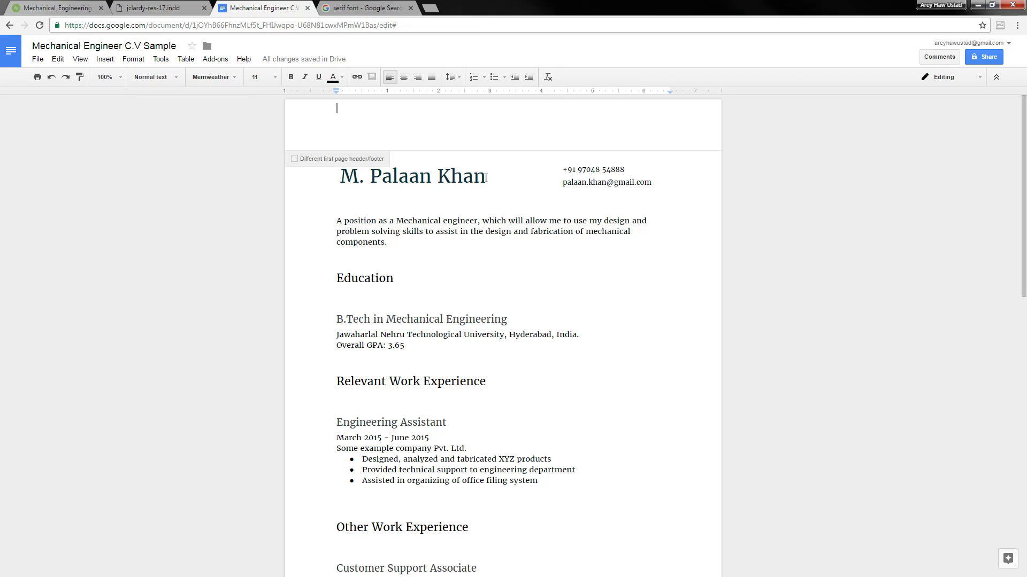
pyautogui.click(485, 178)
pyautogui.moveTo(485, 178); pyautogui.dragTo(331, 173)
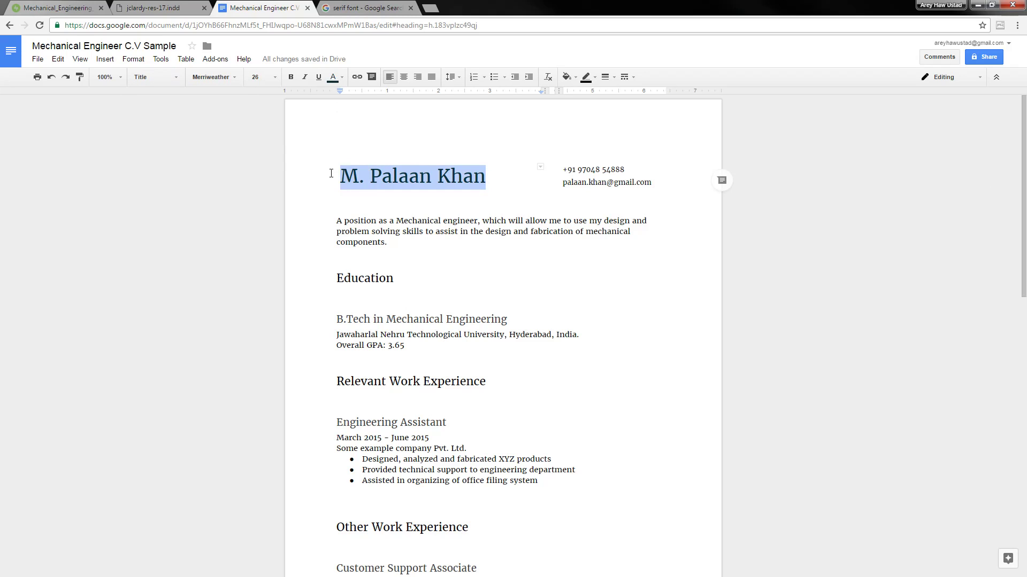
pyautogui.click(276, 78)
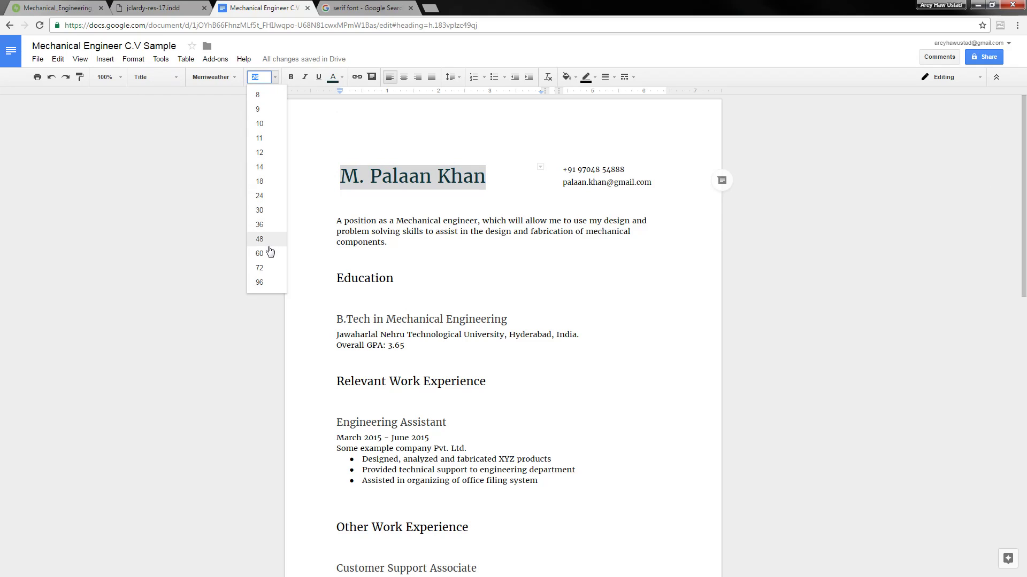
pyautogui.click(272, 212)
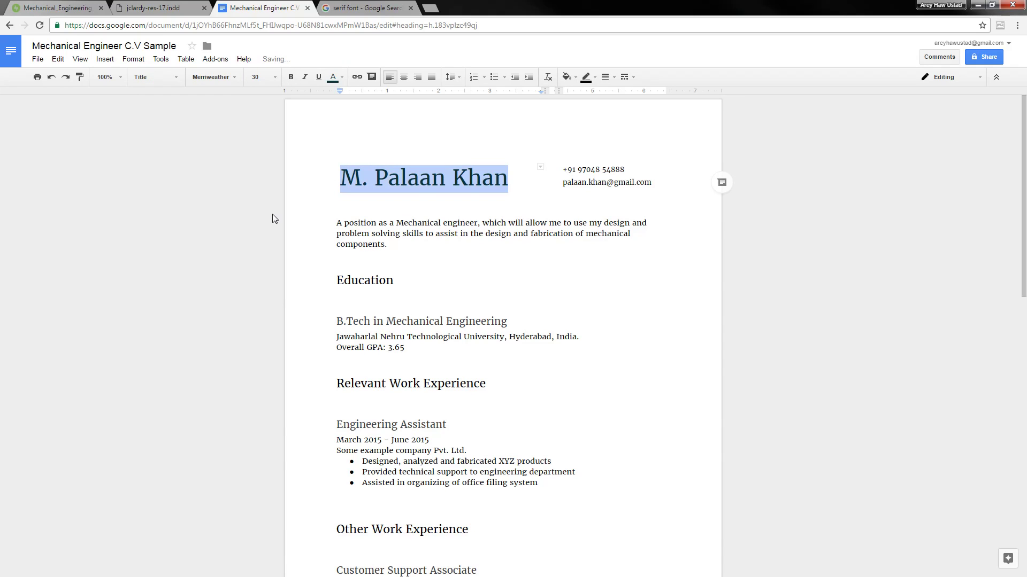
pyautogui.click(629, 188)
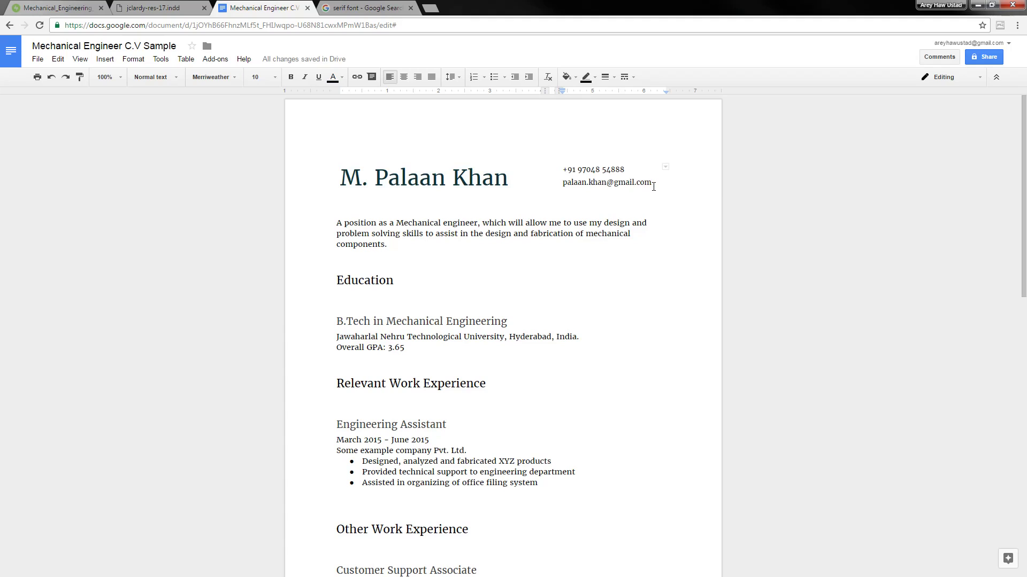
pyautogui.moveTo(586, 171); pyautogui.dragTo(561, 167)
pyautogui.click(573, 182)
# Shrink the phone and email lines one point to size 9
pyautogui.hotkey('shift', 'Home')
pyautogui.hotkey('shift', 'Up')
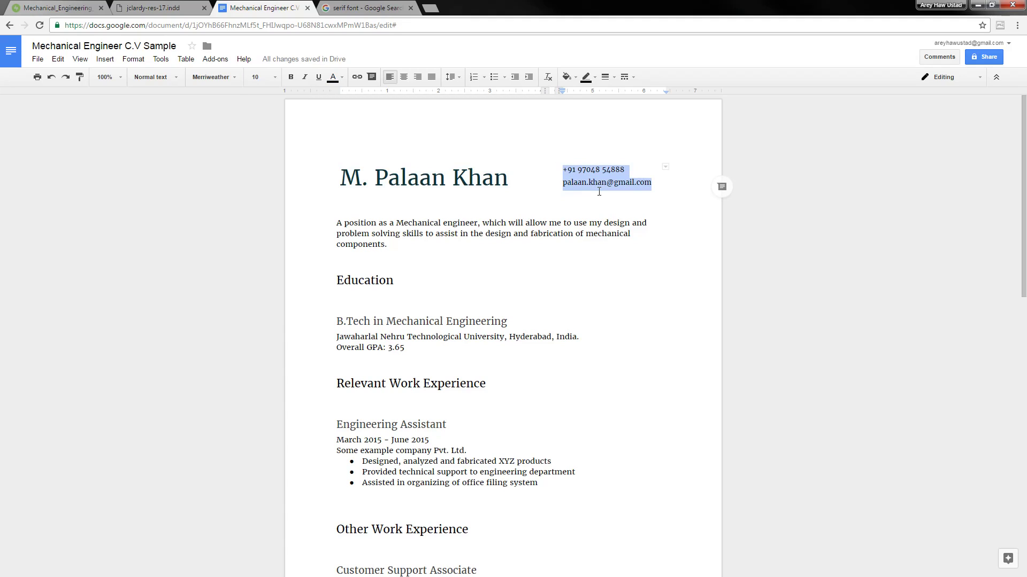
pyautogui.hotkey('ctrl', 'shift', ',')
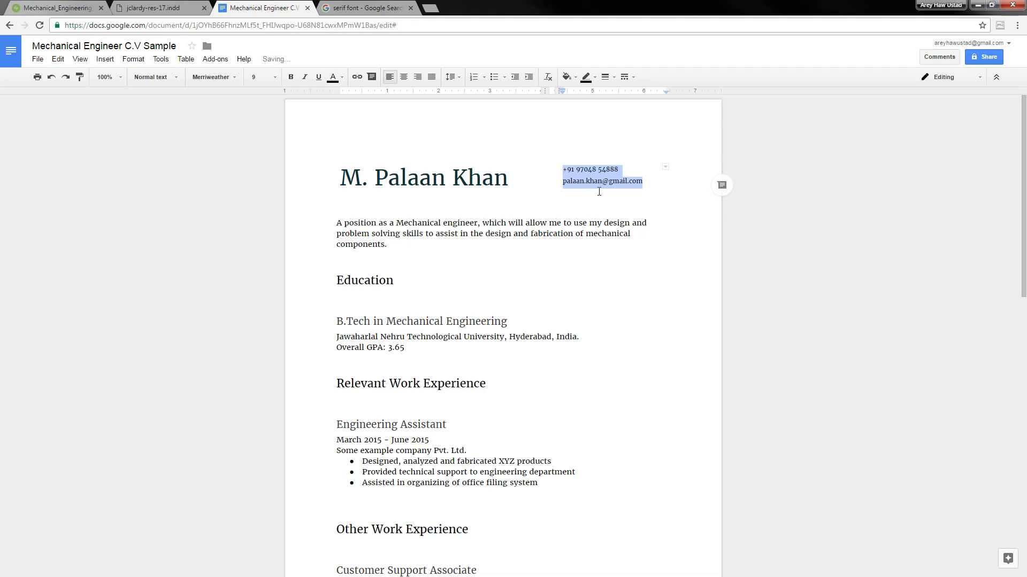
pyautogui.click(587, 262)
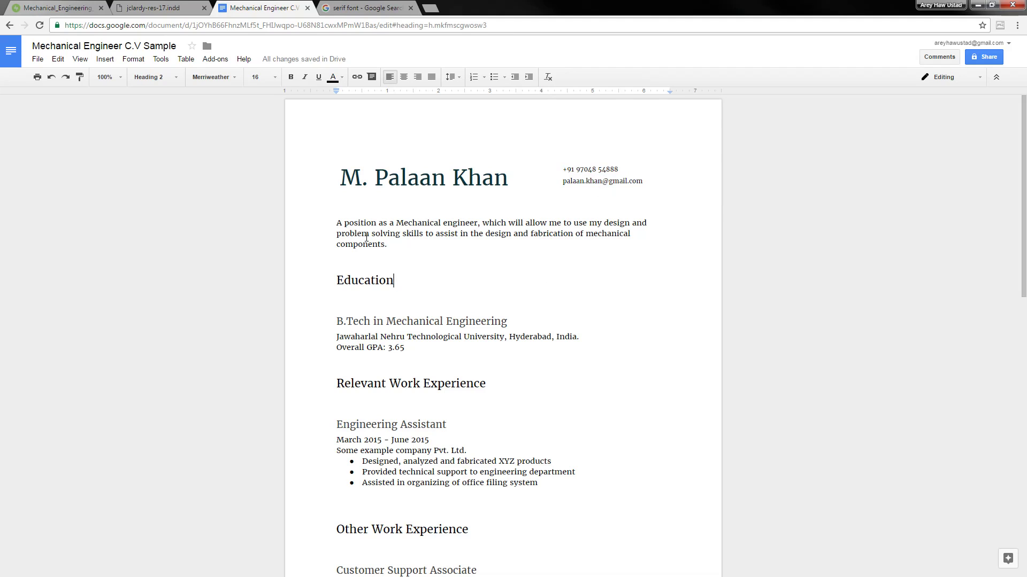
# Make the objective paragraph size 13 with 1.5 line spacing
pyautogui.moveTo(337, 226); pyautogui.dragTo(387, 243)
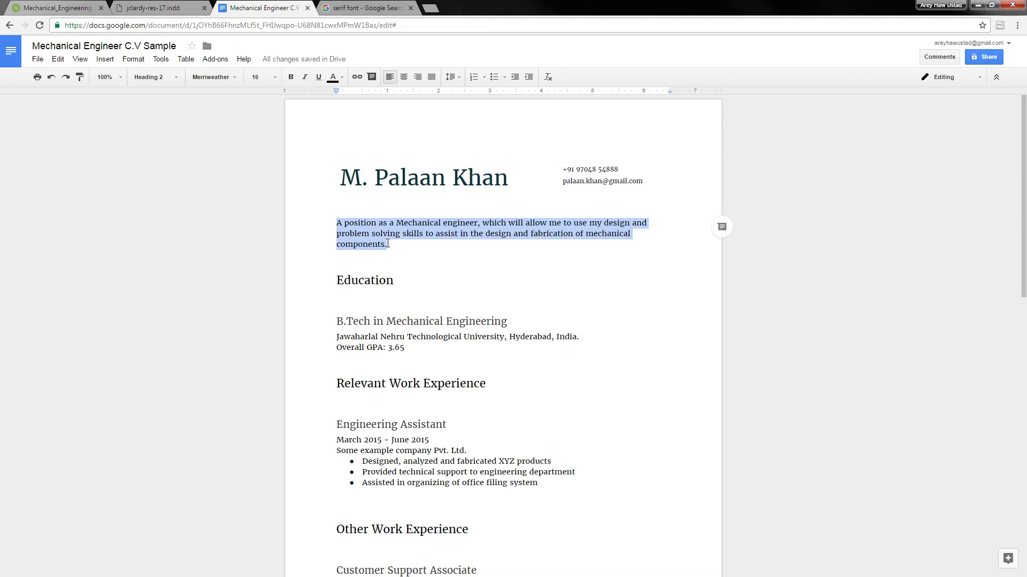
pyautogui.hotkey('ctrl', 'shift', '.')
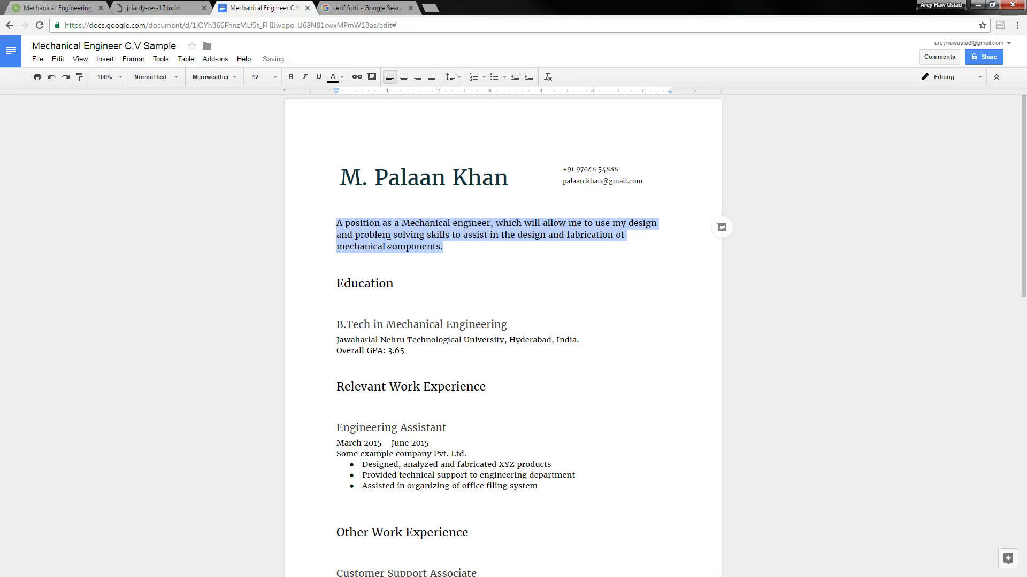
pyautogui.hotkey('ctrl', 'shift', '.')
pyautogui.click(451, 77)
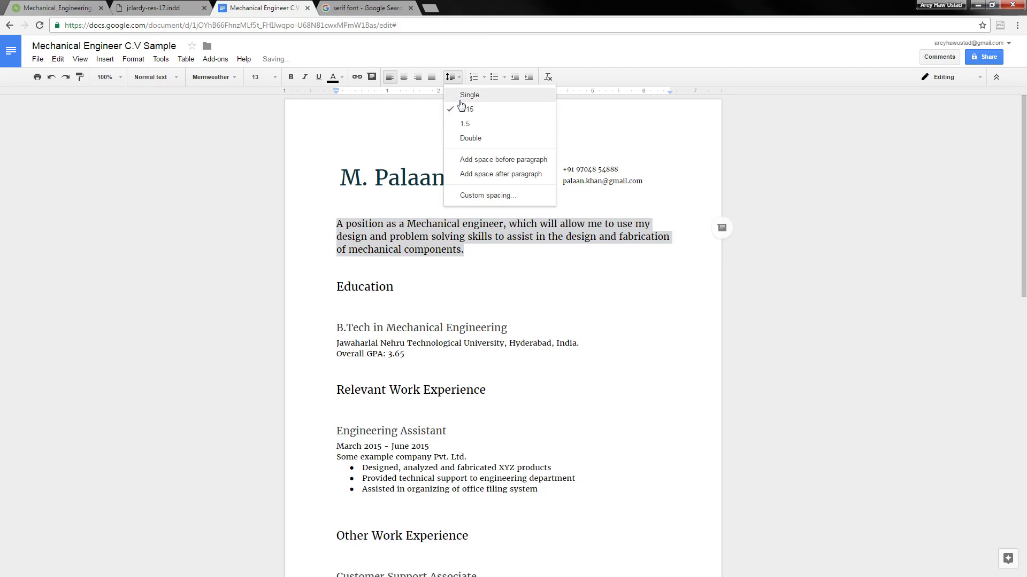
pyautogui.click(467, 124)
pyautogui.click(467, 265)
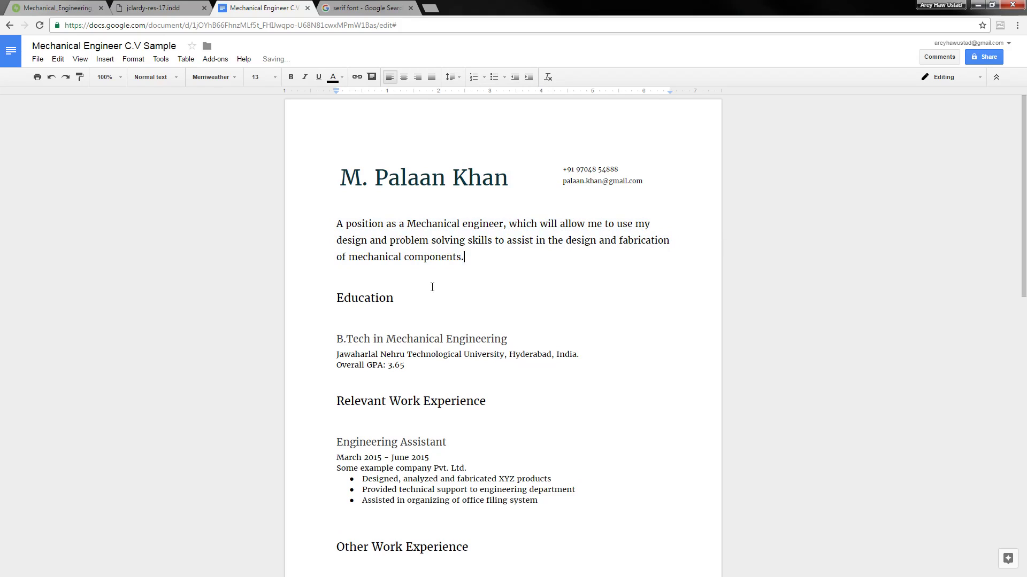
# Insert a blank line above the objective paragraph
pyautogui.click(432, 291)
pyautogui.scroll(-2, 505, 261)
pyautogui.scroll(2, 508, 257)
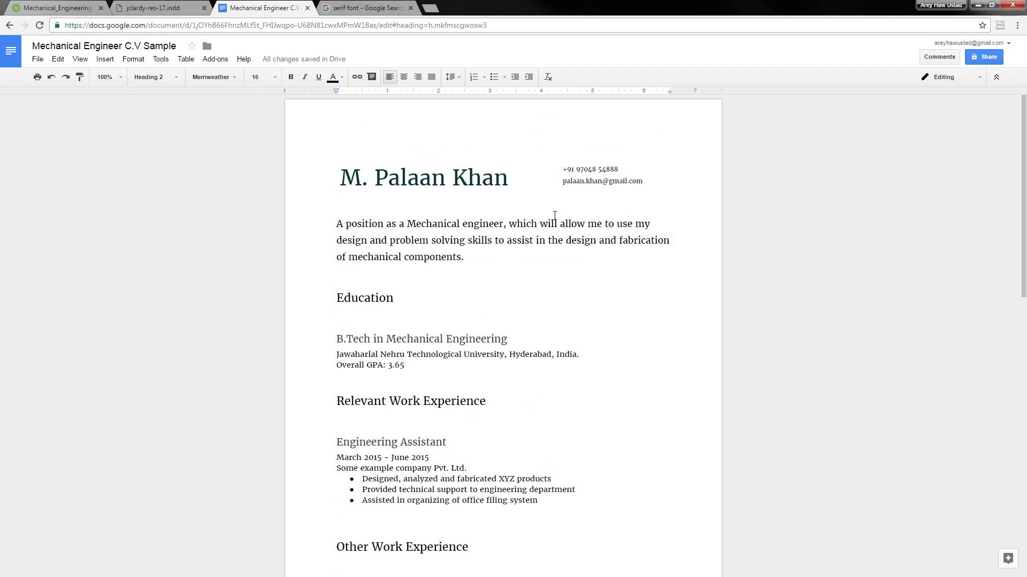
pyautogui.click(509, 199)
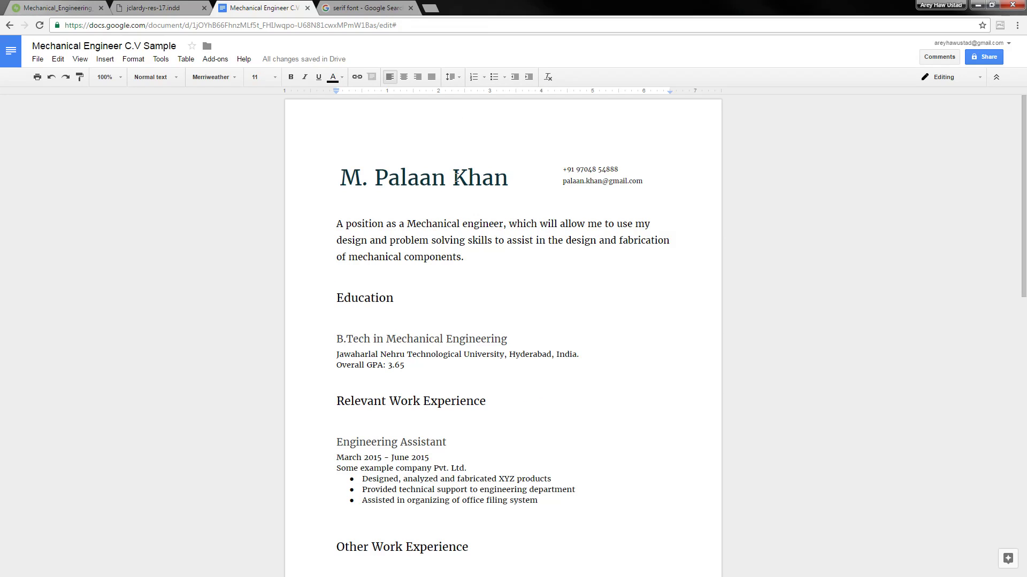
pyautogui.press('Return')
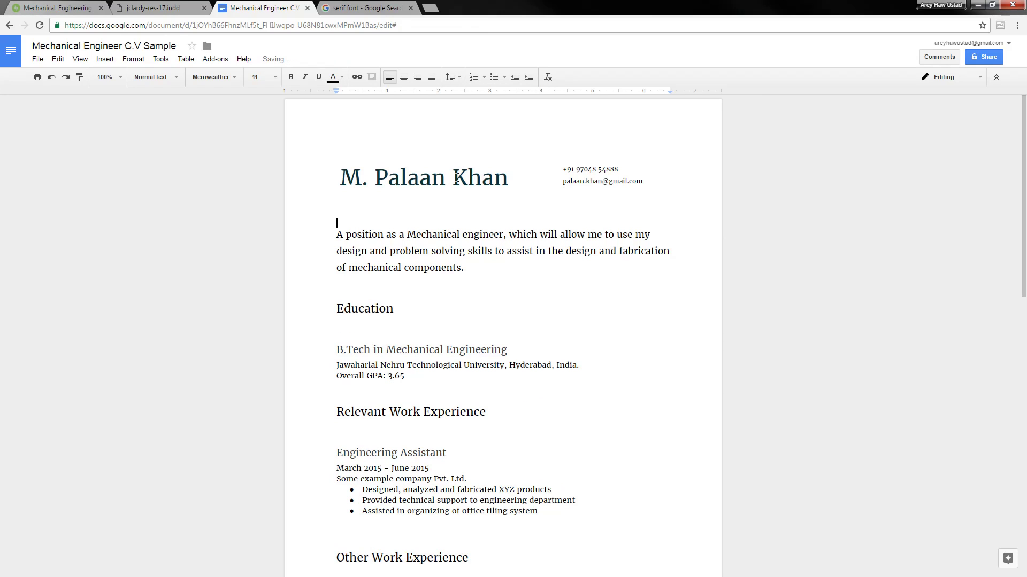
# Delete the blank lines under the Education and Relevant Work Experience headings
pyautogui.click(371, 327)
pyautogui.press('Delete')
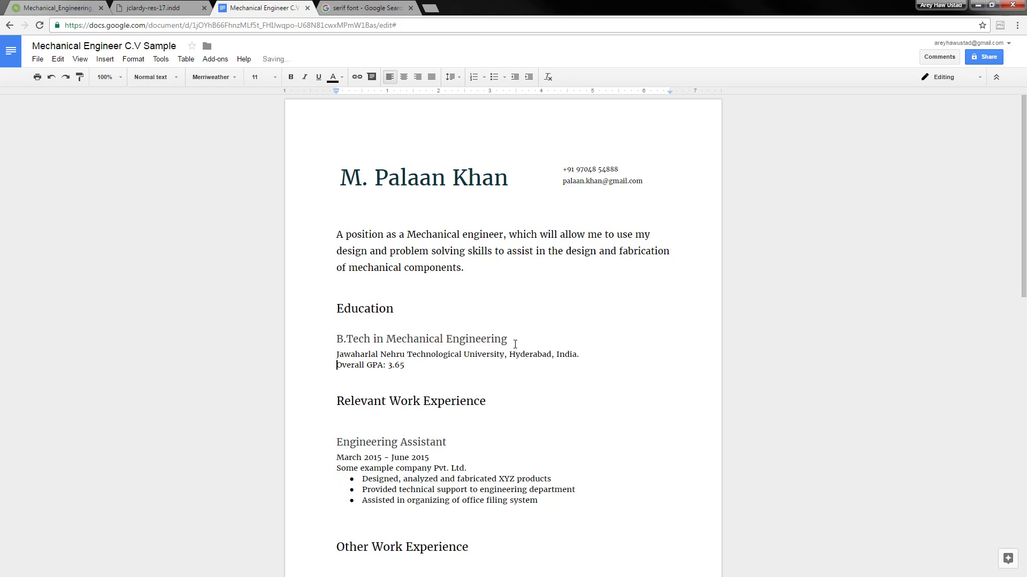
pyautogui.scroll(-3, 532, 280)
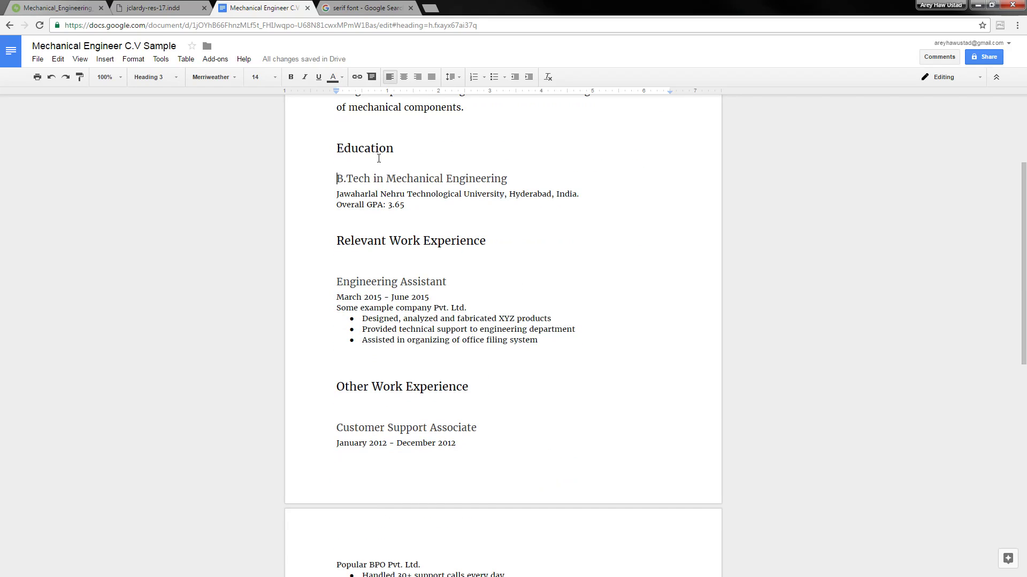
pyautogui.click(394, 255)
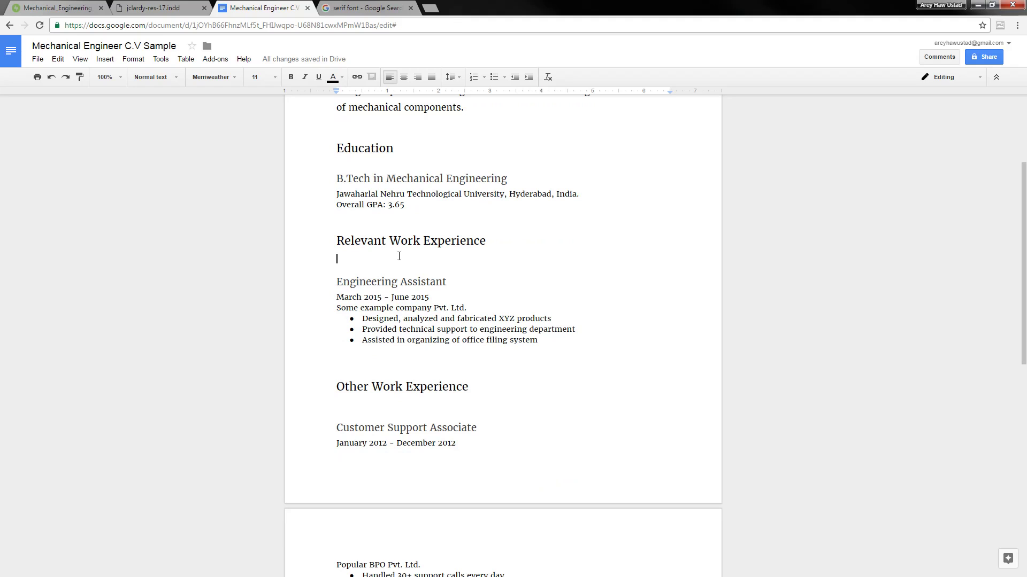
pyautogui.press('Delete')
# Delete the blank lines under the Other Work Experience and Additional Qualifications headings
pyautogui.scroll(-3, 403, 252)
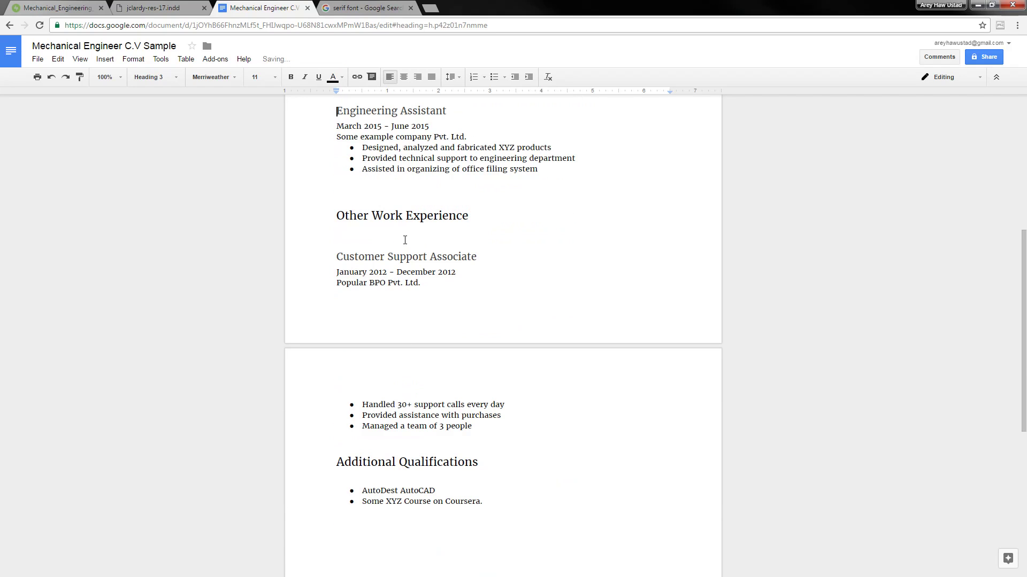
pyautogui.click(420, 228)
pyautogui.click(416, 237)
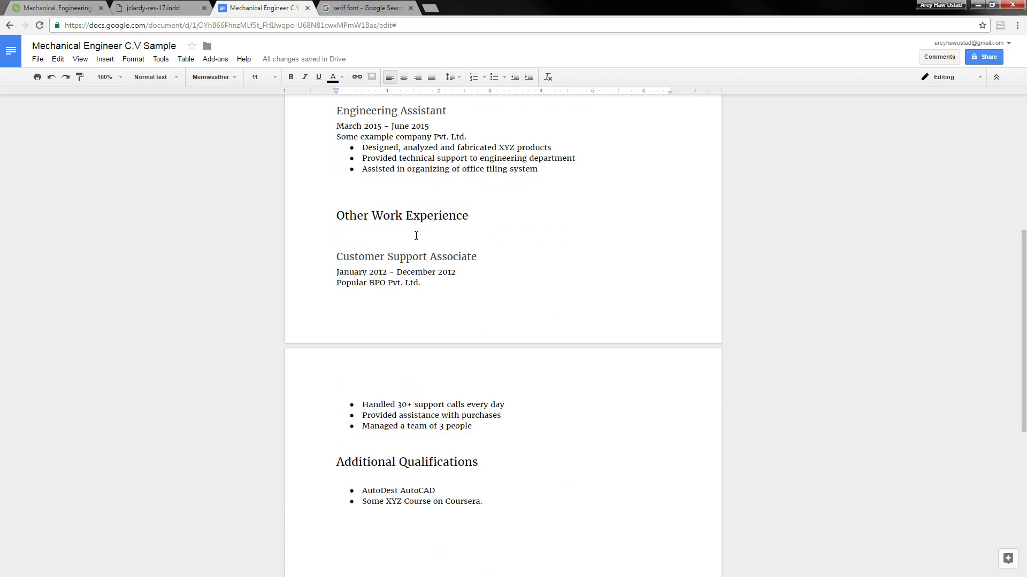
pyautogui.press('Delete')
pyautogui.scroll(-2, 412, 251)
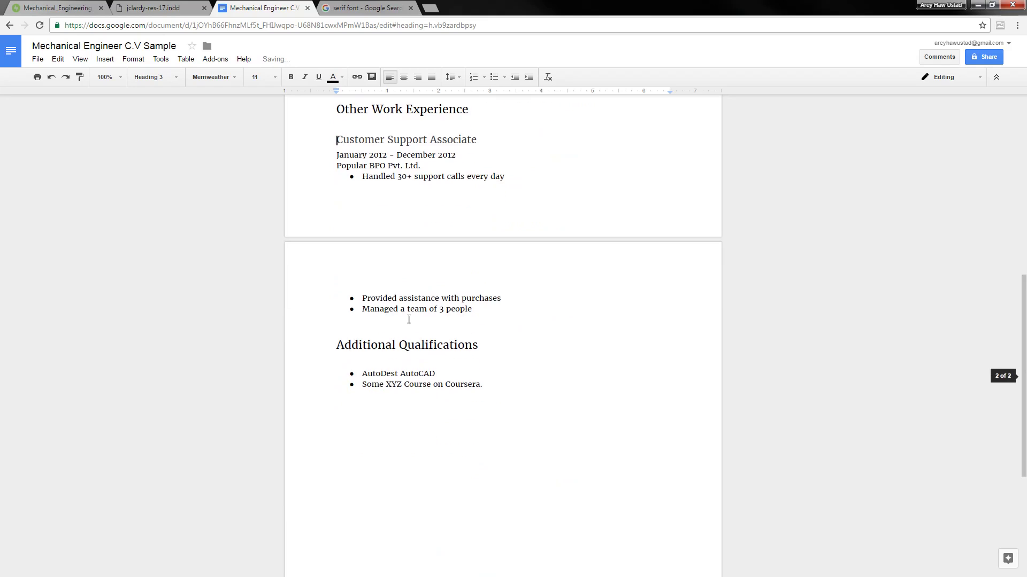
pyautogui.click(392, 362)
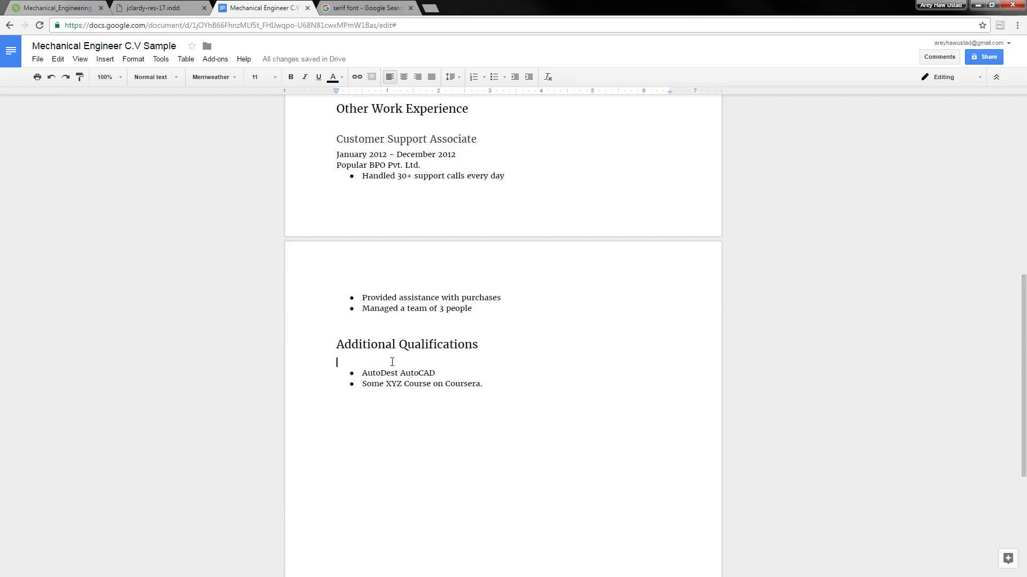
pyautogui.press('Delete')
# Scroll back up and put the caret at the end of the B.Tech heading
pyautogui.click(380, 199)
pyautogui.scroll(7, 391, 241)
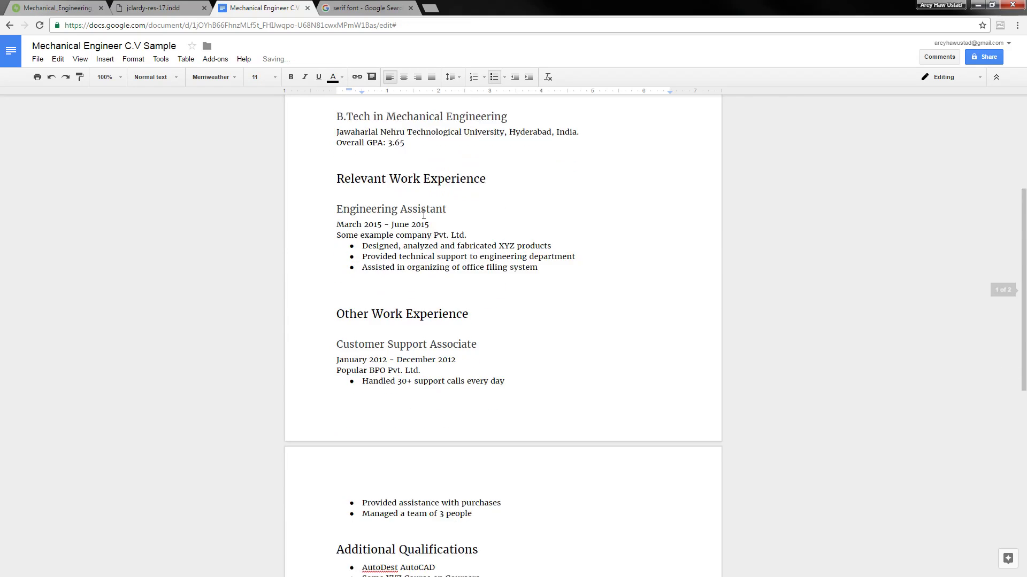
pyautogui.scroll(1, 401, 291)
pyautogui.click(477, 289)
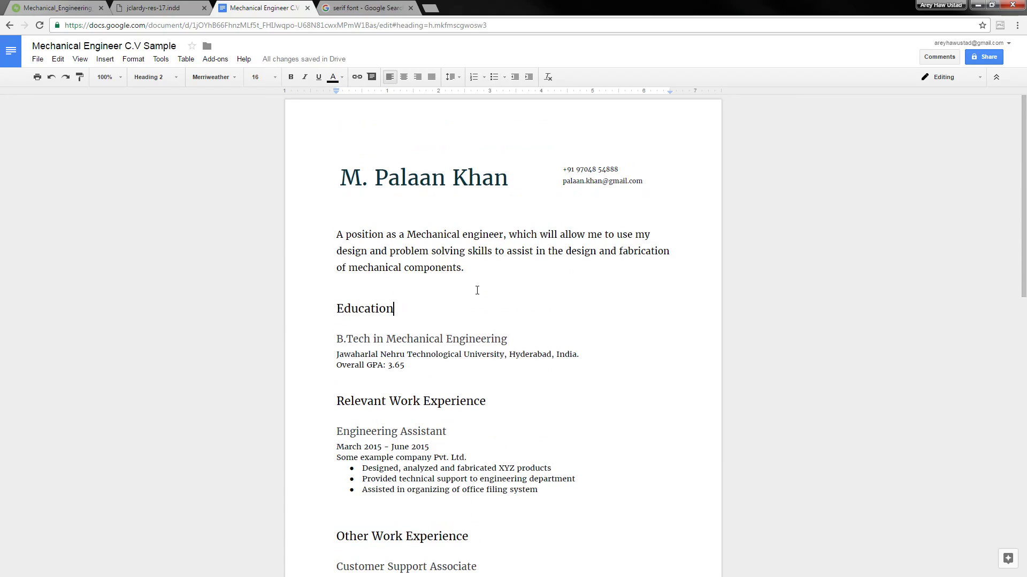
pyautogui.click(414, 339)
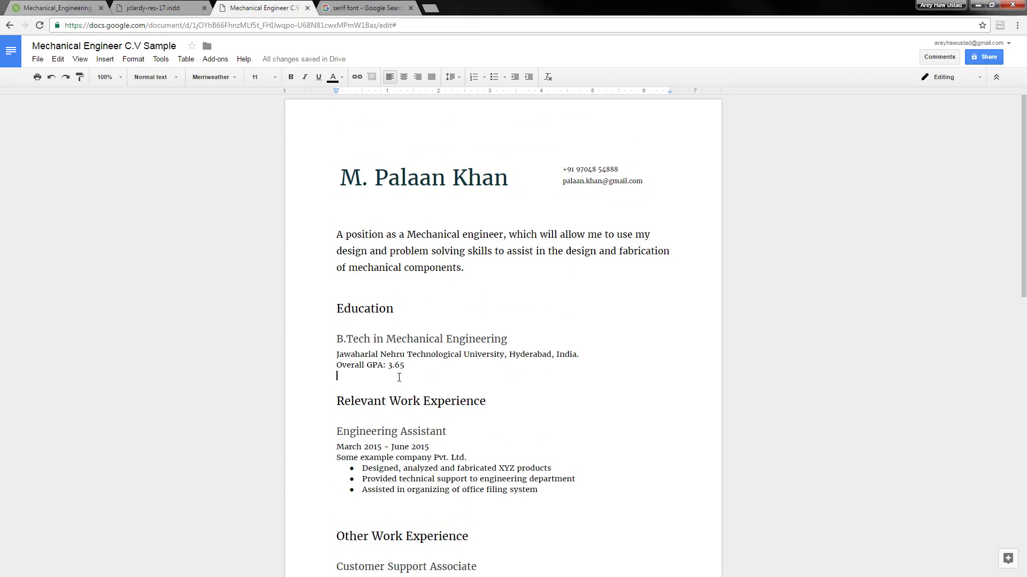
pyautogui.click(383, 339)
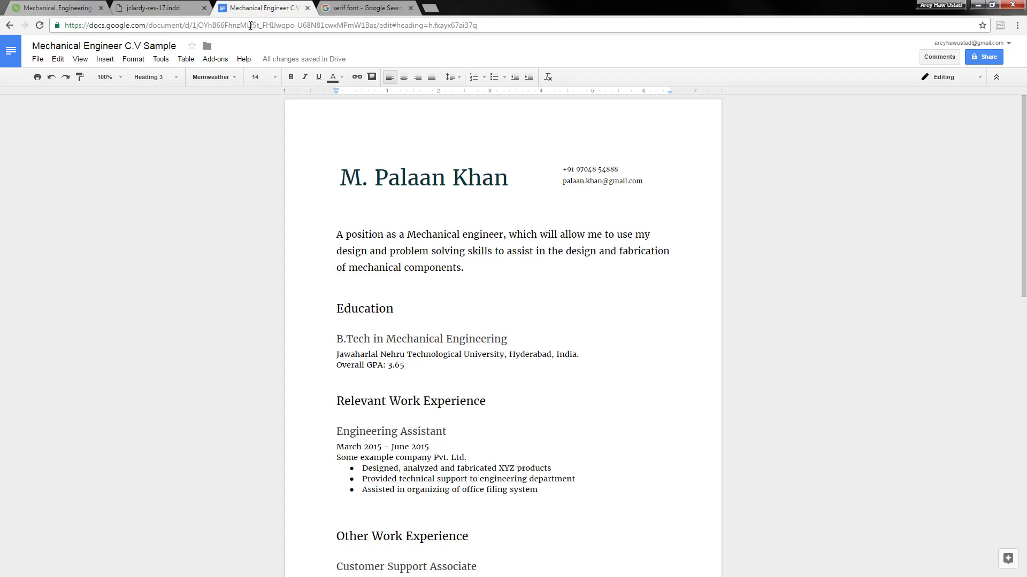
pyautogui.press('End')
# Colour the Education heading dark cornflower blue 2
pyautogui.doubleClick(365, 309)
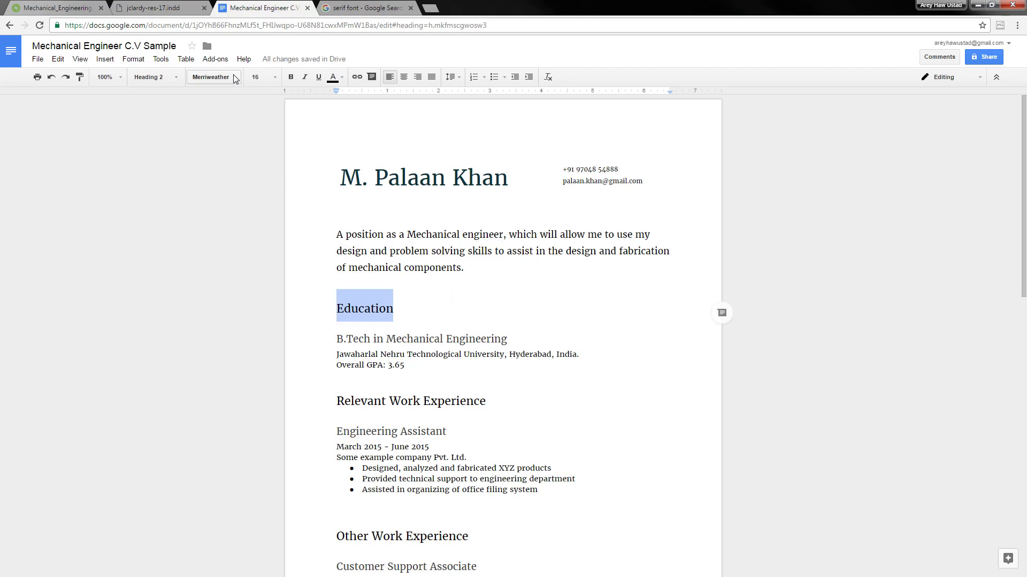
pyautogui.click(332, 77)
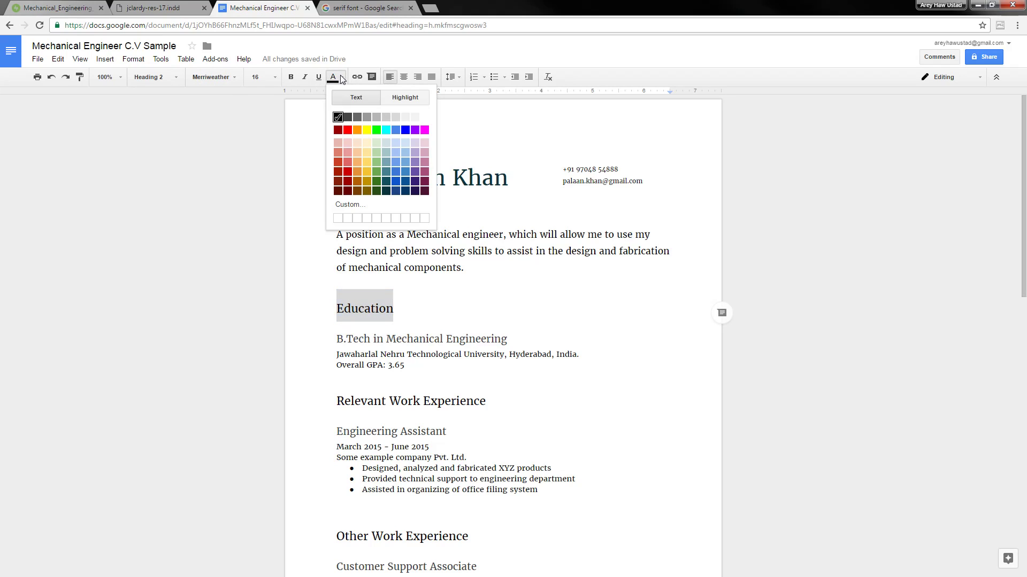
pyautogui.click(404, 182)
pyautogui.click(373, 310)
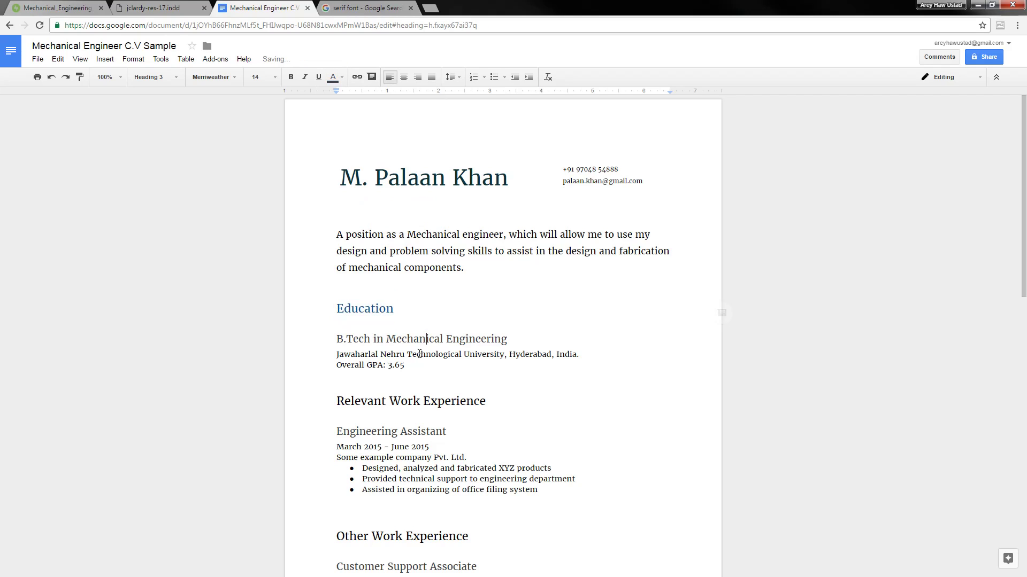
pyautogui.doubleClick(373, 310)
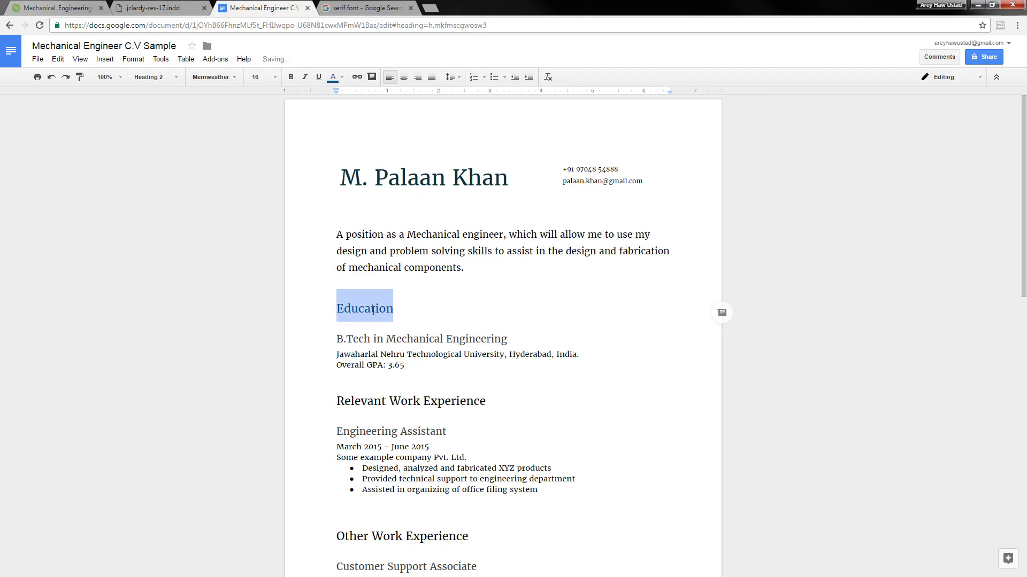
pyautogui.click(416, 318)
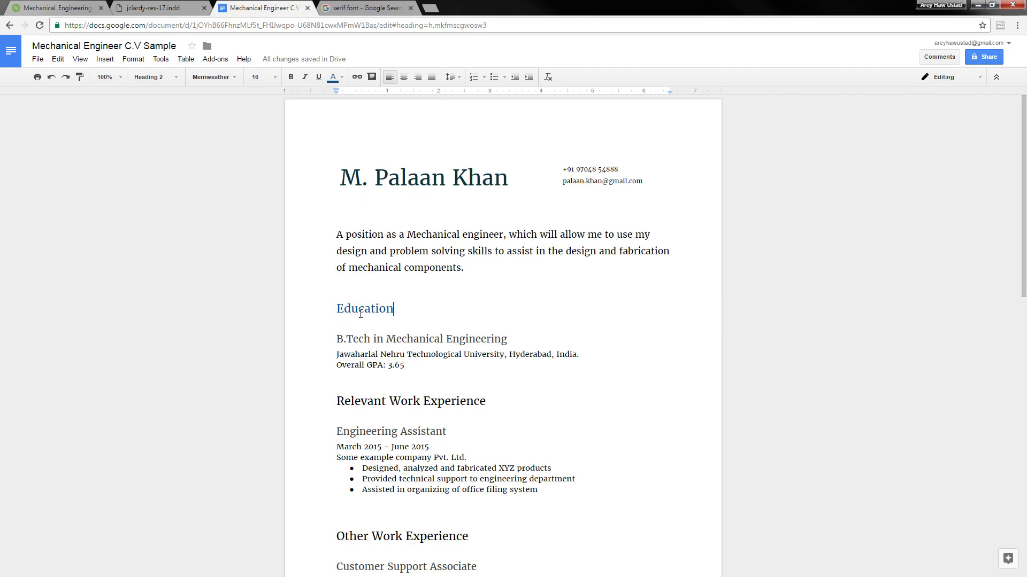
# Update Heading 2 to match Education, turning every section heading blue
pyautogui.click(229, 79)
pyautogui.click(228, 79)
pyautogui.click(142, 77)
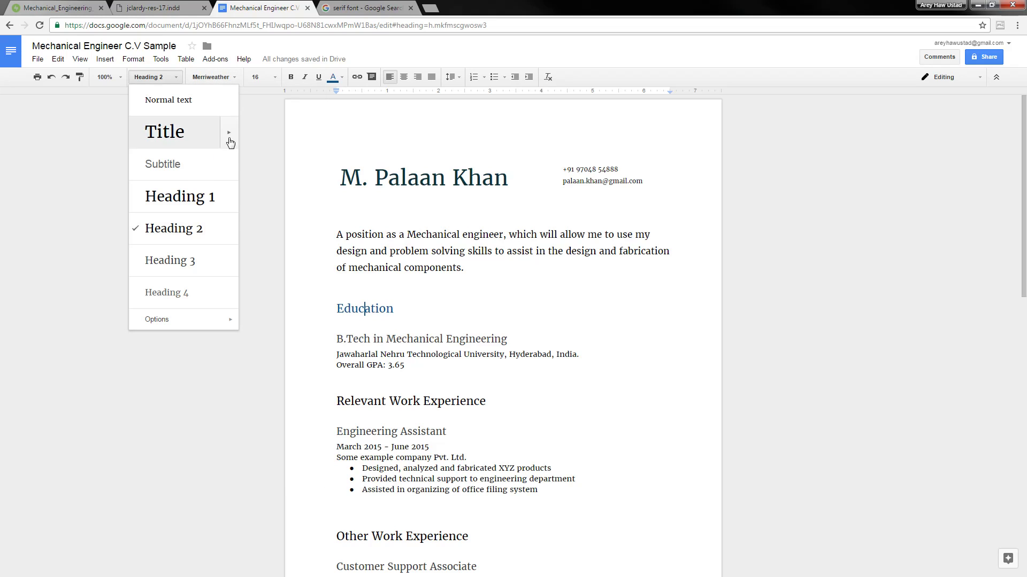
pyautogui.moveTo(229, 231)
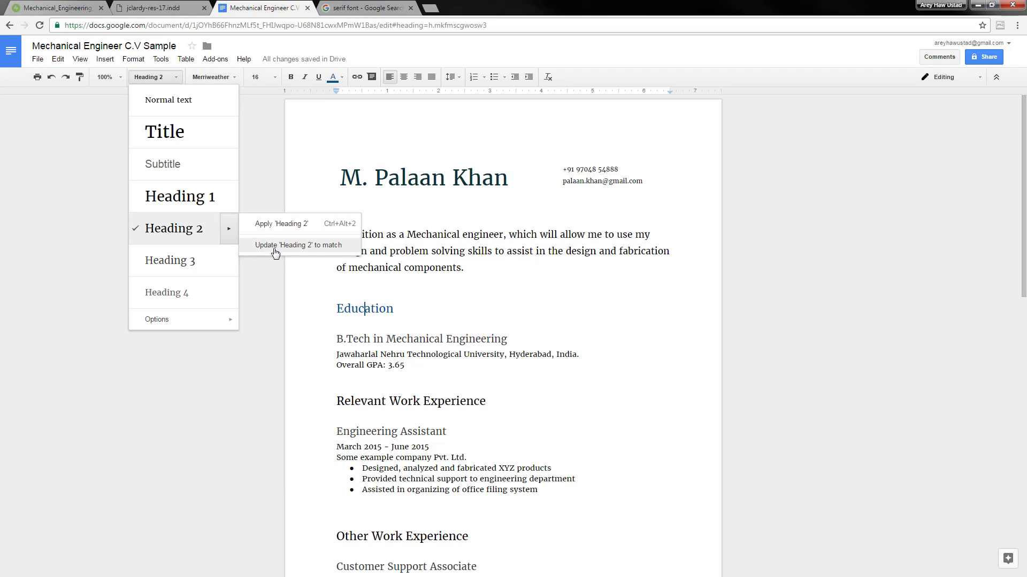
pyautogui.click(318, 250)
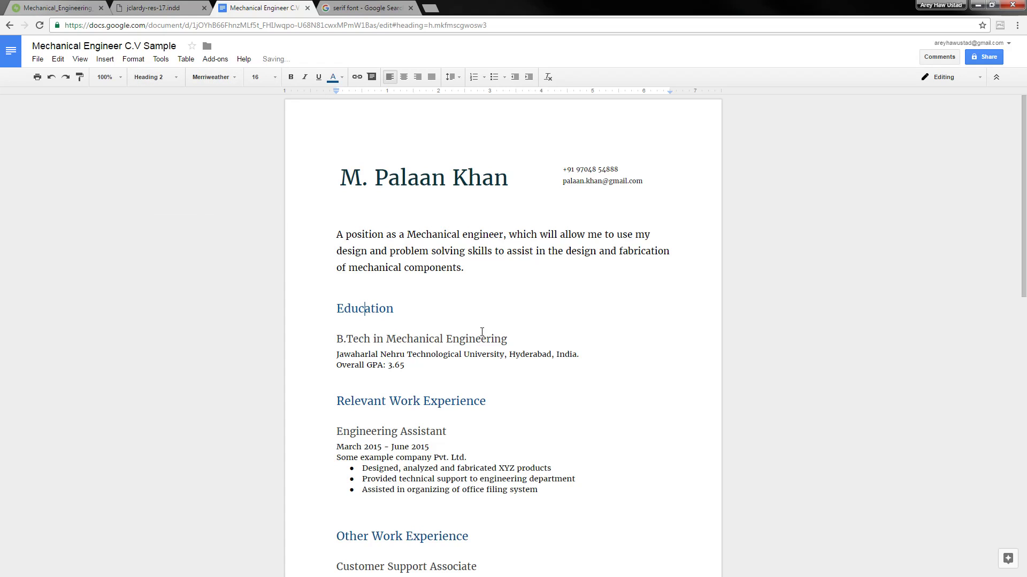
pyautogui.scroll(-9, 482, 332)
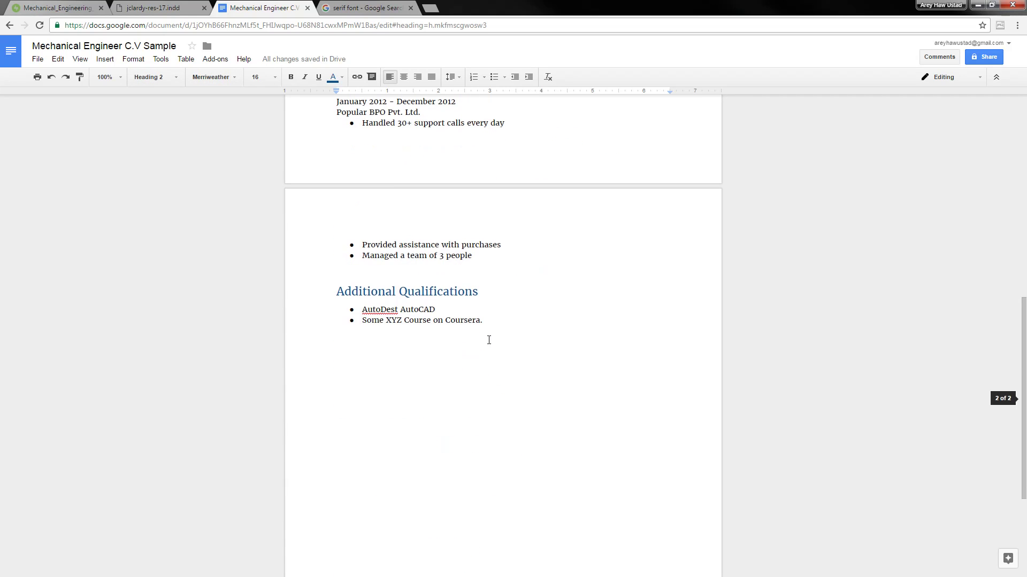
pyautogui.scroll(10, 489, 340)
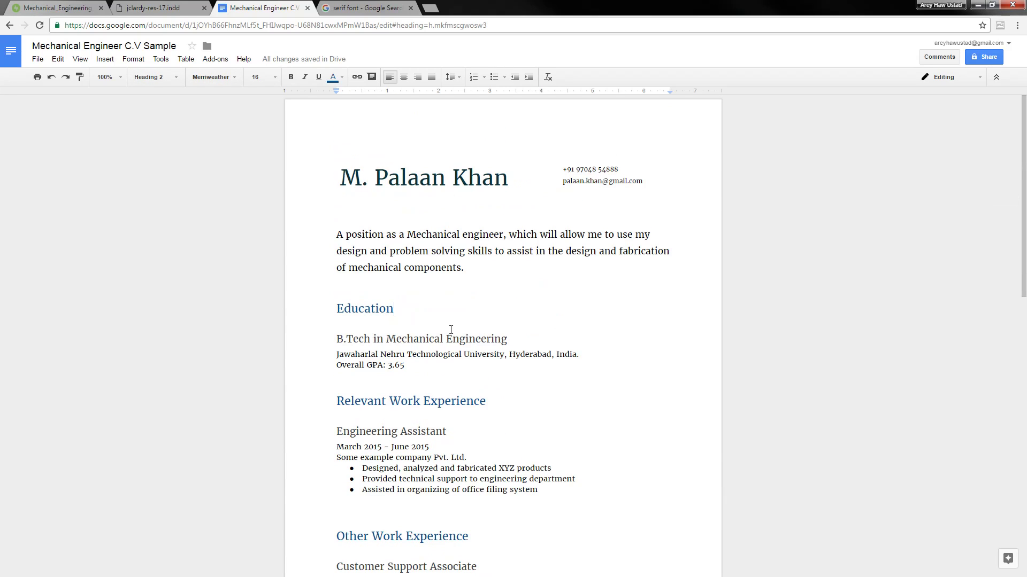
# Select the B.Tech in Mechanical Engineering heading, then deselect it
pyautogui.click(451, 337)
pyautogui.scroll(-2, 415, 231)
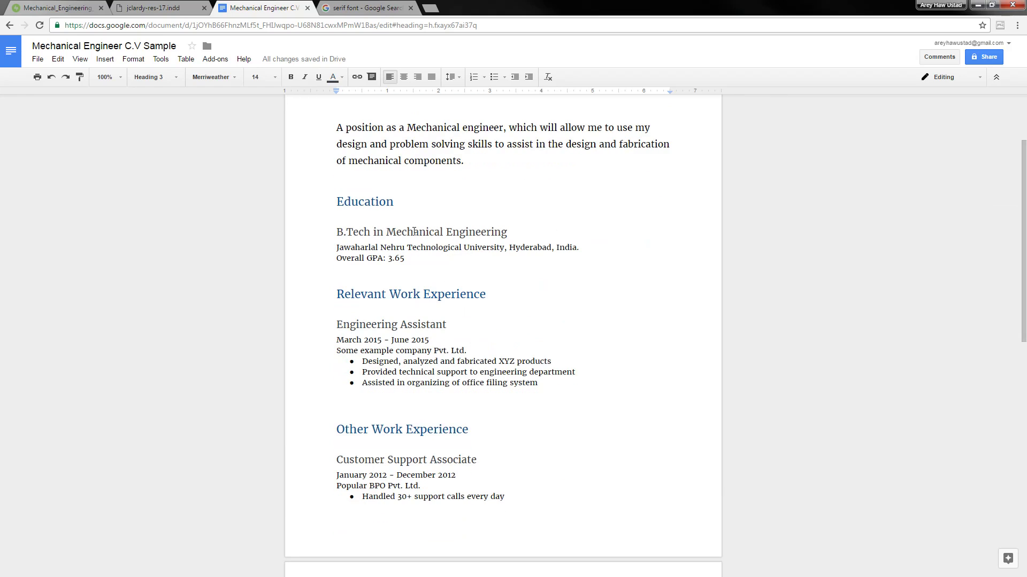
pyautogui.doubleClick(361, 235)
pyautogui.hotkey('shift', 'End')
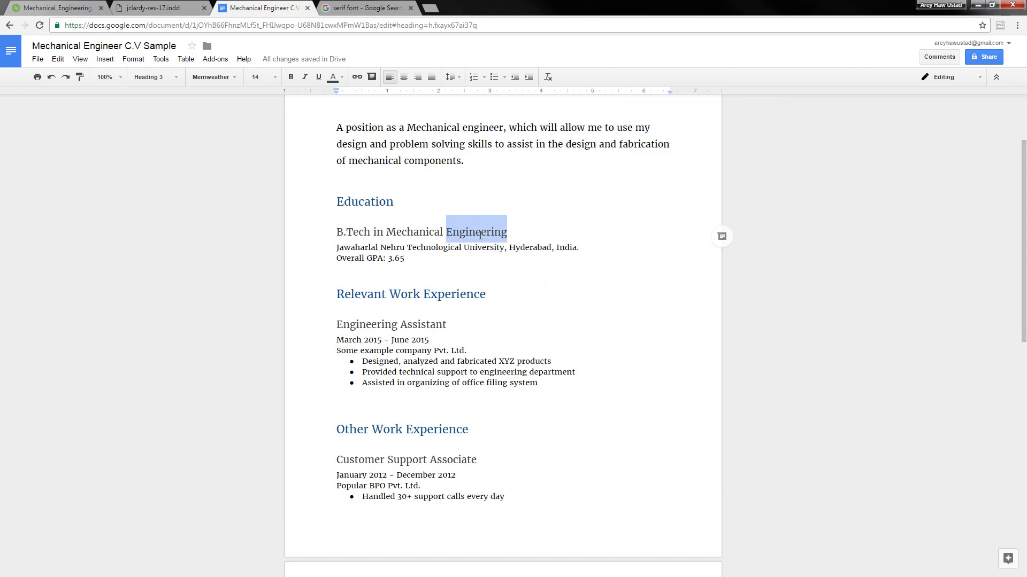
pyautogui.keyDown('shift'); pyautogui.click(340, 234); pyautogui.keyUp('shift')
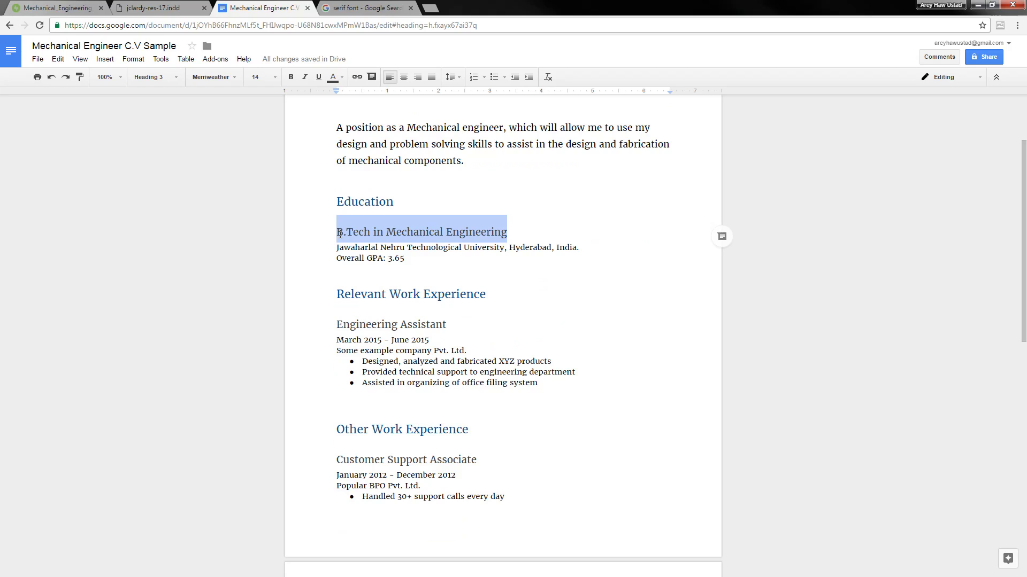
pyautogui.click(377, 234)
# Look through the paragraph style list without applying a style
pyautogui.click(397, 179)
pyautogui.scroll(3, 391, 202)
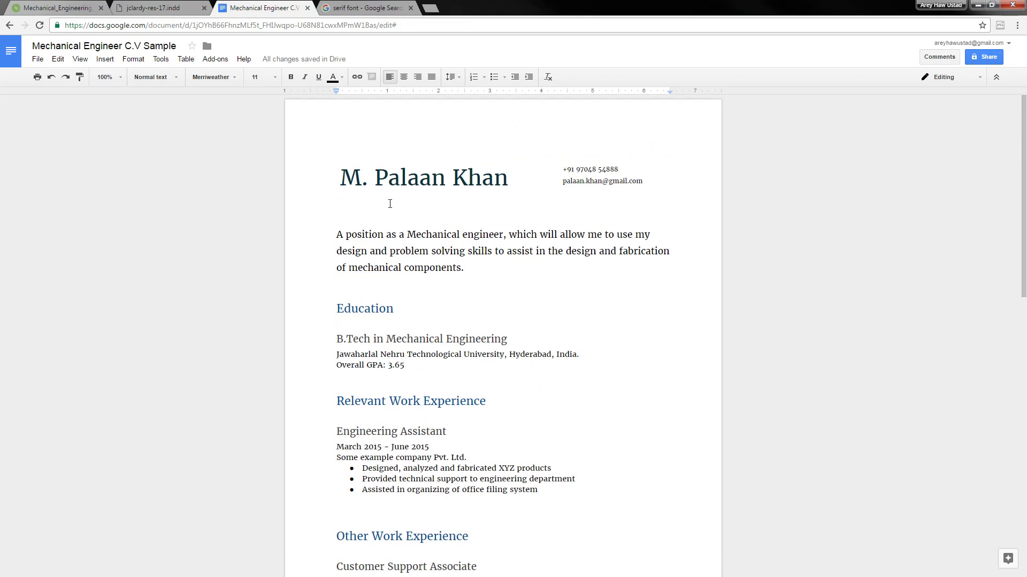
pyautogui.click(180, 84)
pyautogui.click(468, 271)
pyautogui.click(468, 272)
pyautogui.click(357, 354)
pyautogui.scroll(-2, 394, 345)
pyautogui.scroll(2, 417, 343)
# Colour the email address in the header grey
pyautogui.moveTo(564, 182); pyautogui.dragTo(642, 183)
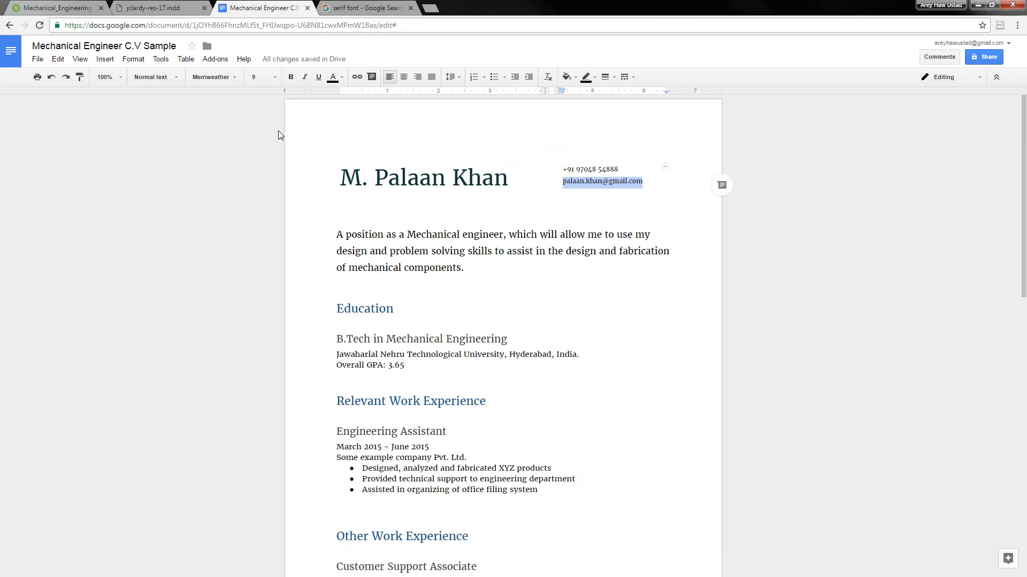
pyautogui.click(340, 77)
pyautogui.click(357, 117)
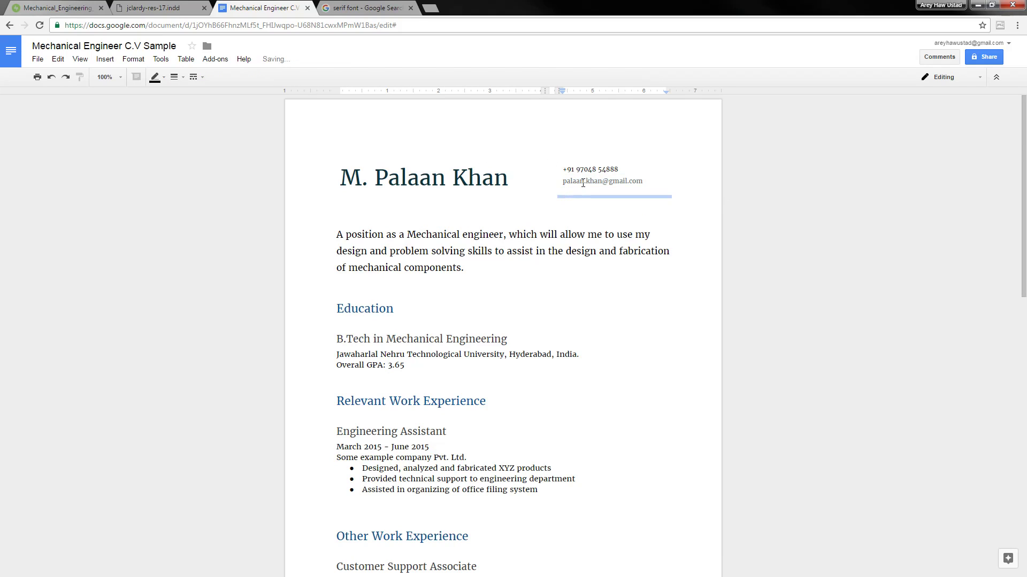
pyautogui.moveTo(563, 182); pyautogui.dragTo(630, 178)
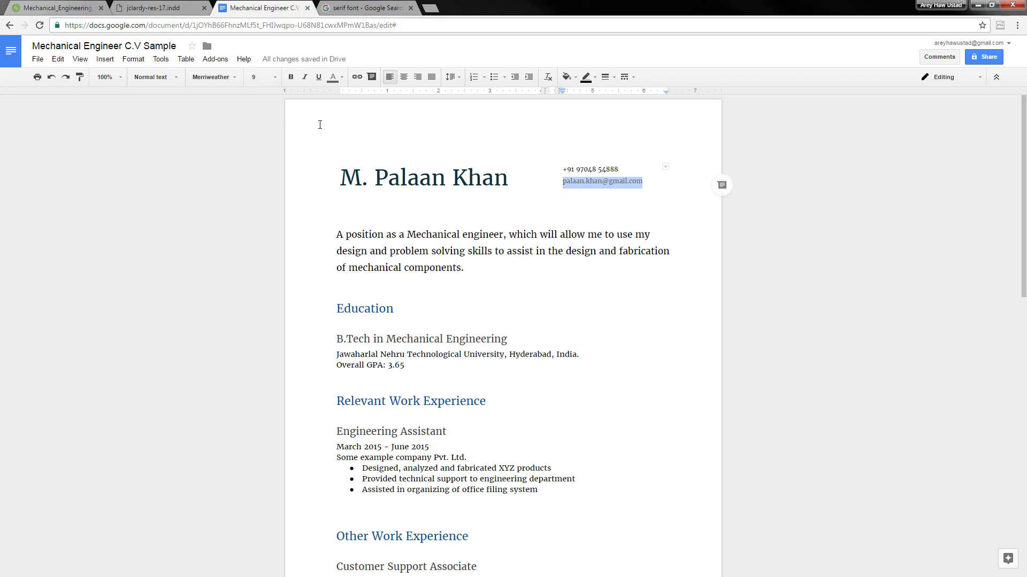
# Update Normal text to match the grey email, making body text smaller and grey
pyautogui.click(158, 81)
pyautogui.moveTo(233, 105)
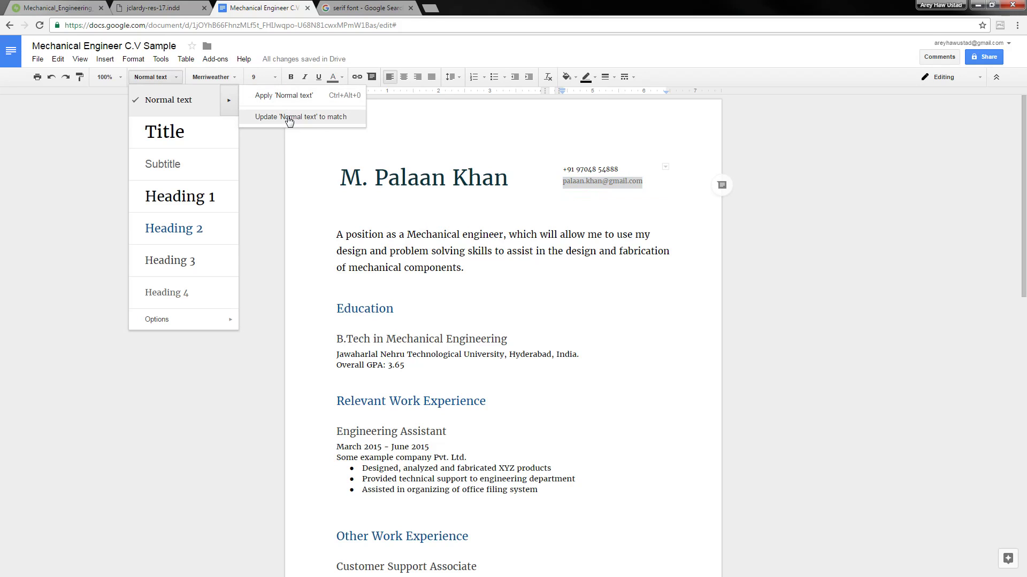
pyautogui.click(289, 116)
pyautogui.click(501, 322)
pyautogui.scroll(-3, 568, 291)
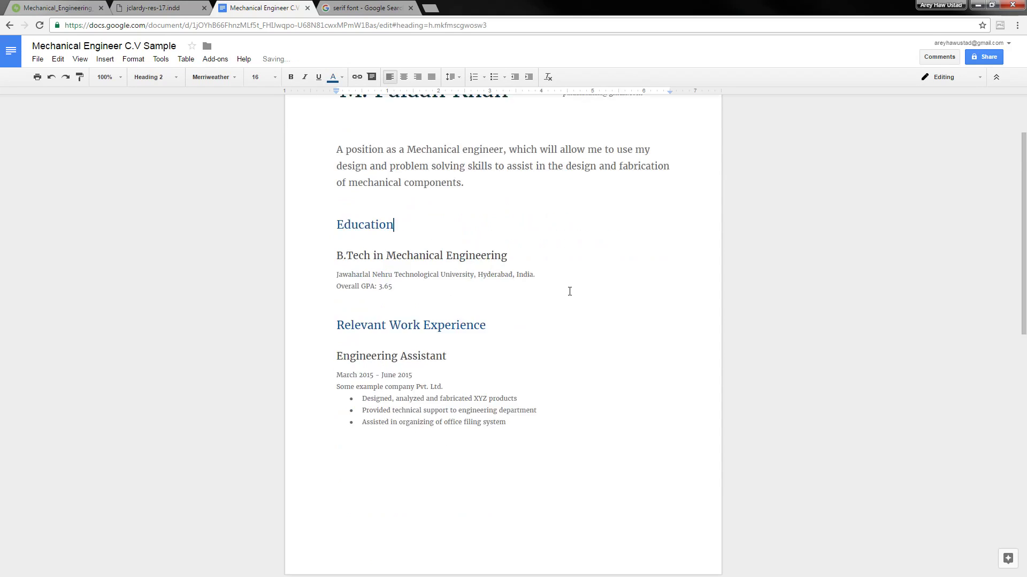
pyautogui.scroll(2, 577, 292)
# Make 'Mechanical engineer' in the objective bold and dark blue
pyautogui.click(454, 225)
pyautogui.click(409, 177)
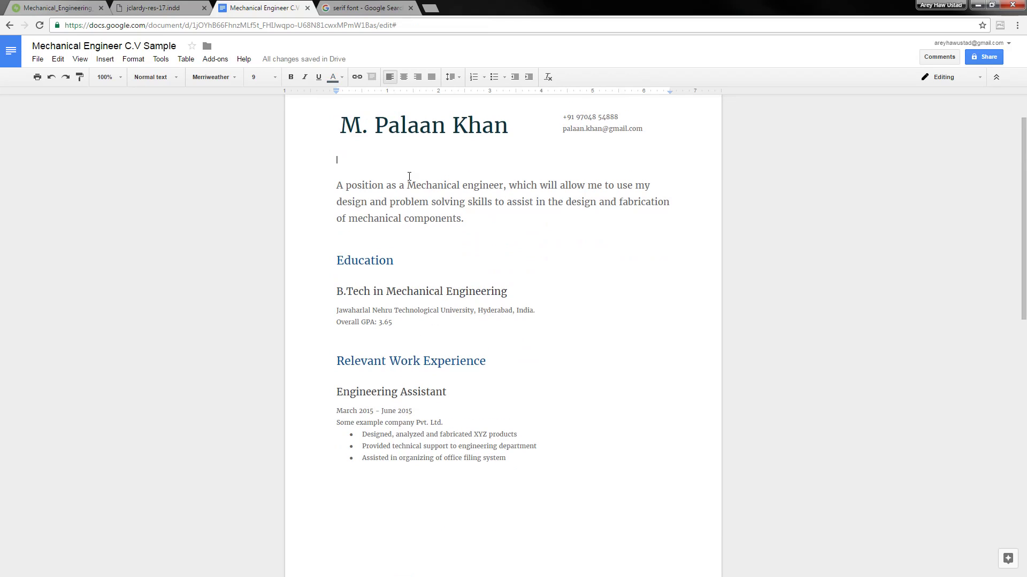
pyautogui.moveTo(417, 185); pyautogui.dragTo(503, 186)
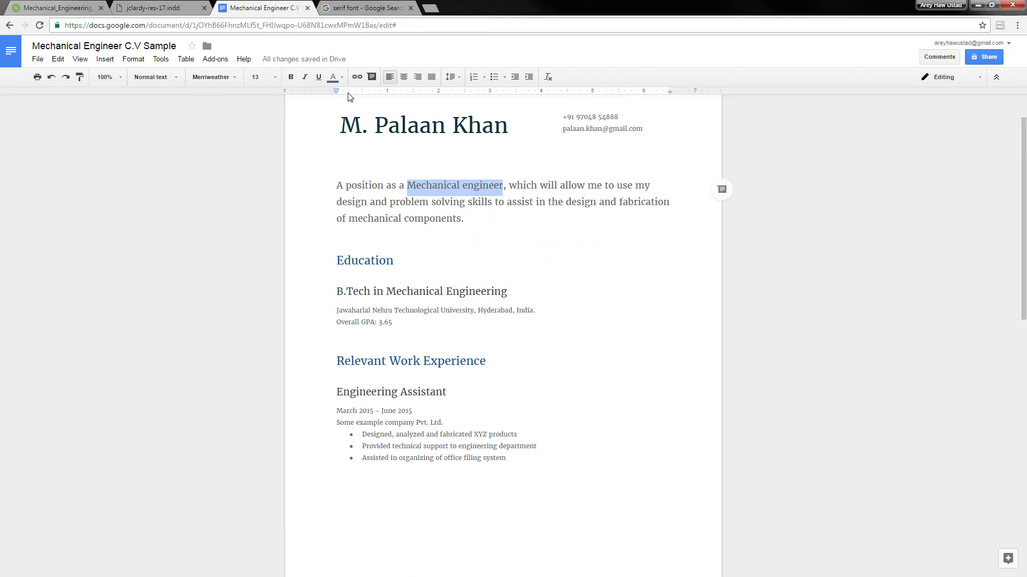
pyautogui.click(342, 80)
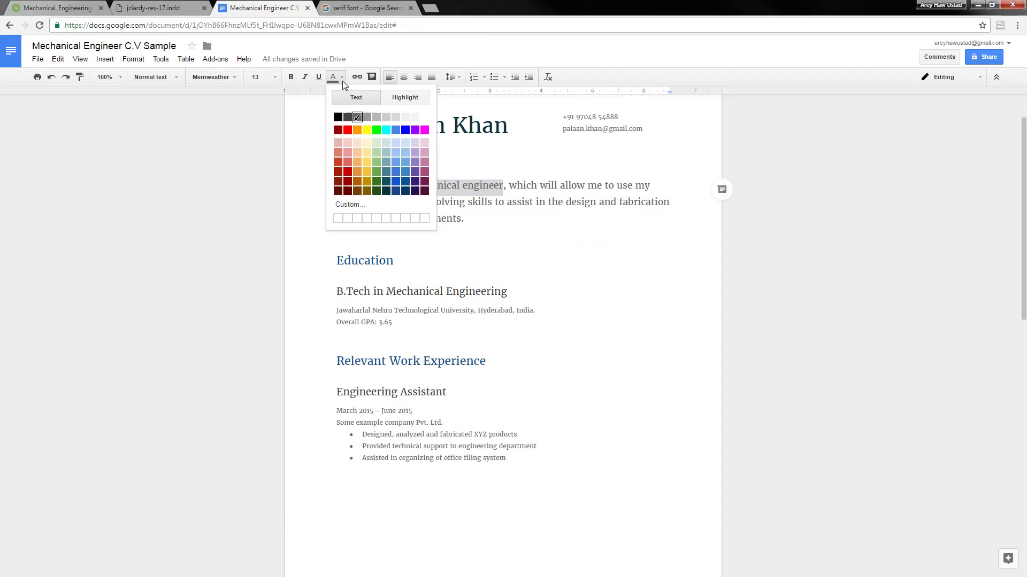
pyautogui.click(405, 181)
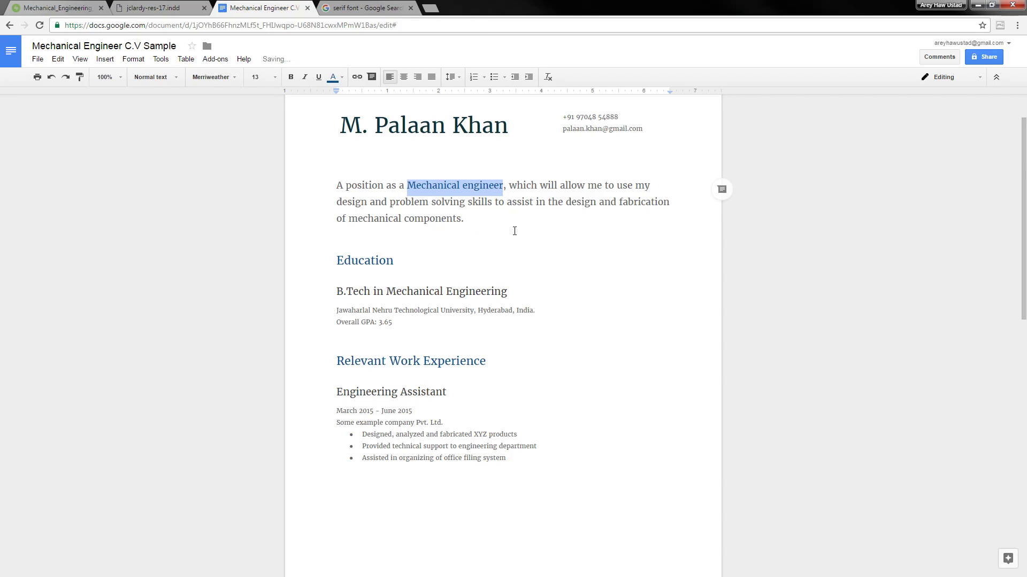
pyautogui.hotkey('ctrl', 'b')
pyautogui.click(510, 230)
pyautogui.click(490, 268)
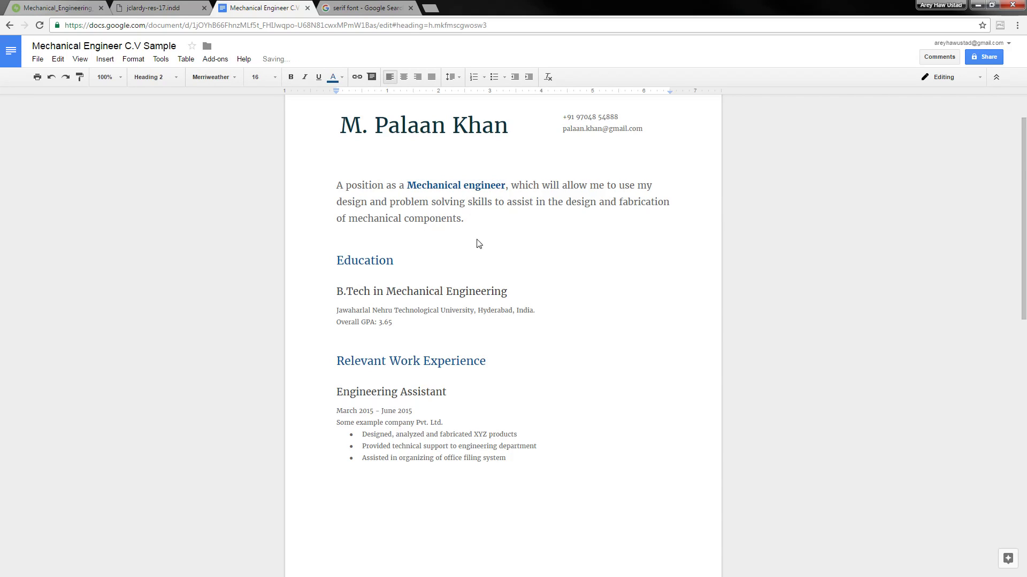
# Colour the name at the top of the CV dark blue
pyautogui.scroll(1, 478, 244)
pyautogui.moveTo(341, 179); pyautogui.dragTo(493, 181)
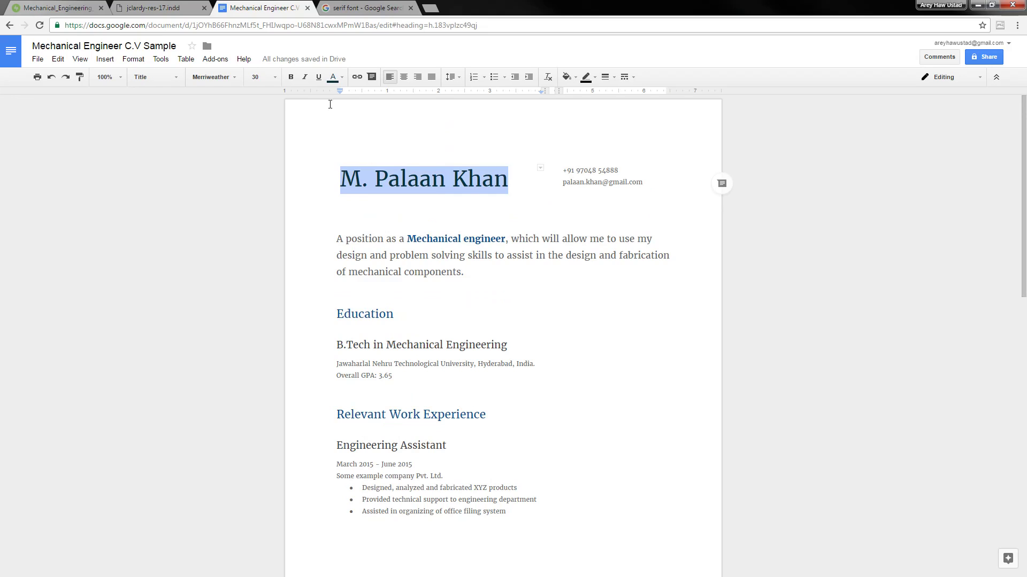
pyautogui.click(333, 77)
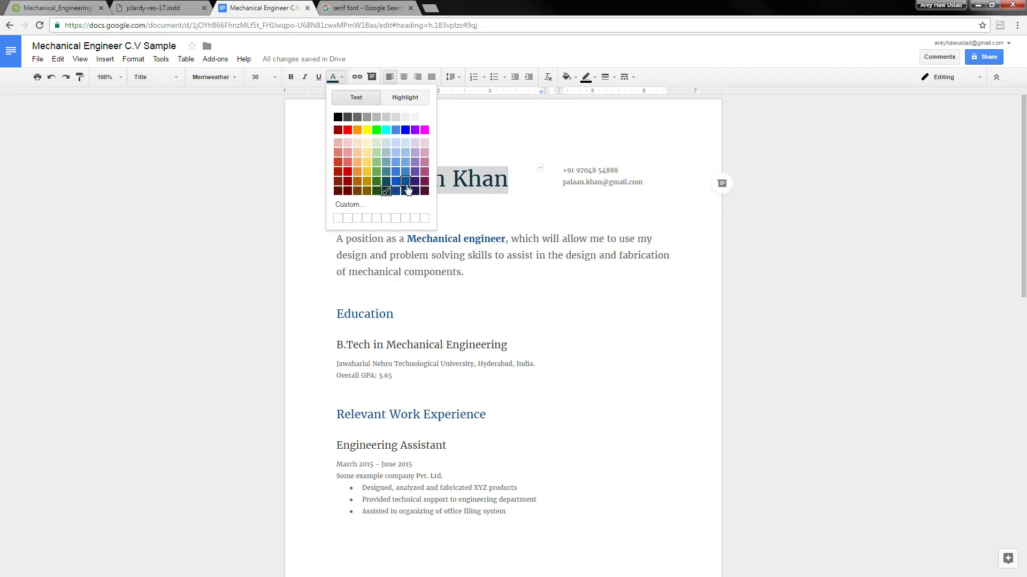
pyautogui.click(406, 182)
pyautogui.click(499, 282)
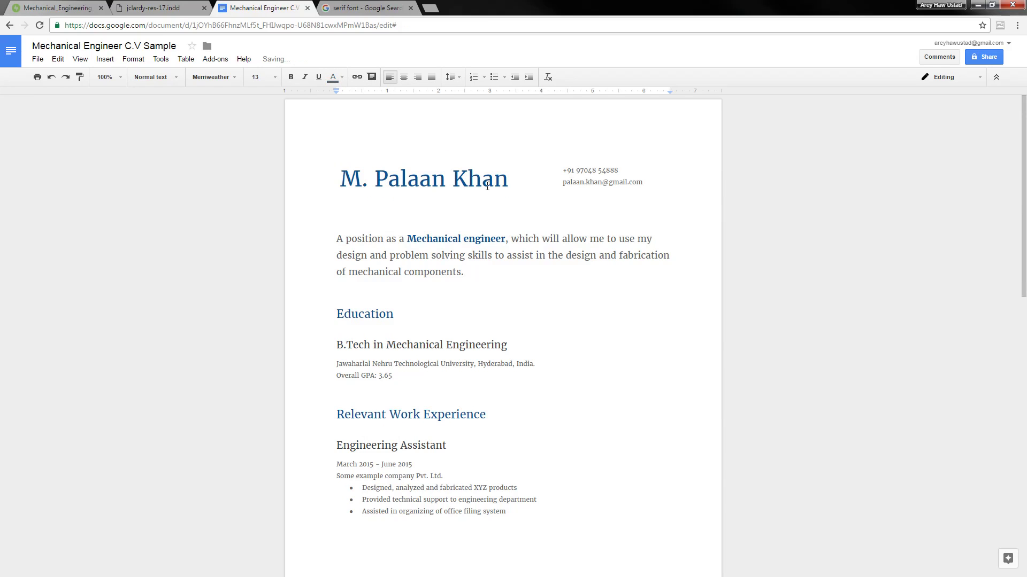
pyautogui.click(518, 301)
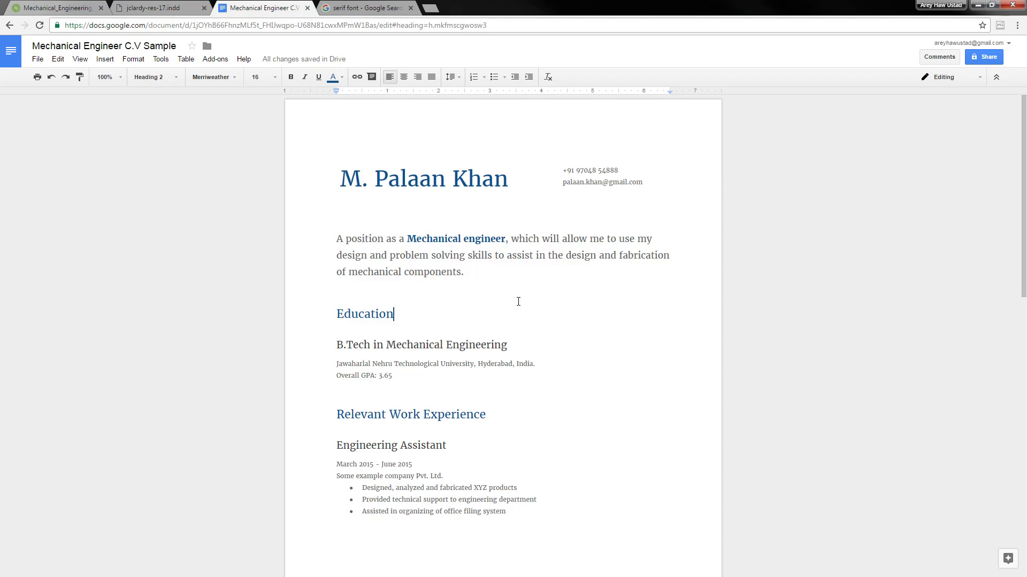
pyautogui.scroll(-2, 453, 279)
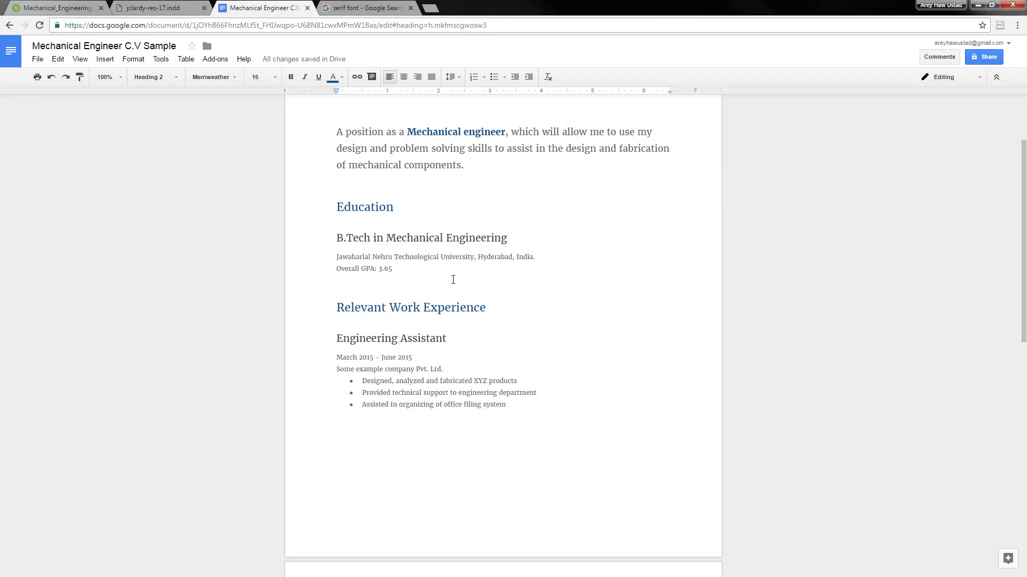
# Try Heading 4 on the university line, then undo it
pyautogui.click(402, 257)
pyautogui.moveTo(336, 258); pyautogui.dragTo(537, 258)
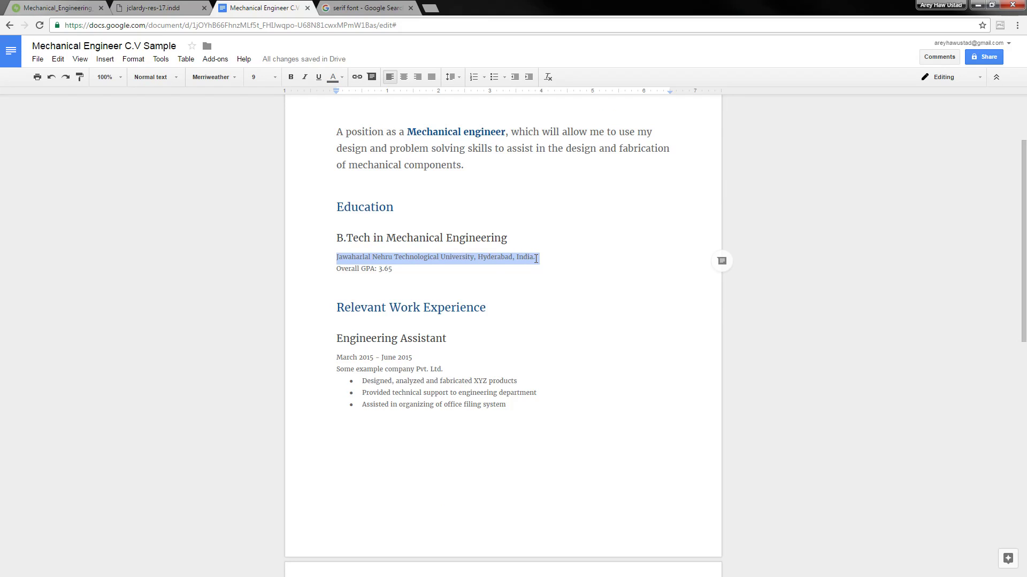
pyautogui.click(174, 77)
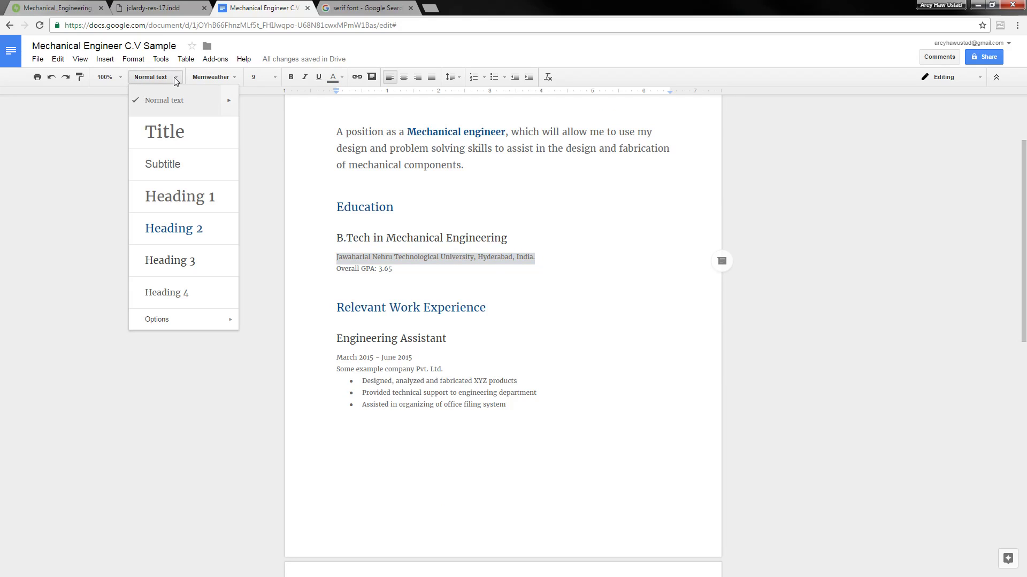
pyautogui.click(210, 300)
pyautogui.hotkey('ctrl', 'z')
# Make the university line under B.Tech bold and dark blue
pyautogui.click(451, 308)
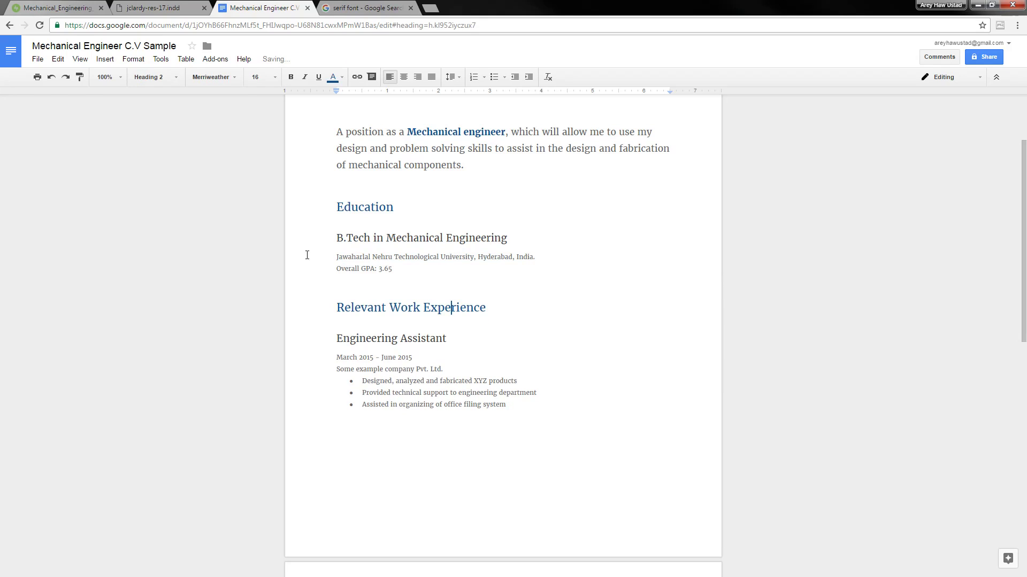
pyautogui.click(441, 279)
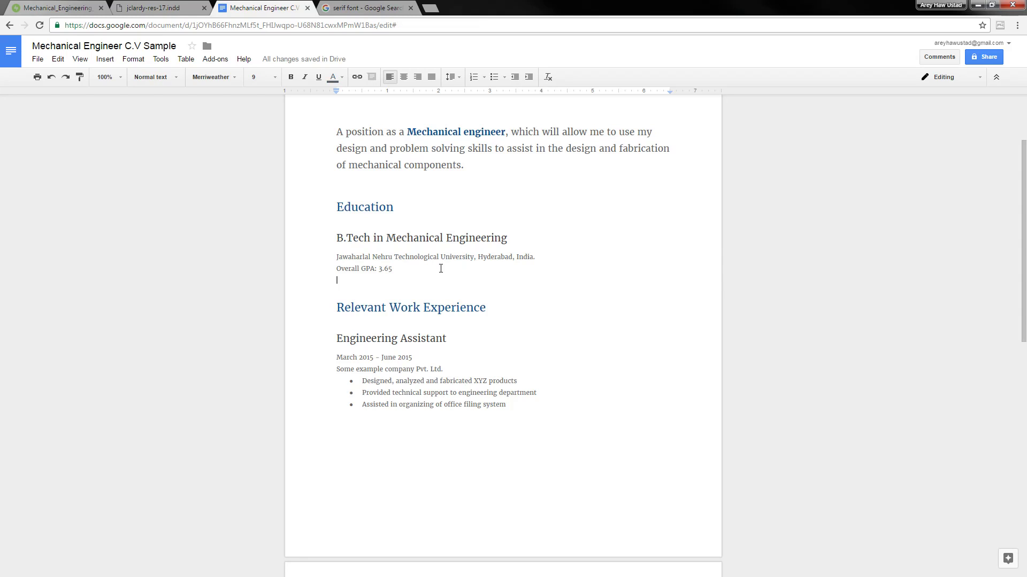
pyautogui.click(429, 257)
pyautogui.click(527, 258)
pyautogui.moveTo(350, 261); pyautogui.dragTo(535, 255)
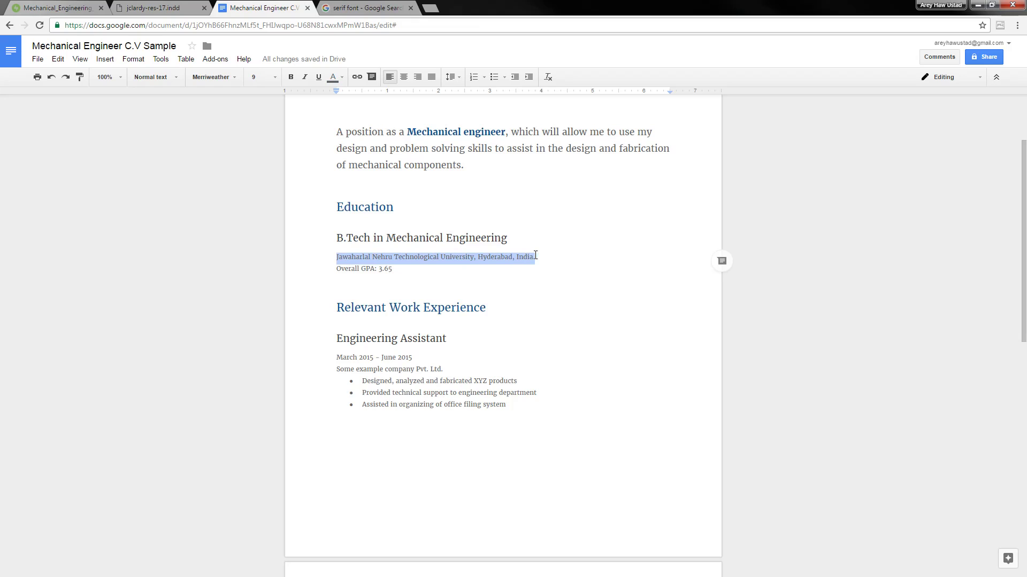
pyautogui.hotkey('ctrl', 'b')
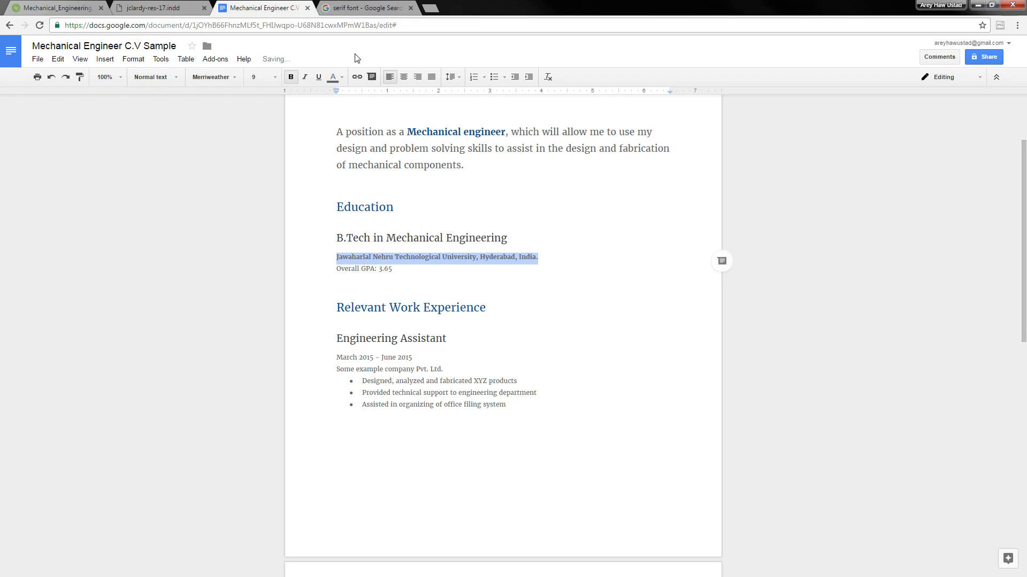
pyautogui.click(342, 78)
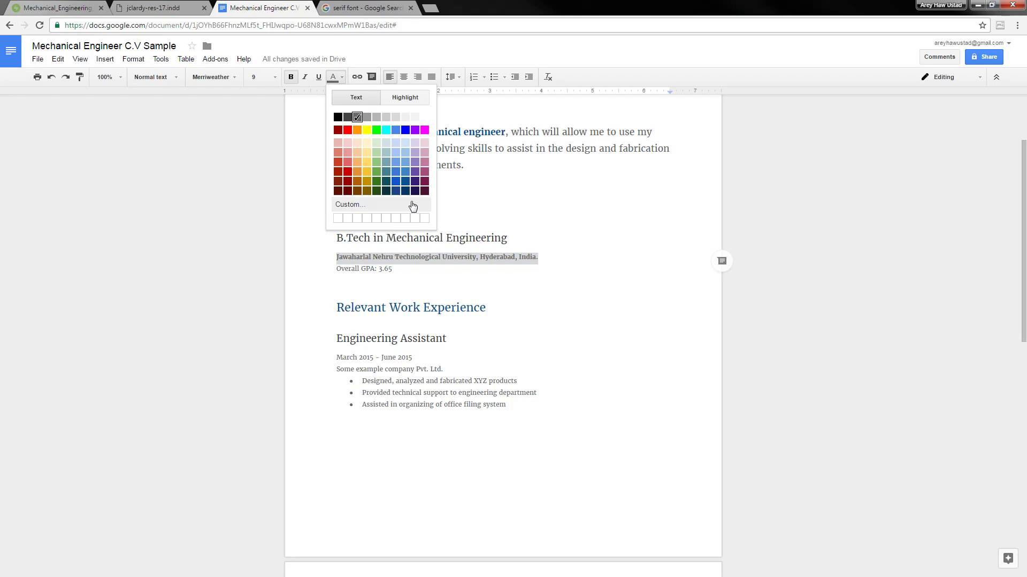
pyautogui.click(406, 173)
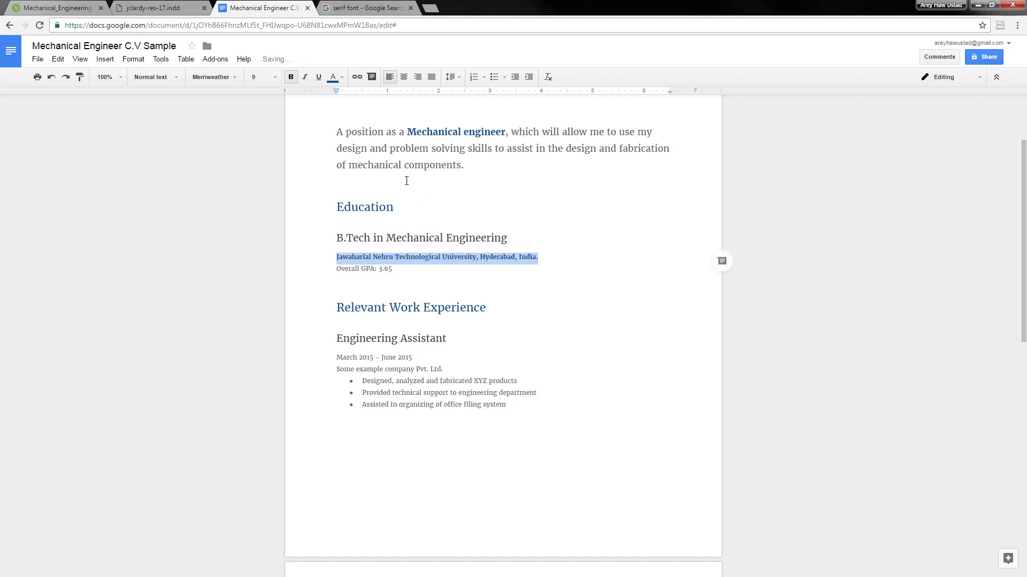
# Make the Overall GPA: 3.65 line bold
pyautogui.click(496, 295)
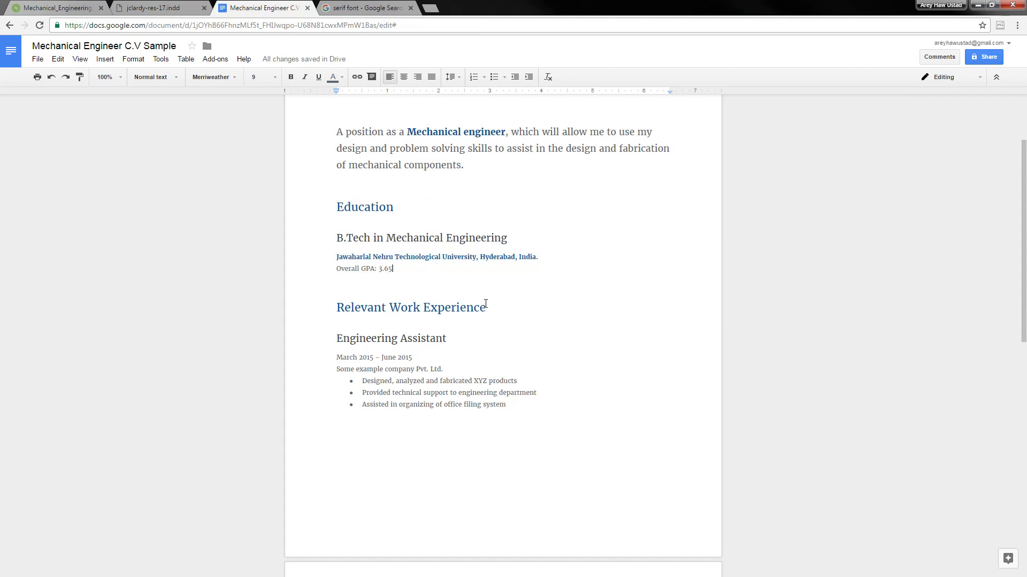
pyautogui.hotkey('shift', 'Home')
pyautogui.hotkey('ctrl', 'b')
pyautogui.press('Down')
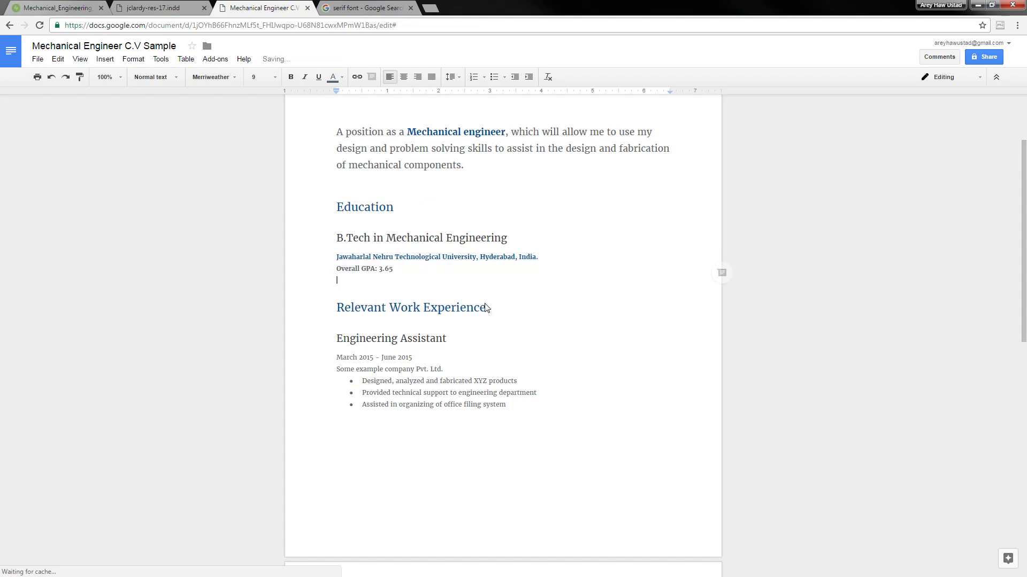
pyautogui.press('Up')
pyautogui.press('Up')
pyautogui.press('Up')
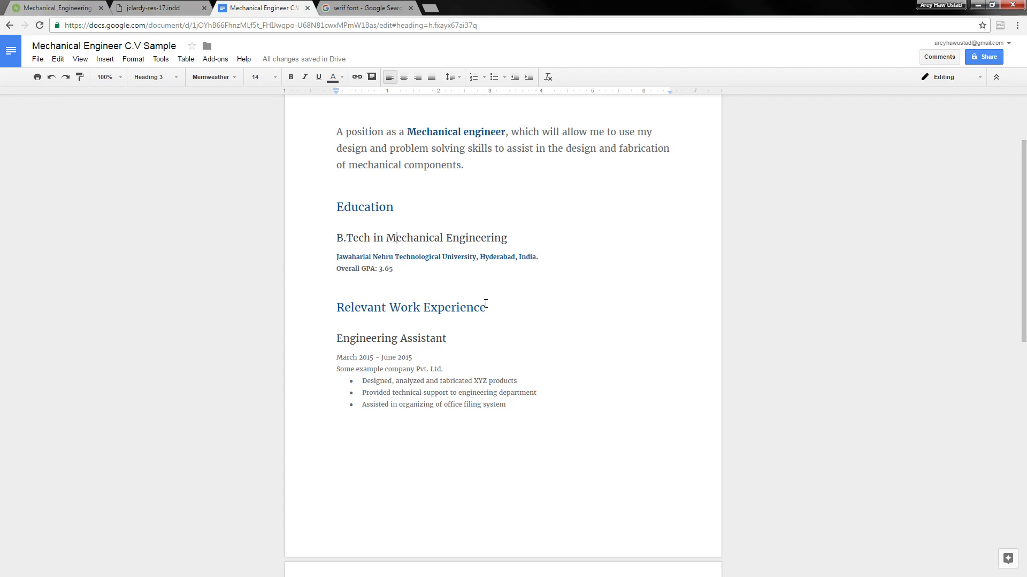
# Shrink the B.Tech heading to 12 pt with 1.15 line spacing
pyautogui.hotkey('shift', 'End')
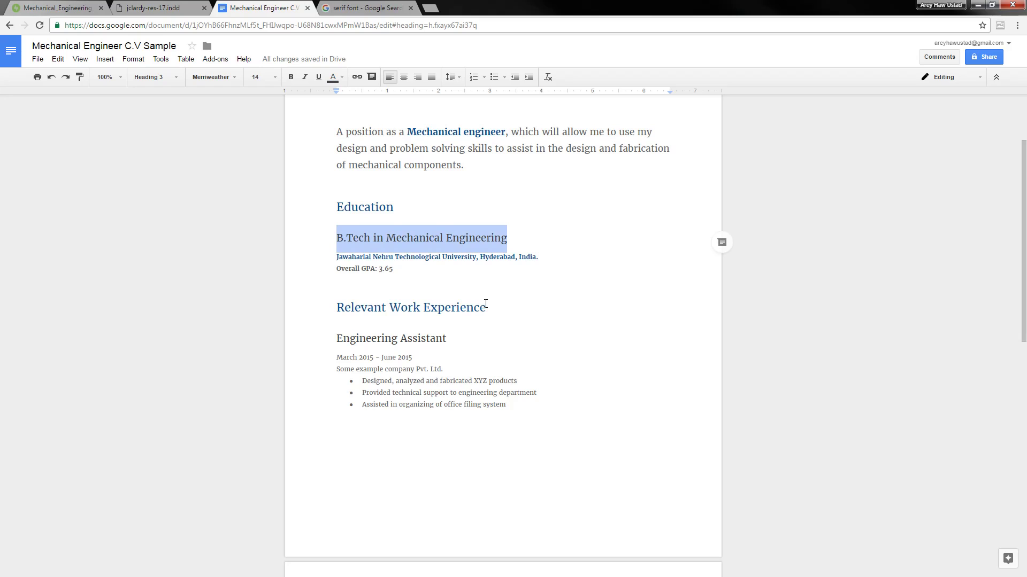
pyautogui.hotkey('ctrl', 'shift', ',')
pyautogui.hotkey('ctrl', 'shift', ',')
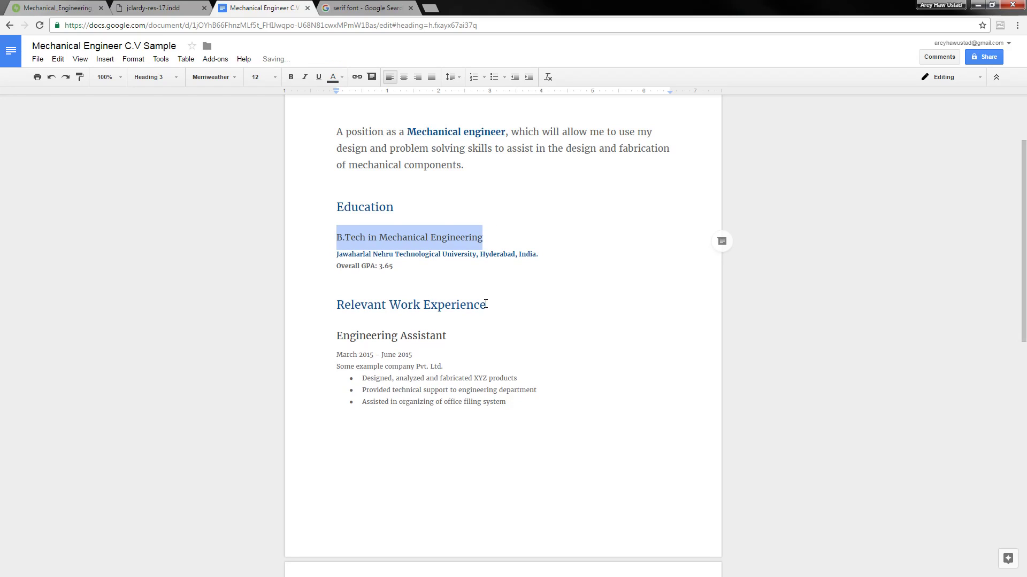
pyautogui.press('Right')
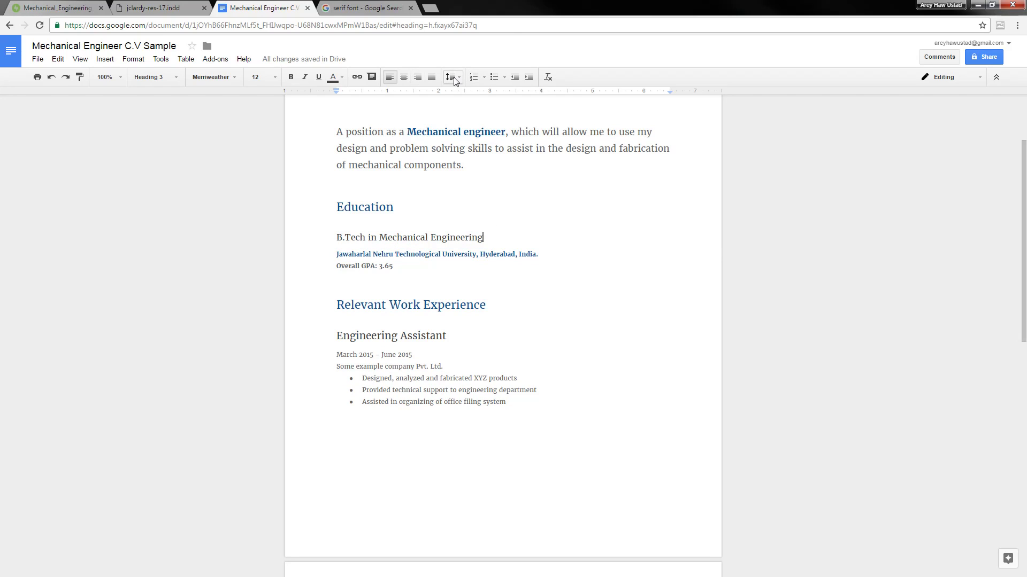
pyautogui.click(454, 81)
pyautogui.click(475, 112)
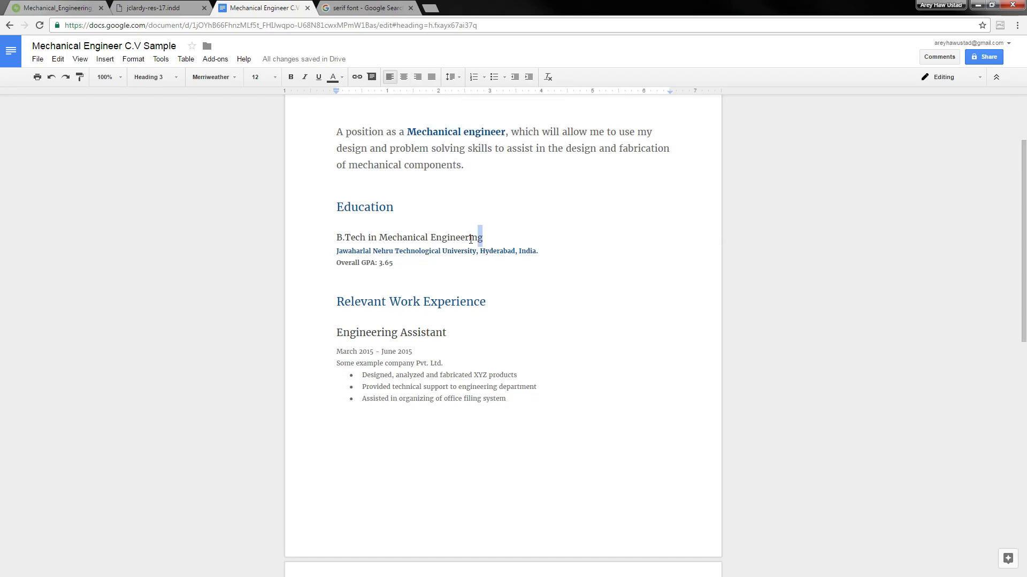
# Update Heading 3 to match the 12 pt B.Tech heading
pyautogui.moveTo(482, 238); pyautogui.dragTo(330, 241)
pyautogui.click(450, 77)
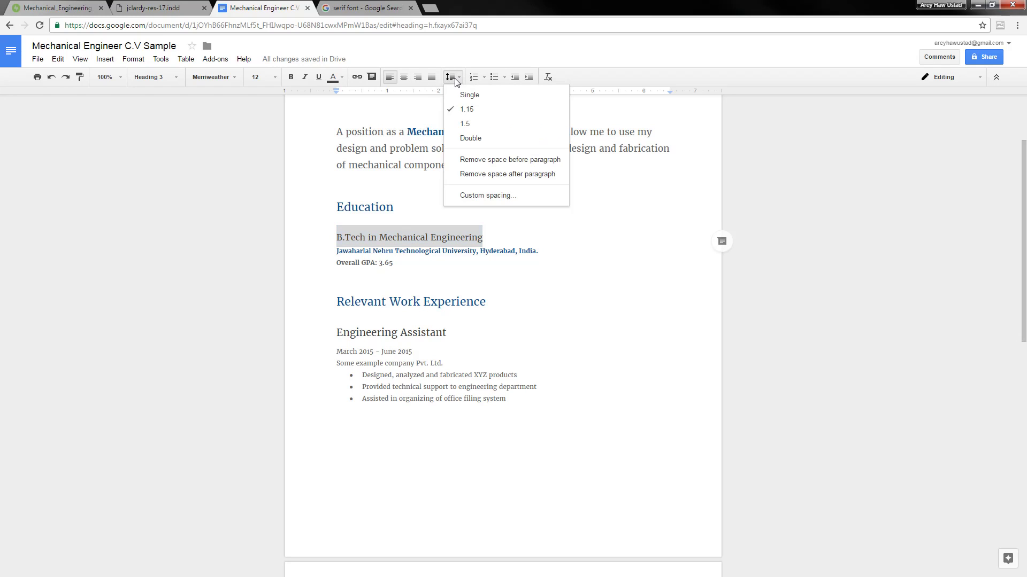
pyautogui.press('Escape')
pyautogui.click(400, 242)
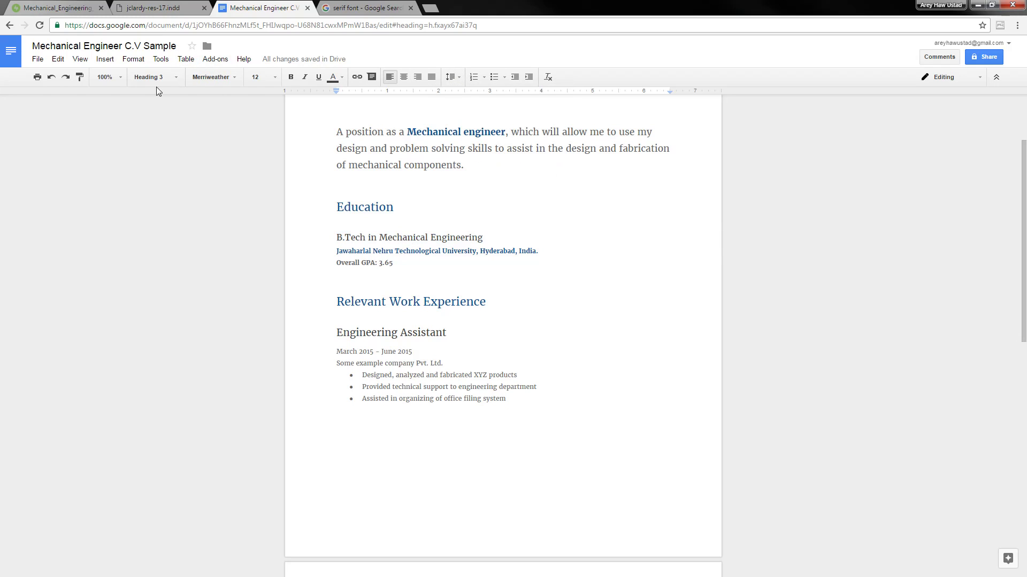
pyautogui.click(181, 78)
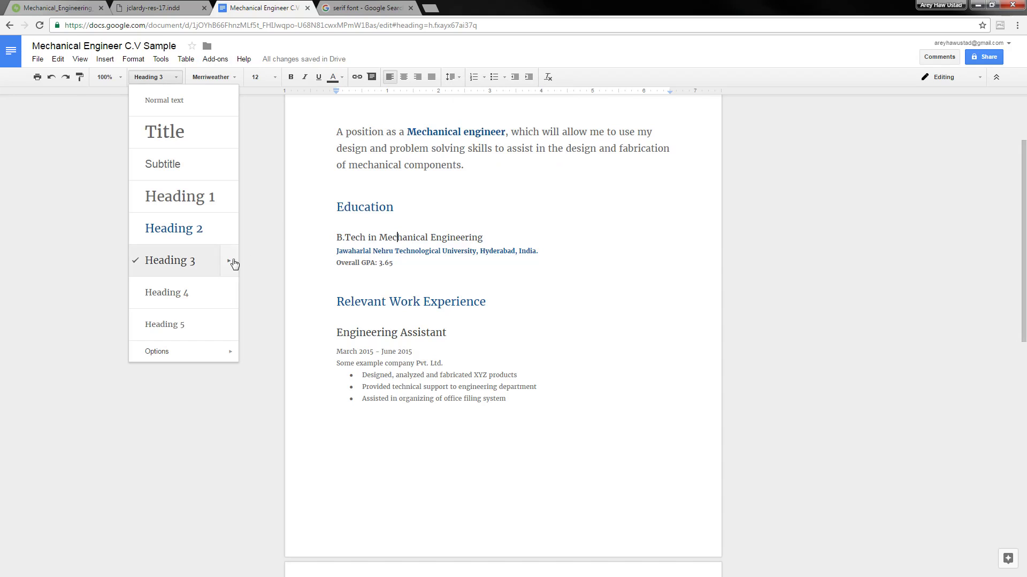
pyautogui.moveTo(227, 268)
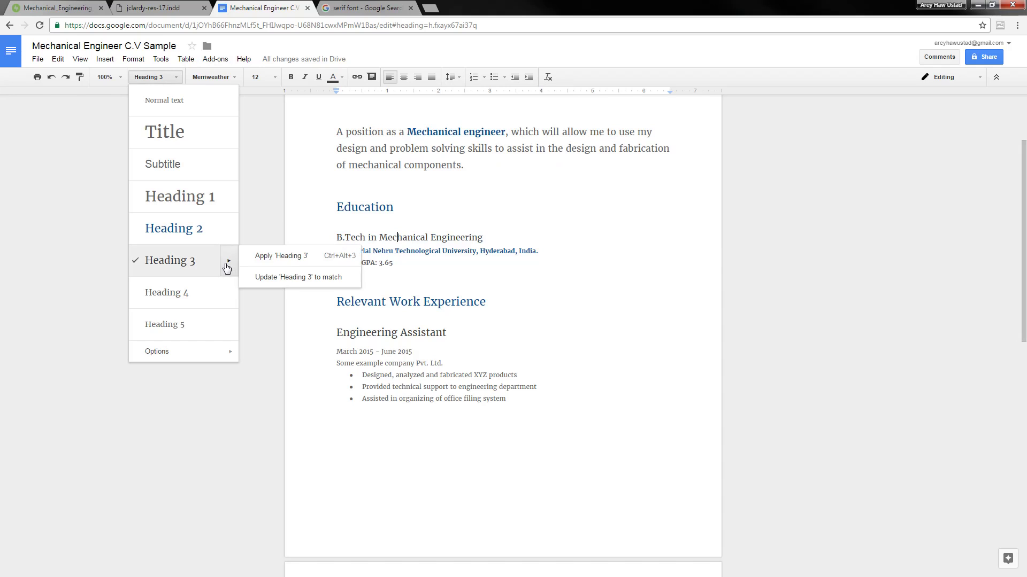
pyautogui.click(299, 278)
# Delete the blank line below the Overall GPA line
pyautogui.scroll(-4, 435, 225)
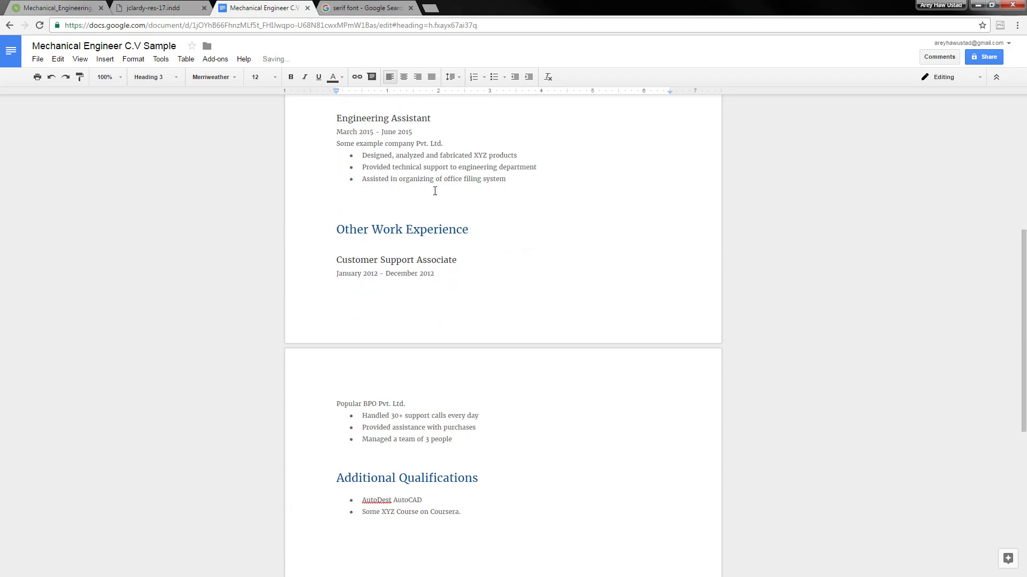
pyautogui.scroll(-2, 438, 182)
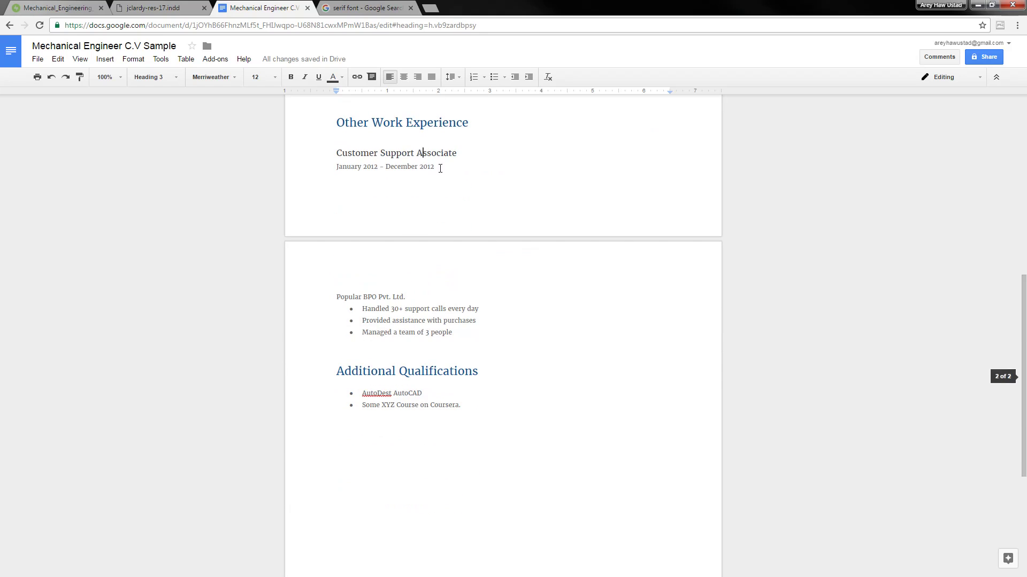
pyautogui.scroll(7, 440, 169)
pyautogui.click(432, 258)
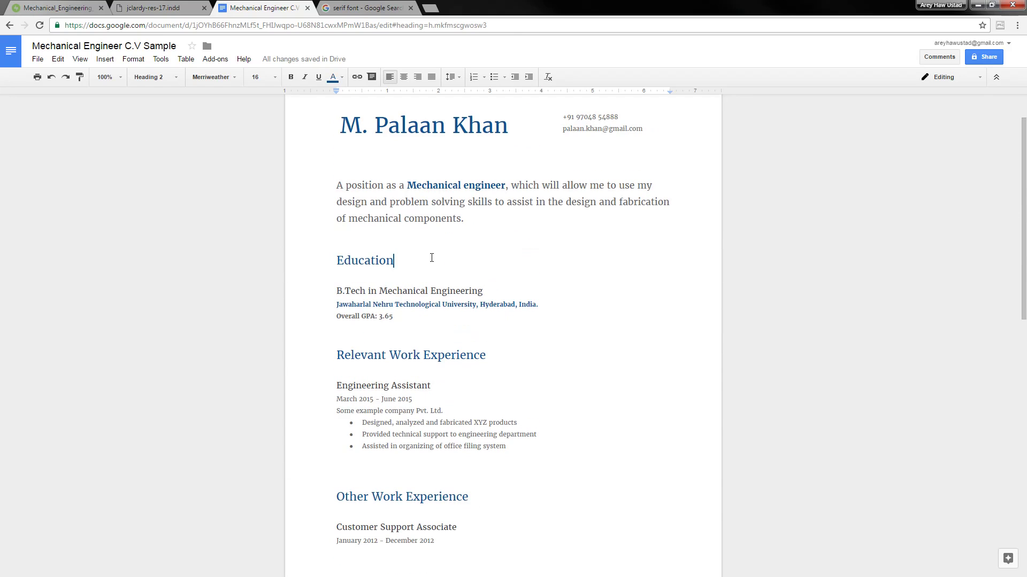
pyautogui.scroll(-2, 408, 276)
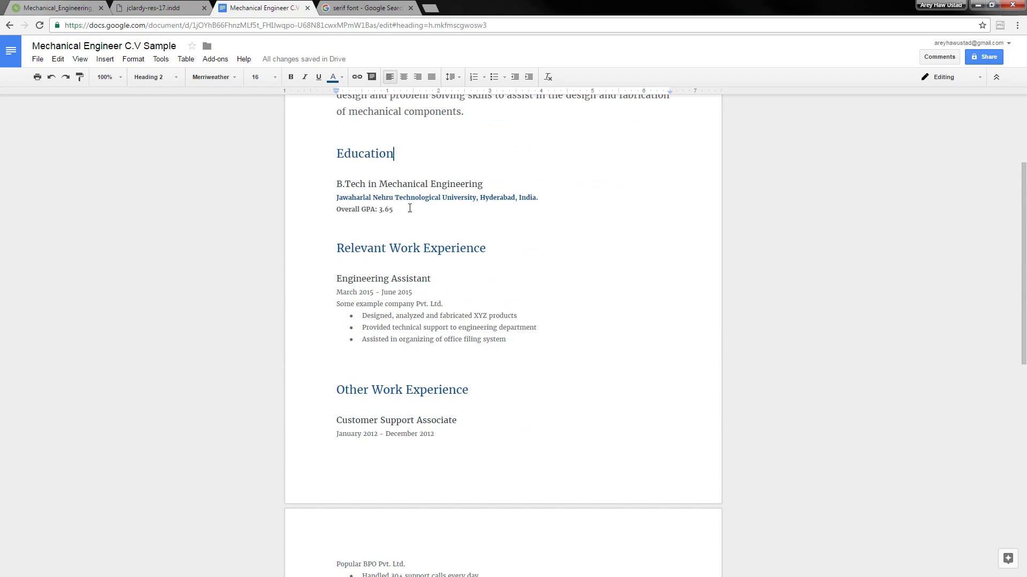
pyautogui.click(405, 210)
pyautogui.click(404, 224)
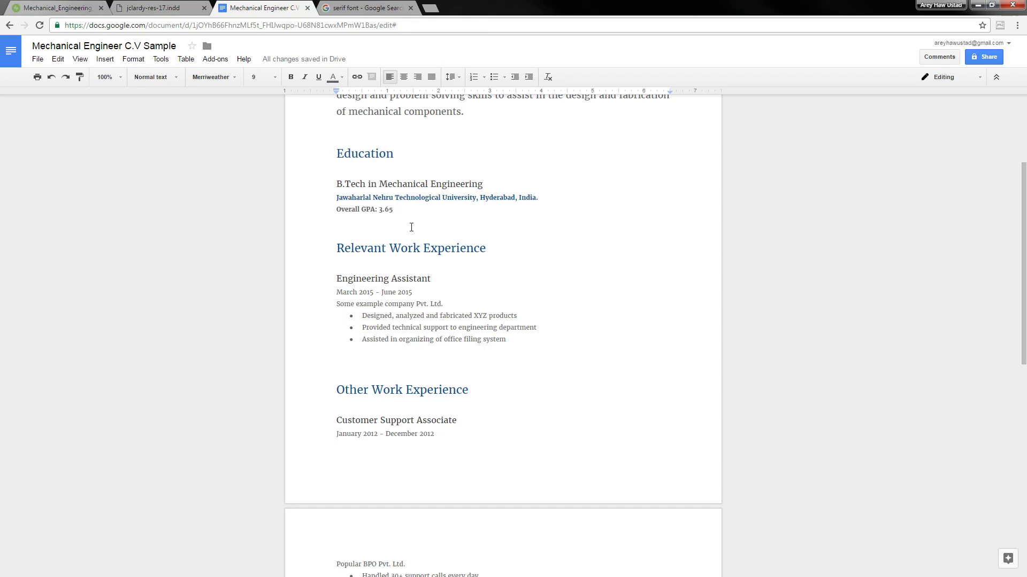
pyautogui.press('Delete')
# Make the March 2015 – June 2015 date line bold and blue
pyautogui.press('Down')
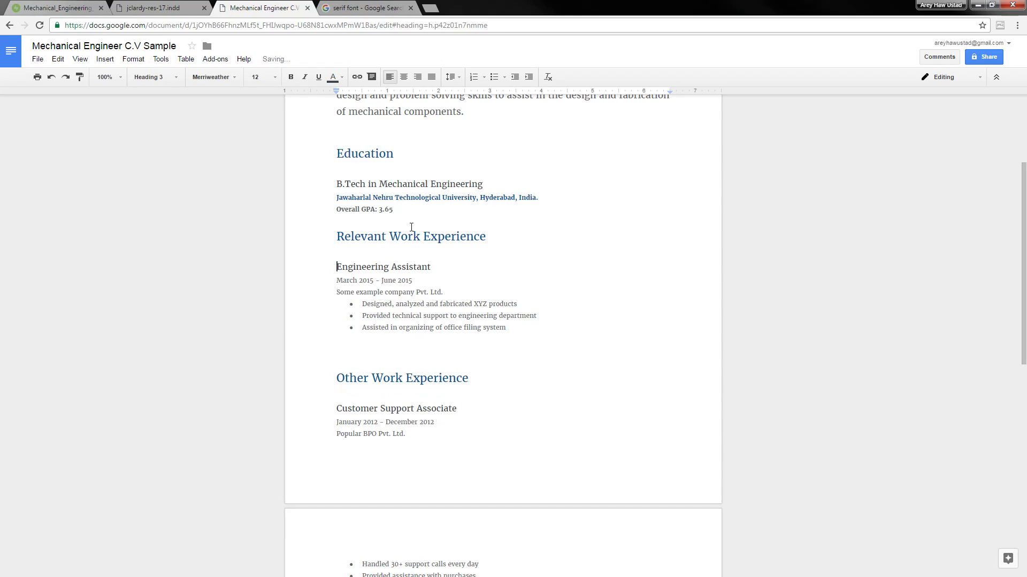
pyautogui.press('Down')
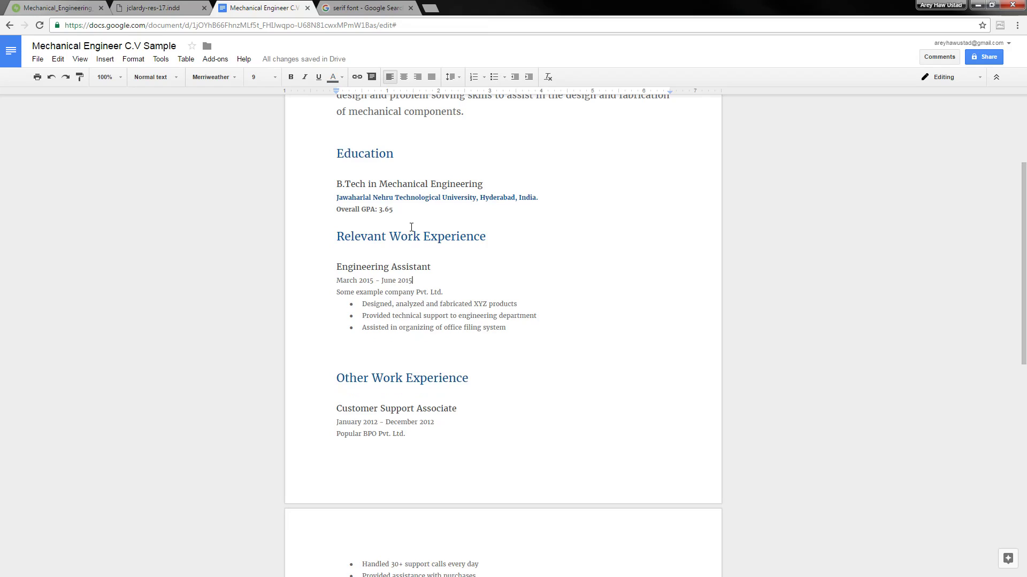
pyautogui.hotkey('shift', 'Home')
pyautogui.hotkey('ctrl', 'b')
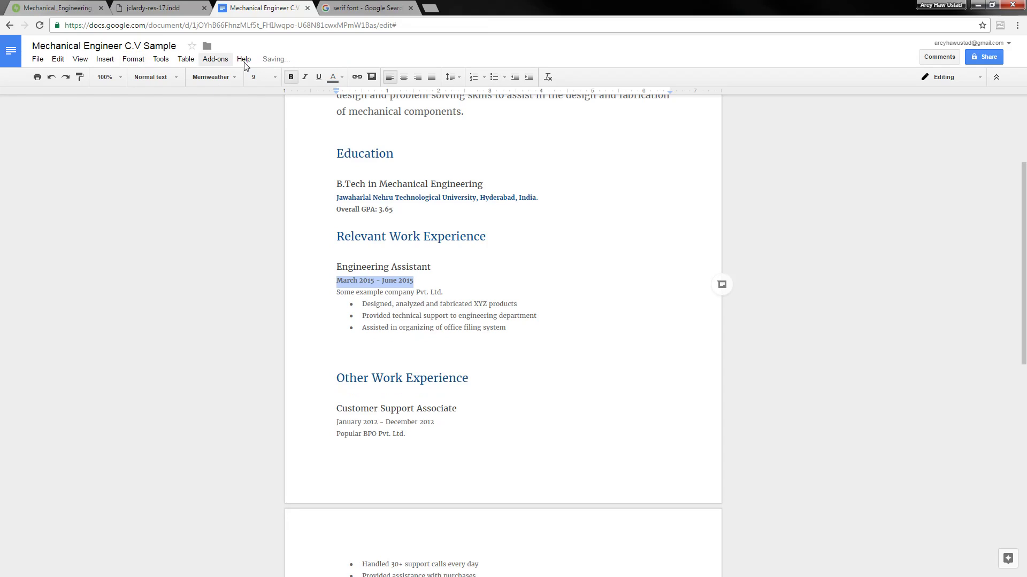
pyautogui.click(332, 77)
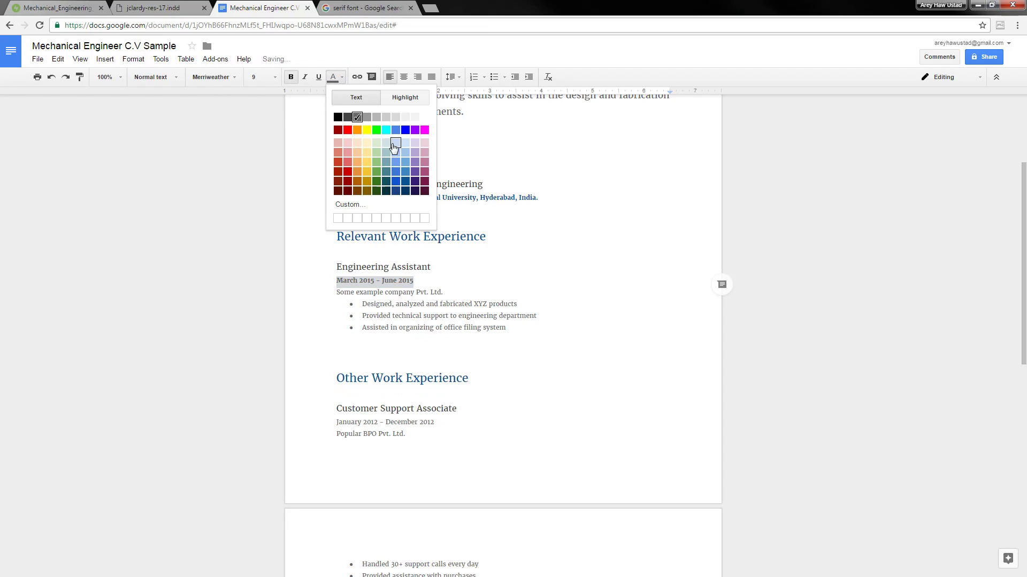
pyautogui.click(405, 183)
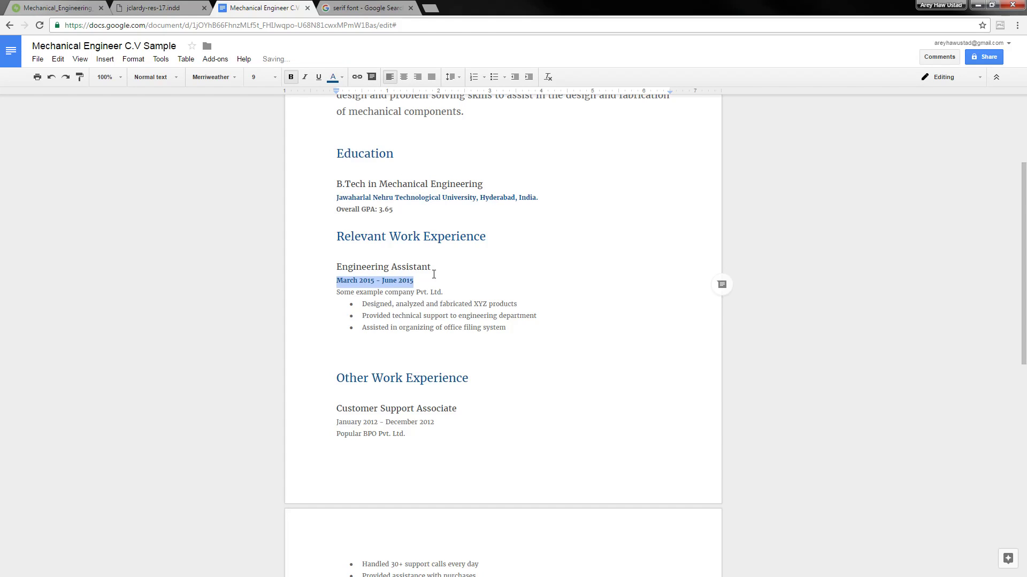
pyautogui.click(449, 268)
pyautogui.scroll(-2, 448, 269)
pyautogui.scroll(-1, 449, 260)
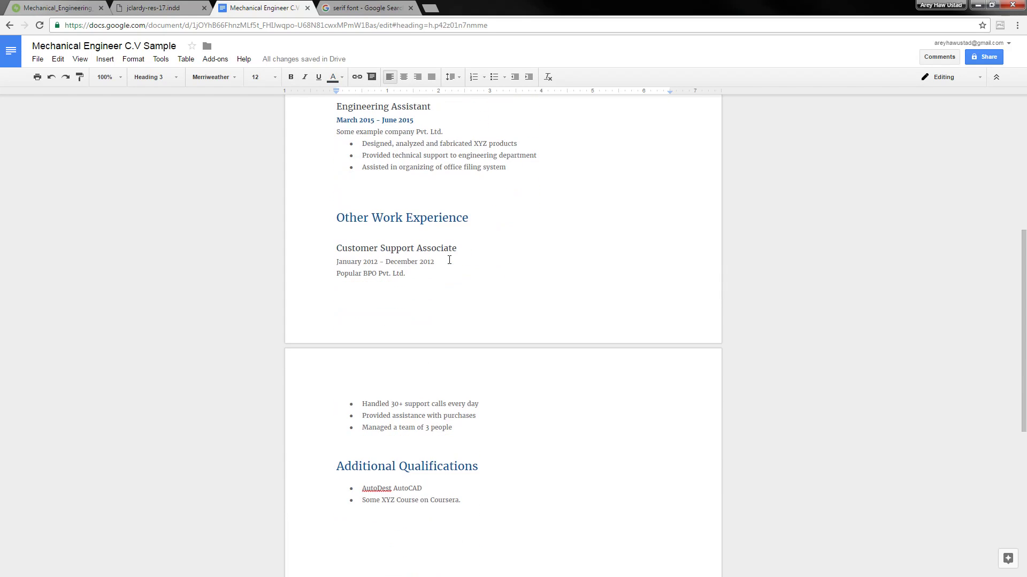
pyautogui.scroll(1, 449, 260)
pyautogui.click(399, 173)
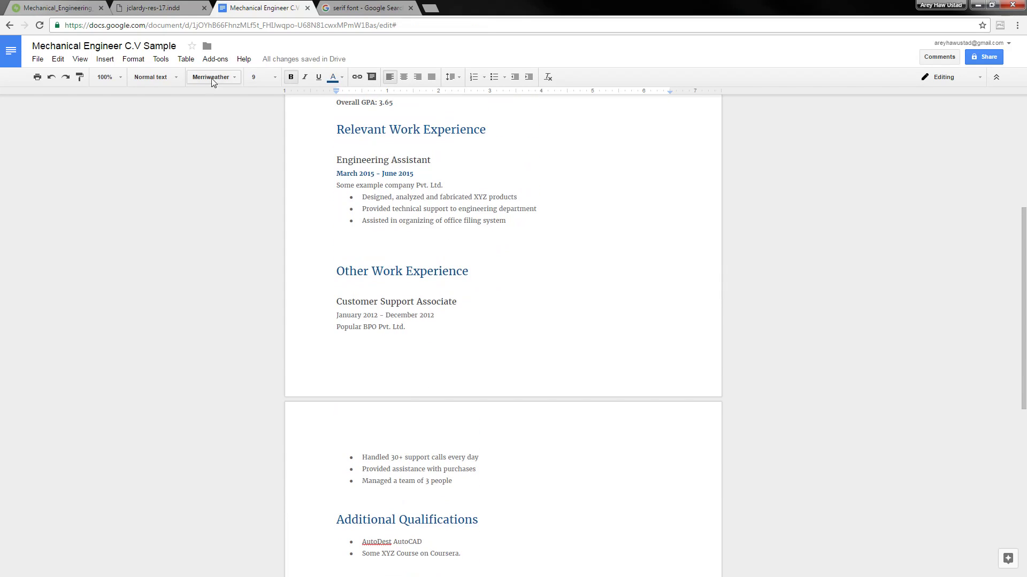
pyautogui.click(180, 78)
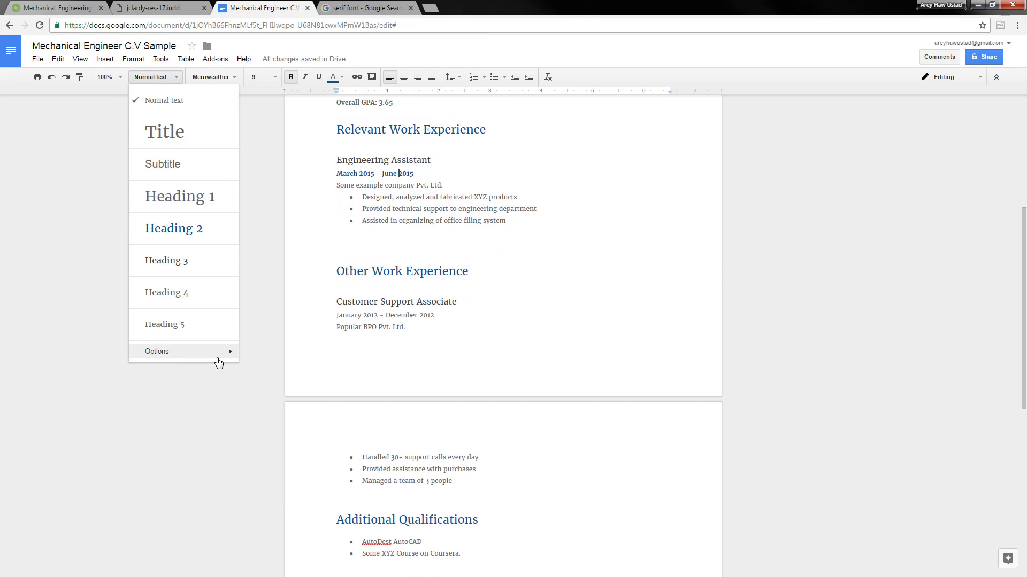
pyautogui.moveTo(218, 358)
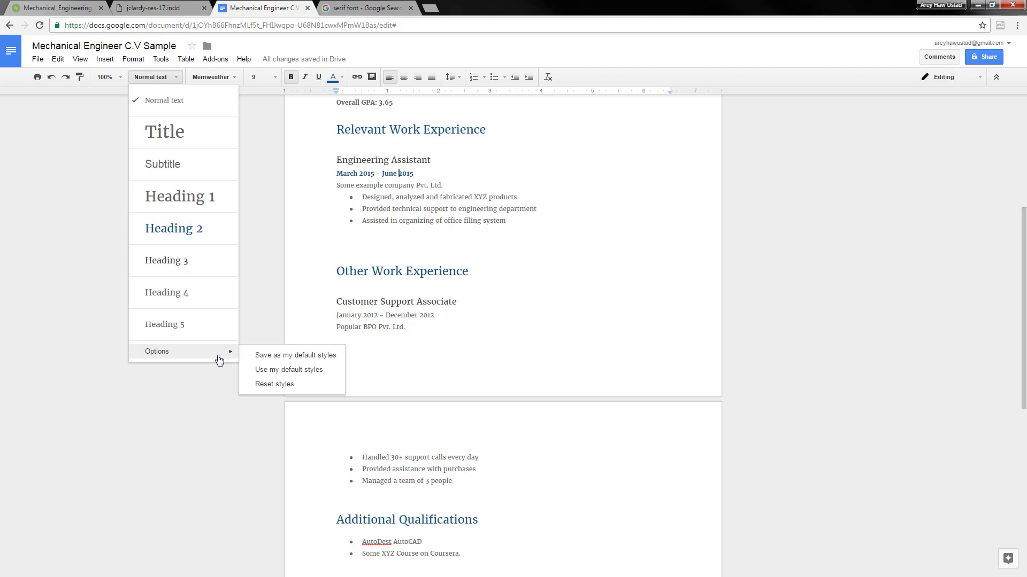
pyautogui.moveTo(230, 322)
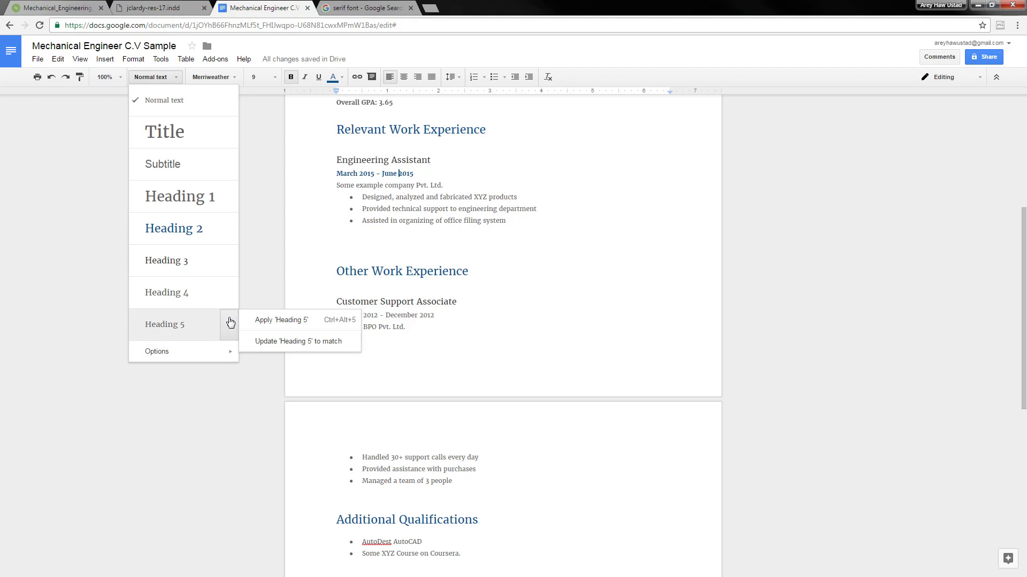
pyautogui.click(473, 185)
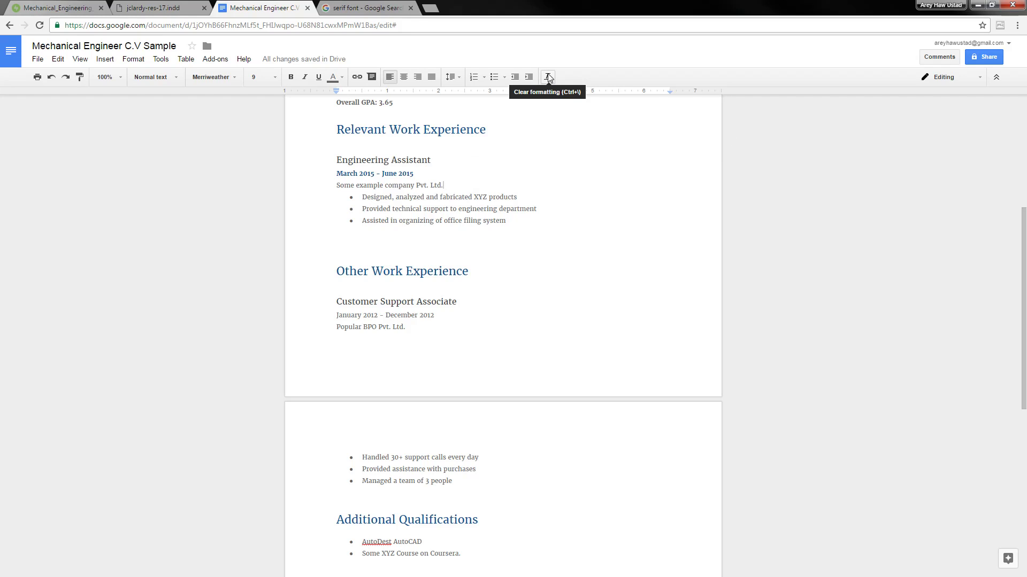
pyautogui.click(441, 175)
pyautogui.click(177, 77)
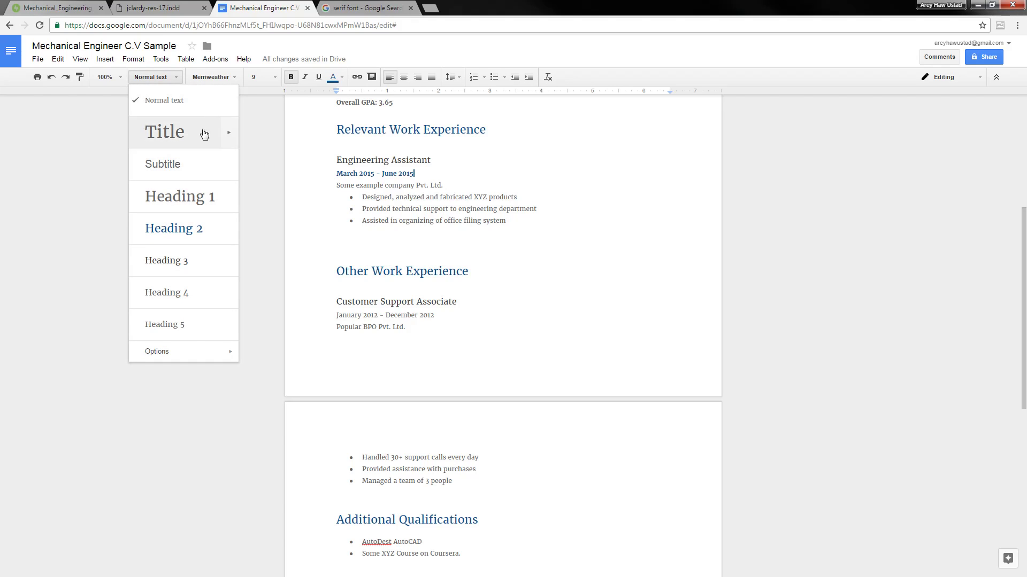
pyautogui.click(451, 210)
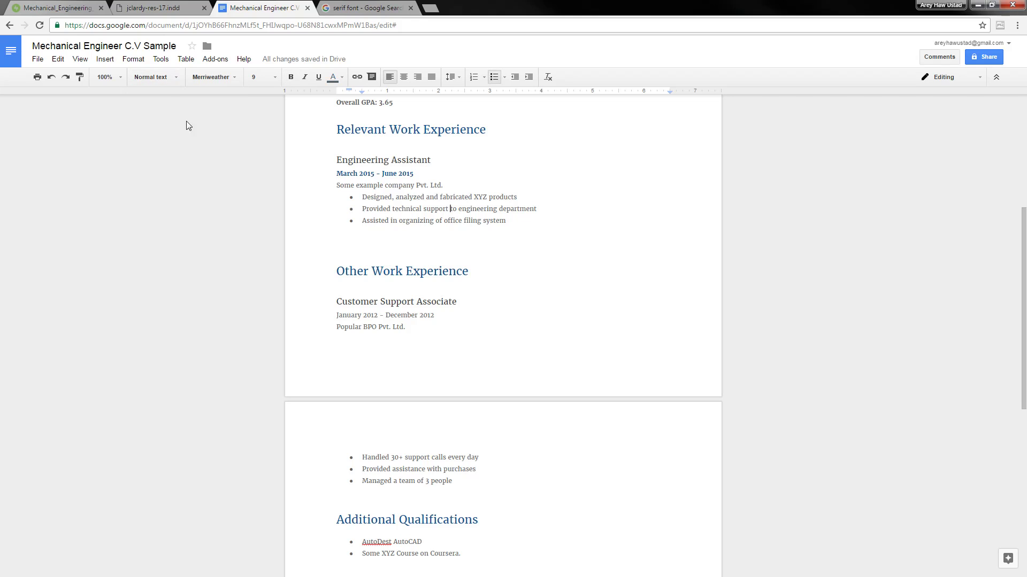
pyautogui.click(449, 174)
pyautogui.scroll(-2, 444, 211)
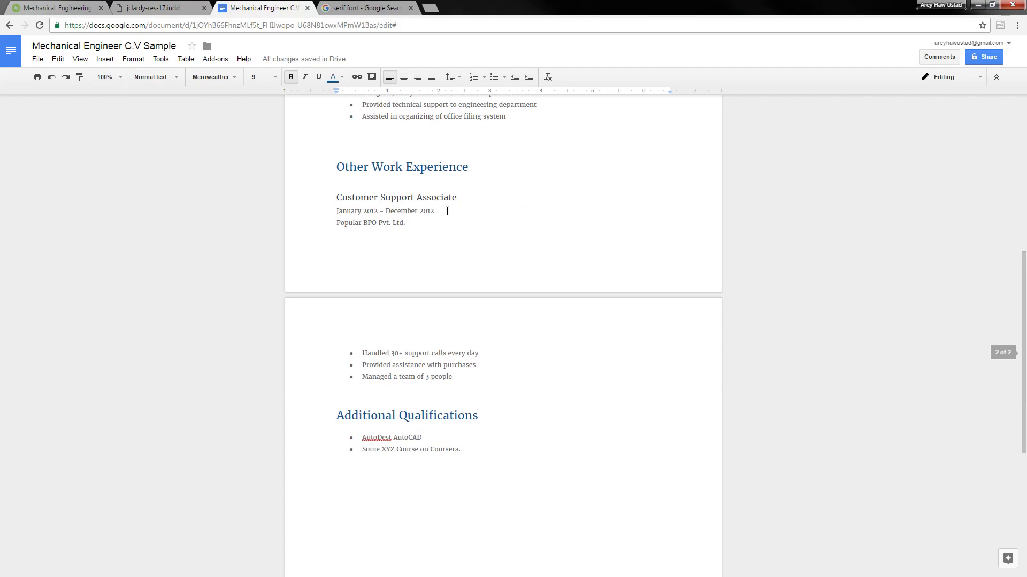
pyautogui.scroll(1, 447, 210)
pyautogui.scroll(3, 447, 210)
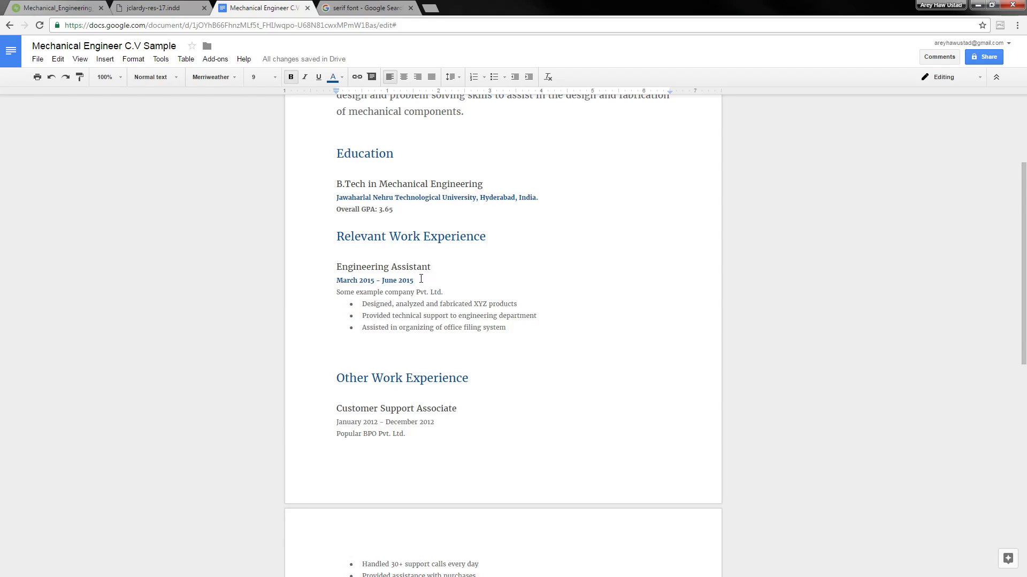
# Make the January 2012 – December 2012 dates bold and dark blue
pyautogui.moveTo(415, 279); pyautogui.dragTo(343, 279)
pyautogui.scroll(-2, 363, 351)
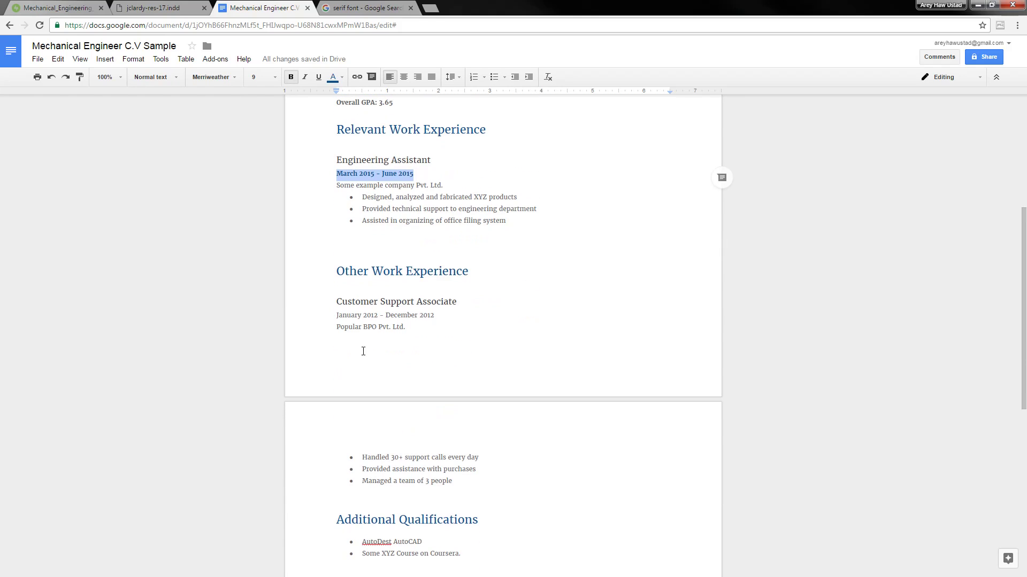
pyautogui.moveTo(349, 317); pyautogui.dragTo(422, 316)
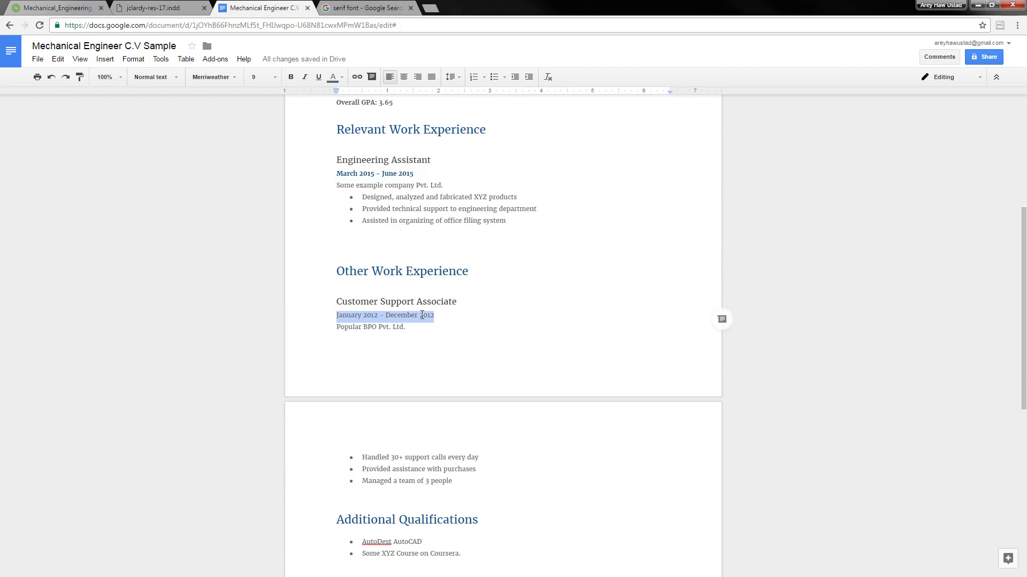
pyautogui.hotkey('ctrl', 'b')
pyautogui.click(334, 77)
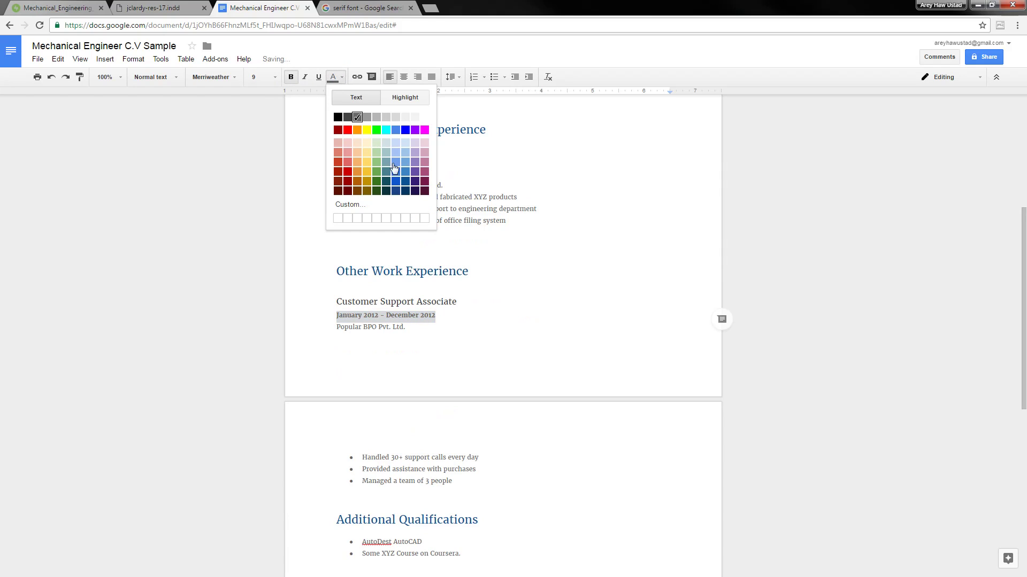
pyautogui.click(405, 181)
# Review the document and check the Relevant Work Experience heading's style
pyautogui.scroll(-3, 432, 311)
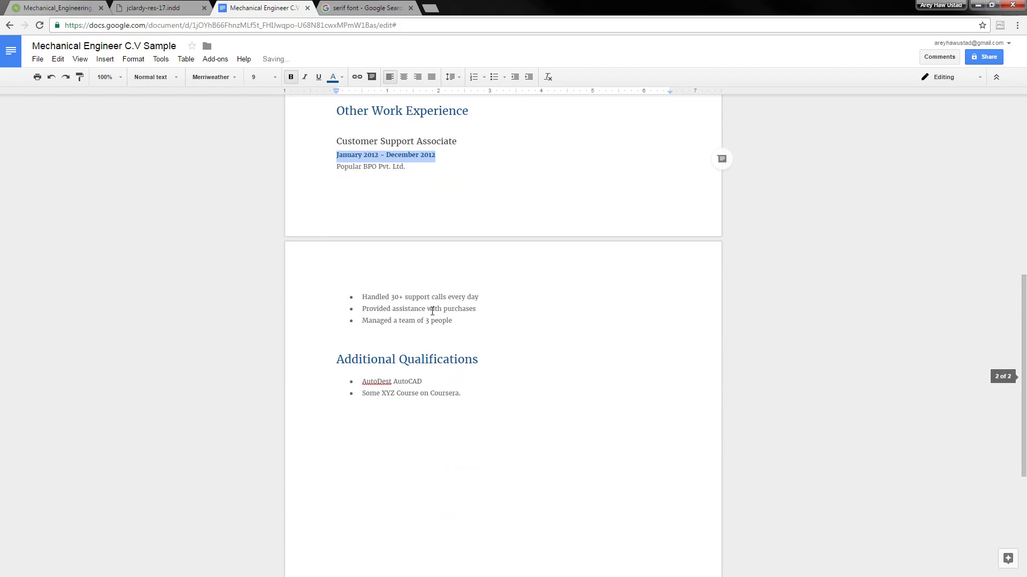
pyautogui.scroll(-4, 369, 337)
pyautogui.scroll(9, 392, 332)
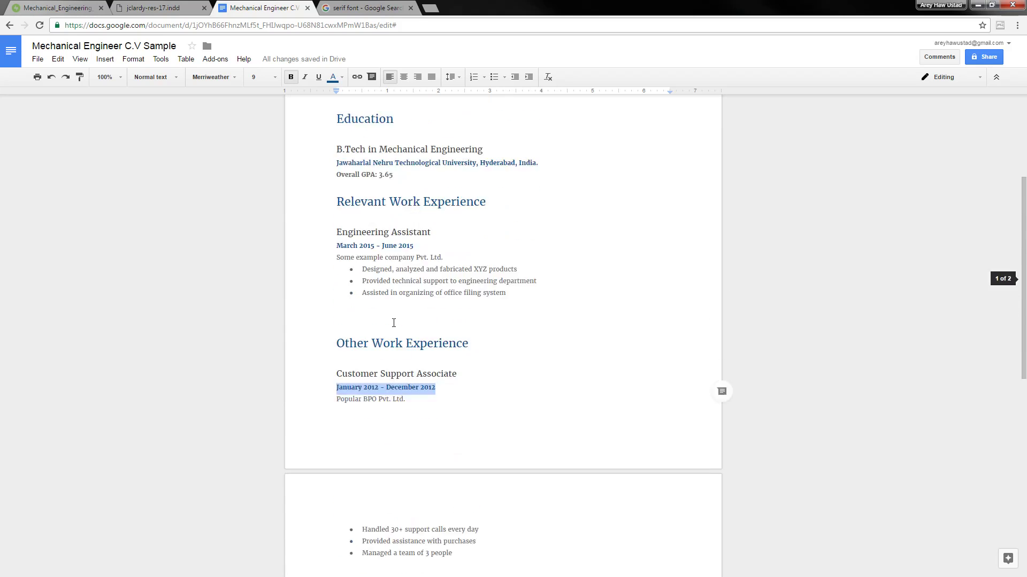
pyautogui.scroll(4, 393, 323)
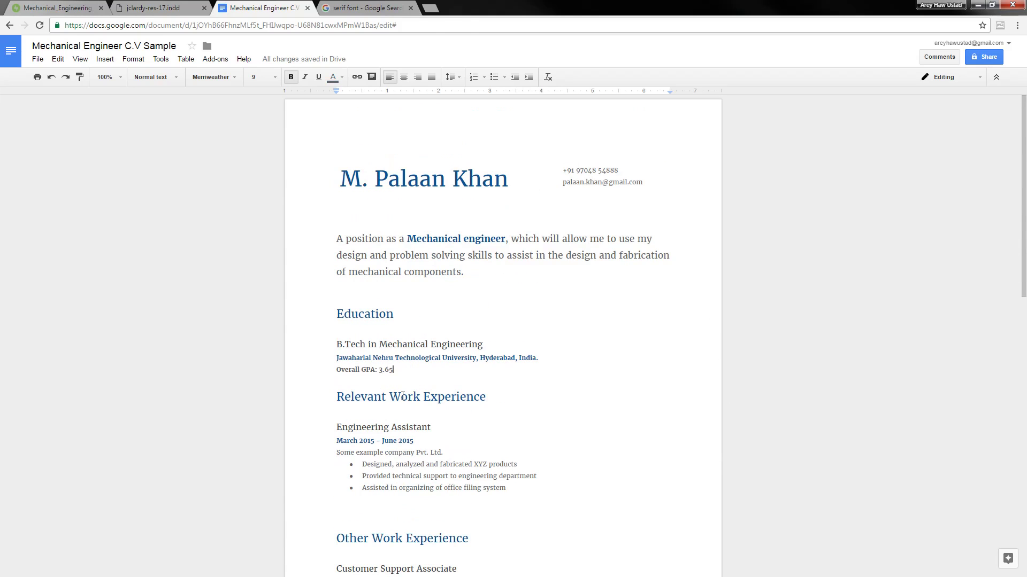
pyautogui.click(405, 397)
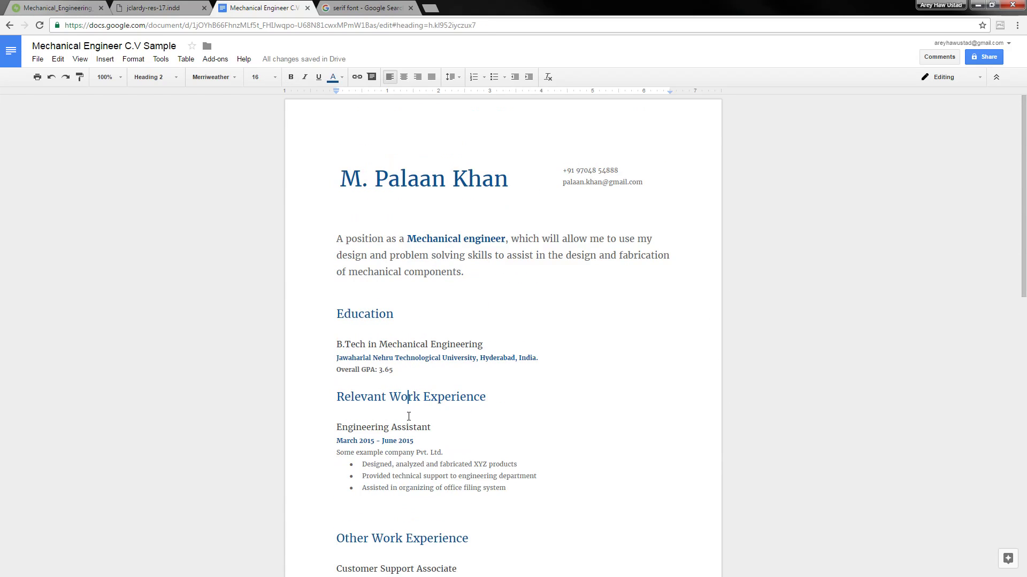
pyautogui.press('Up')
pyautogui.press('Down')
pyautogui.press('Down')
pyautogui.press('Down')
pyautogui.scroll(-6, 493, 393)
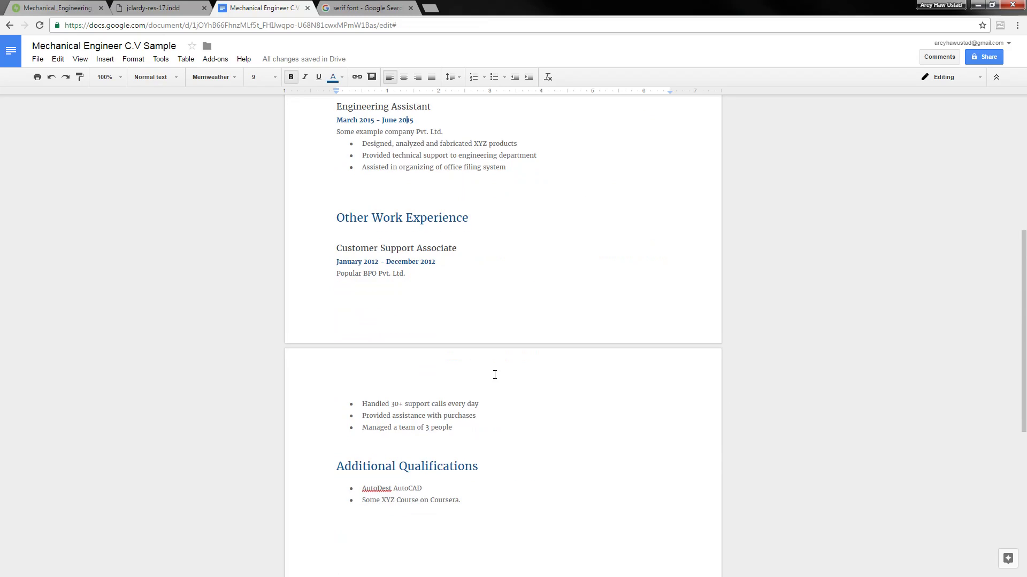
pyautogui.scroll(-2, 495, 388)
pyautogui.scroll(7, 495, 388)
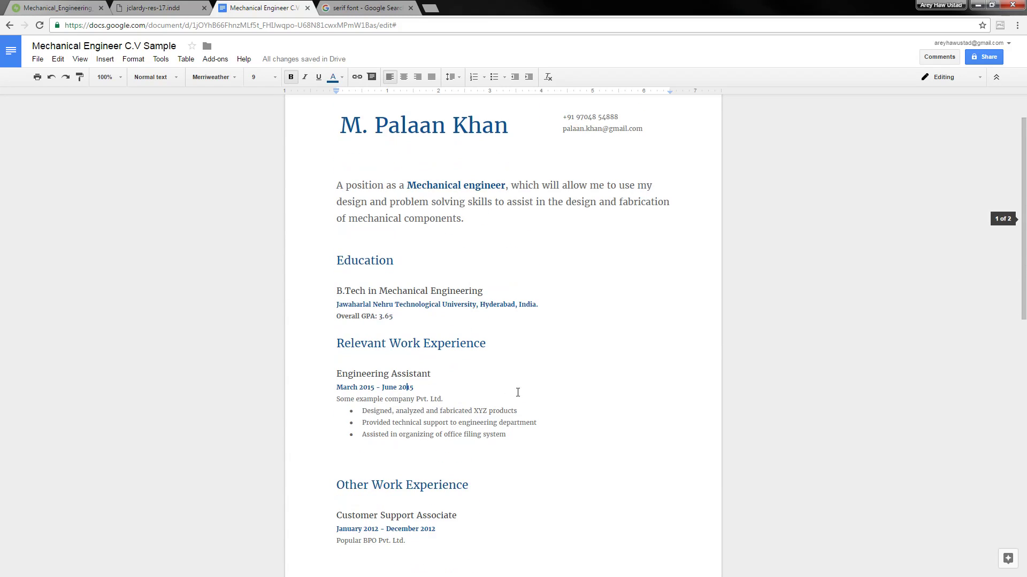
# Remove the empty line above the Other Work Experience heading
pyautogui.scroll(-4, 518, 393)
pyautogui.click(508, 290)
pyautogui.press('Up')
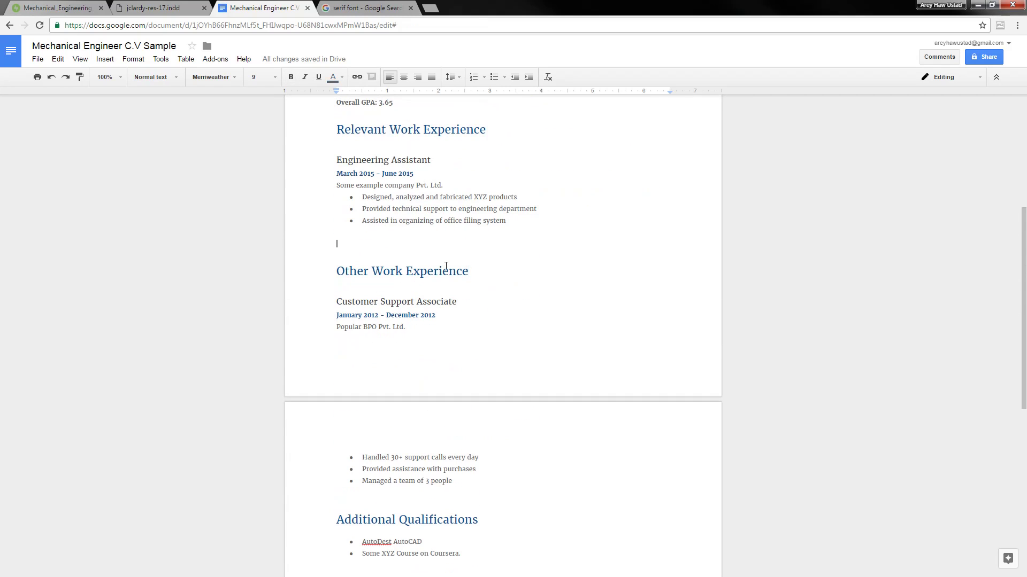
pyautogui.click(375, 276)
pyautogui.scroll(-2, 481, 337)
pyautogui.scroll(3, 435, 337)
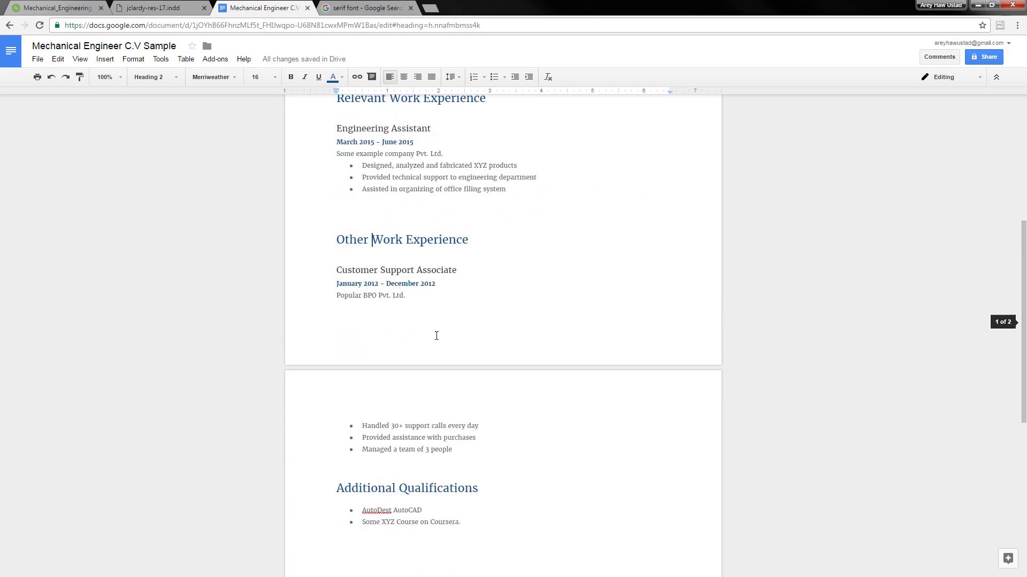
pyautogui.press('BackSpace')
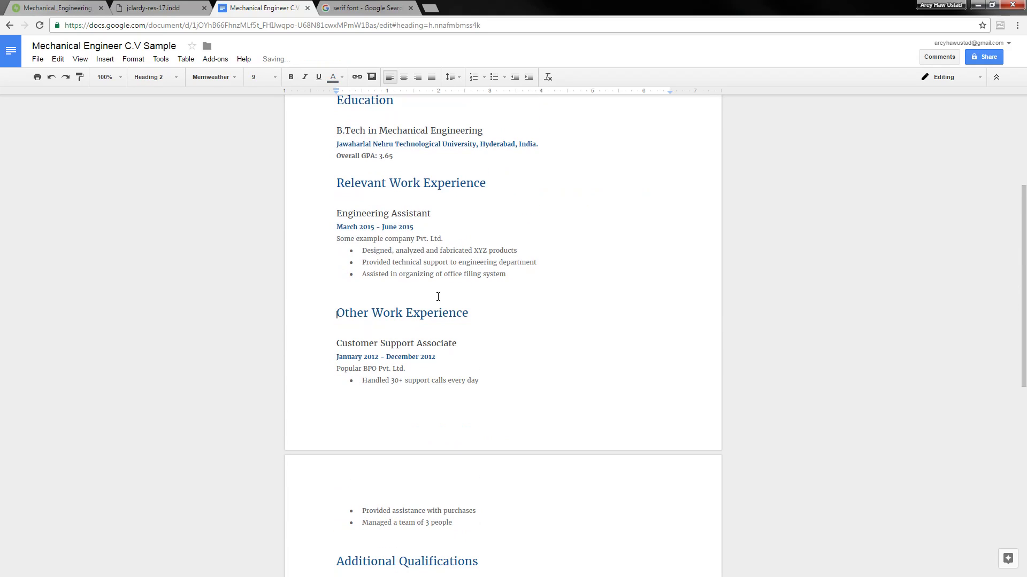
pyautogui.press('Up')
pyautogui.press('Down')
pyautogui.press('Up')
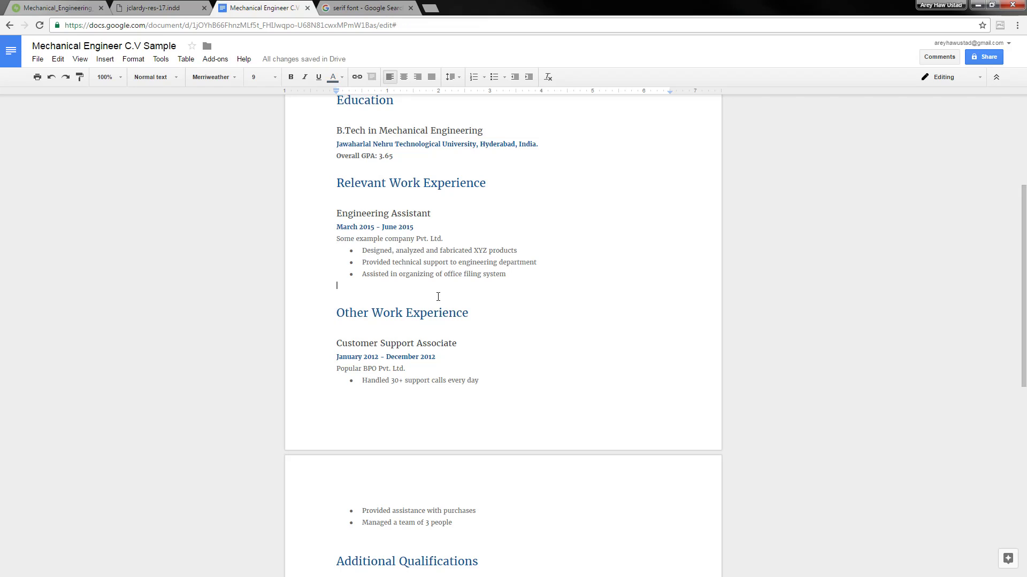
pyautogui.press('Down')
pyautogui.press('Down')
pyautogui.press('Up')
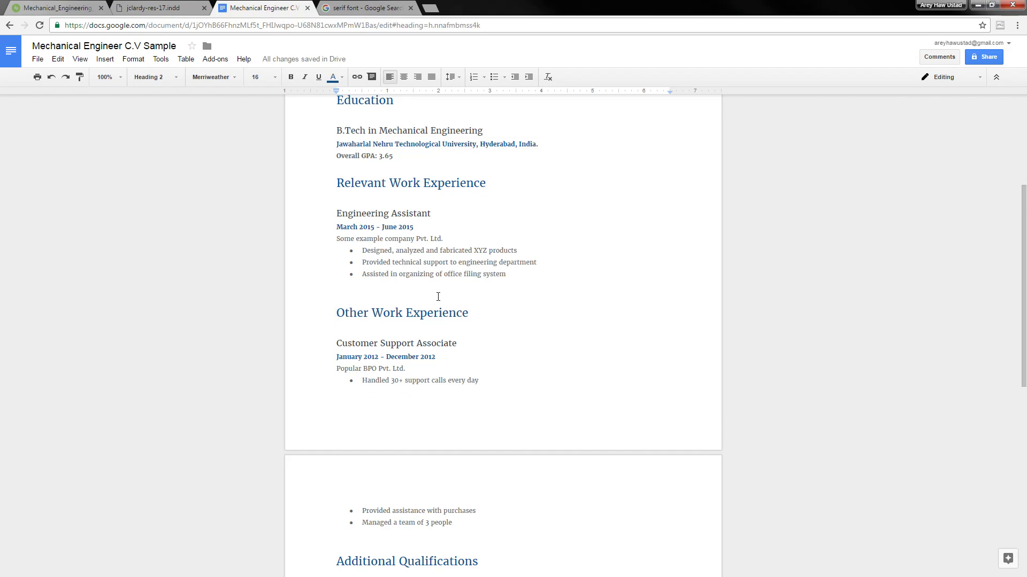
pyautogui.press('Return')
pyautogui.press('Return')
pyautogui.press('Return')
pyautogui.press('Return')
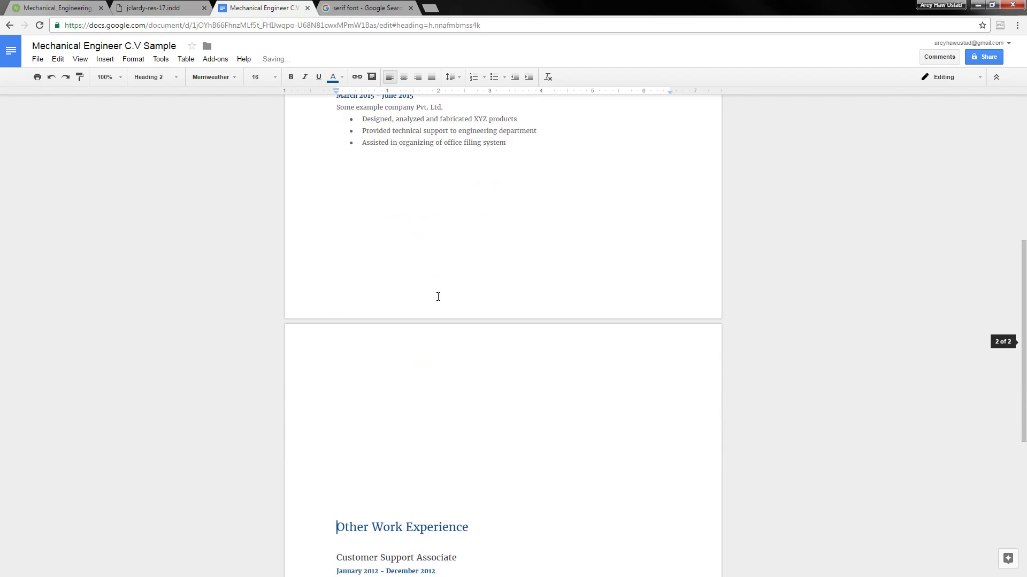
pyautogui.press('BackSpace')
pyautogui.press('BackSpace')
pyautogui.press('BackSpace')
pyautogui.press('BackSpace')
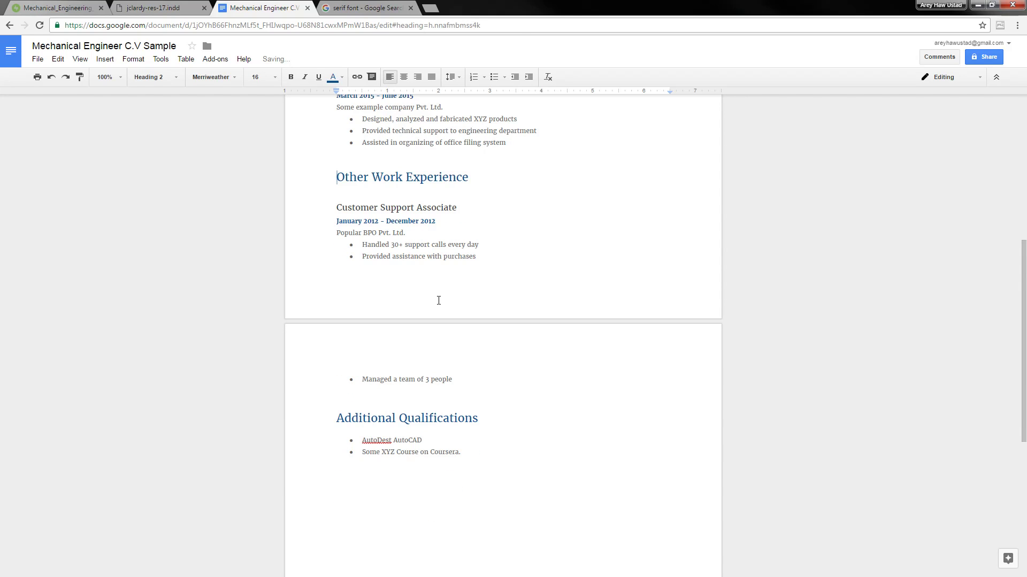
# Insert a page break so Other Work Experience starts on a new page
pyautogui.scroll(3, 465, 294)
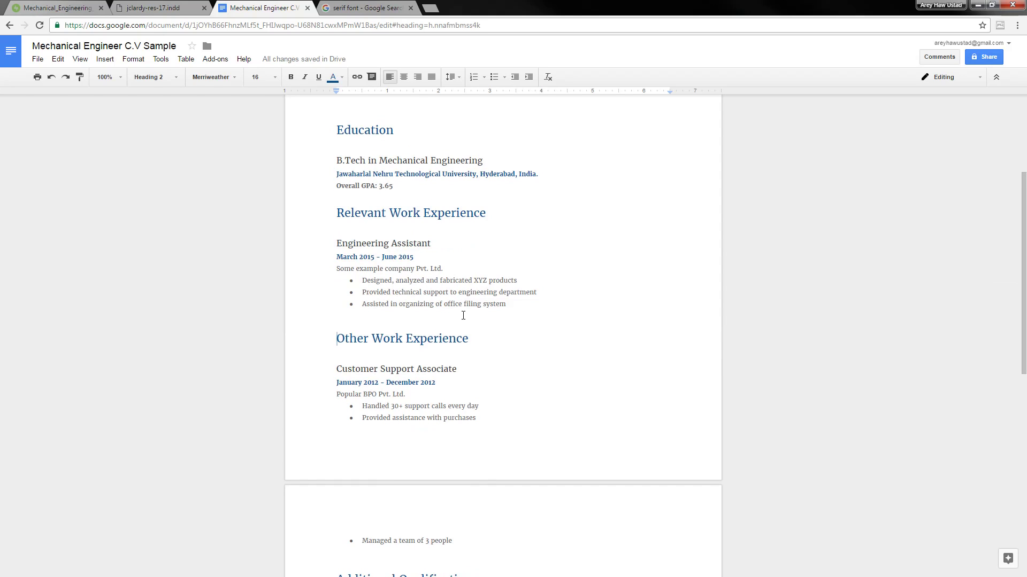
pyautogui.scroll(2, 481, 294)
pyautogui.scroll(-2, 471, 299)
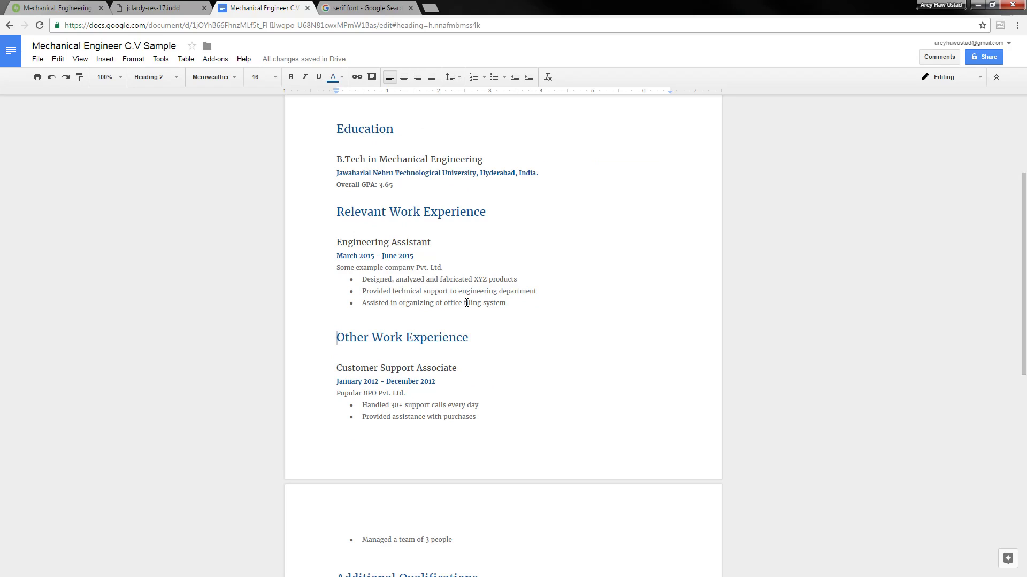
pyautogui.press('Return')
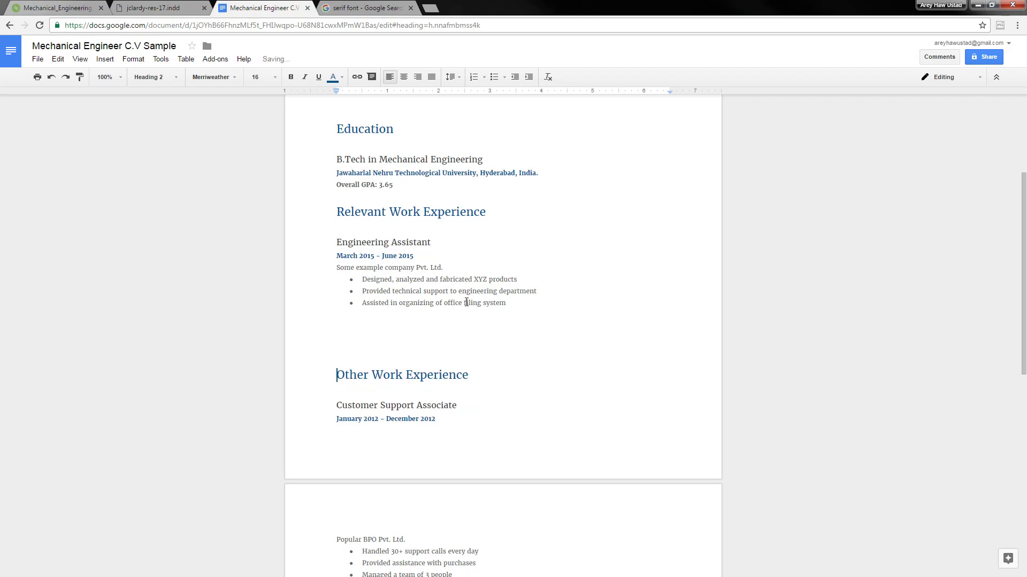
pyautogui.press('BackSpace')
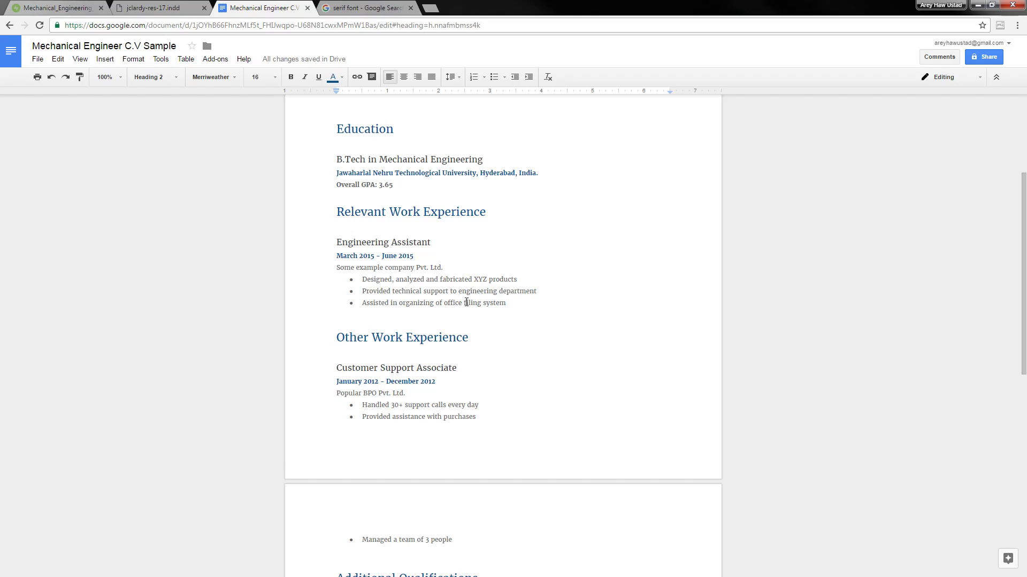
pyautogui.hotkey('ctrl', 'Return')
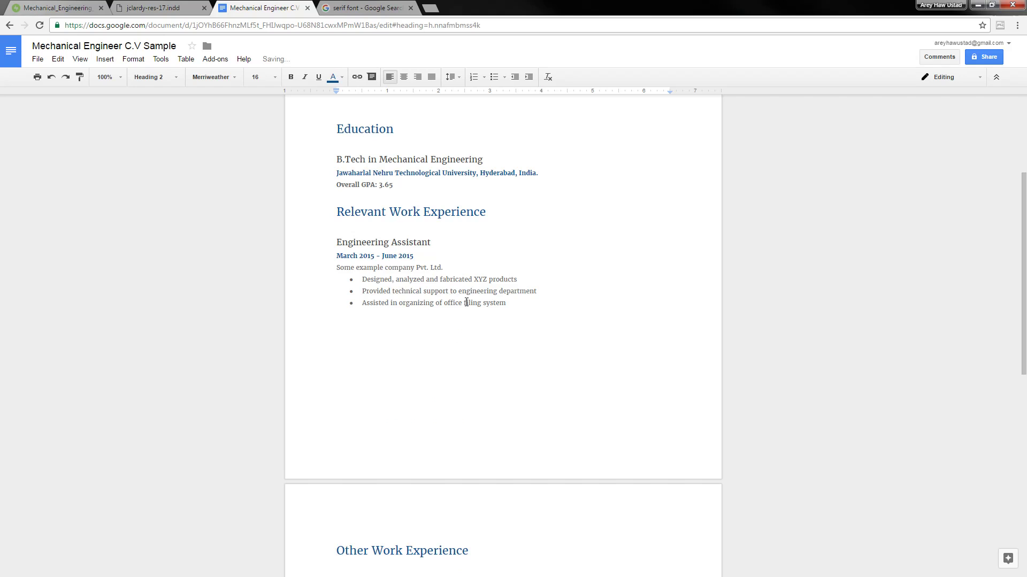
# Delete the empty line before Additional Qualifications
pyautogui.scroll(-6, 465, 301)
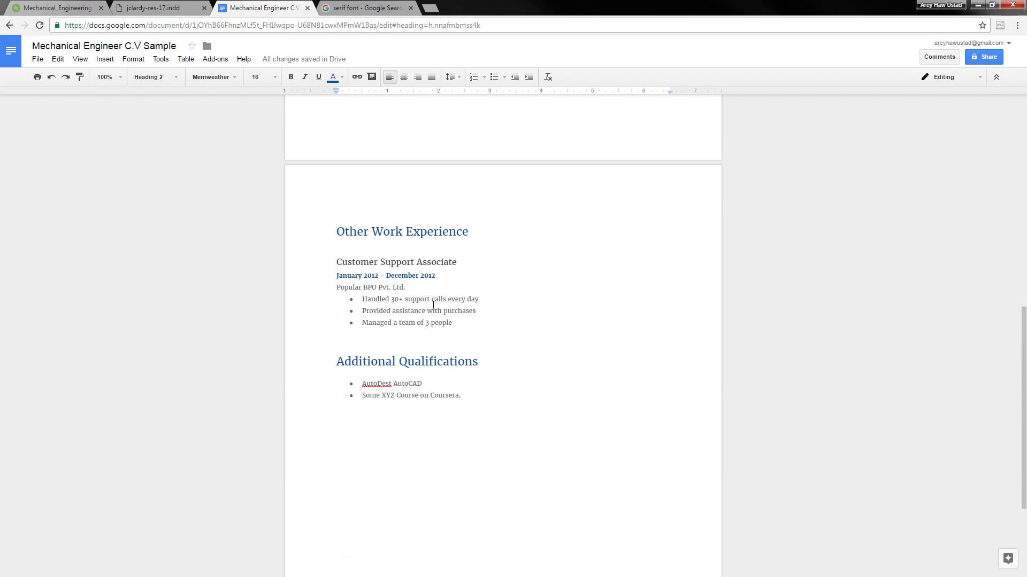
pyautogui.click(425, 339)
pyautogui.press('Delete')
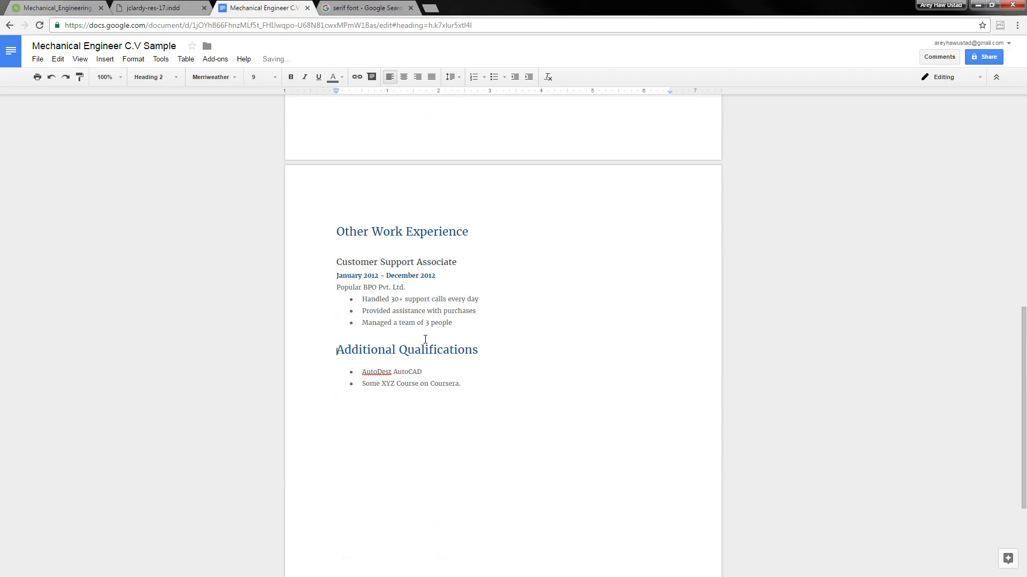
pyautogui.press('pageup')
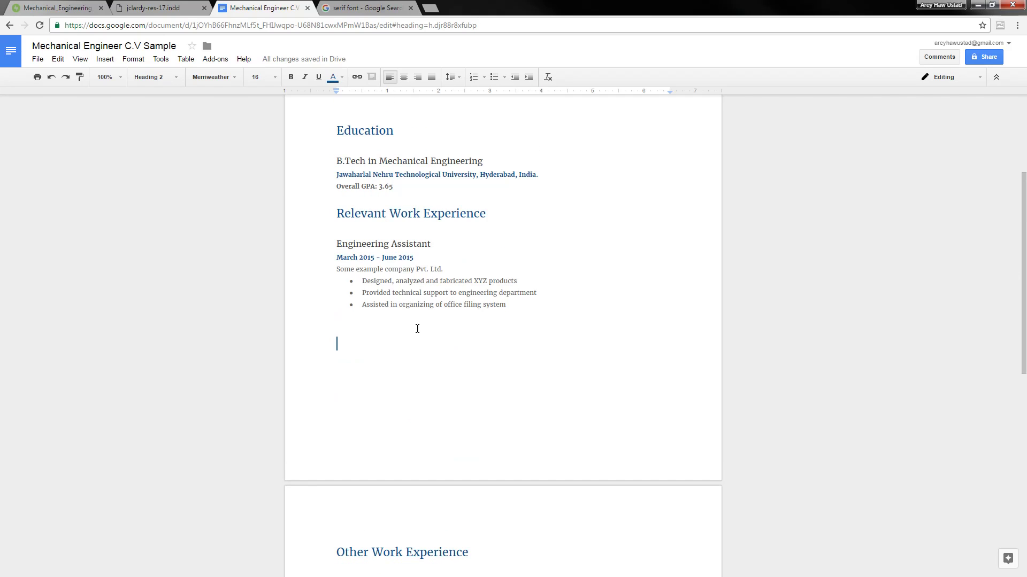
pyautogui.scroll(4, 427, 331)
pyautogui.click(437, 306)
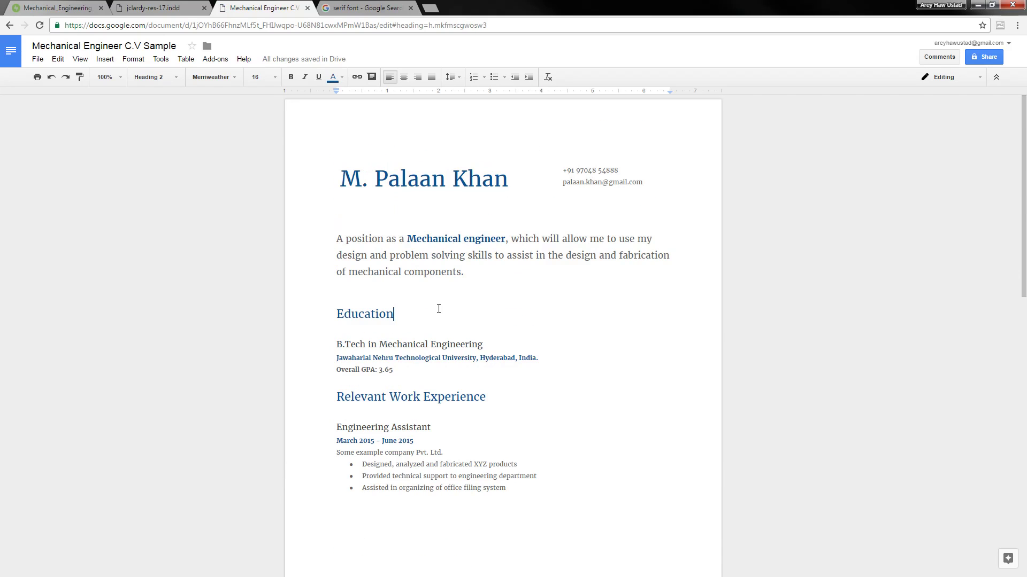
pyautogui.click(424, 287)
pyautogui.scroll(-5, 422, 282)
pyautogui.scroll(4, 422, 283)
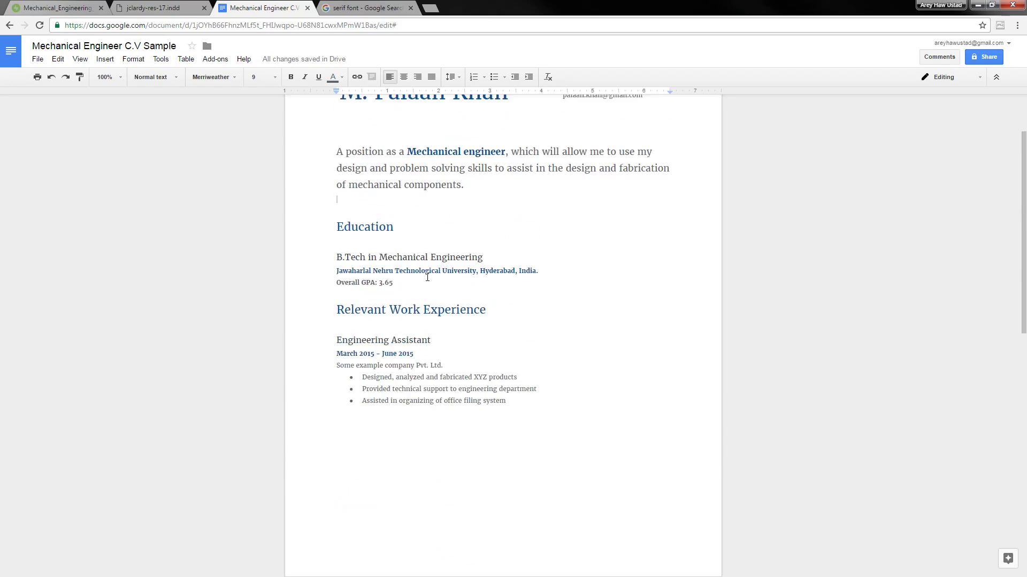
pyautogui.press('BackSpace')
pyautogui.scroll(-3, 425, 283)
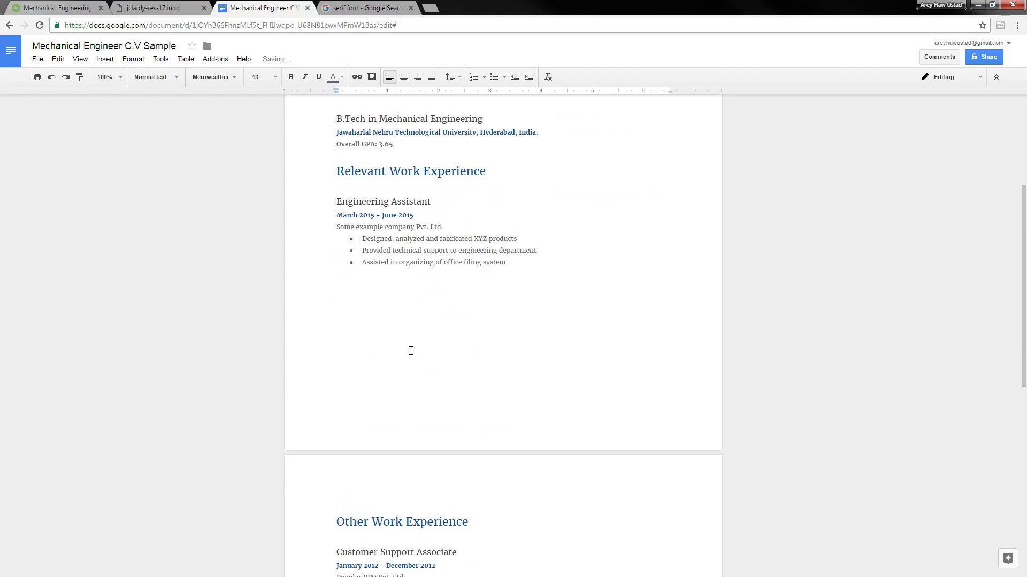
pyautogui.click(425, 293)
pyautogui.press('Up')
pyautogui.press('Delete')
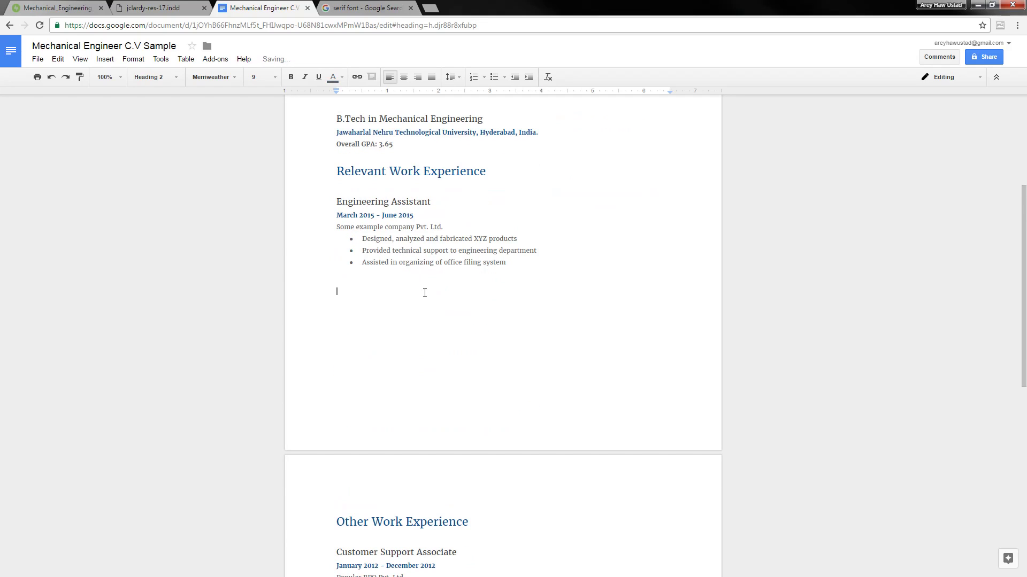
pyautogui.press('Up')
pyautogui.press('Down')
pyautogui.press('Delete')
pyautogui.press('Delete')
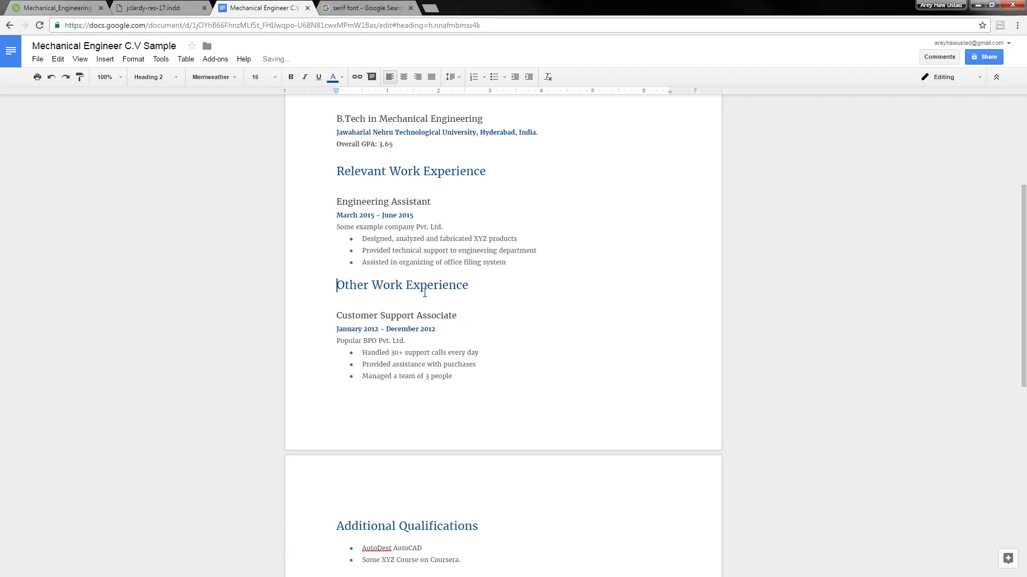
pyautogui.scroll(-3, 424, 293)
pyautogui.click(419, 342)
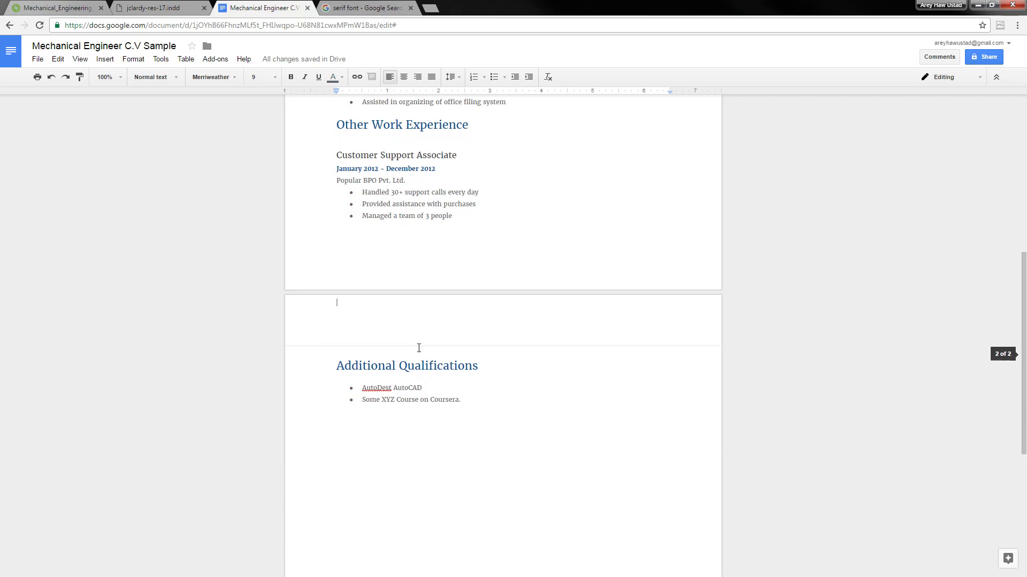
pyautogui.click(415, 429)
pyautogui.scroll(-1, 406, 424)
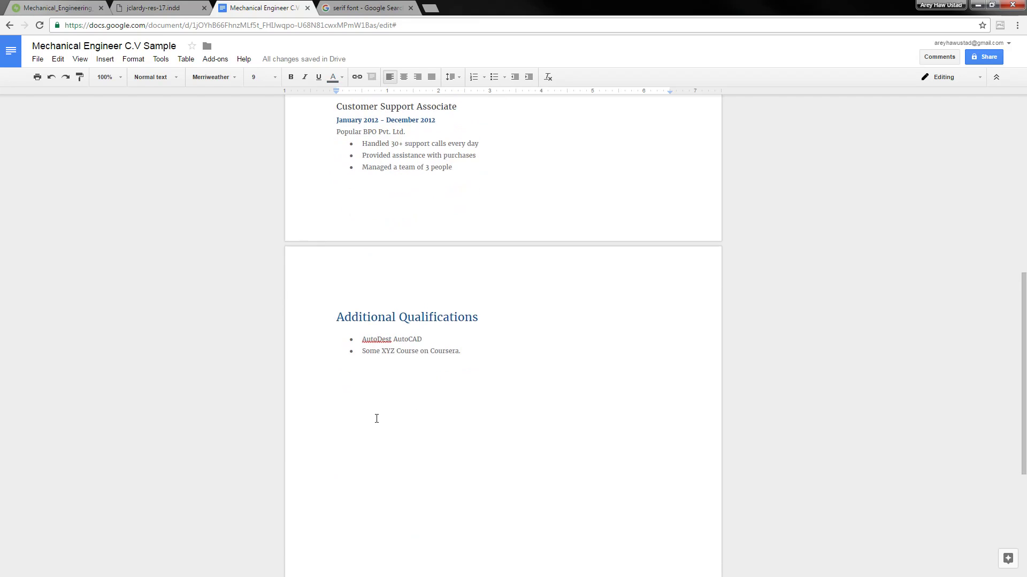
pyautogui.scroll(8, 396, 425)
pyautogui.scroll(-6, 393, 427)
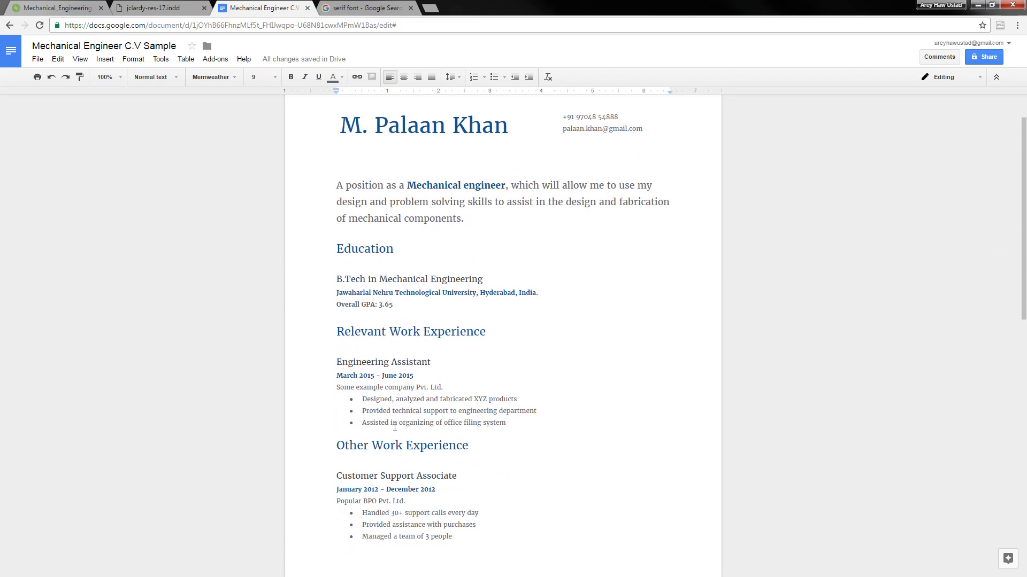
pyautogui.scroll(-5, 406, 458)
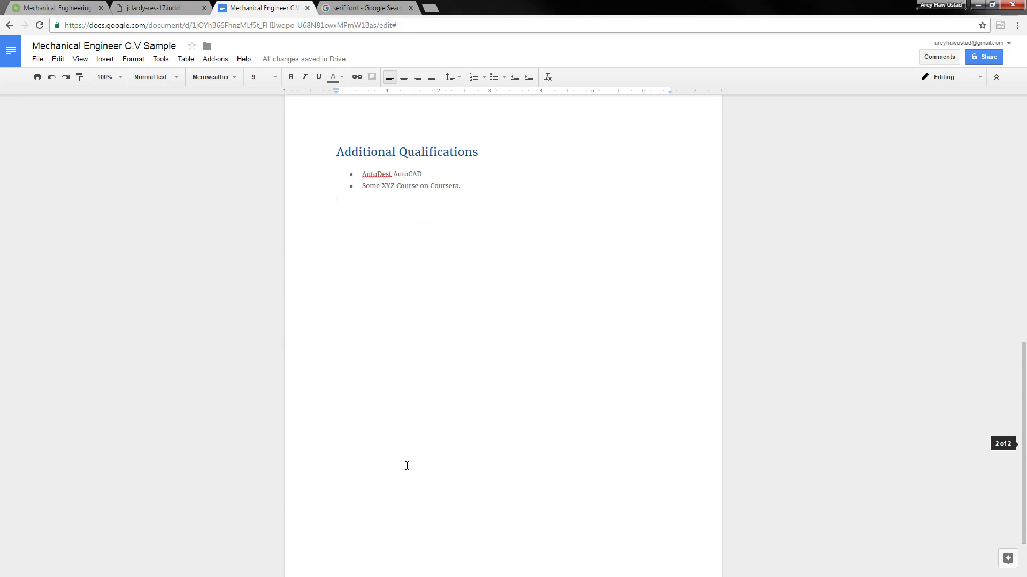
pyautogui.scroll(4, 407, 465)
pyautogui.scroll(-5, 417, 452)
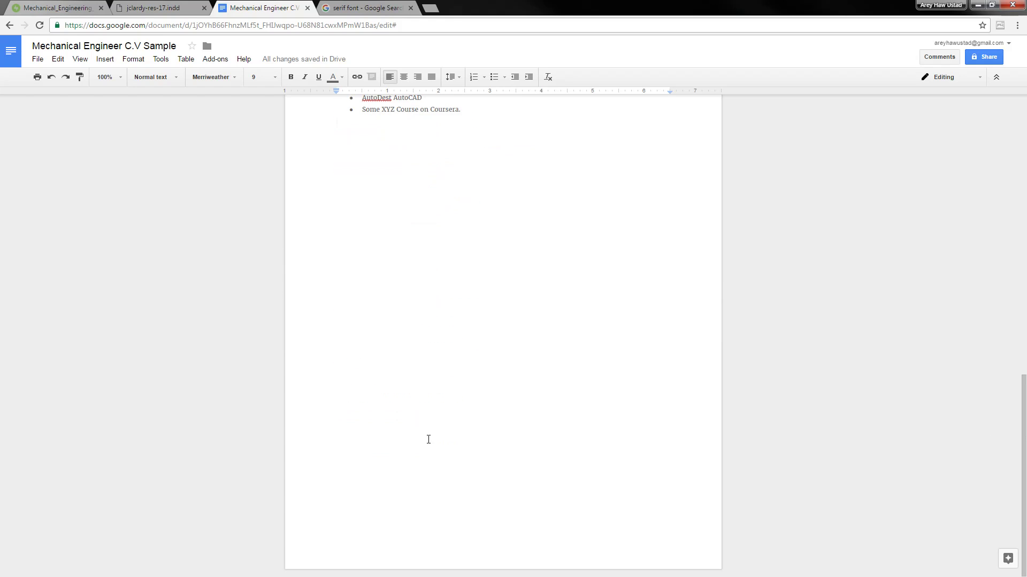
pyautogui.scroll(11, 440, 433)
pyautogui.scroll(-5, 410, 464)
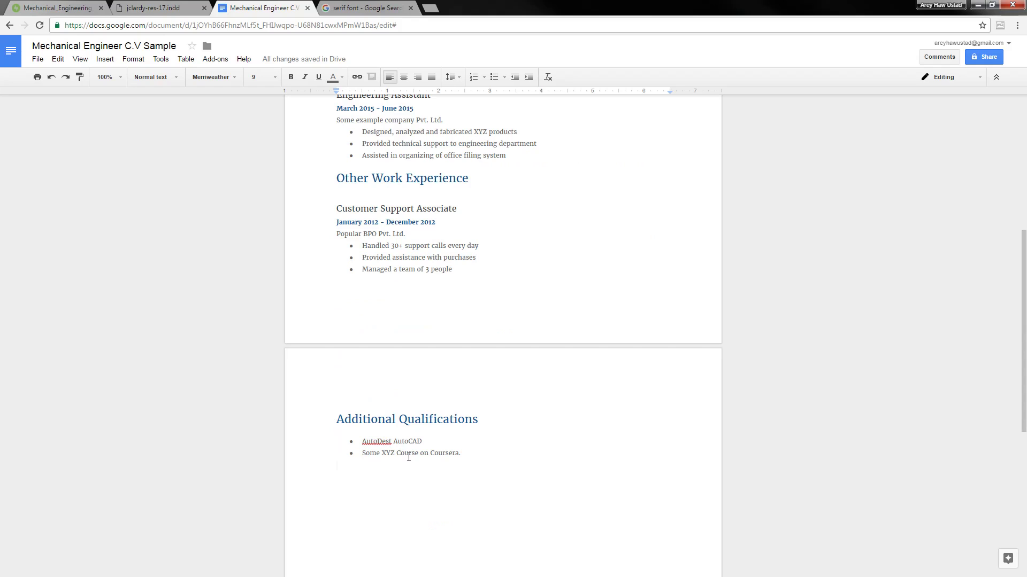
pyautogui.scroll(5, 404, 458)
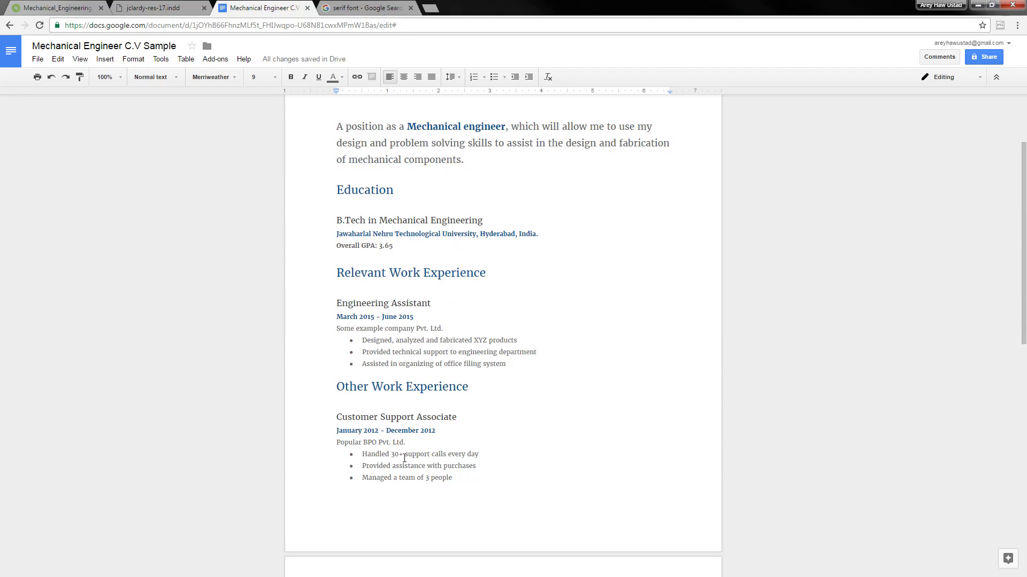
pyautogui.click(499, 443)
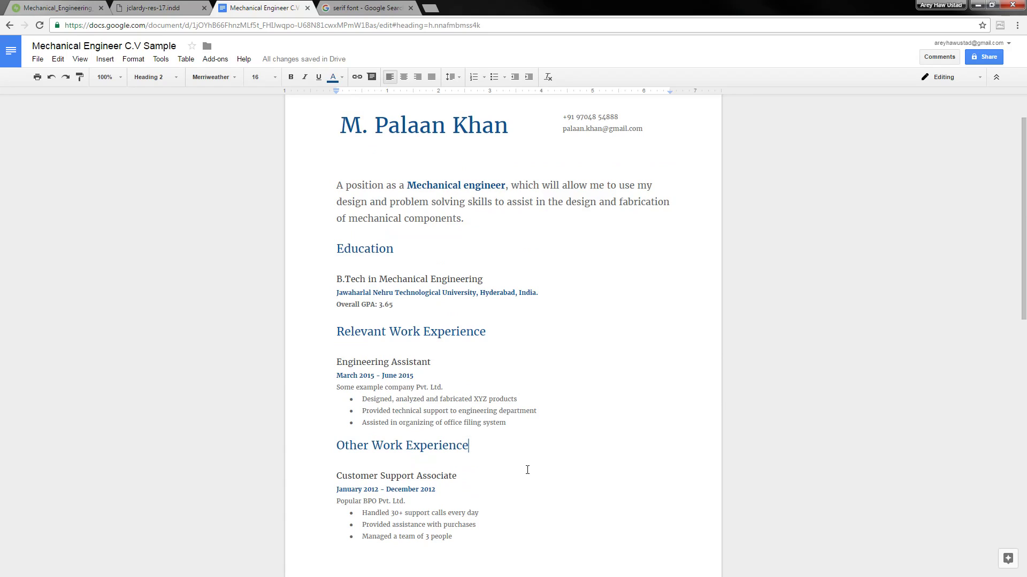
pyautogui.press('Home')
pyautogui.press('Return')
pyautogui.press('Up')
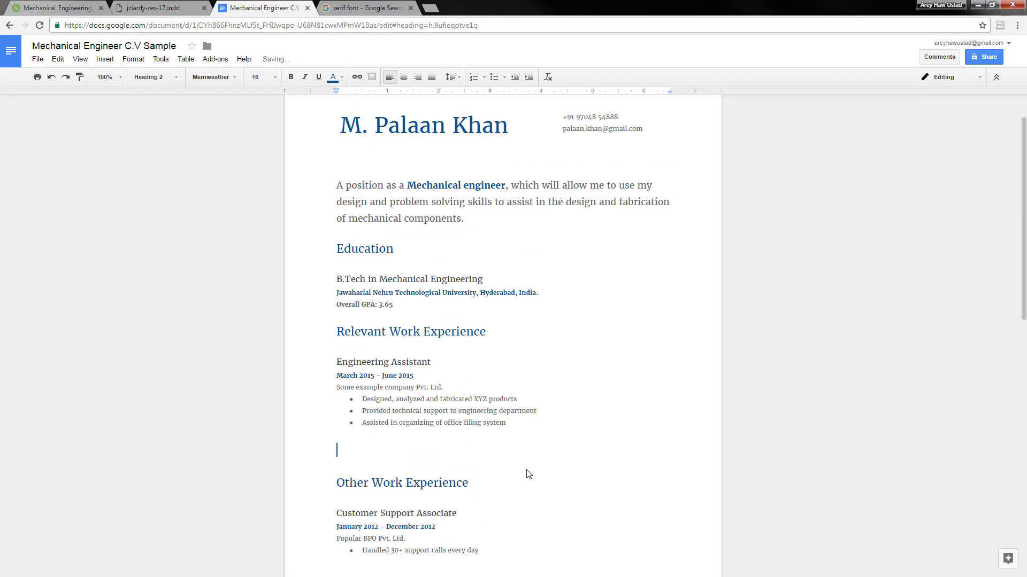
pyautogui.press('BackSpace')
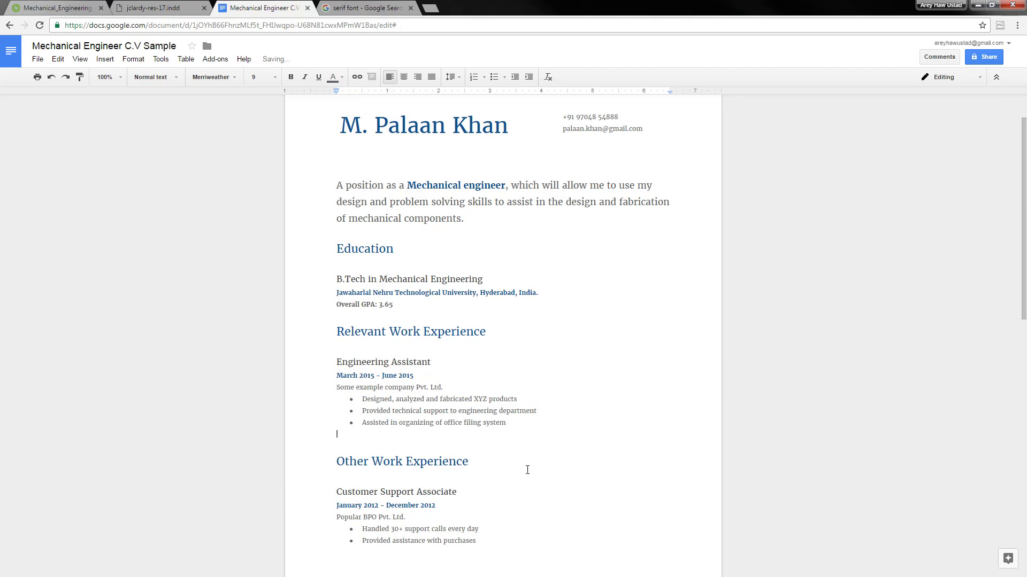
pyautogui.press('Delete')
pyautogui.press('Up')
pyautogui.press('Up')
pyautogui.press('Up')
pyautogui.press('Up')
pyautogui.press('Up')
pyautogui.press('Up')
pyautogui.press('Up')
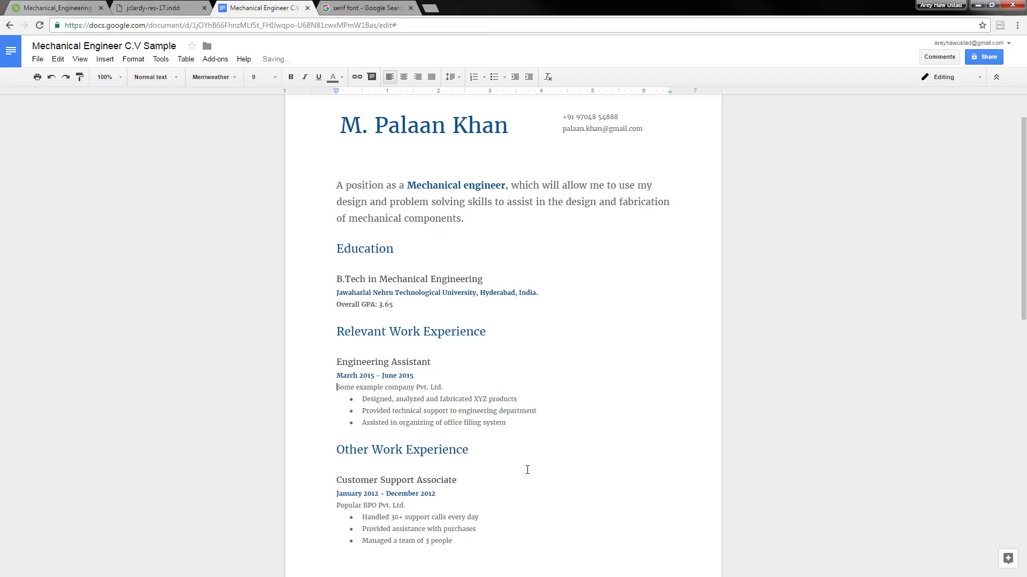
pyautogui.press('Up')
pyautogui.press('Up')
pyautogui.press('Up')
pyautogui.press('Up')
pyautogui.press('Up')
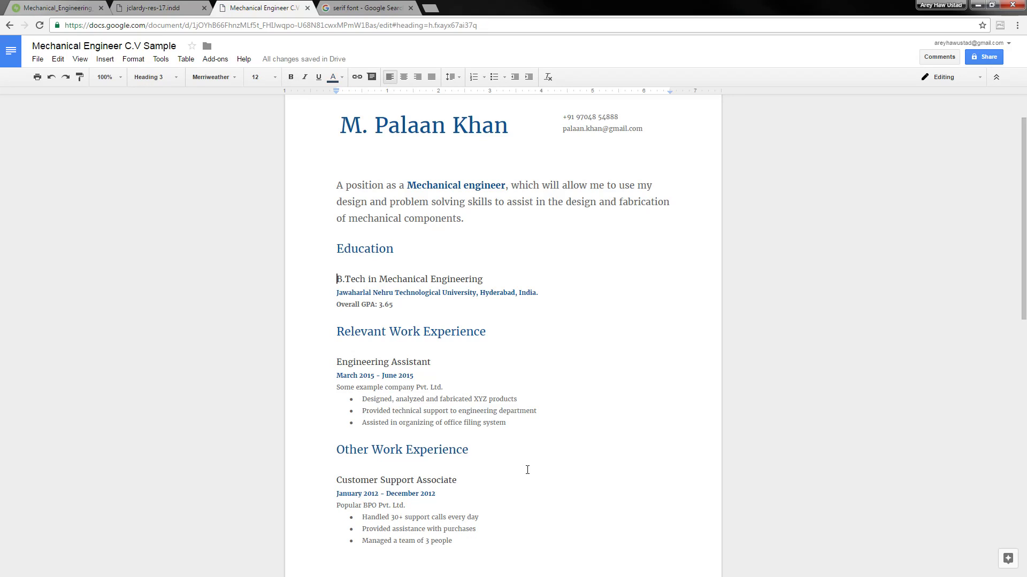
pyautogui.scroll(-4, 419, 401)
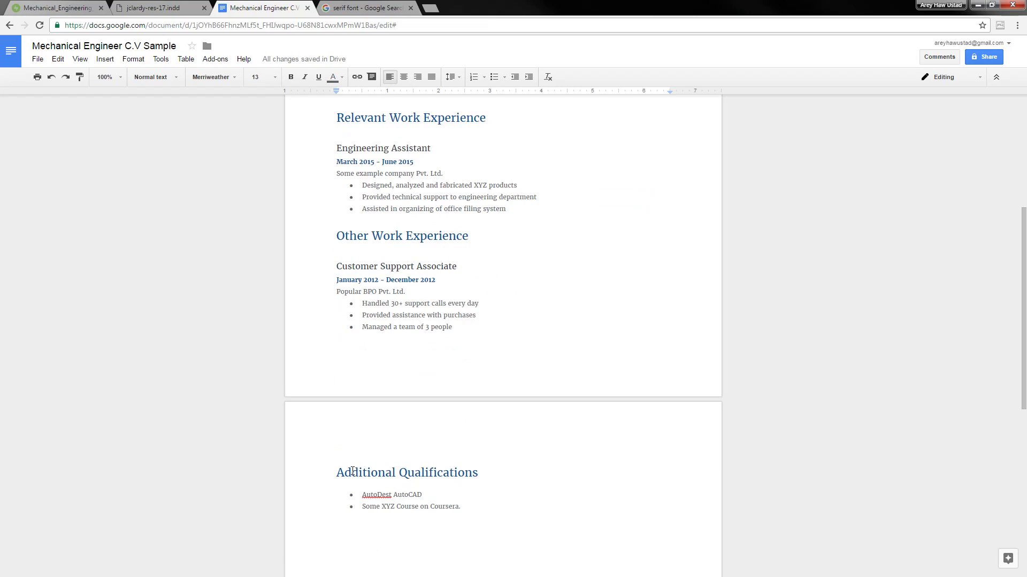
pyautogui.click(414, 413)
pyautogui.click(470, 236)
pyautogui.scroll(14, 476, 236)
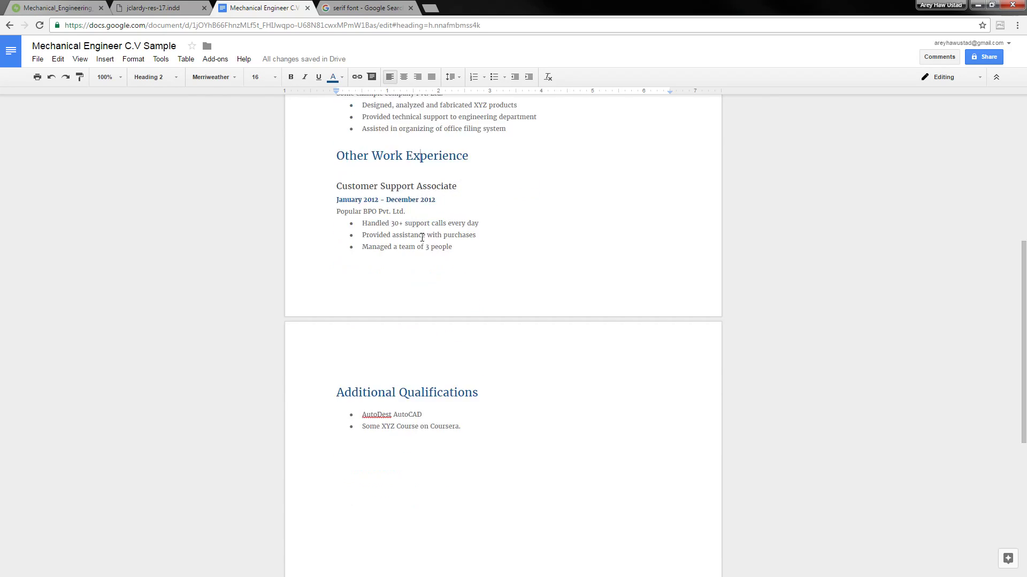
# Select the Education heading and, after trying several sizes, set it to font size 16
pyautogui.click(403, 303)
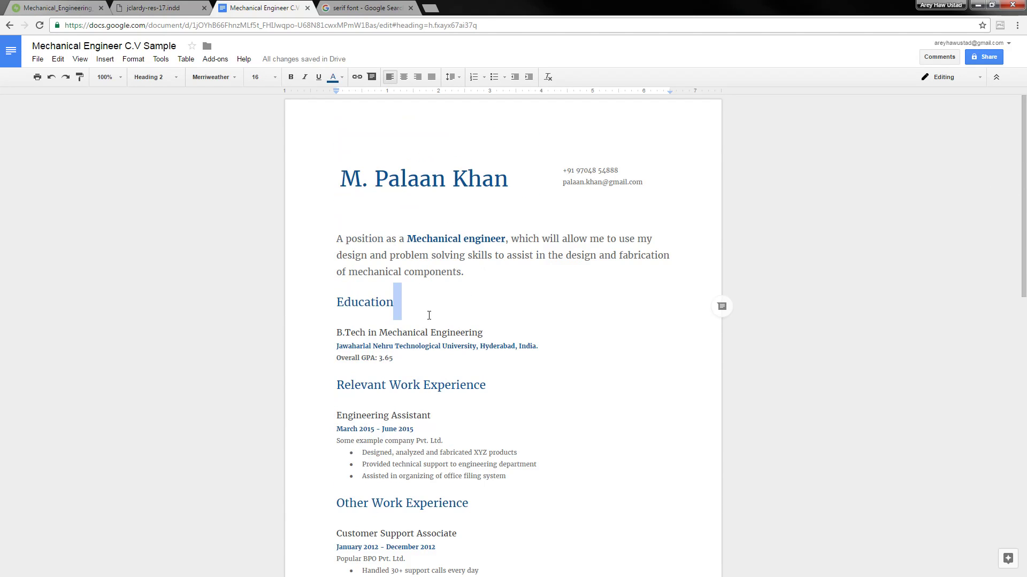
pyautogui.hotkey('shift', 'Home')
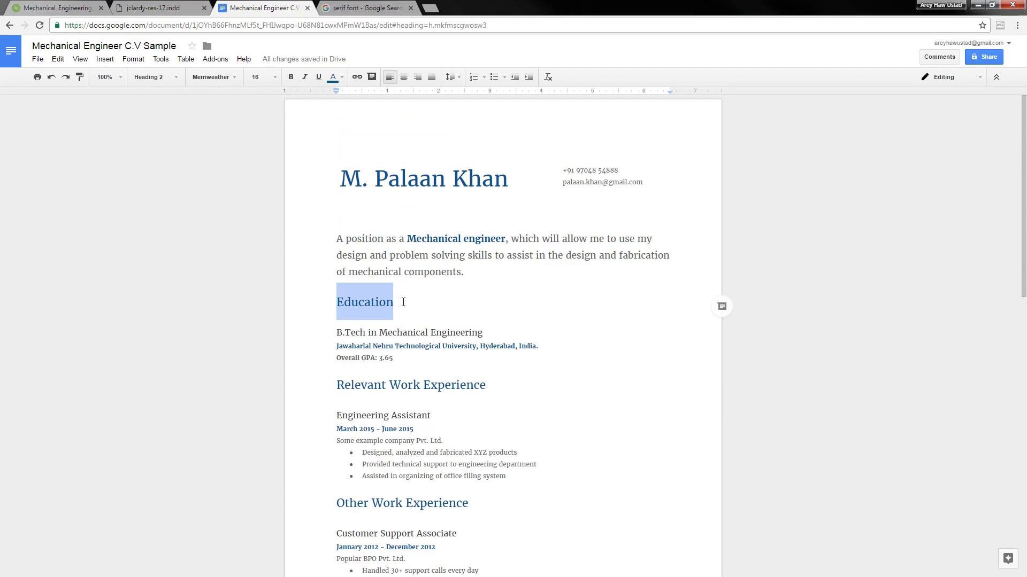
pyautogui.hotkey('ctrl', 'shift', ',')
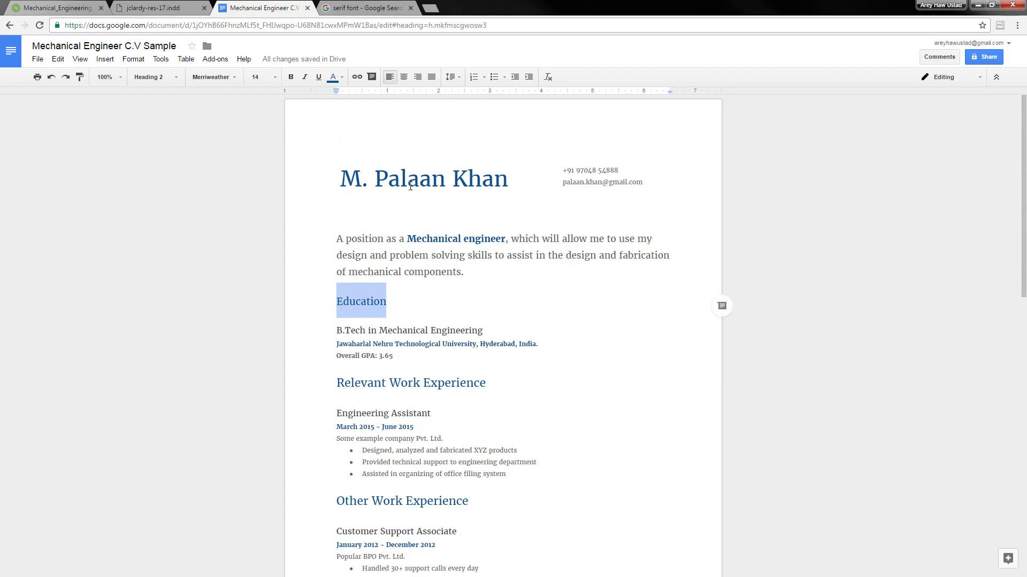
pyautogui.hotkey('ctrl', 'shift', ',')
pyautogui.hotkey('ctrl', 'shift', ',')
pyautogui.hotkey('ctrl', 'shift', ',')
pyautogui.hotkey('ctrl', 'shift', ',')
pyautogui.hotkey('ctrl', 'shift', ',')
pyautogui.hotkey('ctrl', 'shift', ',')
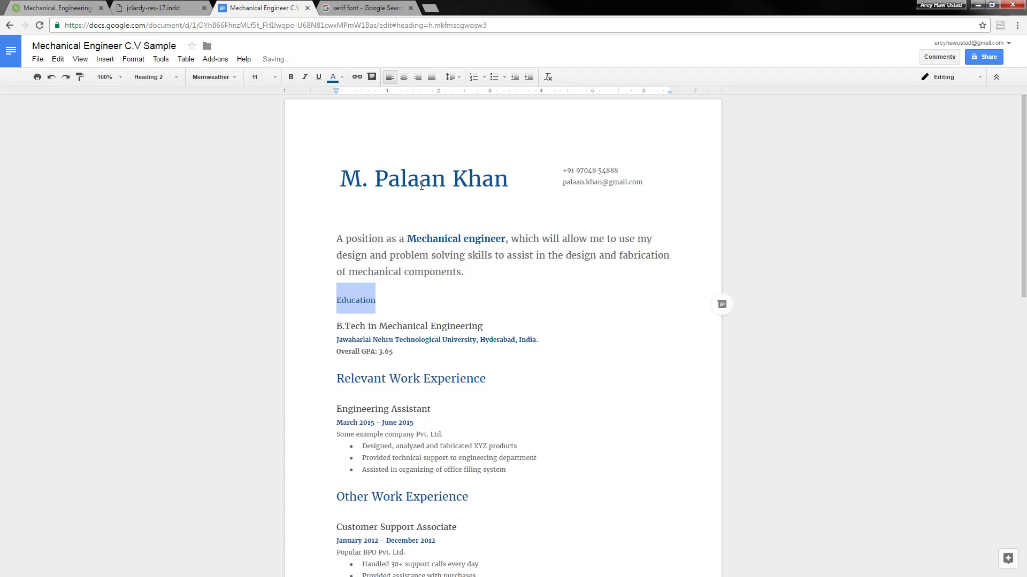
pyautogui.hotkey('ctrl', 'shift', '.')
pyautogui.hotkey('ctrl', 'shift', '.')
pyautogui.hotkey('ctrl', 'shift', '.')
pyautogui.hotkey('ctrl', 'shift', '.')
pyautogui.hotkey('ctrl', 'shift', '.')
pyautogui.hotkey('ctrl', 'shift', '.')
pyautogui.hotkey('ctrl', 'shift', '.')
pyautogui.hotkey('ctrl', 'shift', '.')
pyautogui.hotkey('ctrl', 'shift', '.')
pyautogui.hotkey('ctrl', 'shift', '.')
pyautogui.hotkey('ctrl', 'shift', '.')
pyautogui.hotkey('ctrl', 'shift', '.')
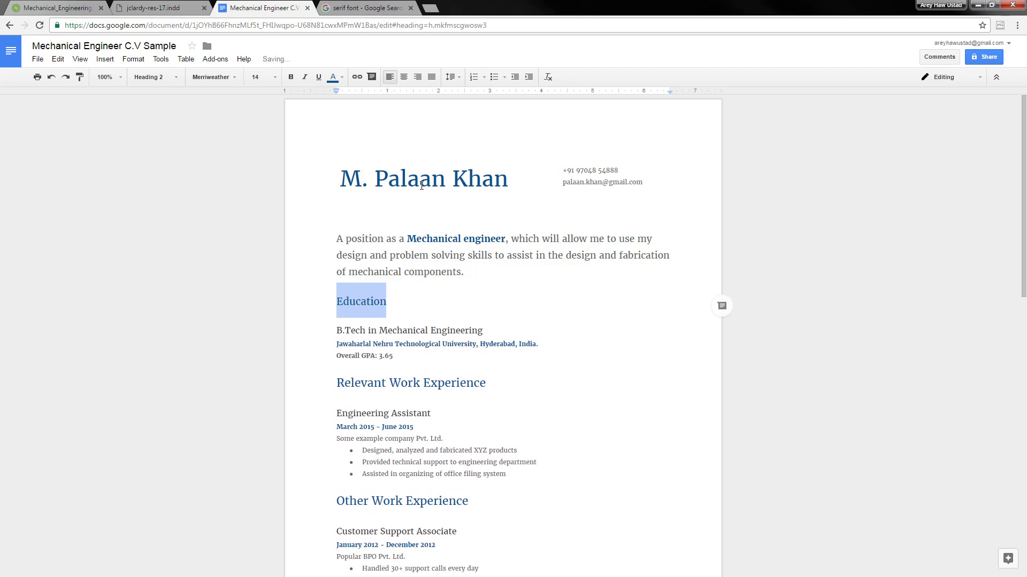
pyautogui.hotkey('ctrl', 'shift', '.')
pyautogui.hotkey('ctrl', 'shift', ',')
pyautogui.hotkey('ctrl', 'shift', ',')
pyautogui.hotkey('ctrl', 'shift', ',')
pyautogui.hotkey('ctrl', 'shift', ',')
pyautogui.hotkey('ctrl', 'shift', ',')
pyautogui.hotkey('ctrl', 'shift', ',')
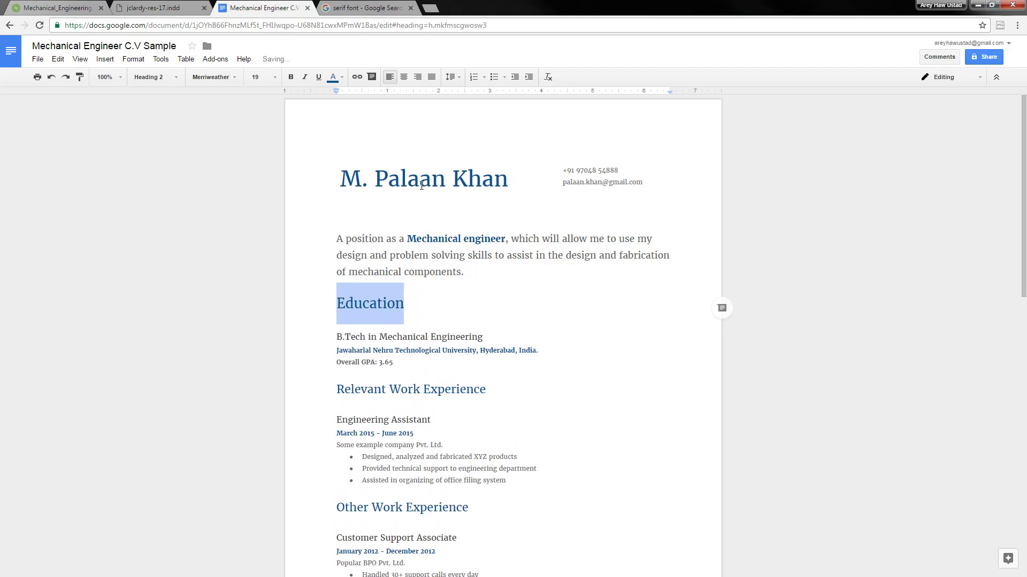
pyautogui.hotkey('ctrl', 'shift', '.')
pyautogui.hotkey('ctrl', 'shift', '.')
pyautogui.hotkey('ctrl', 'shift', '.')
pyautogui.hotkey('ctrl', 'shift', '.')
pyautogui.hotkey('ctrl', 'b')
pyautogui.hotkey('ctrl', 'shift', ',')
pyautogui.hotkey('ctrl', 'b')
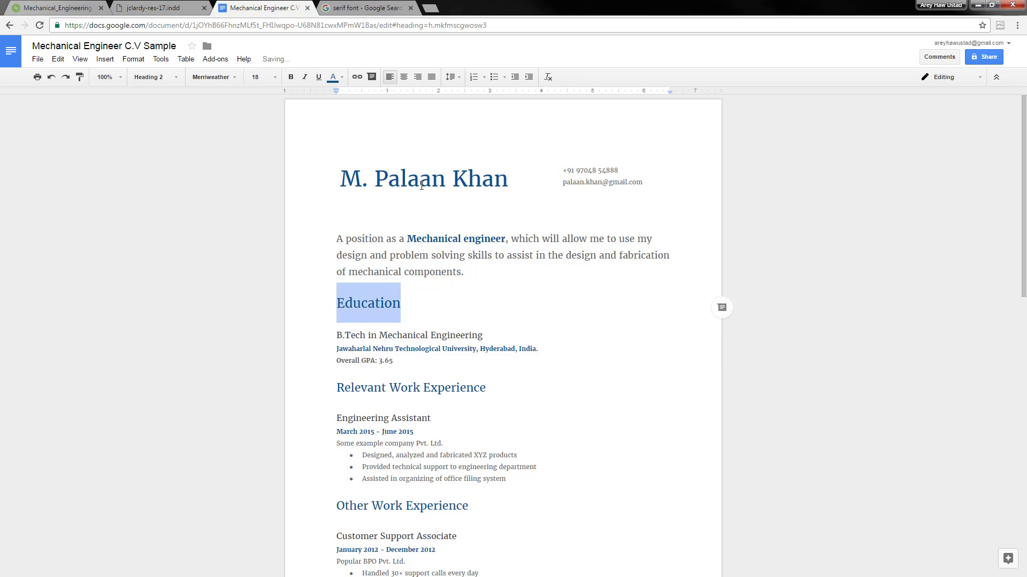
pyautogui.hotkey('ctrl', 'shift', ',')
pyautogui.hotkey('ctrl', 'shift', ',')
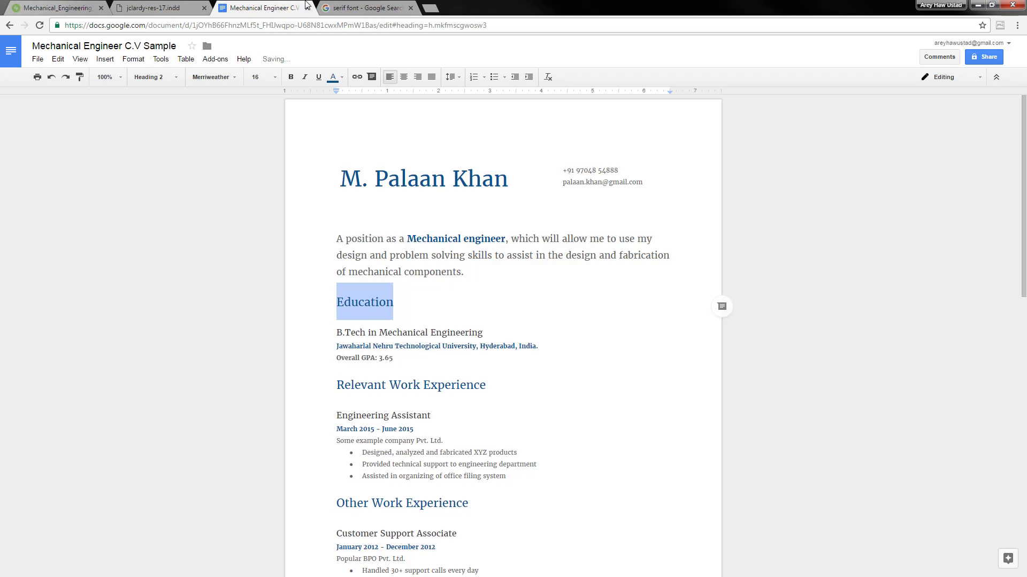
# Give the Education heading 1.15 line spacing
pyautogui.click(453, 77)
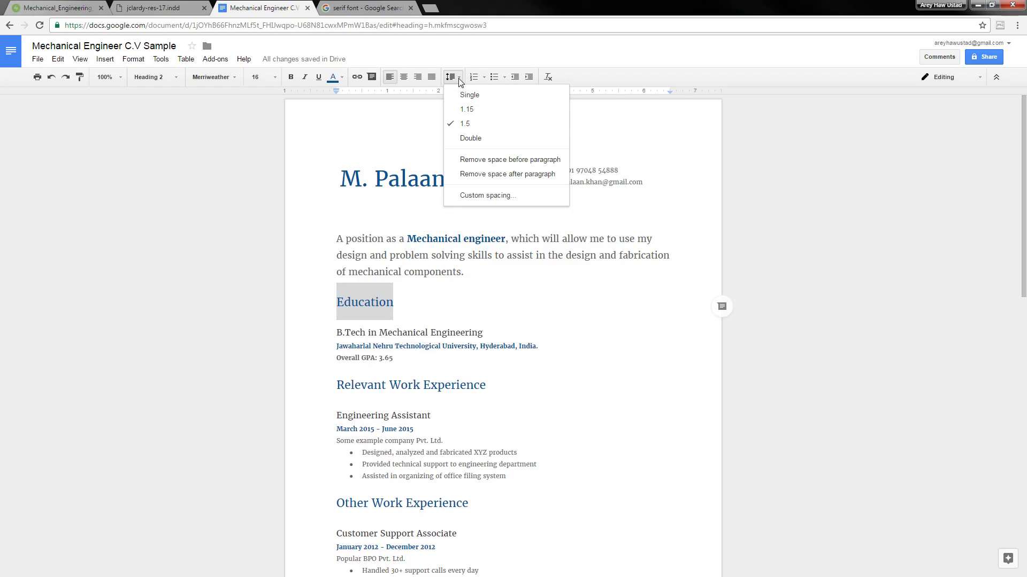
pyautogui.click(475, 110)
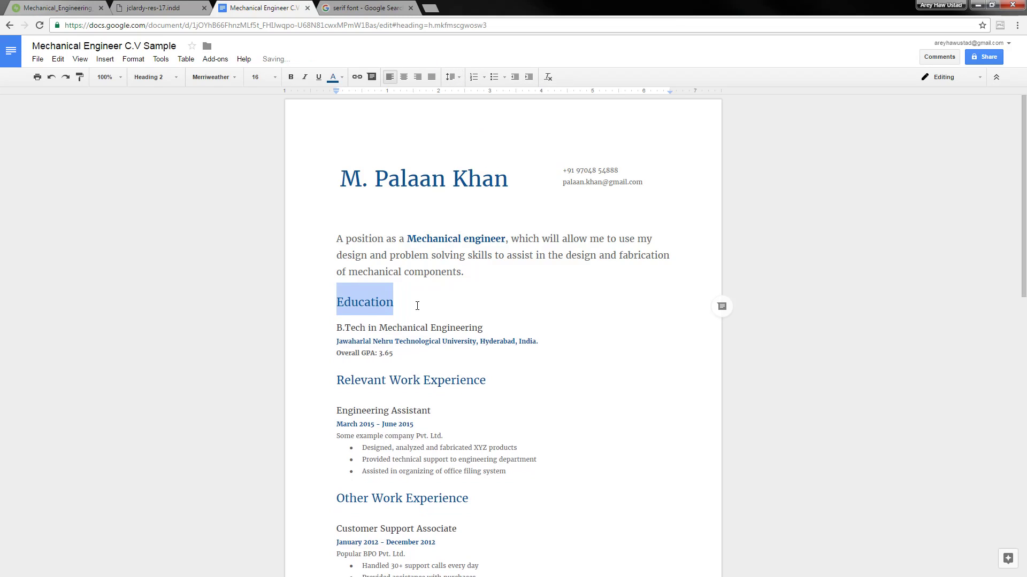
pyautogui.click(417, 306)
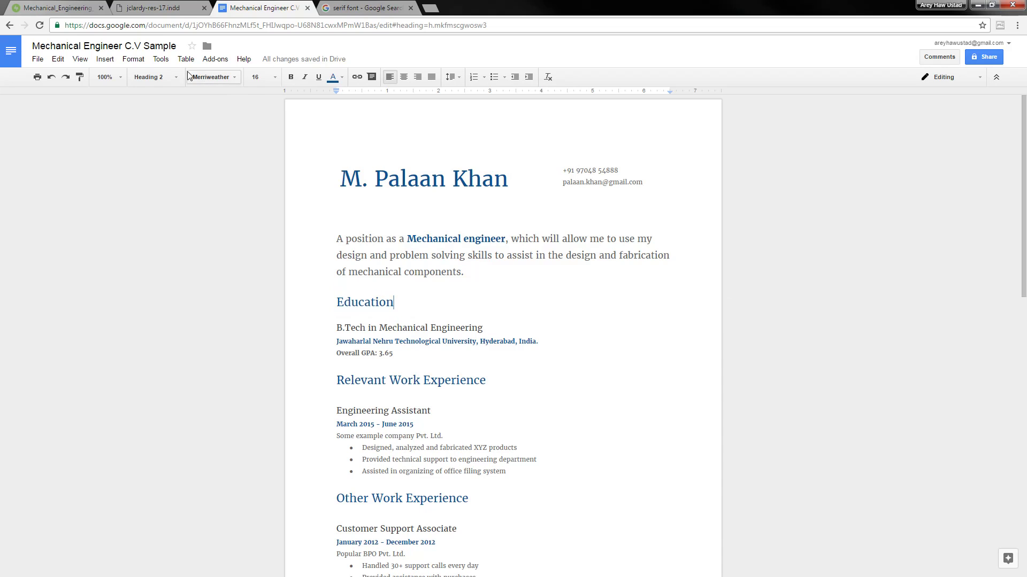
# Update the Heading 2 style to match the Education heading
pyautogui.click(164, 78)
pyautogui.moveTo(229, 238)
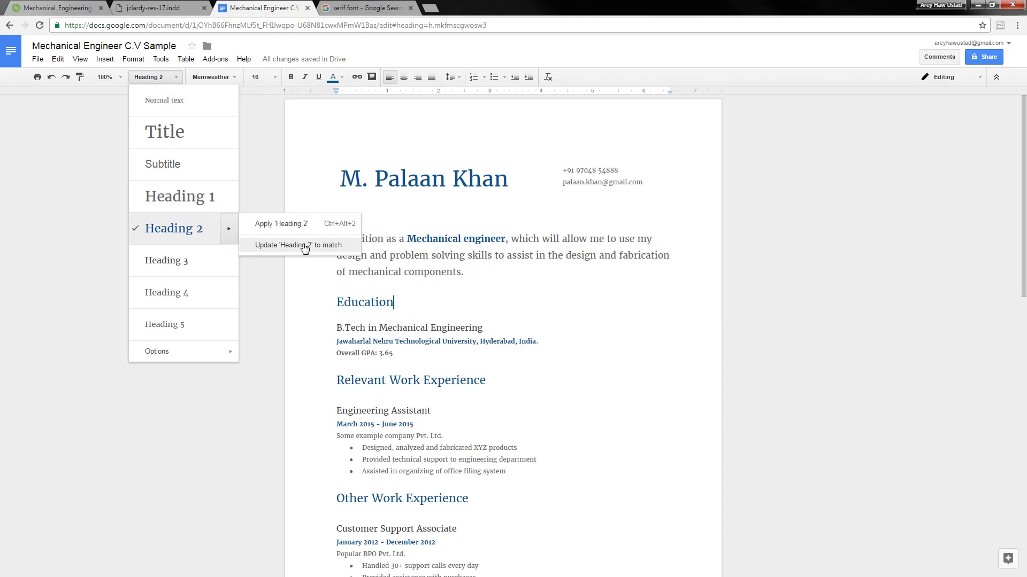
pyautogui.click(307, 244)
pyautogui.scroll(-7, 431, 314)
# Delete the empty line above the opening objective paragraph
pyautogui.click(428, 233)
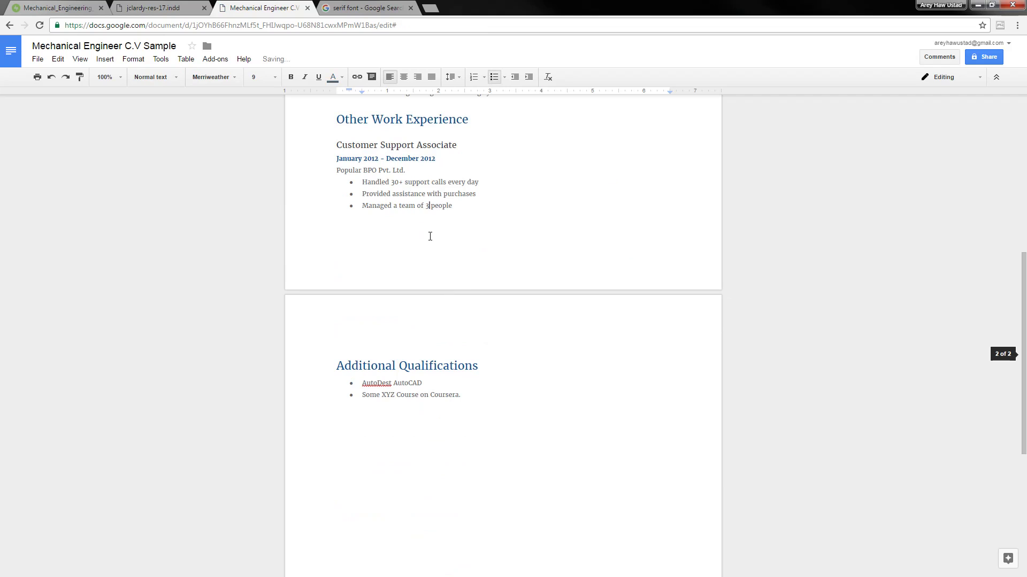
pyautogui.scroll(5, 426, 233)
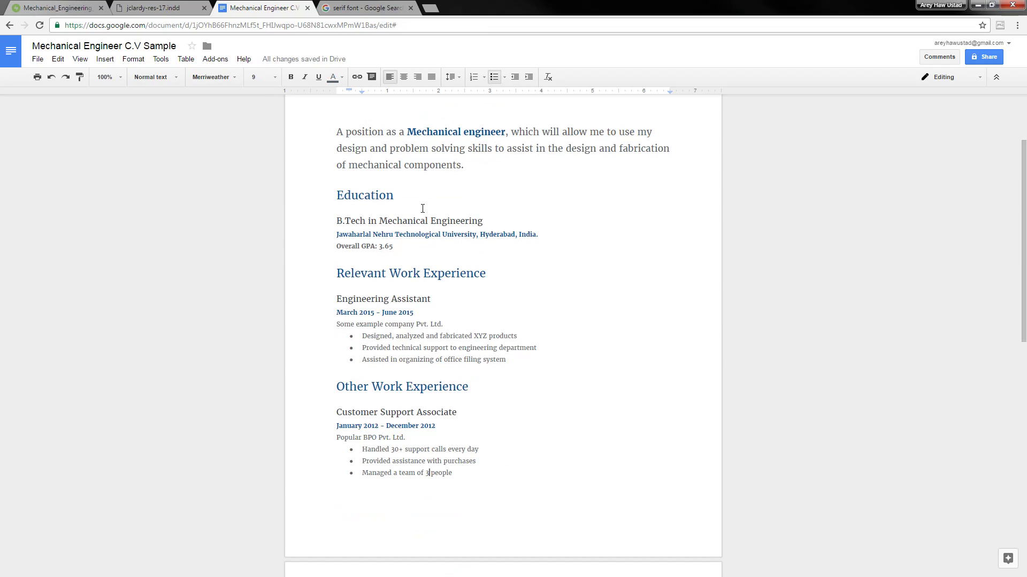
pyautogui.click(450, 249)
pyautogui.scroll(2, 449, 246)
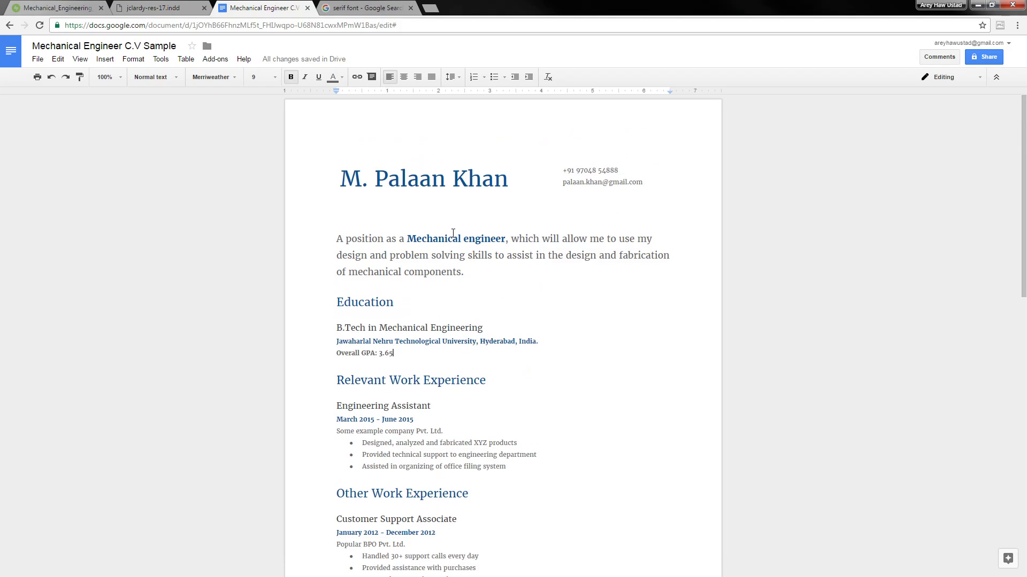
pyautogui.click(337, 244)
pyautogui.press('BackSpace')
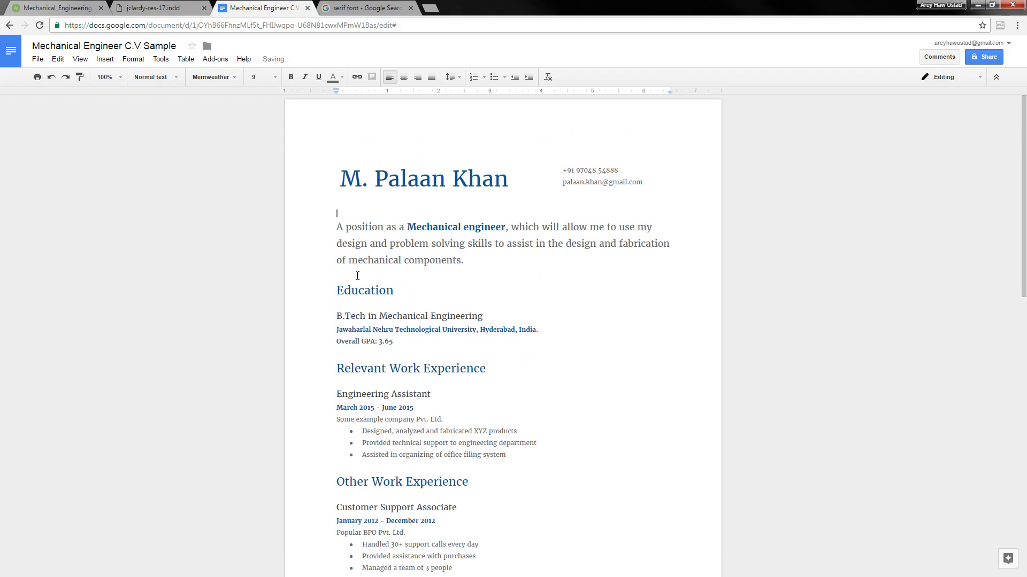
# Shrink the objective paragraph to size 12, then restore its larger size
pyautogui.hotkey('shift', 'Down')
pyautogui.hotkey('shift', 'Down')
pyautogui.hotkey('shift', 'Down')
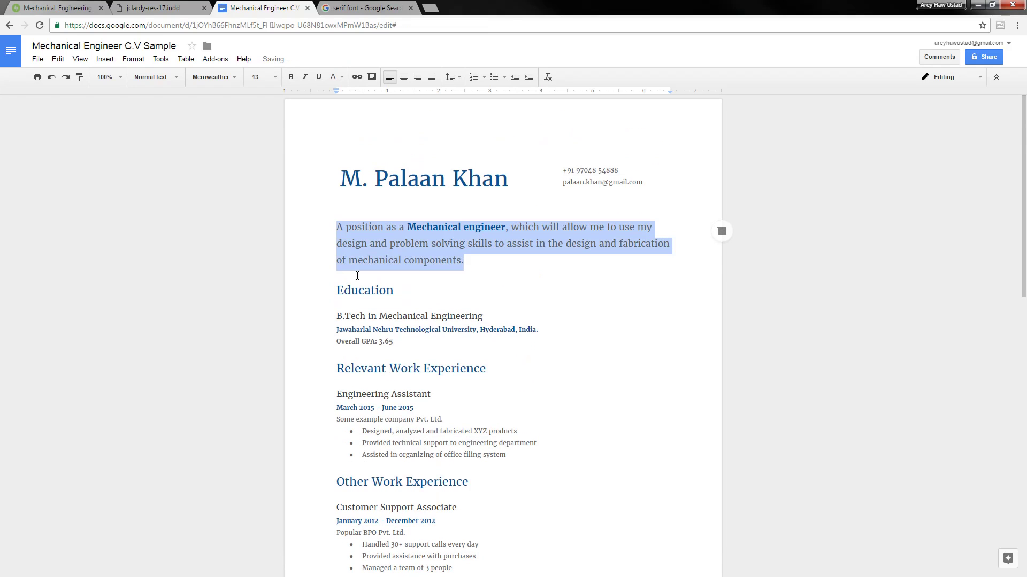
pyautogui.hotkey('ctrl', 'shift', ',')
pyautogui.scroll(-5, 374, 265)
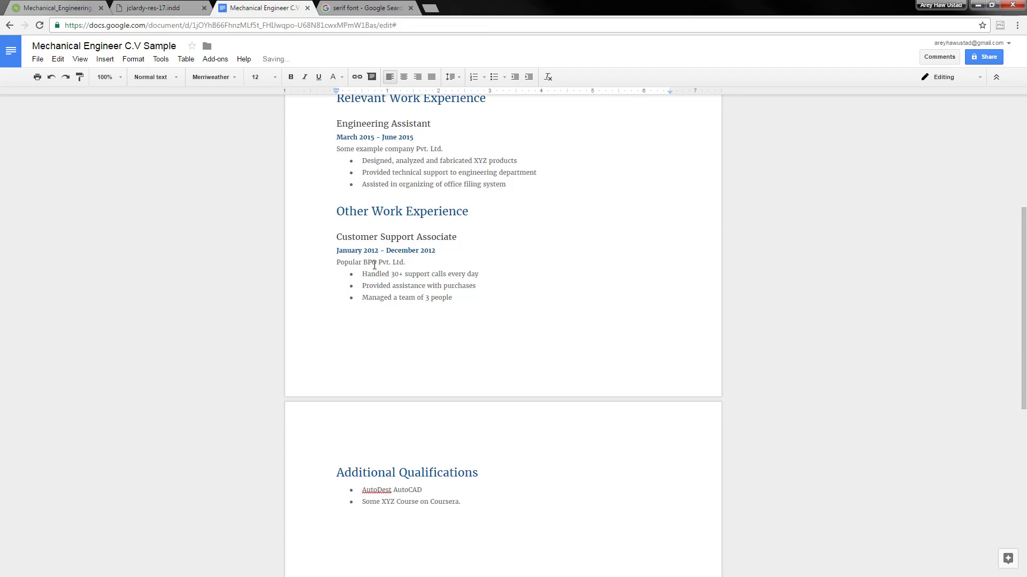
pyautogui.scroll(5, 374, 265)
pyautogui.hotkey('ctrl', 'shift', '.')
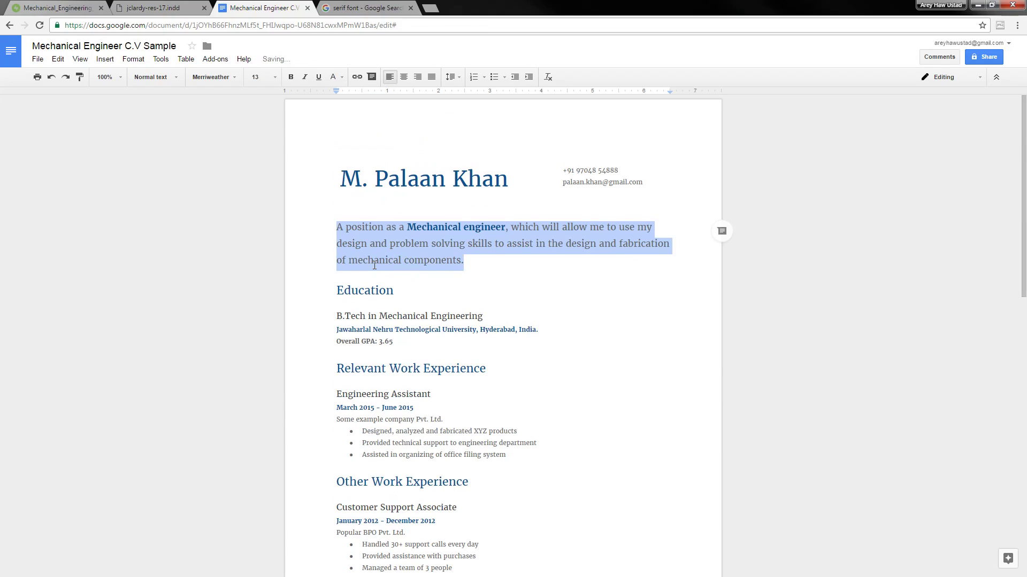
pyautogui.click(504, 288)
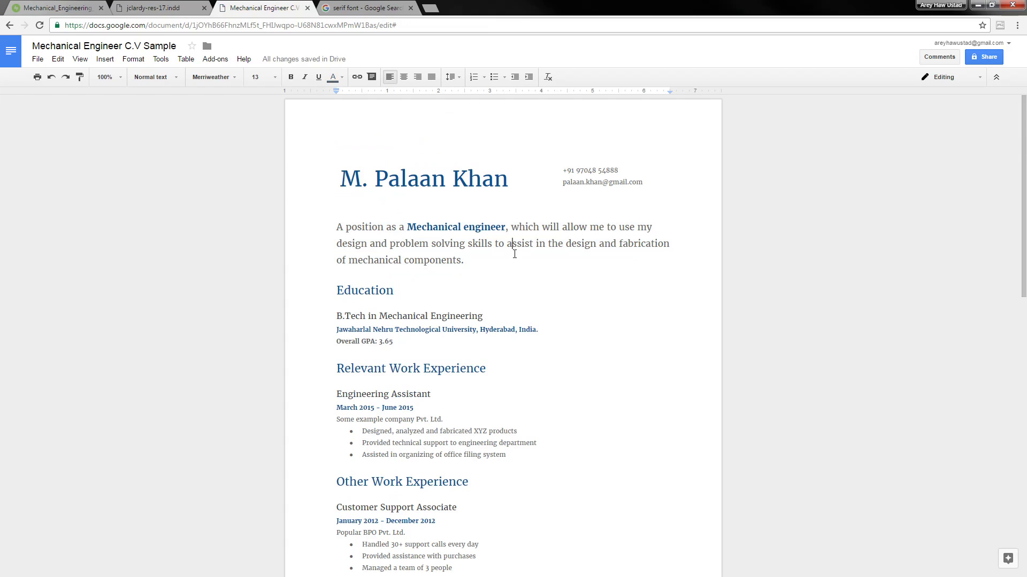
# Check that the page header is empty and return to the body text
pyautogui.doubleClick(363, 143)
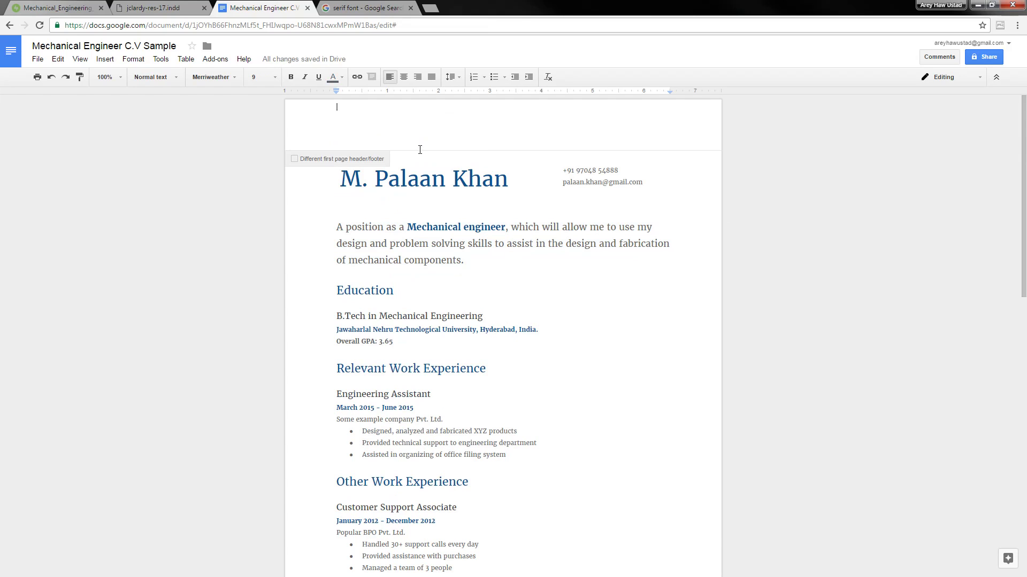
pyautogui.click(504, 278)
pyautogui.scroll(-6, 469, 218)
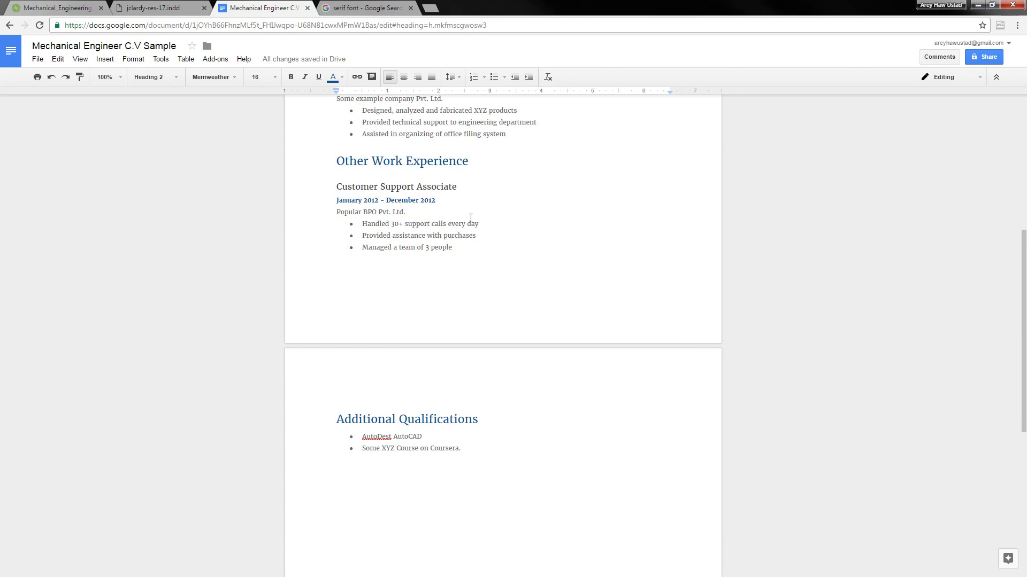
pyautogui.scroll(6, 517, 263)
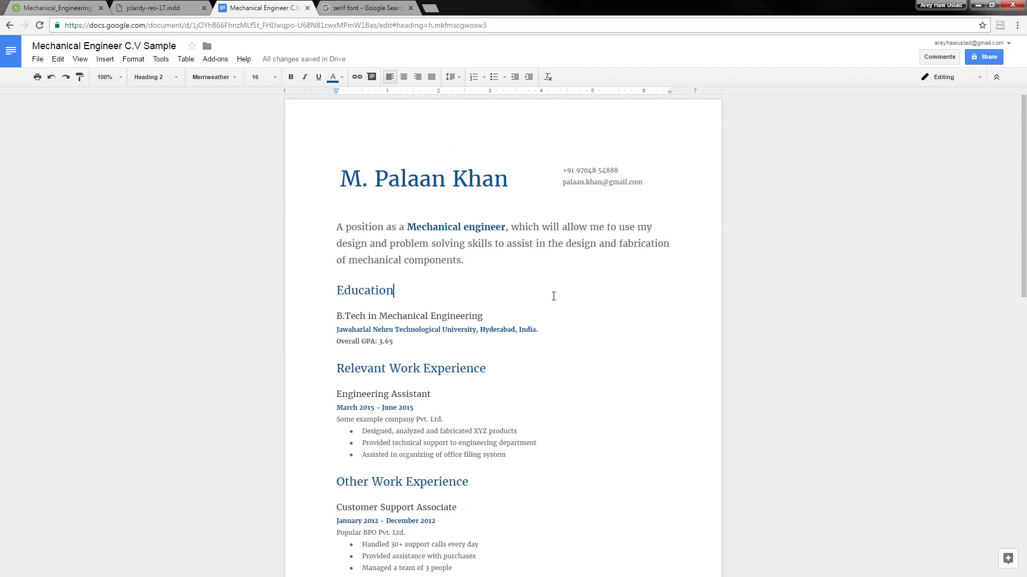
pyautogui.scroll(-5, 622, 252)
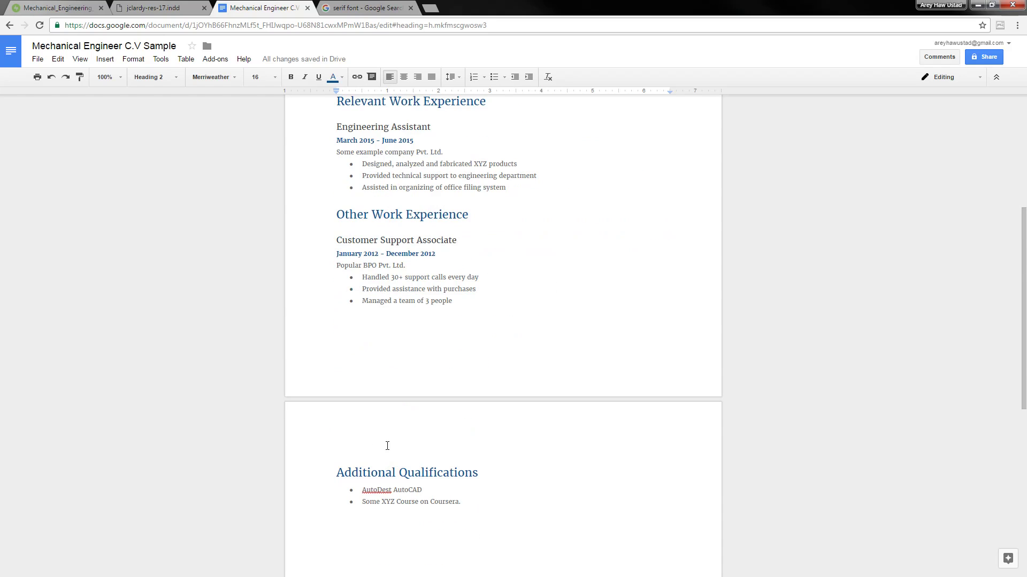
pyautogui.click(389, 381)
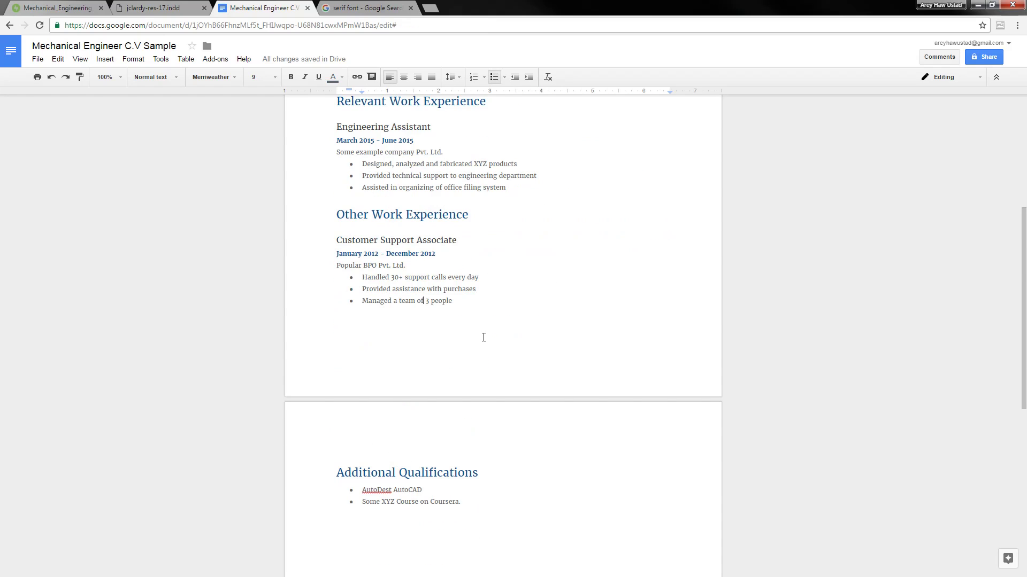
pyautogui.scroll(5, 483, 338)
# Check the empty header and footer, then return the caret to the body text
pyautogui.click(443, 135)
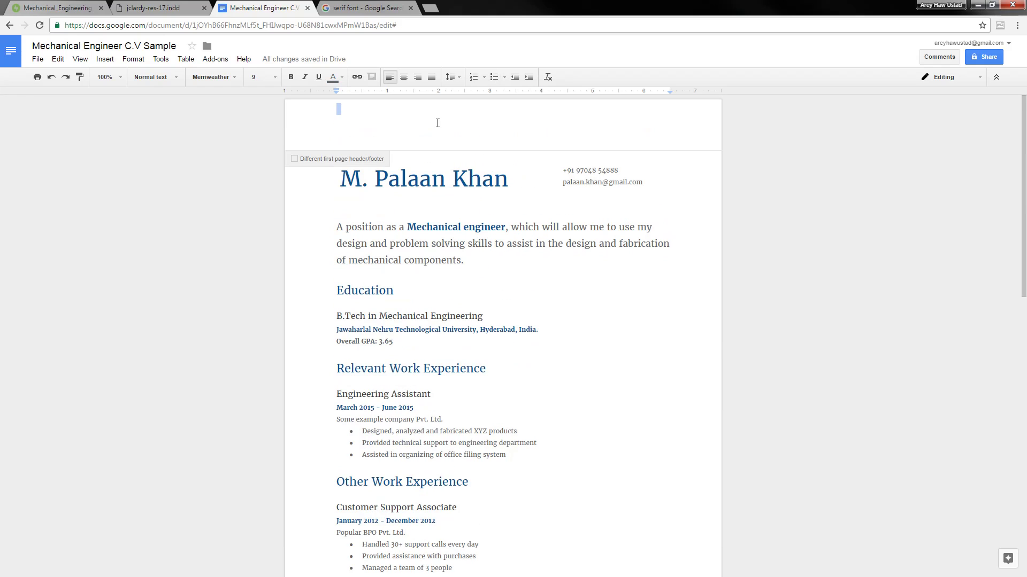
pyautogui.click(485, 133)
pyautogui.scroll(-6, 619, 307)
pyautogui.click(487, 327)
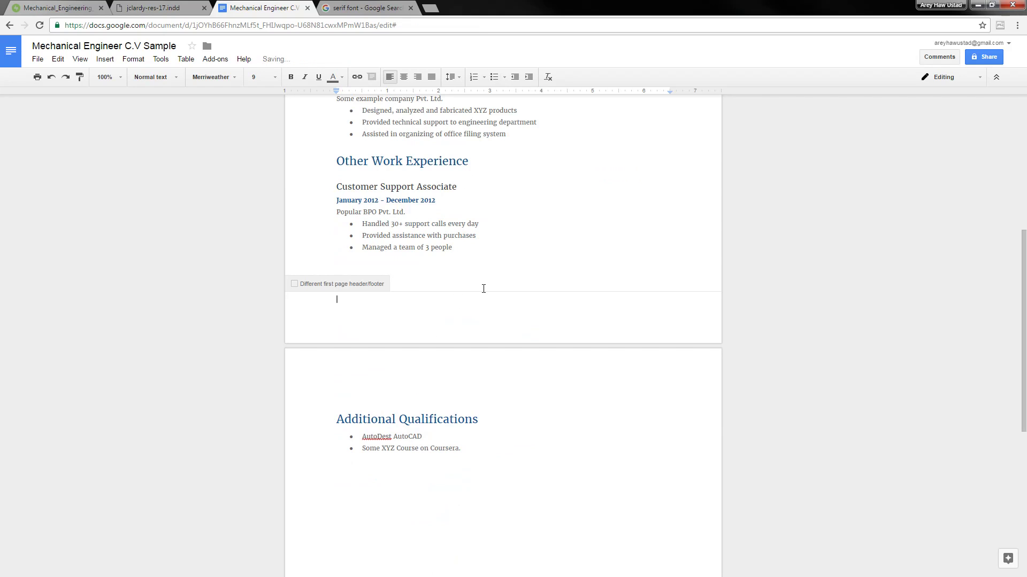
pyautogui.click(539, 277)
pyautogui.scroll(6, 539, 278)
pyautogui.click(540, 283)
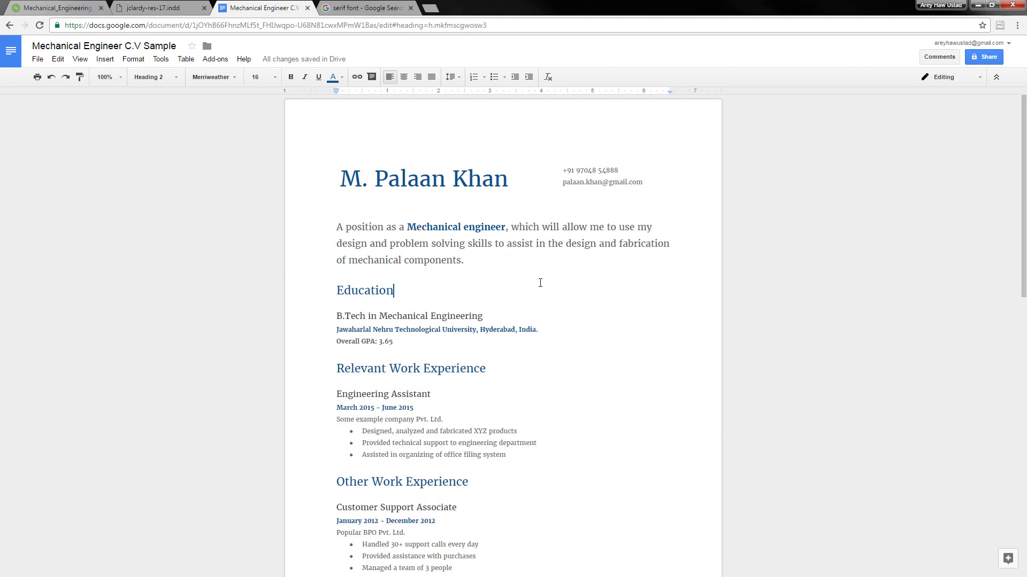
pyautogui.click(512, 258)
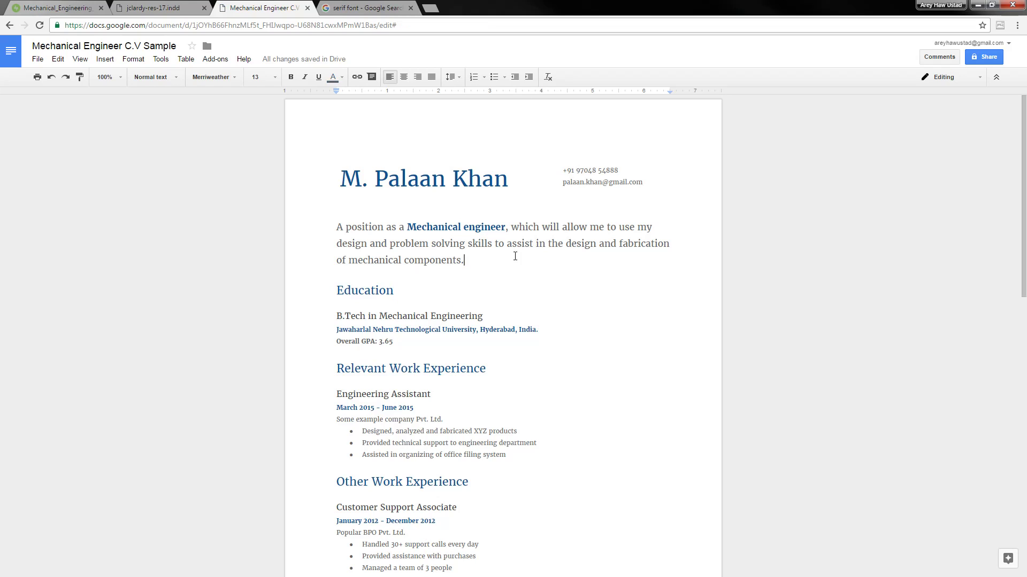
# Set page margins to 0.5 inch top and bottom and 0.75 inch left and right
pyautogui.click(37, 60)
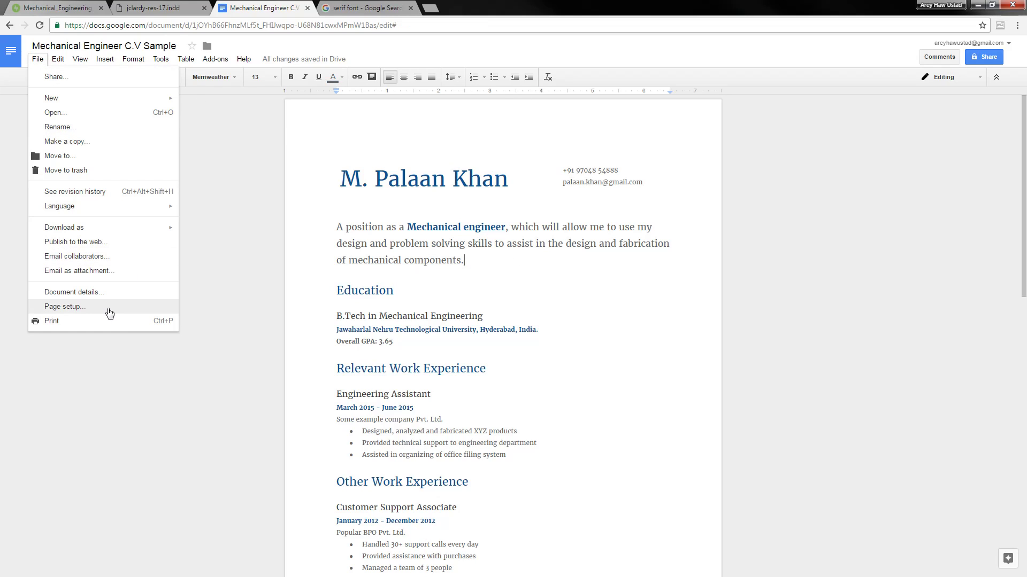
pyautogui.click(108, 310)
pyautogui.click(592, 274)
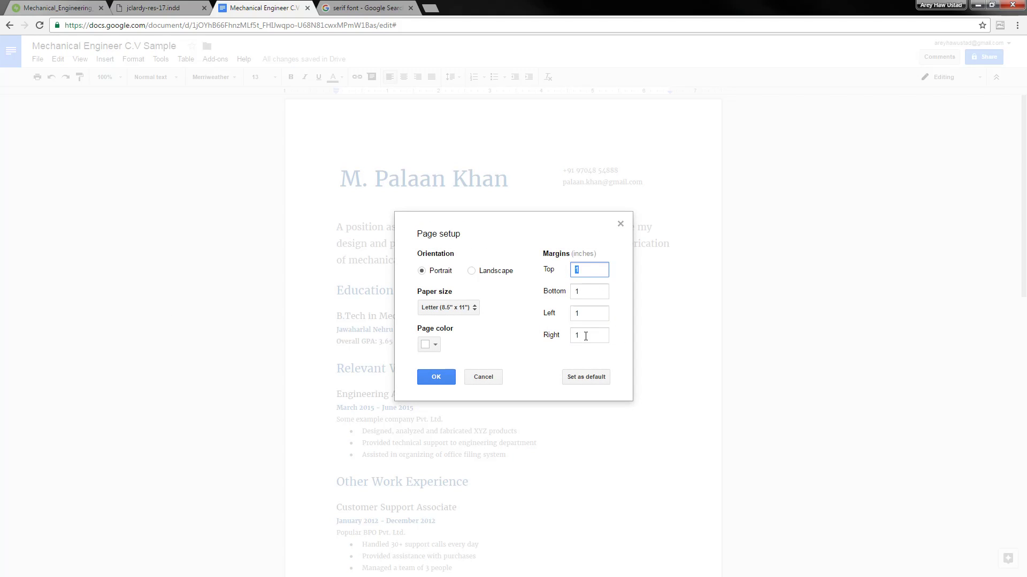
pyautogui.click(600, 334)
pyautogui.click(586, 293)
pyautogui.click(591, 316)
pyautogui.click(590, 335)
pyautogui.moveTo(589, 269); pyautogui.dragTo(551, 278)
pyautogui.press('Tab')
pyautogui.press('Tab')
pyautogui.write('.7')
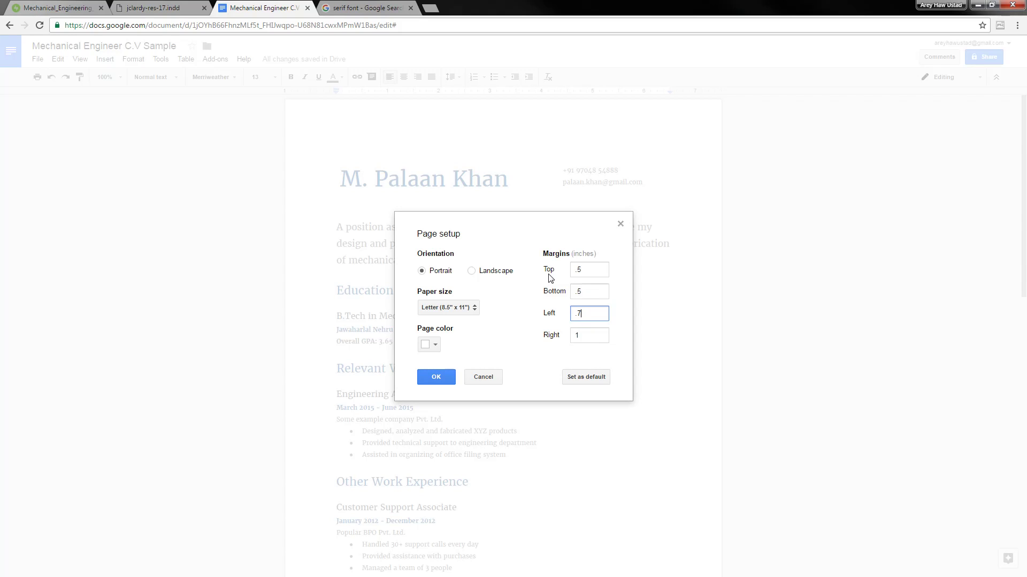
pyautogui.write('5')
pyautogui.press('Tab')
pyautogui.write('.75')
pyautogui.click(436, 377)
# Review the new layout and select the Education heading to inspect its paragraph style
pyautogui.click(518, 326)
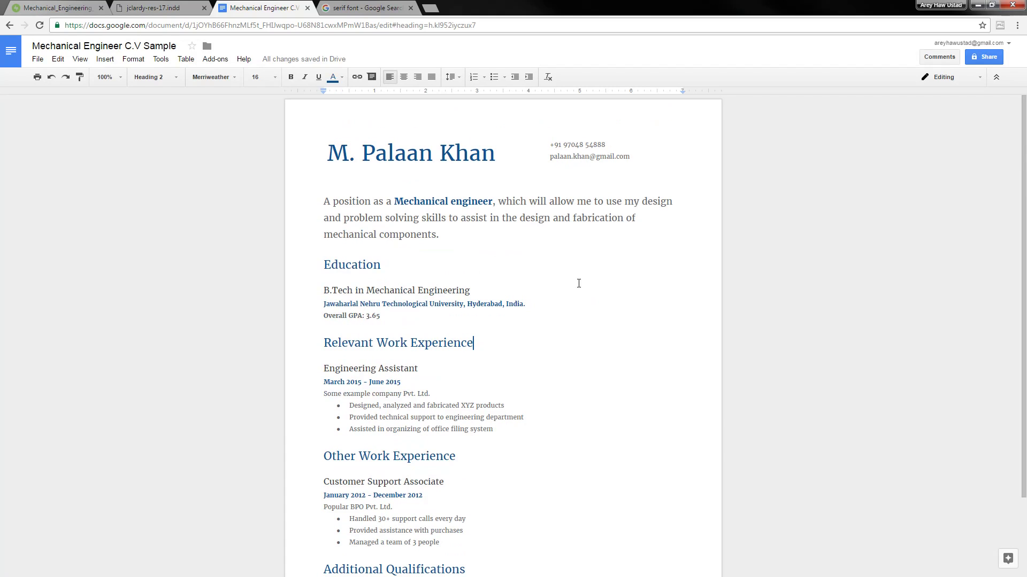
pyautogui.click(574, 290)
pyautogui.click(547, 398)
pyautogui.scroll(-2, 542, 423)
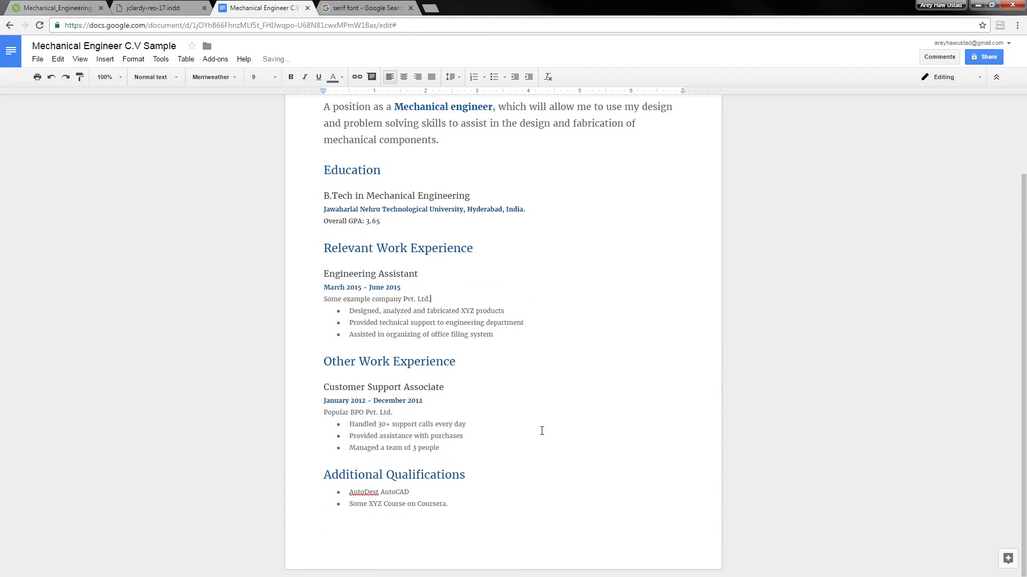
pyautogui.scroll(2, 536, 450)
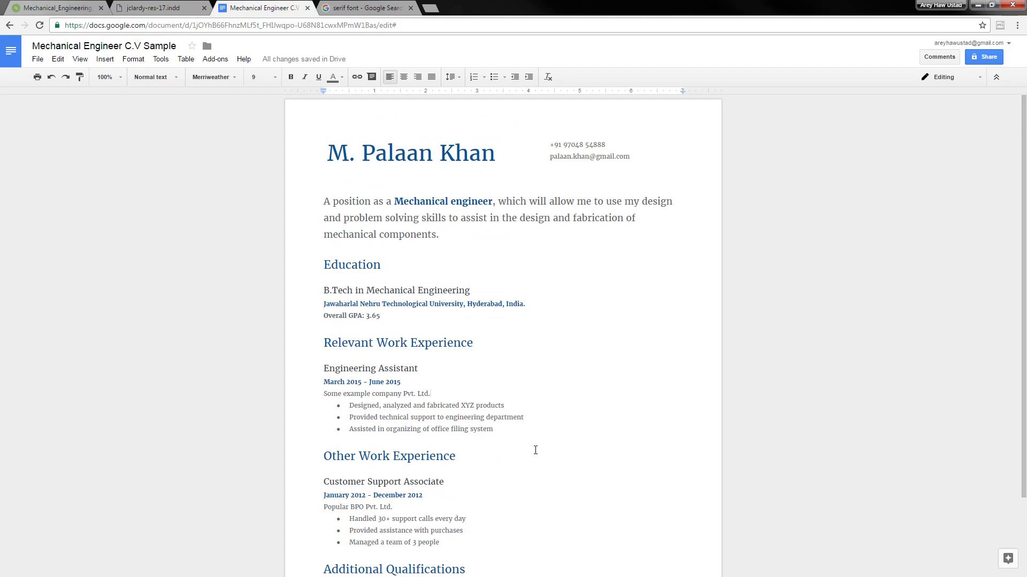
pyautogui.click(541, 451)
pyautogui.doubleClick(353, 265)
pyautogui.click(406, 261)
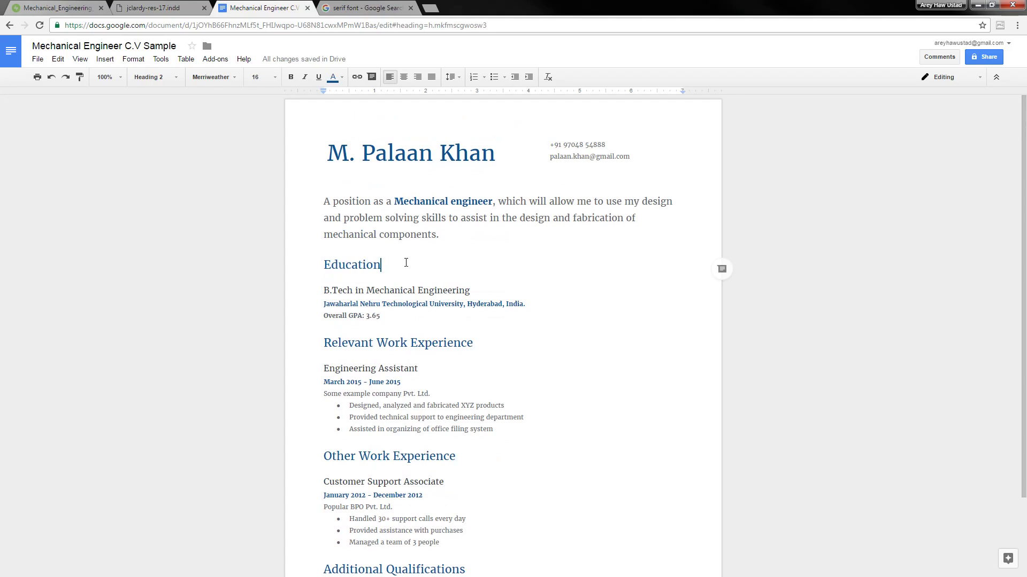
pyautogui.click(362, 265)
pyautogui.doubleClick(362, 265)
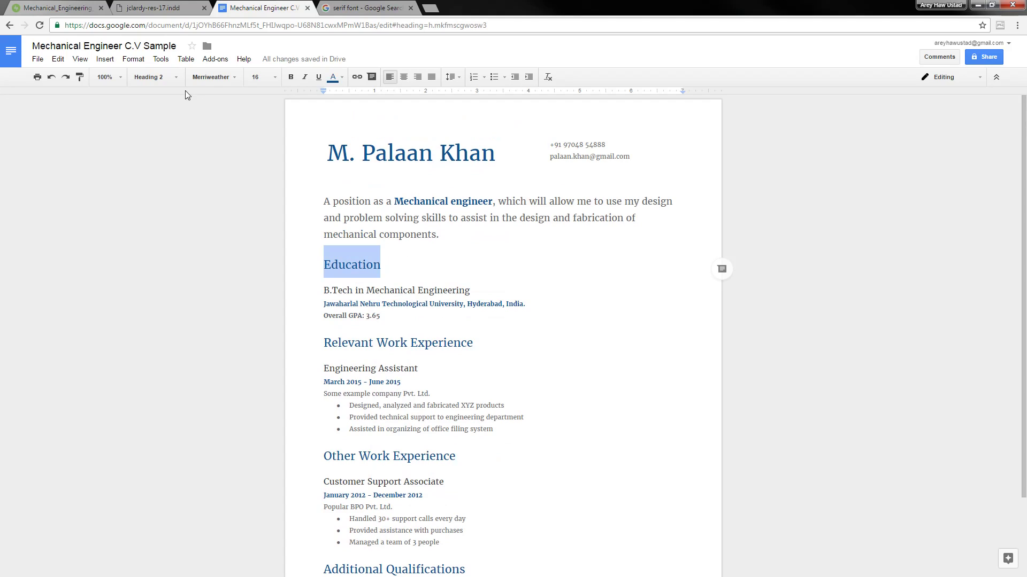
pyautogui.click(176, 80)
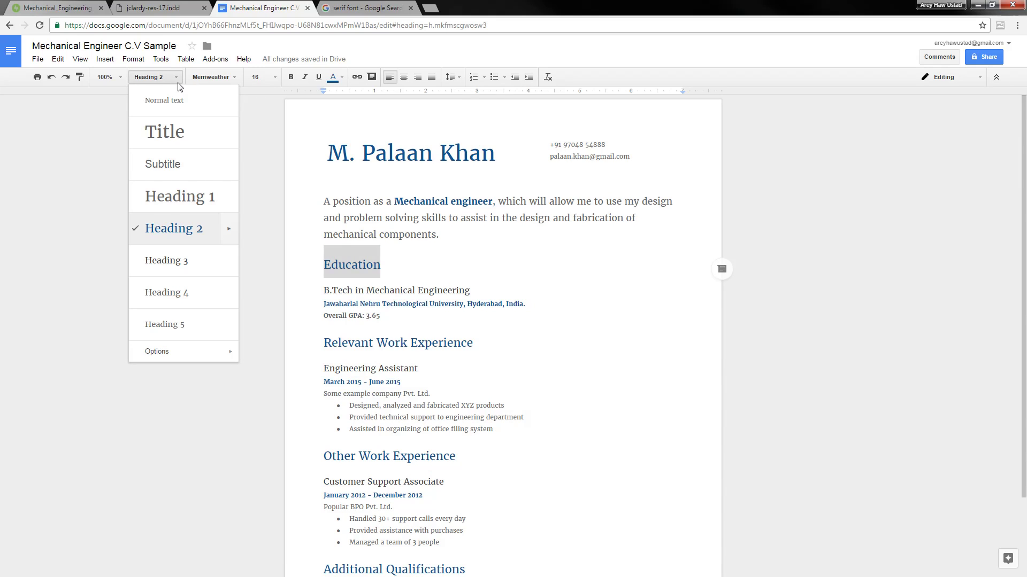
pyautogui.click(467, 264)
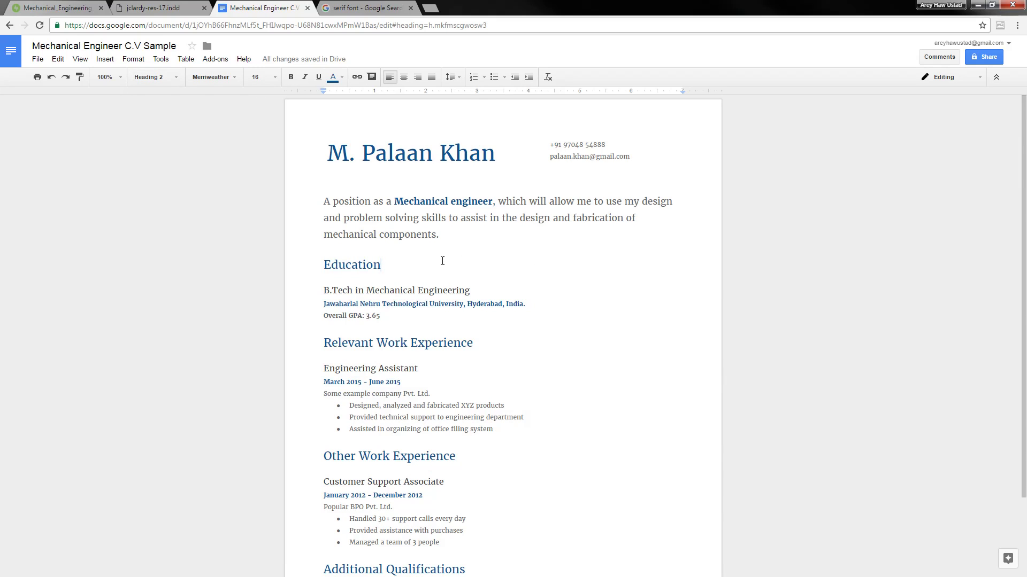
# Compare the layout with the reference résumé PDF, then return to the CV
pyautogui.click(160, 8)
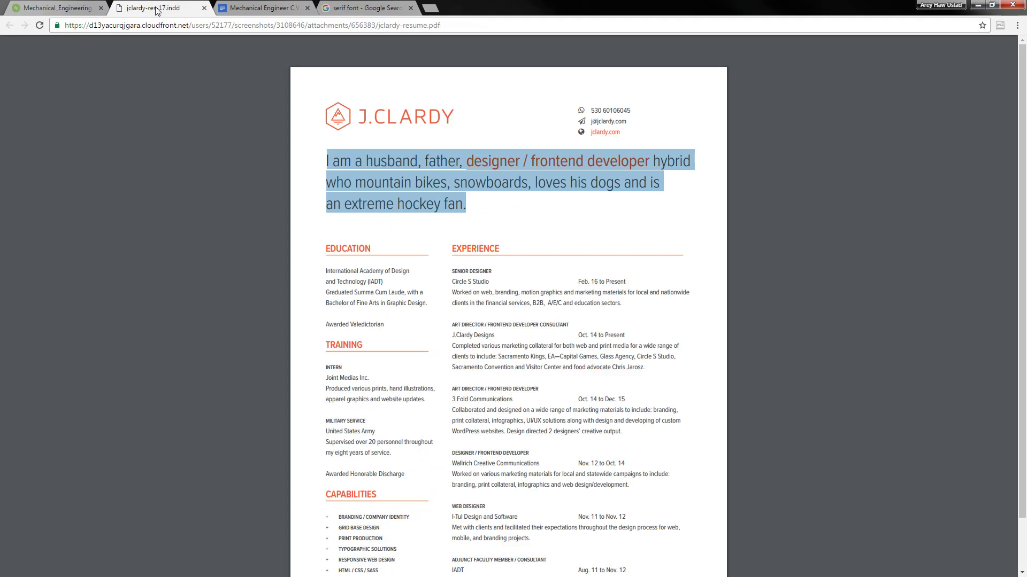
pyautogui.click(454, 249)
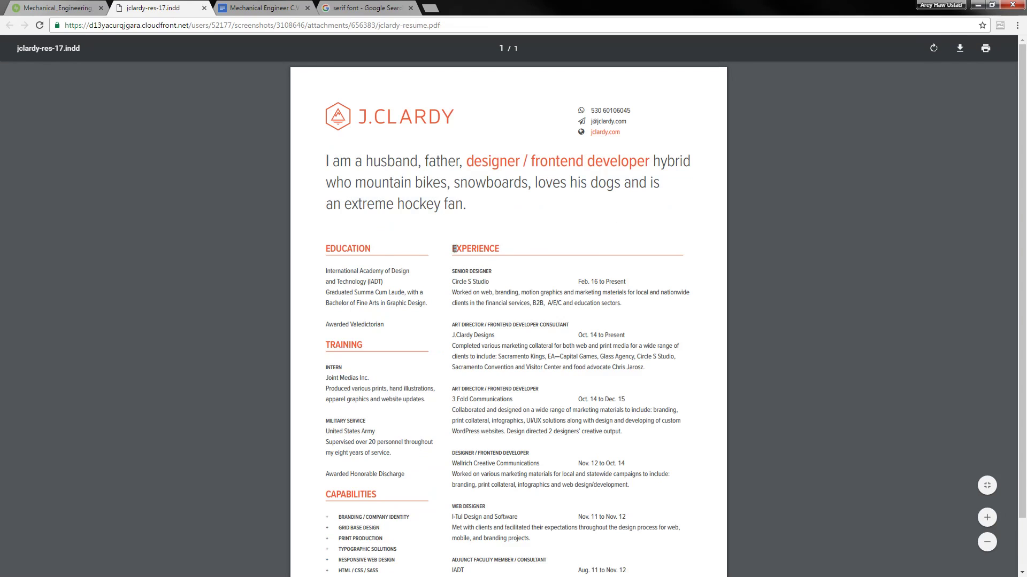
pyautogui.click(264, 8)
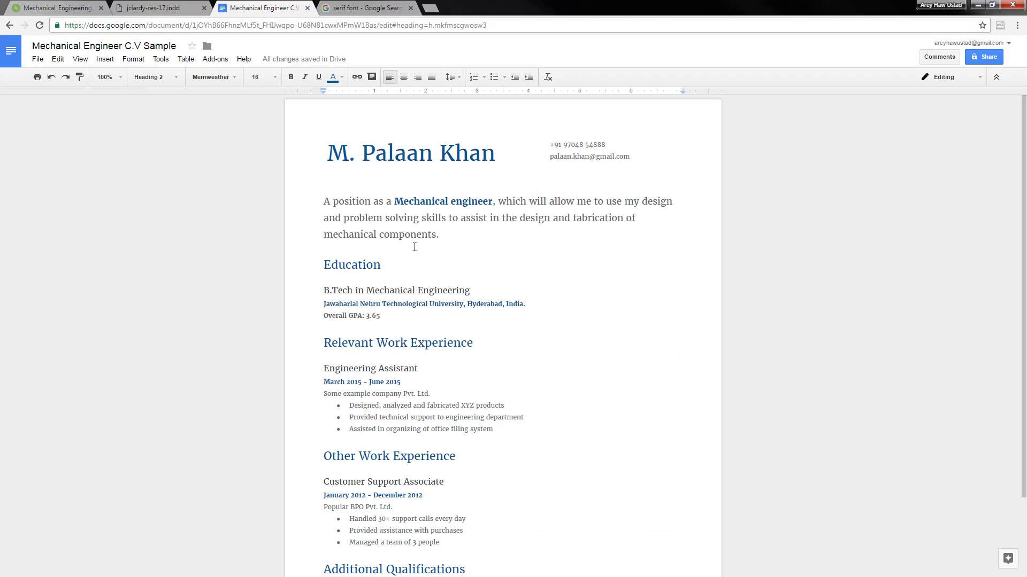
# Show the Education heading's context menu containing Update 'Heading 2' to match
pyautogui.click(143, 76)
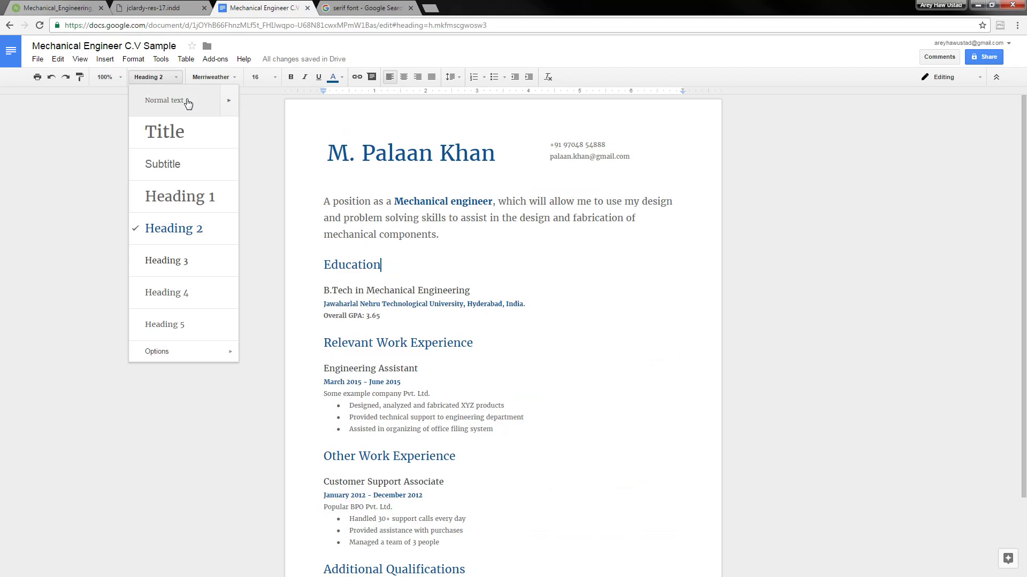
pyautogui.click(352, 266)
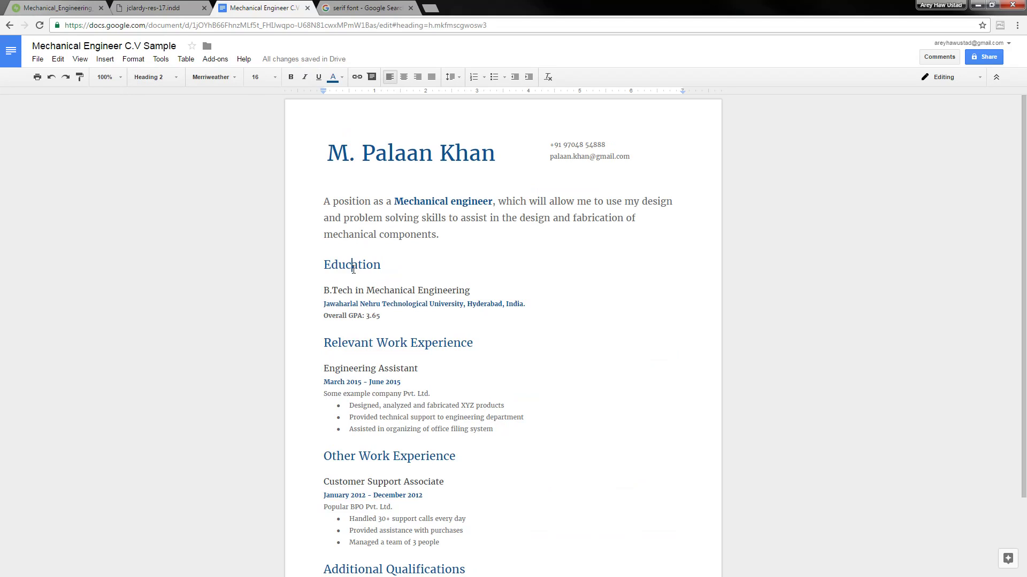
pyautogui.rightClick(353, 271)
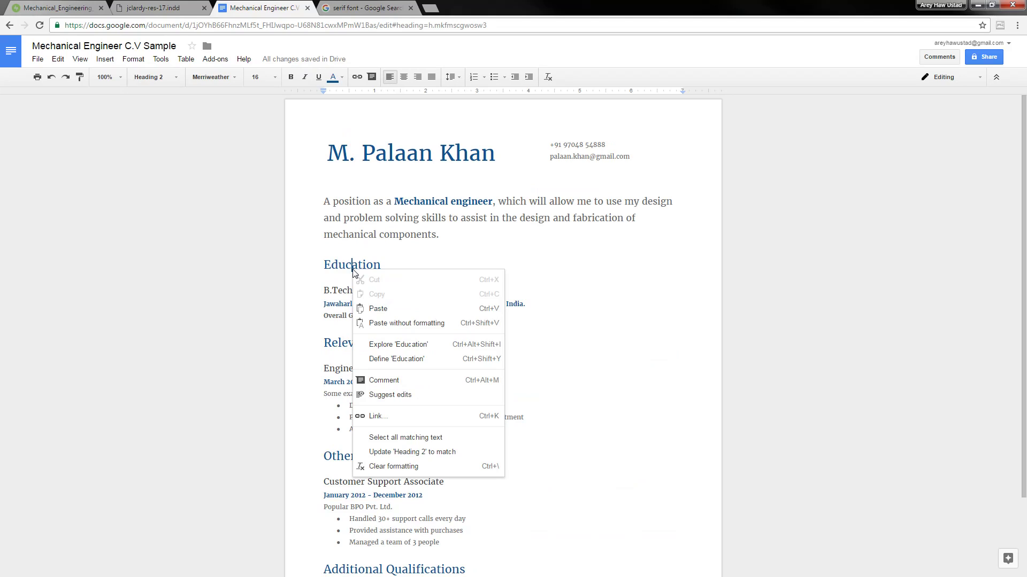
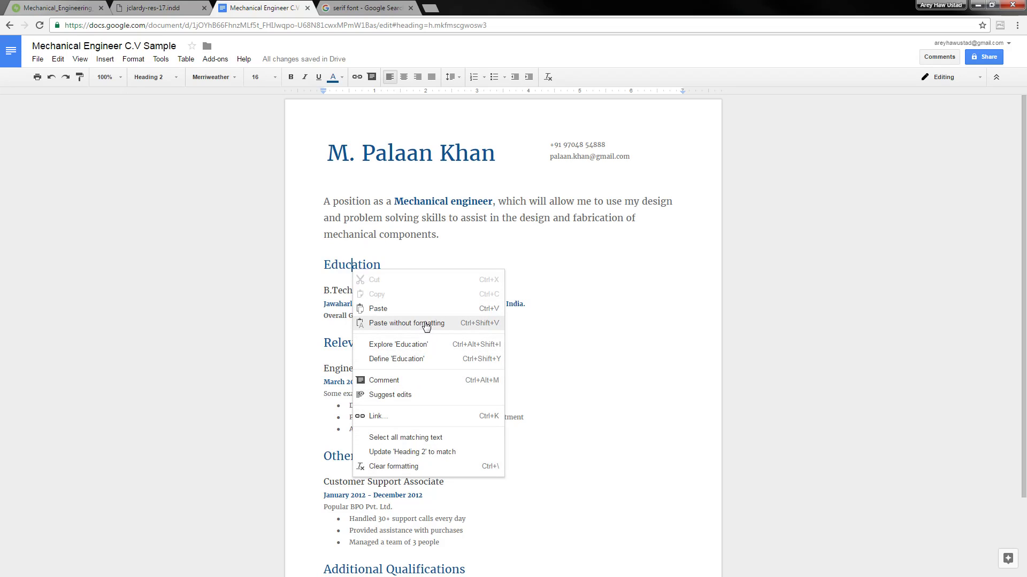
# Close the Education heading's context menu and open the Insert menu
pyautogui.click(337, 261)
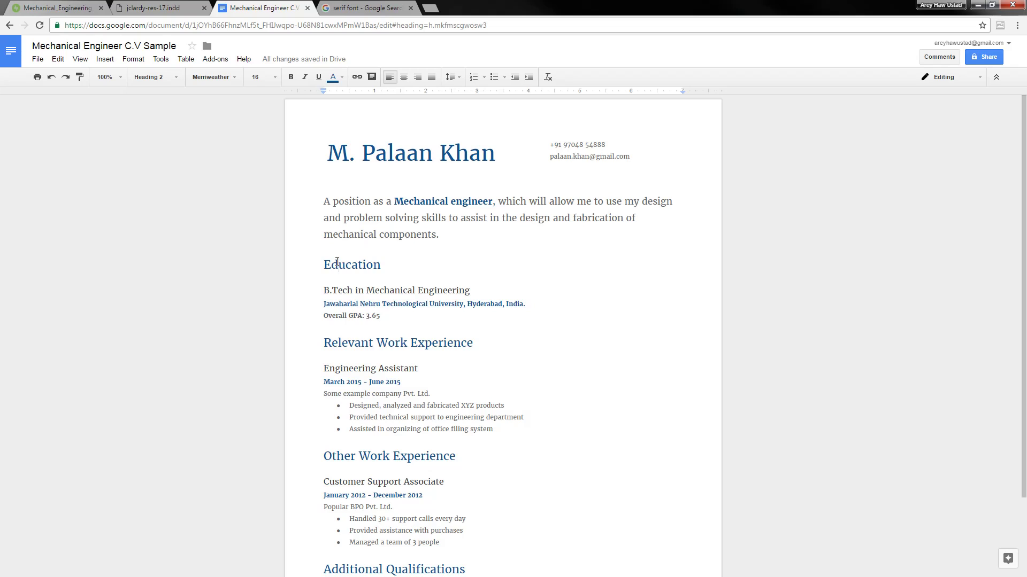
pyautogui.click(107, 60)
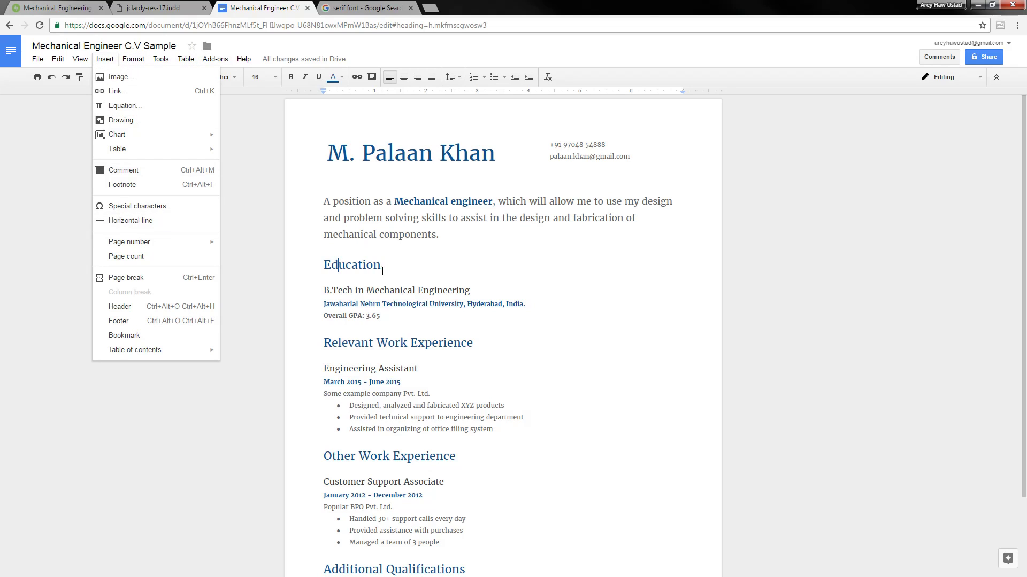
# Insert a horizontal divider line beneath the Education heading
pyautogui.click(416, 271)
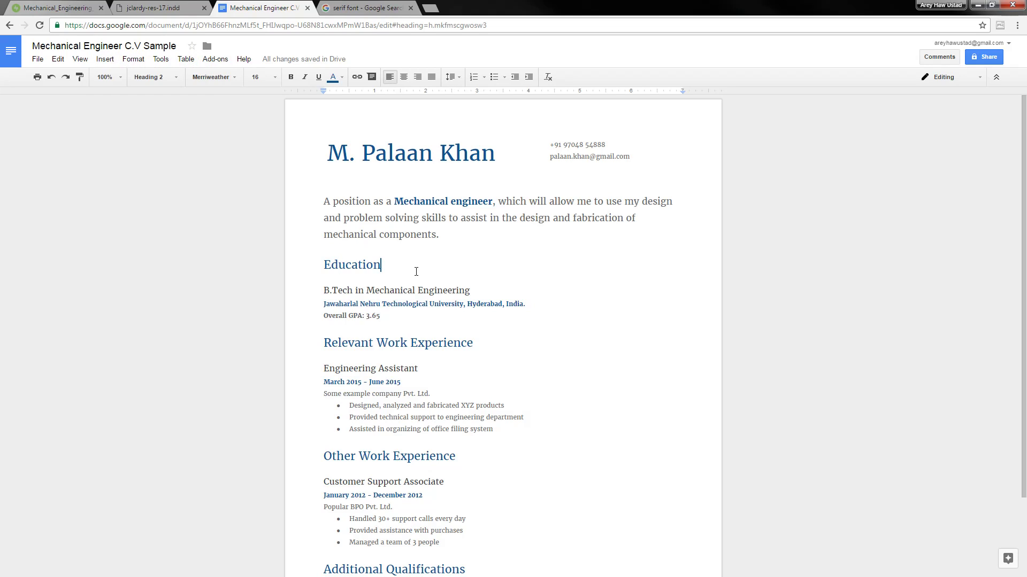
pyautogui.click(110, 62)
pyautogui.click(140, 223)
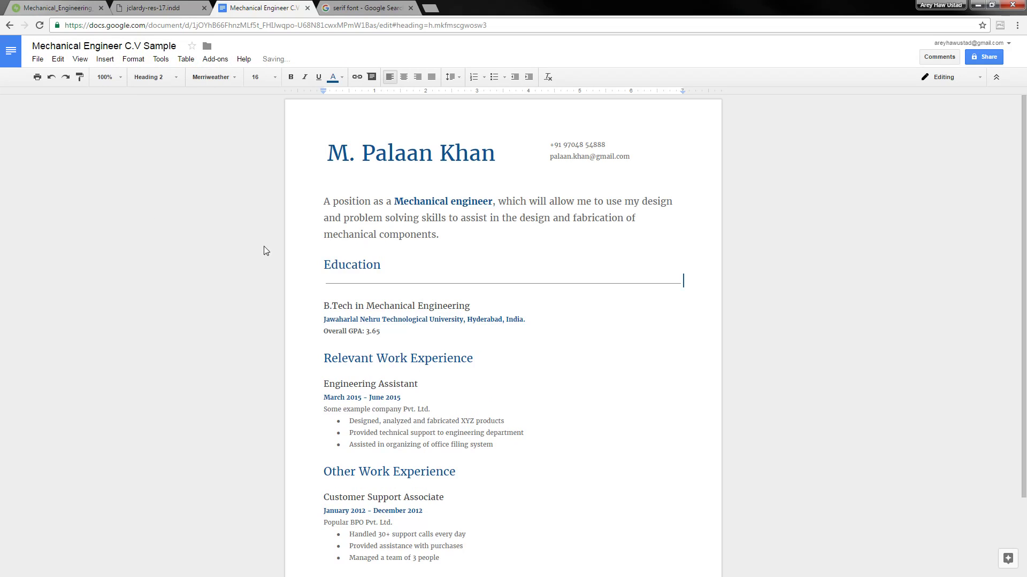
pyautogui.click(382, 287)
# Set single line spacing, undo a removed space-before, and add space after the paragraph
pyautogui.click(450, 79)
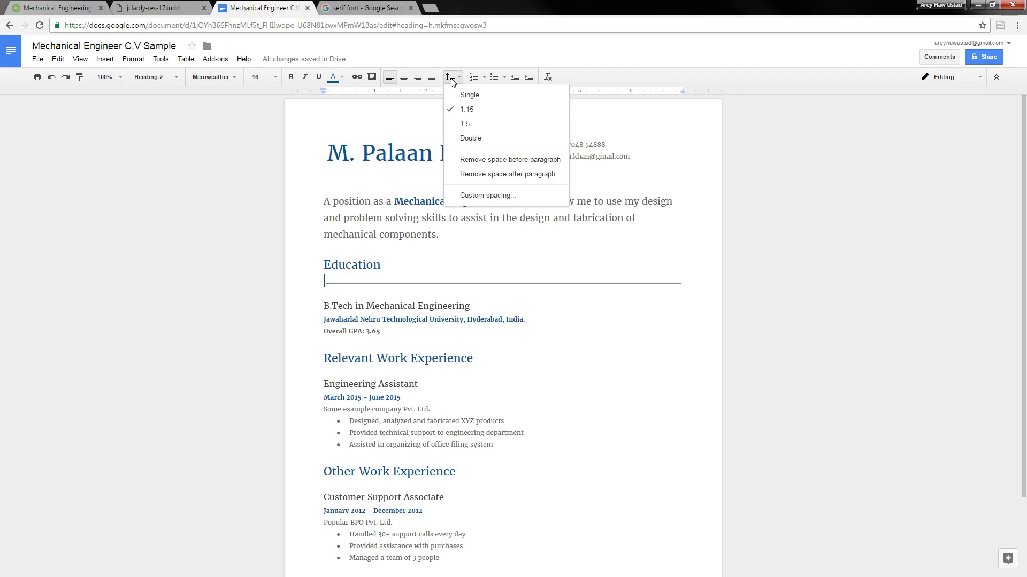
pyautogui.click(470, 95)
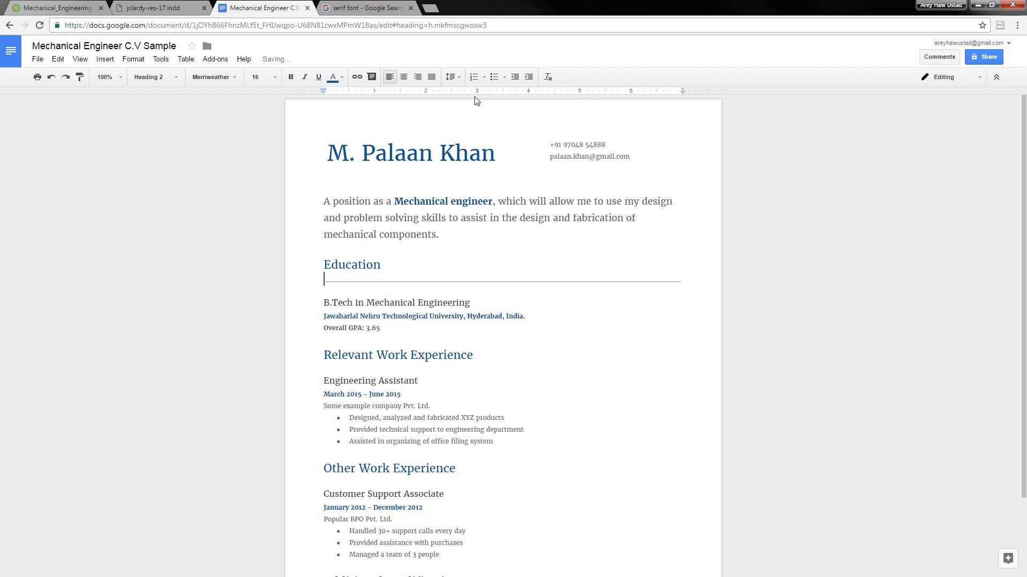
pyautogui.click(455, 78)
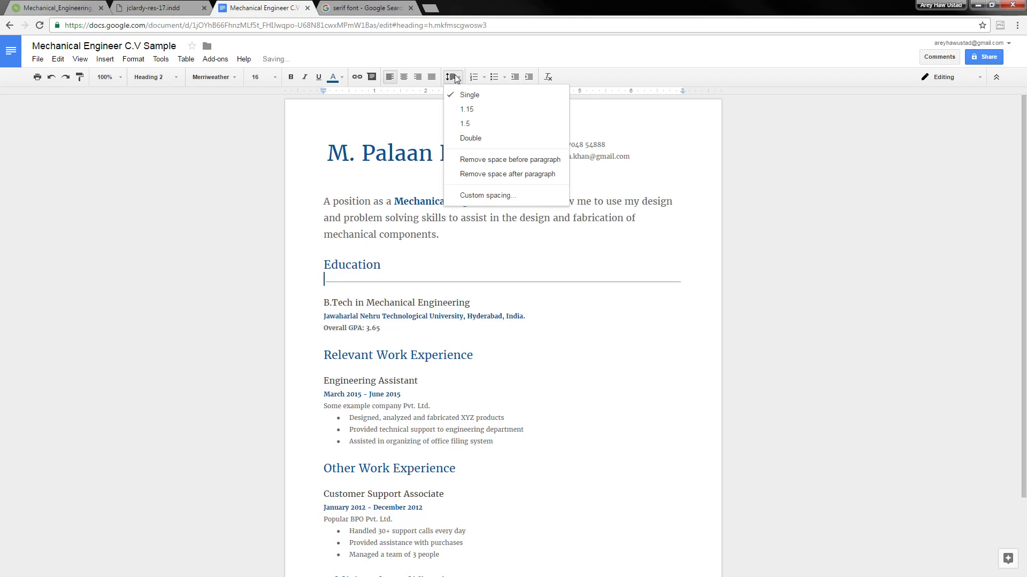
pyautogui.click(487, 162)
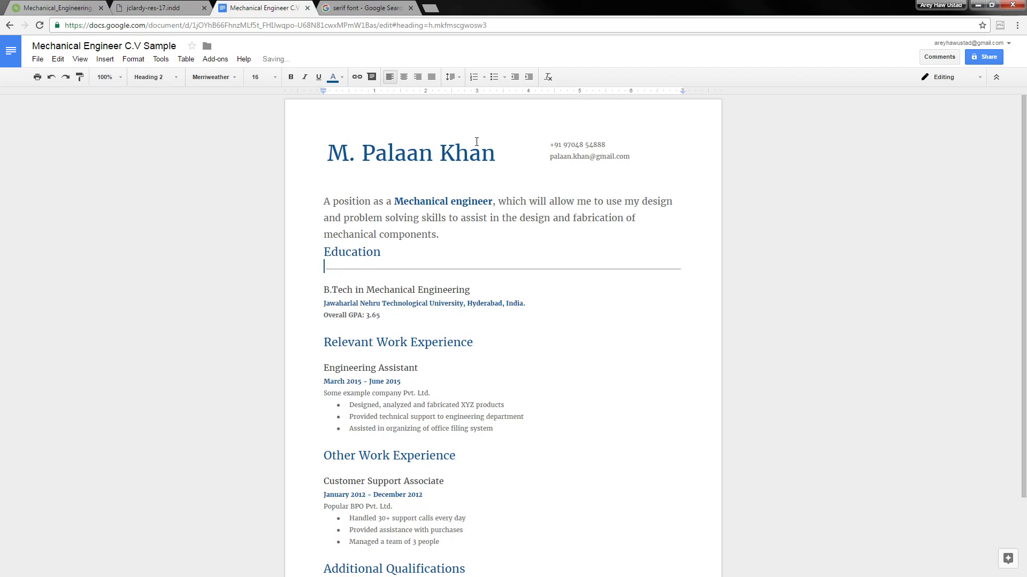
pyautogui.hotkey('ctrl', 'z')
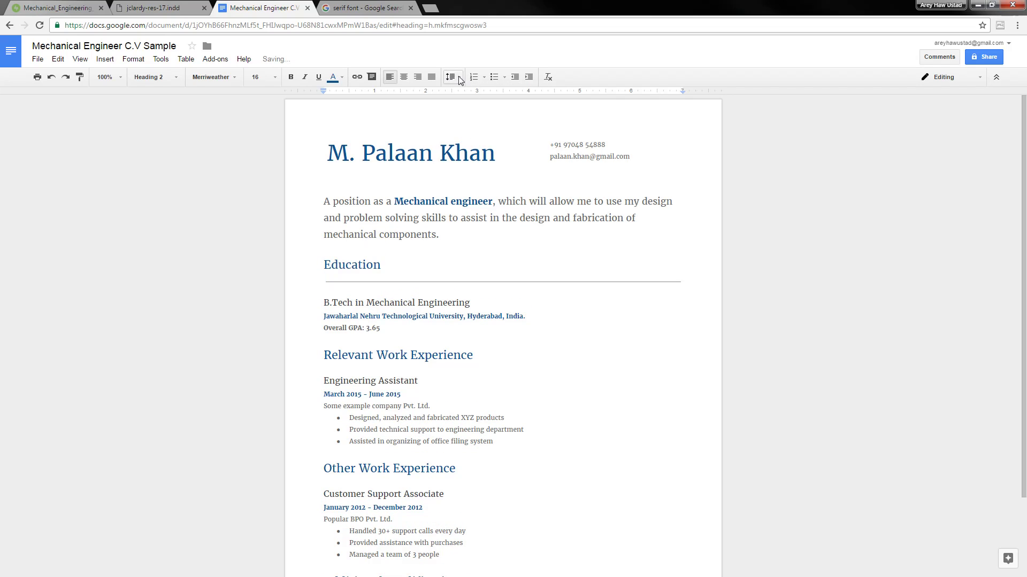
pyautogui.click(456, 78)
pyautogui.click(465, 171)
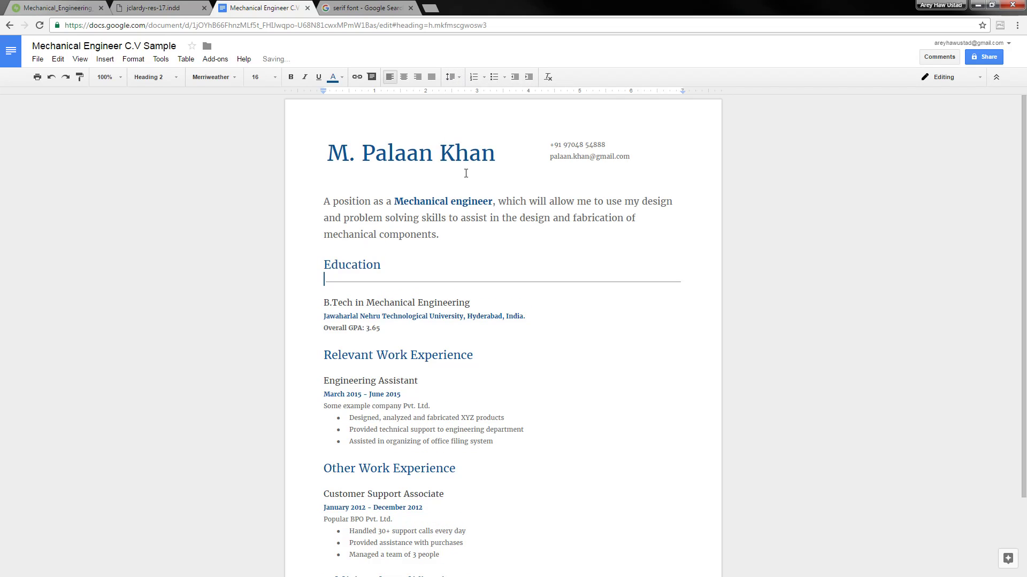
pyautogui.click(454, 78)
# Review the Custom spacing values (line spacing 1) and cancel without changes
pyautogui.click(489, 196)
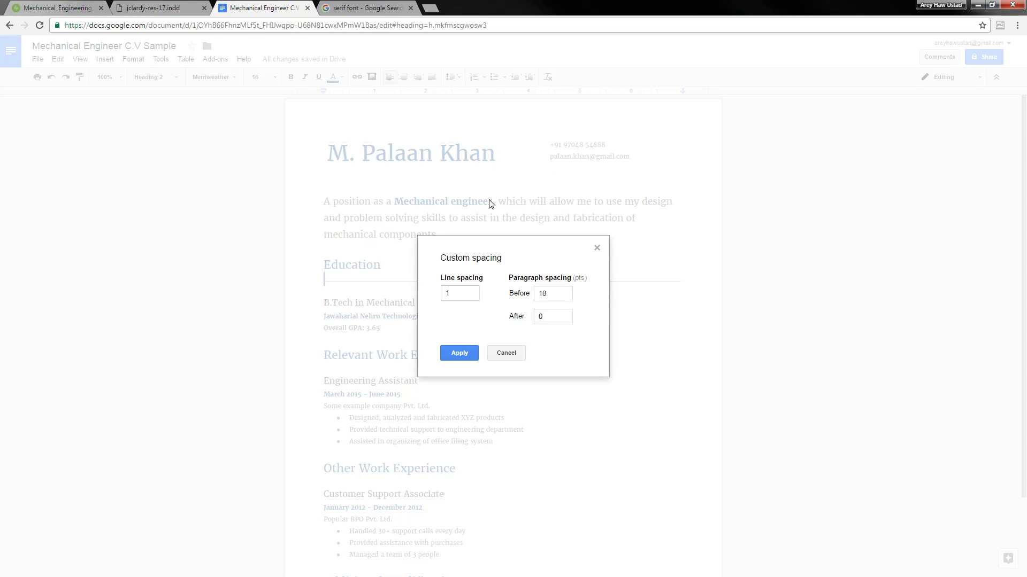
pyautogui.doubleClick(473, 297)
pyautogui.click(553, 296)
pyautogui.click(507, 353)
pyautogui.click(469, 279)
pyautogui.click(458, 276)
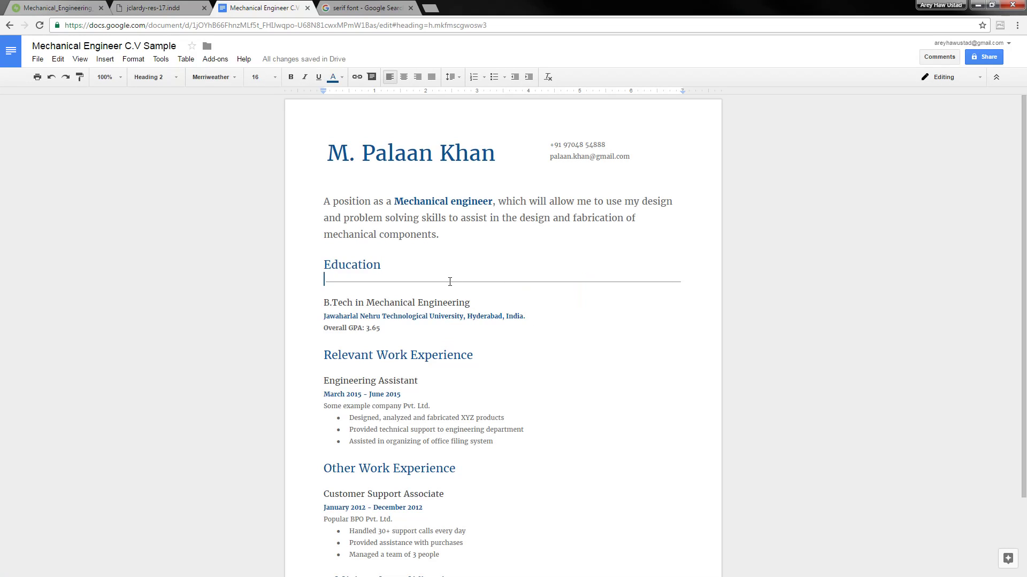
# Add horizontal divider lines under the Relevant Work Experience and Other Work Experience headings
pyautogui.scroll(-3, 481, 343)
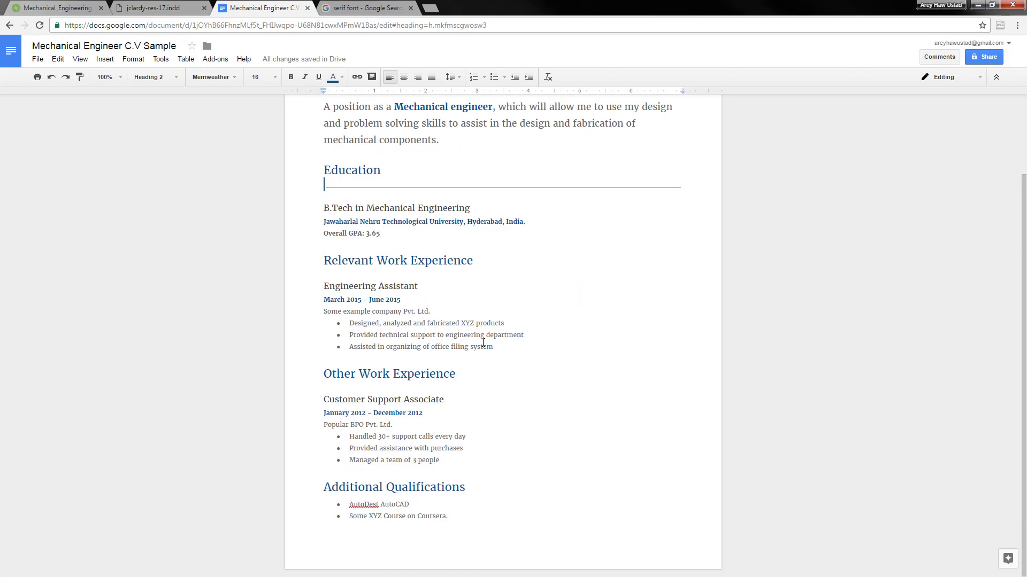
pyautogui.click(489, 262)
pyautogui.press('Return')
pyautogui.click(105, 59)
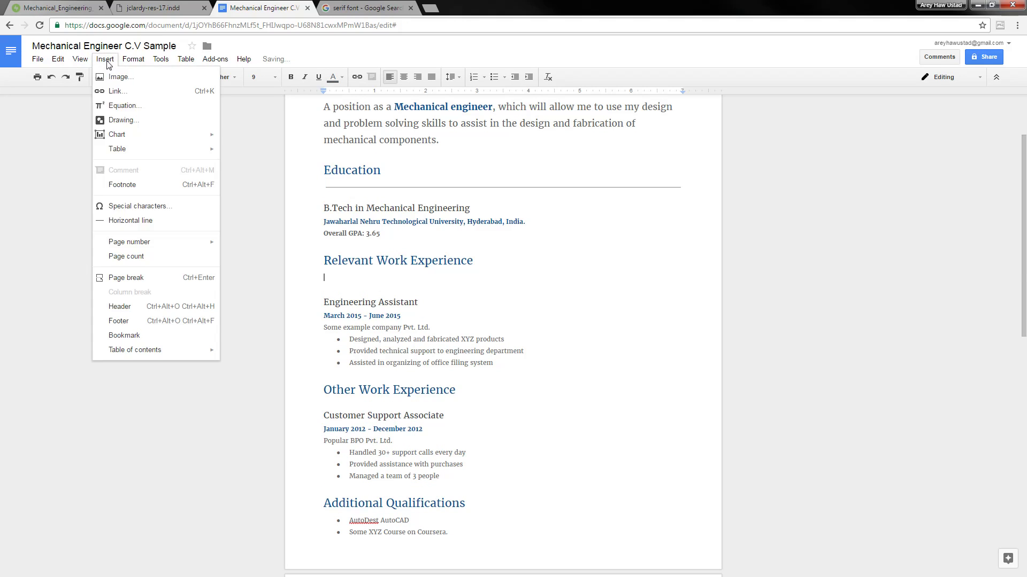
pyautogui.click(165, 221)
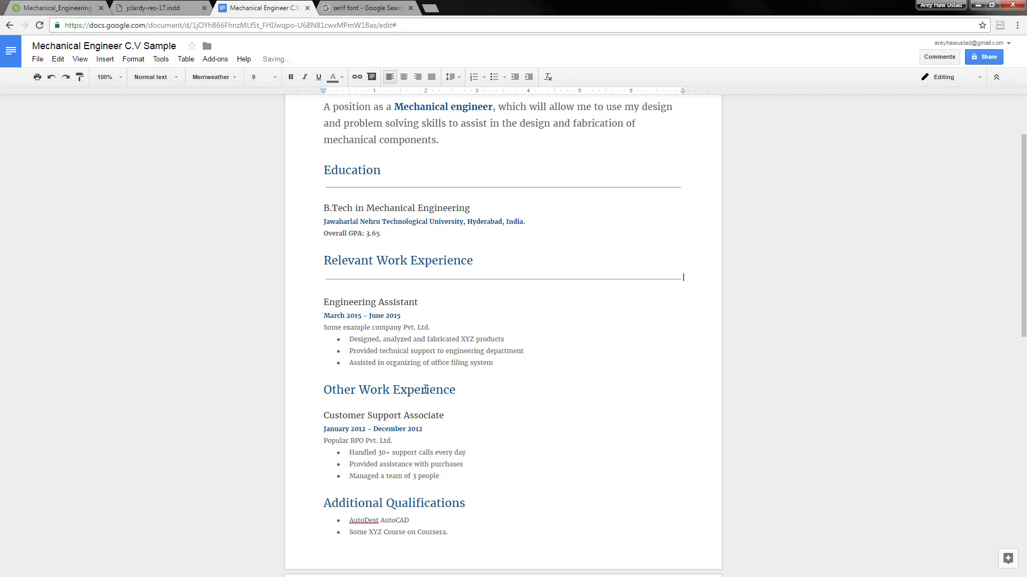
pyautogui.click(465, 393)
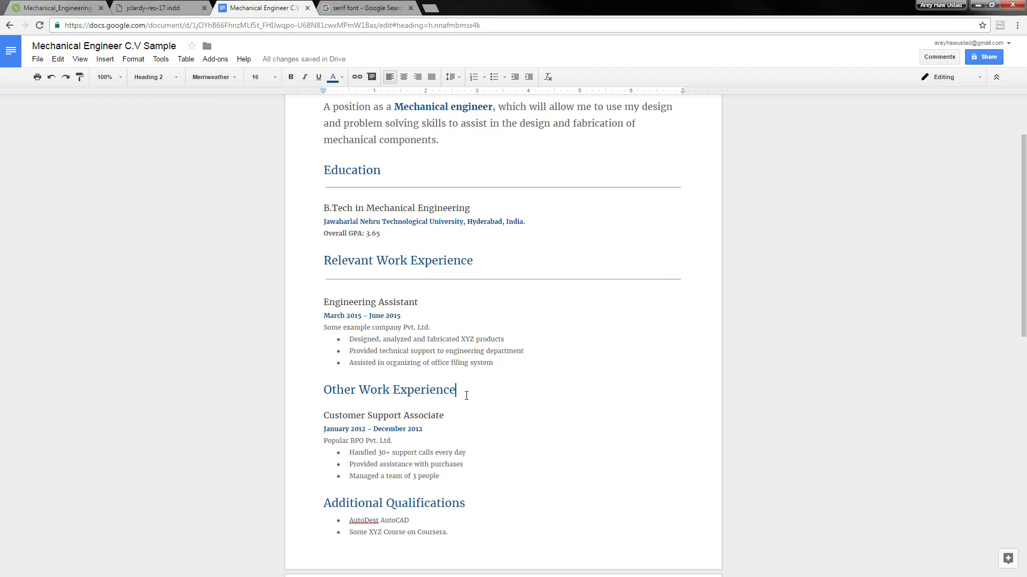
pyautogui.press('Return')
pyautogui.click(105, 59)
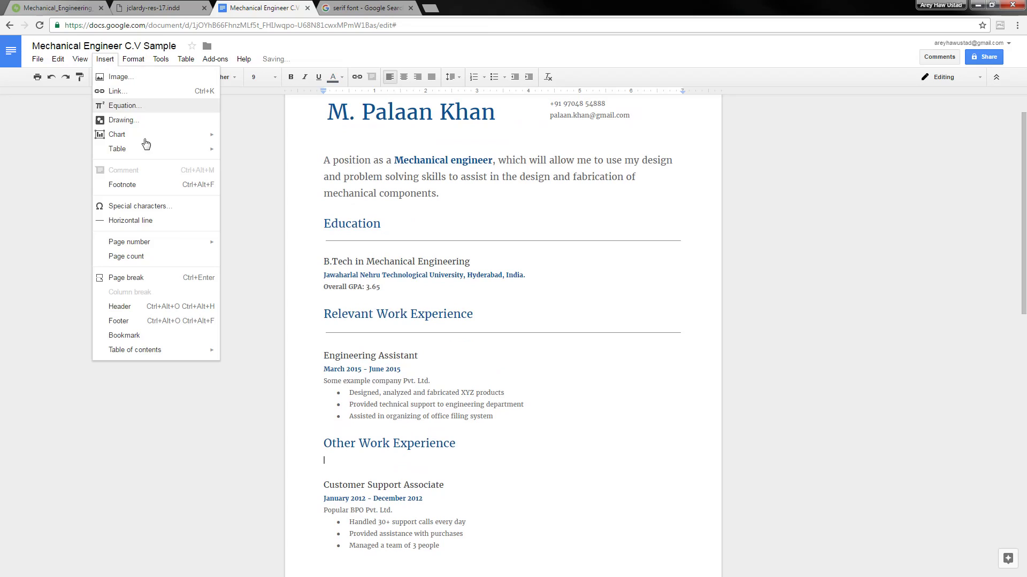
pyautogui.click(170, 222)
# Add a horizontal divider line under the Additional Qualifications heading
pyautogui.scroll(-6, 468, 315)
pyautogui.click(486, 360)
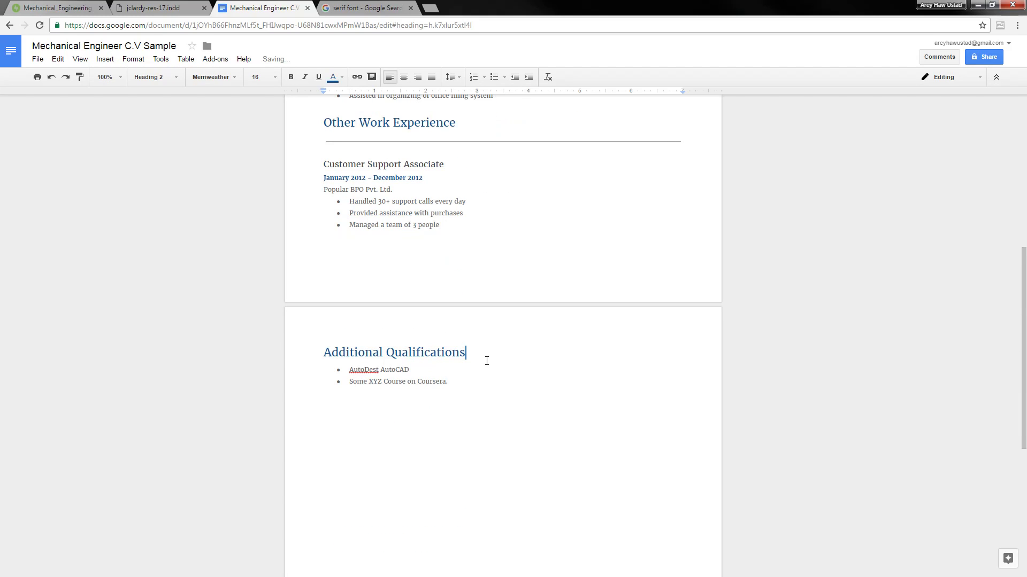
pyautogui.press('Return')
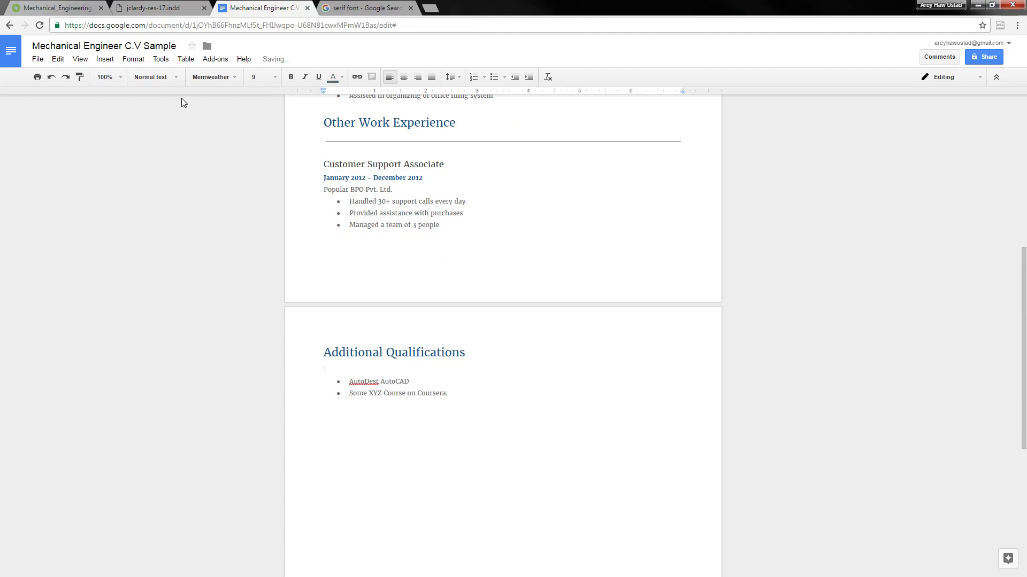
pyautogui.click(105, 59)
pyautogui.click(162, 223)
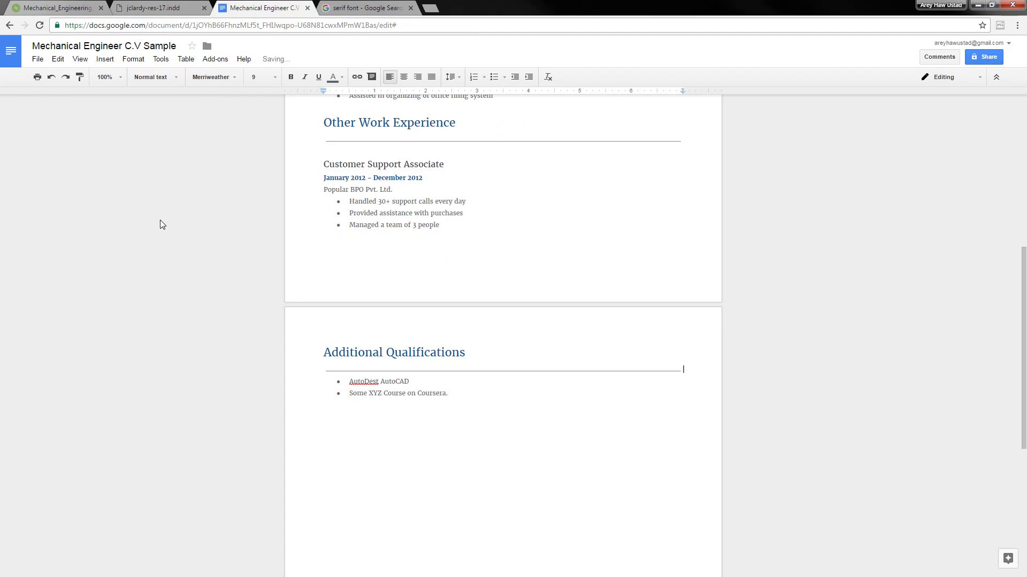
pyautogui.scroll(-3, 471, 385)
pyautogui.scroll(10, 479, 347)
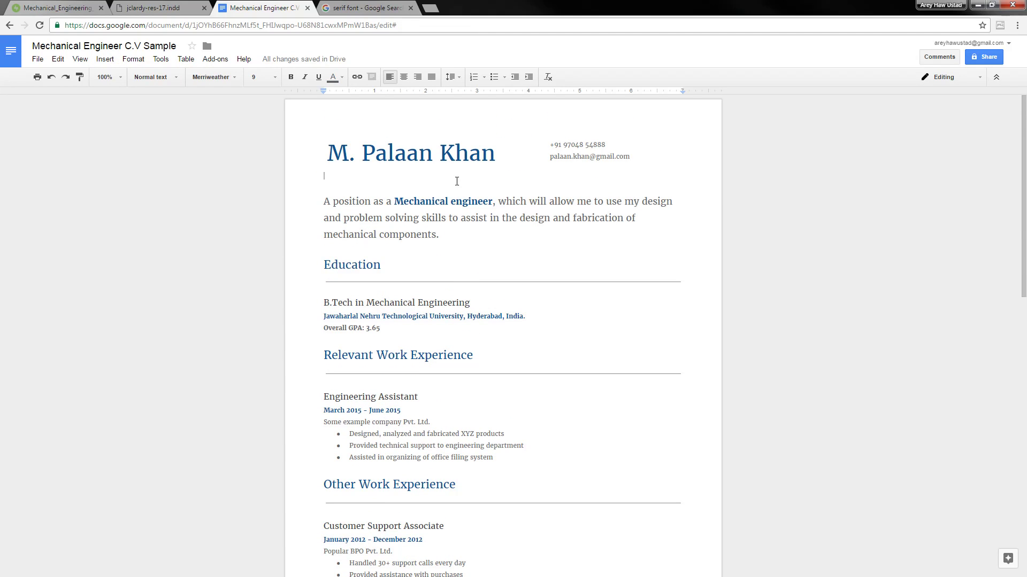
# Delete the blank line below the name at the top of the CV
pyautogui.press('Delete')
pyautogui.click(624, 226)
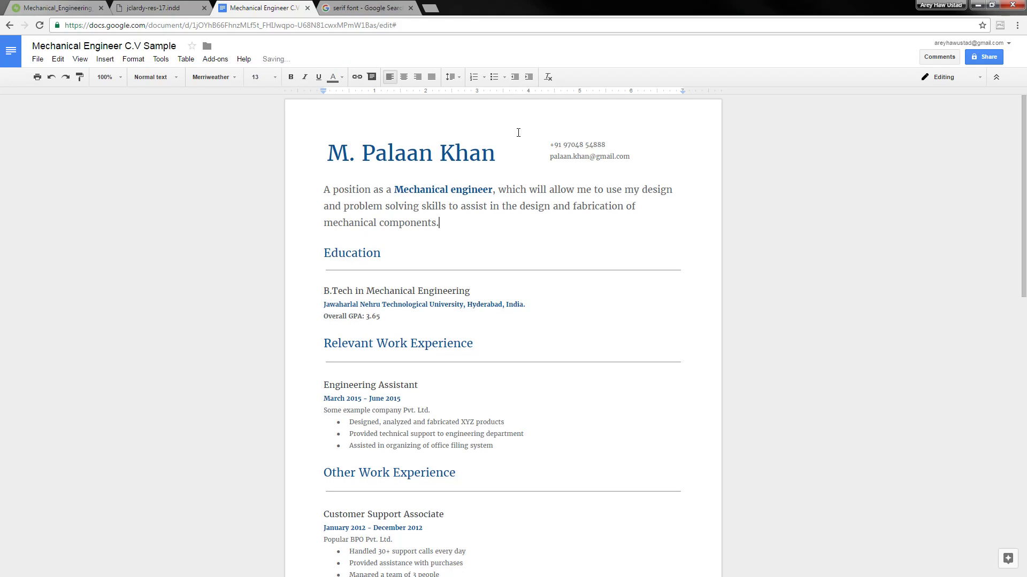
pyautogui.click(517, 134)
pyautogui.click(412, 128)
pyautogui.scroll(-6, 471, 230)
pyautogui.scroll(6, 461, 284)
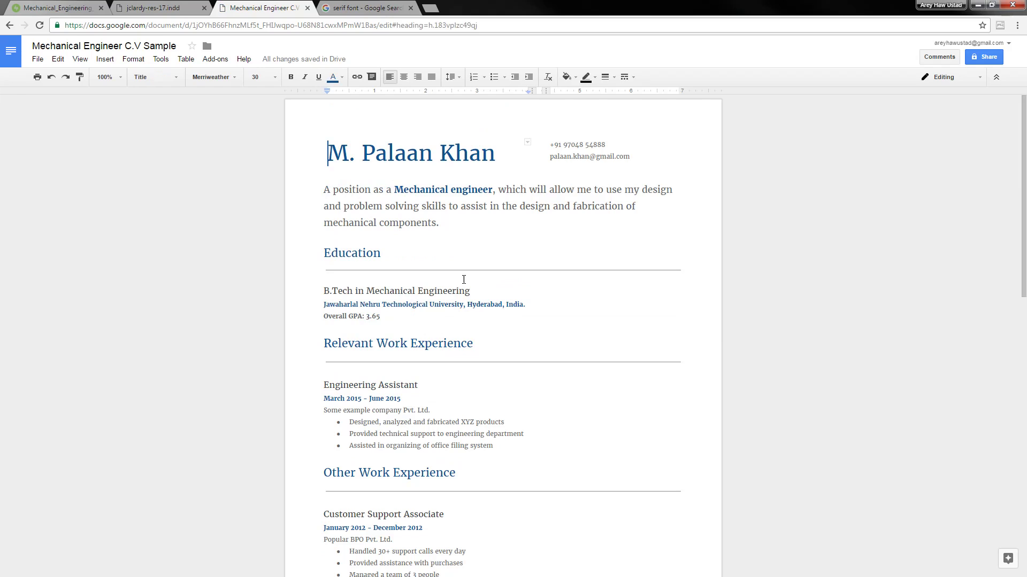
pyautogui.press('Down')
pyautogui.scroll(-7, 463, 280)
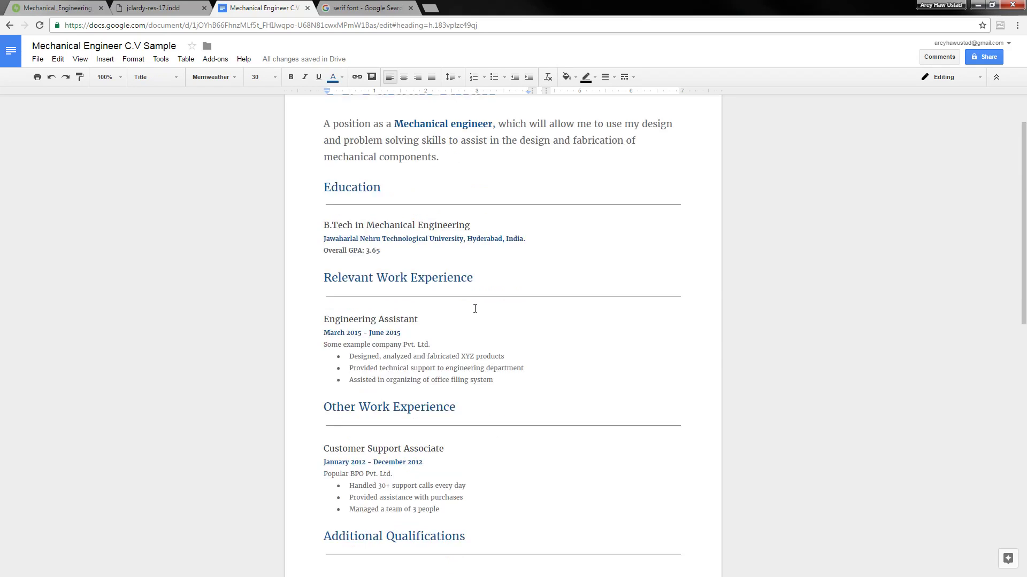
pyautogui.scroll(5, 471, 278)
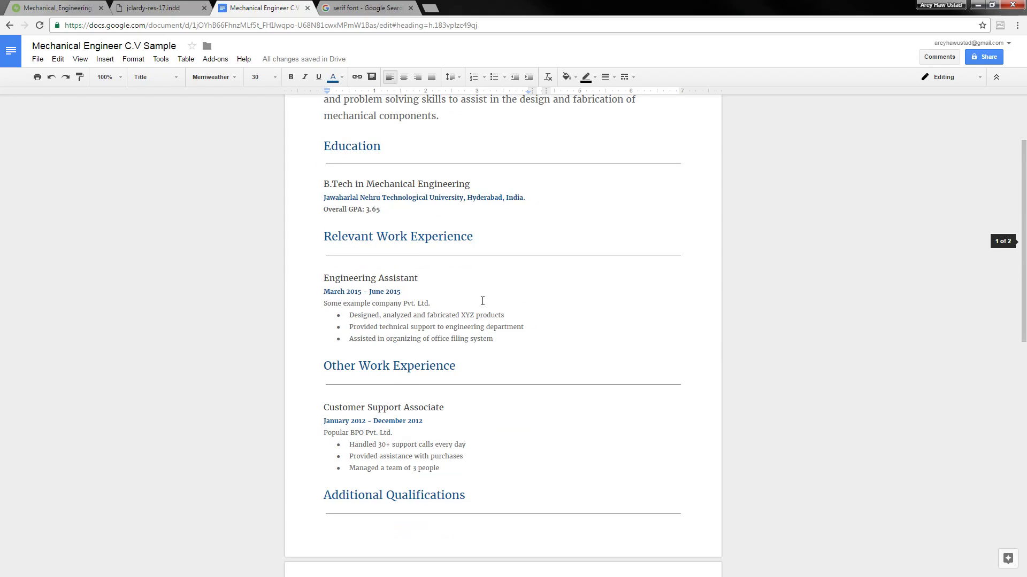
pyautogui.scroll(-4, 482, 297)
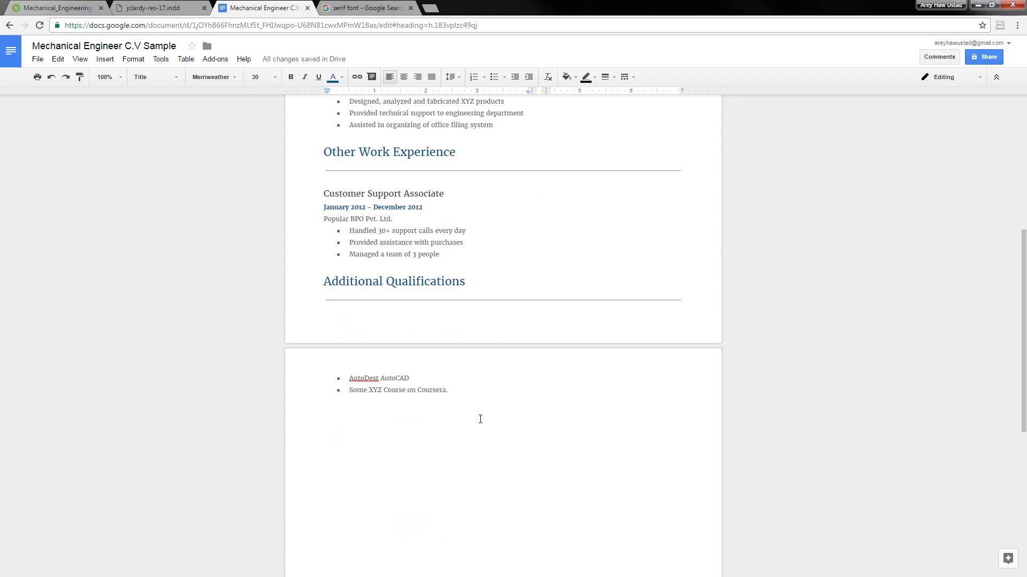
pyautogui.scroll(3, 481, 420)
# Insert a page break so Other Work Experience starts on page two
pyautogui.click(491, 326)
pyautogui.press('Up')
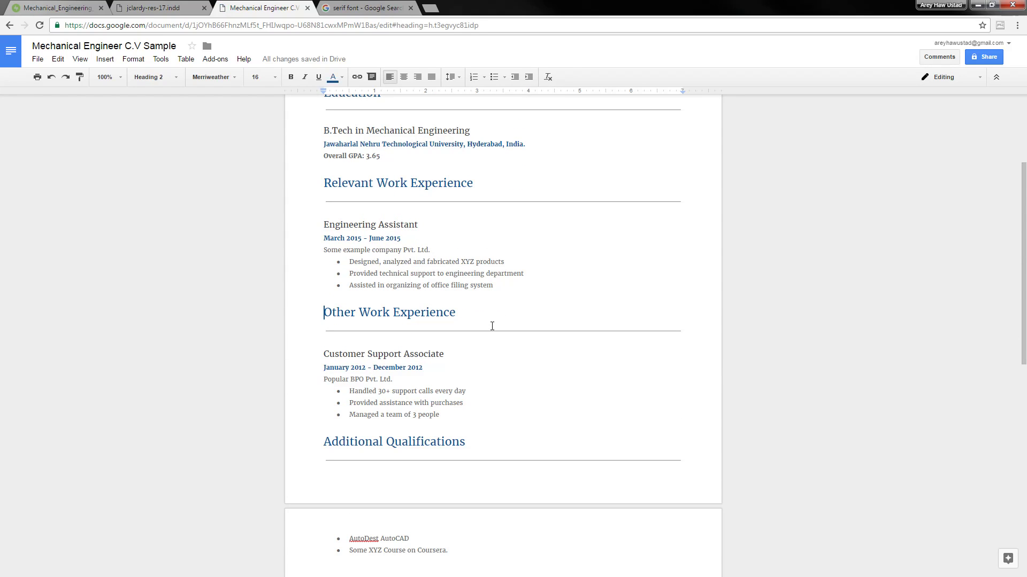
pyautogui.hotkey('ctrl', 'Return')
pyautogui.scroll(-6, 447, 274)
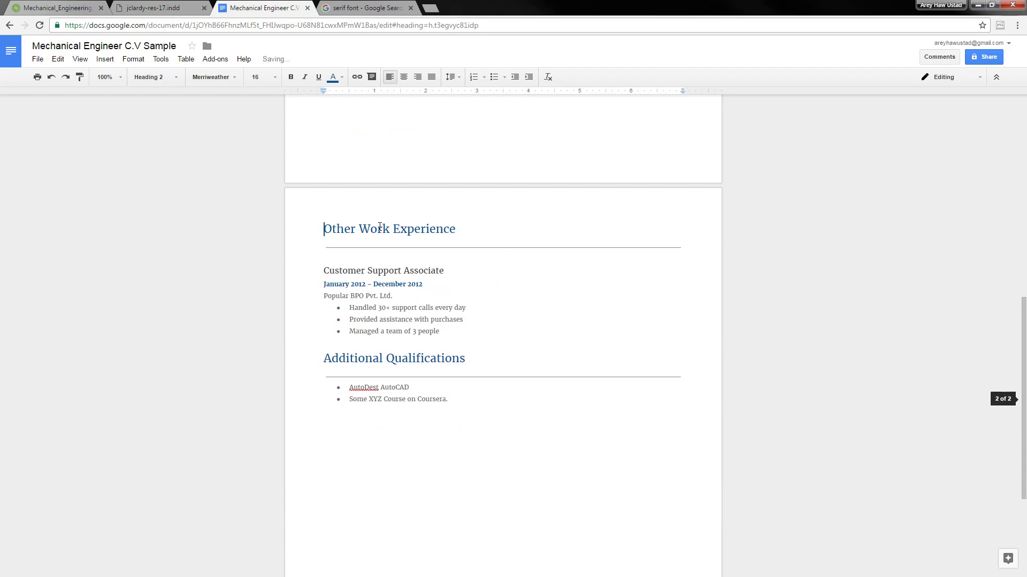
pyautogui.scroll(10, 433, 294)
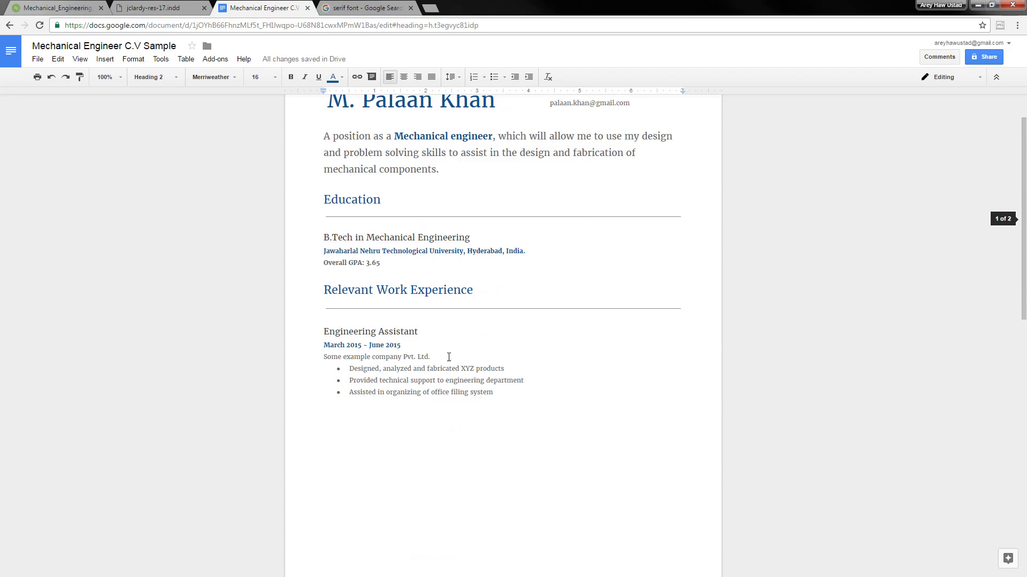
# In Page setup, change the top, bottom, left and right margins to 1 inch
pyautogui.click(38, 59)
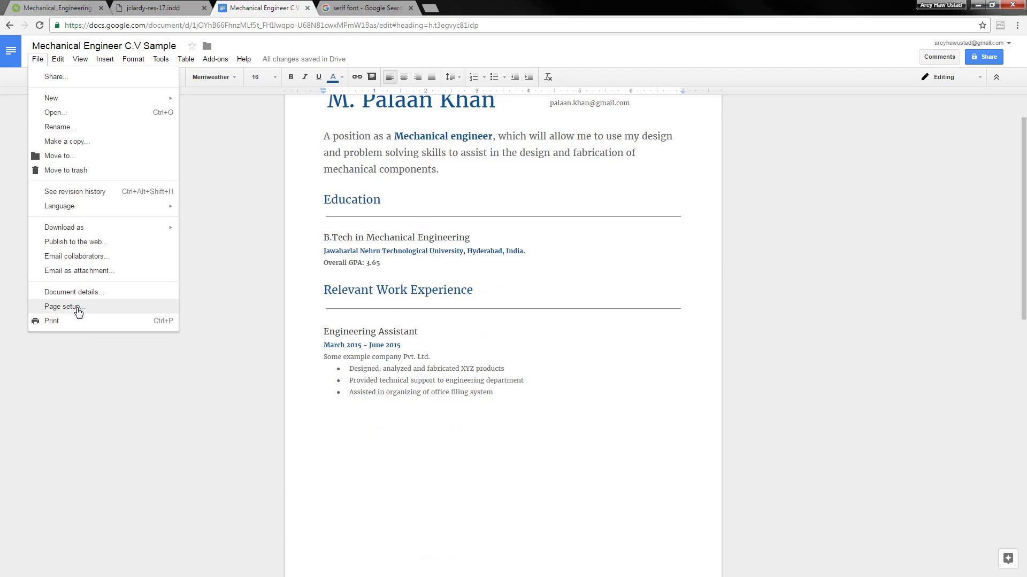
pyautogui.click(75, 310)
pyautogui.click(591, 269)
pyautogui.moveTo(593, 270); pyautogui.dragTo(544, 295)
pyautogui.write('1')
pyautogui.click(596, 292)
pyautogui.write('1')
pyautogui.moveTo(607, 315); pyautogui.dragTo(519, 334)
pyautogui.write('11')
pyautogui.click(435, 376)
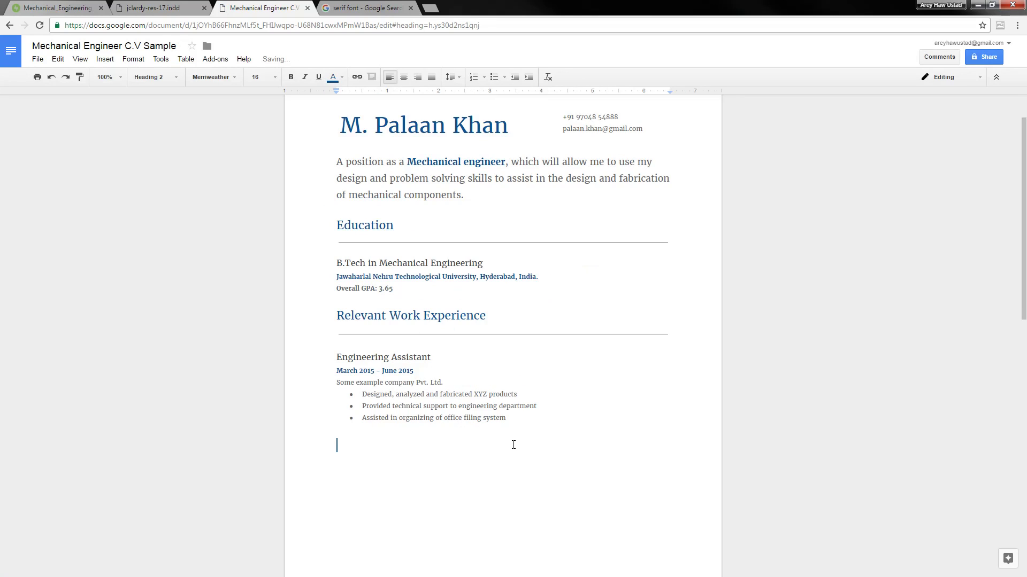
pyautogui.scroll(-10, 526, 445)
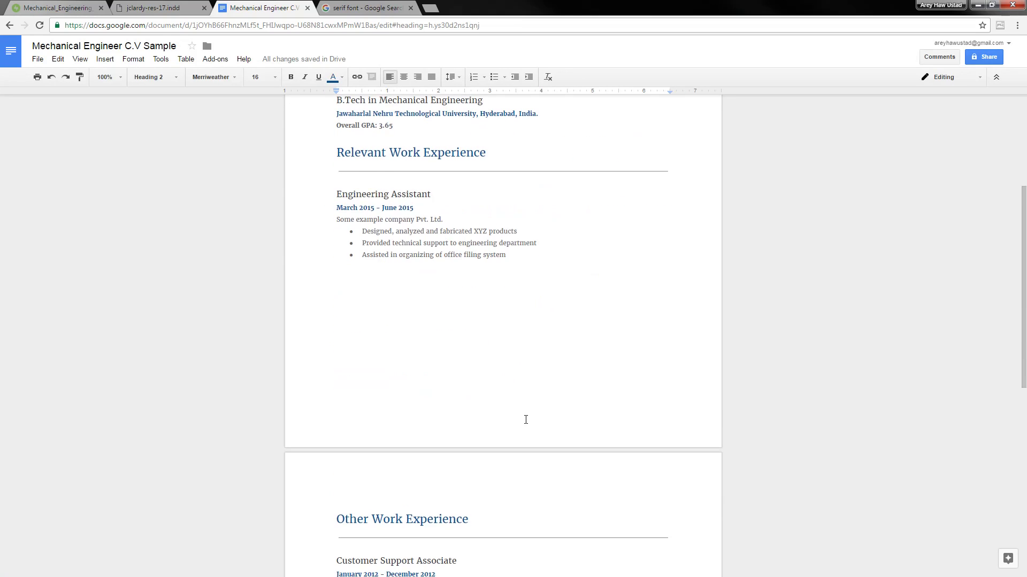
pyautogui.scroll(8, 525, 419)
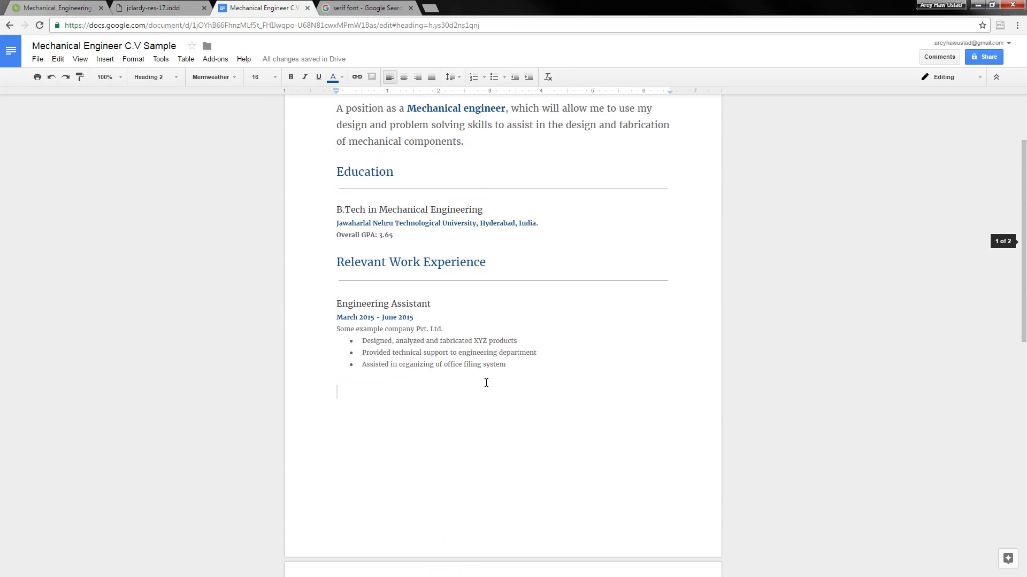
# Give the whole Engineering Assistant job entry 1.15 line spacing
pyautogui.click(512, 366)
pyautogui.moveTo(511, 366); pyautogui.dragTo(330, 312)
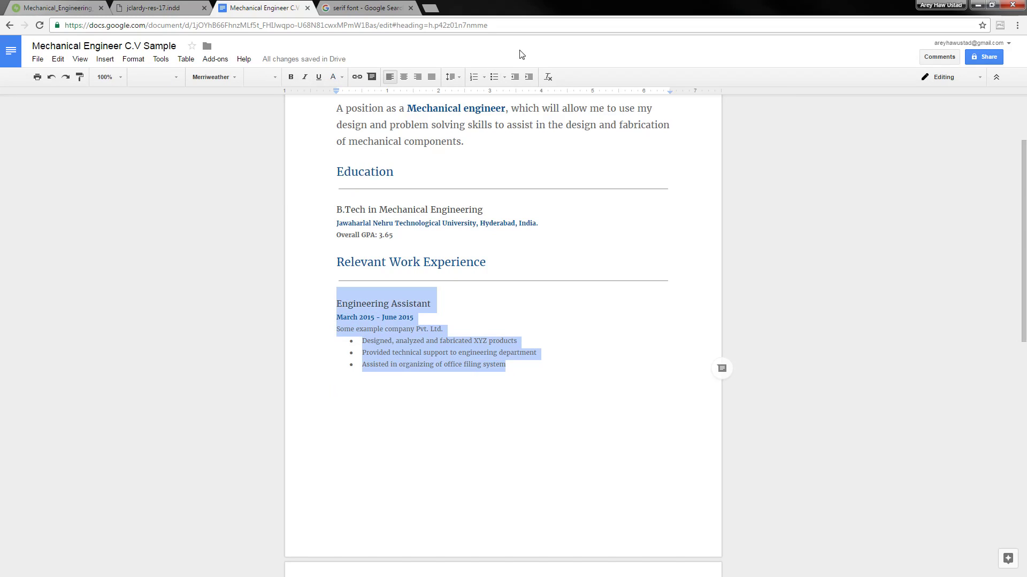
pyautogui.click(451, 77)
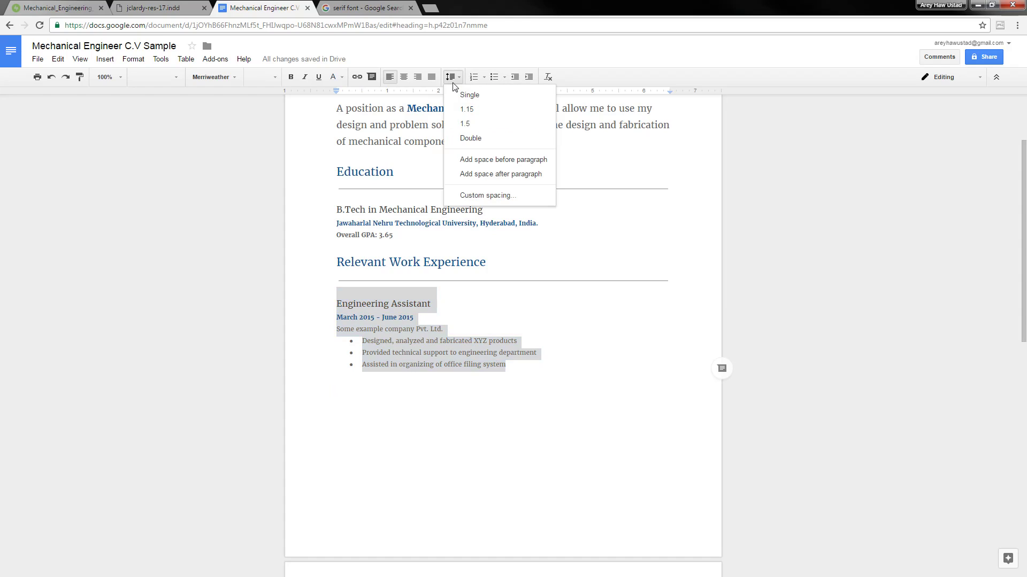
pyautogui.click(481, 110)
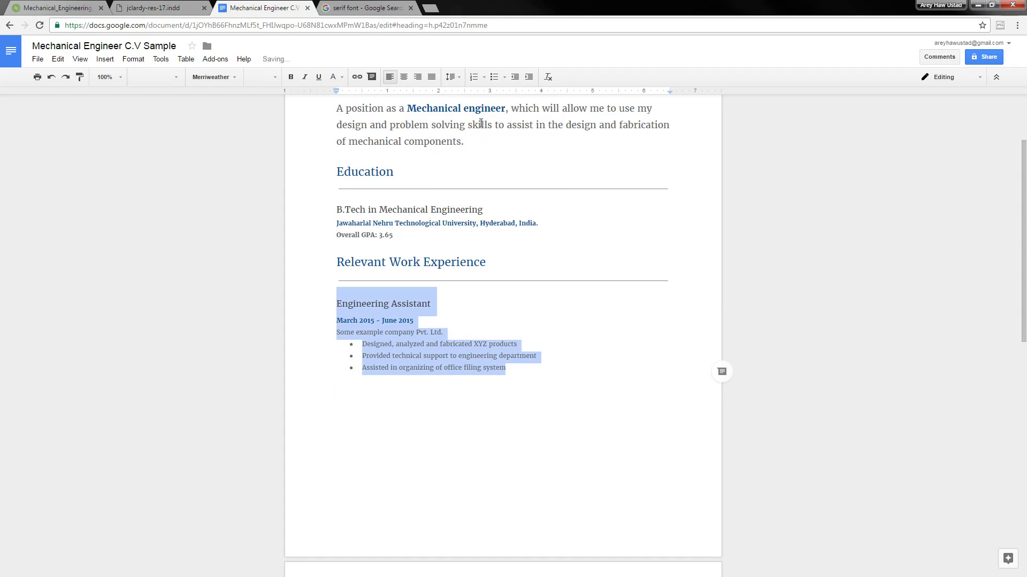
# Check the first bullet's spacing unchanged, then select the whole document
pyautogui.click(433, 346)
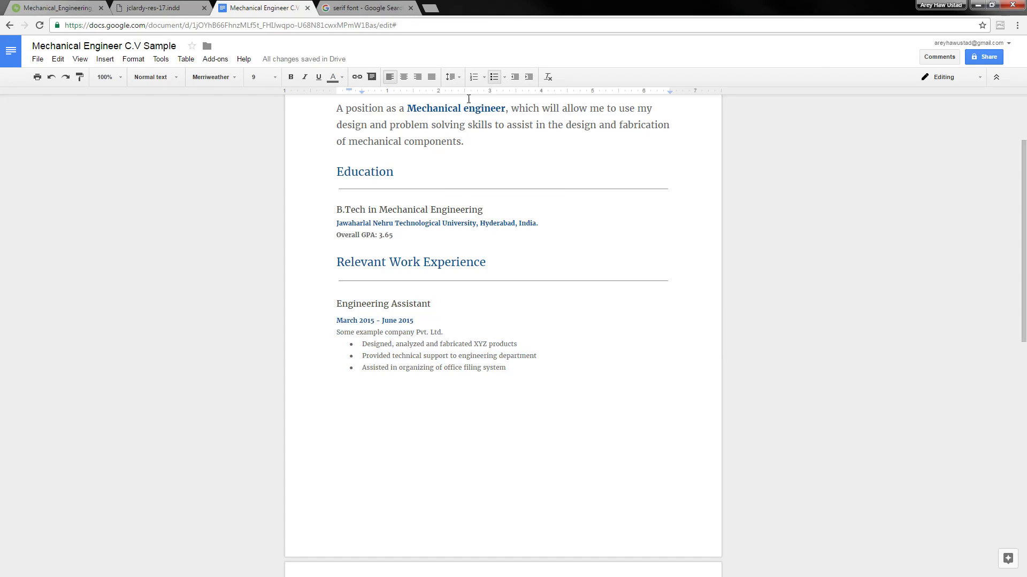
pyautogui.click(458, 79)
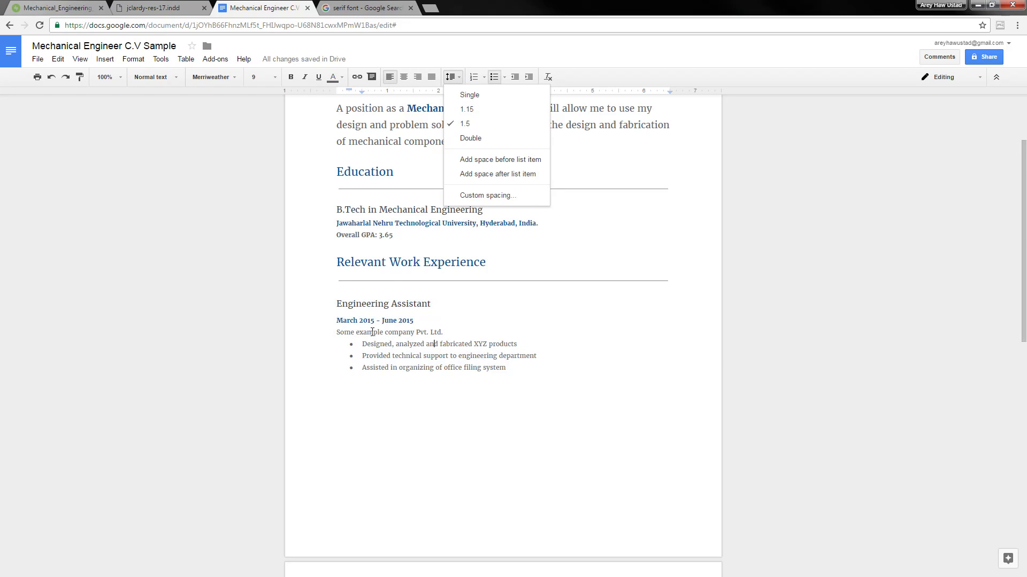
pyautogui.click(394, 238)
pyautogui.scroll(2, 395, 225)
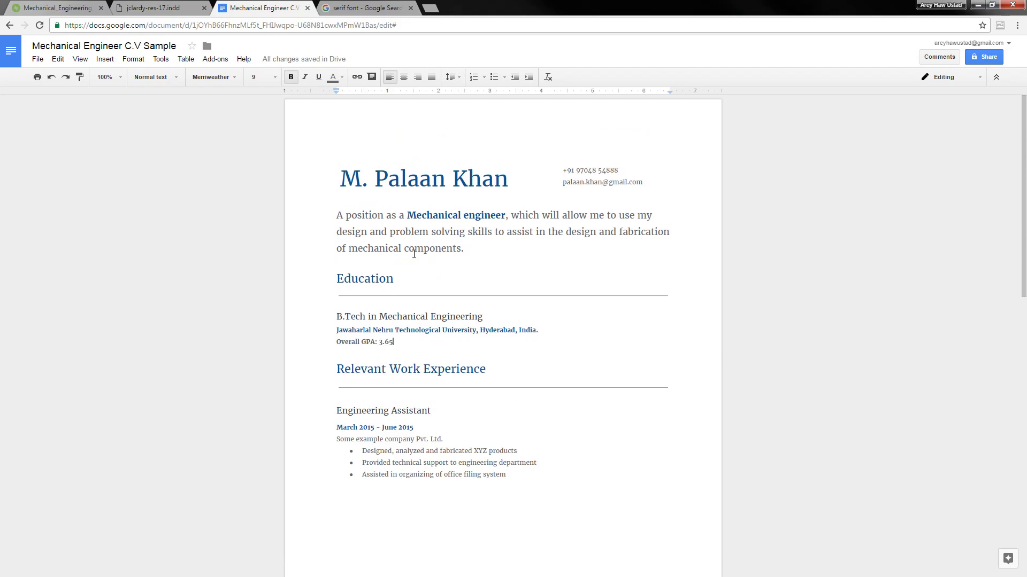
pyautogui.click(447, 249)
pyautogui.hotkey('ctrl', 'a')
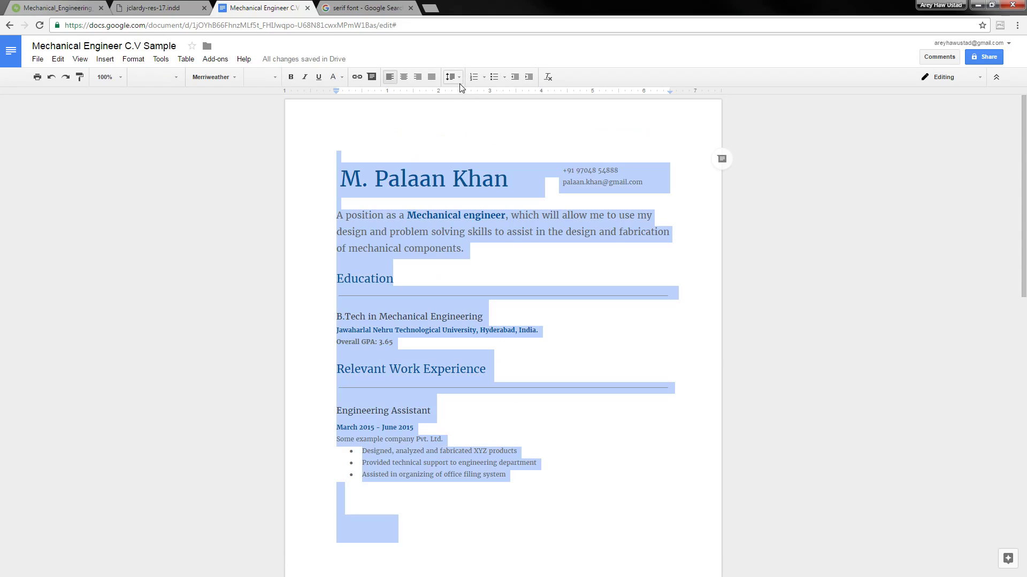
# Apply a larger line spacing to the entire CV
pyautogui.click(458, 77)
pyautogui.click(463, 120)
pyautogui.click(456, 263)
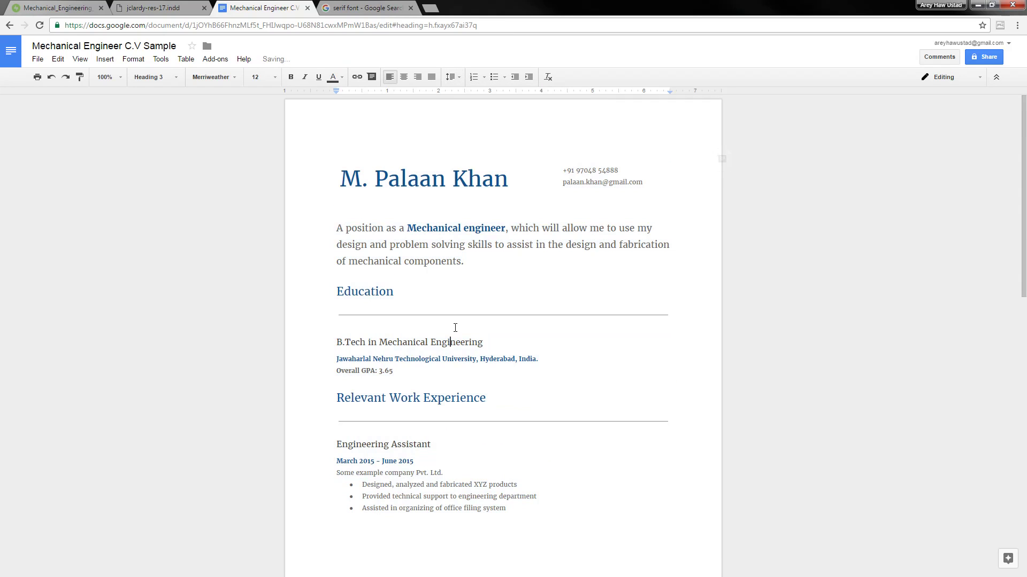
pyautogui.scroll(-10, 456, 325)
pyautogui.scroll(8, 461, 295)
pyautogui.scroll(1, 457, 329)
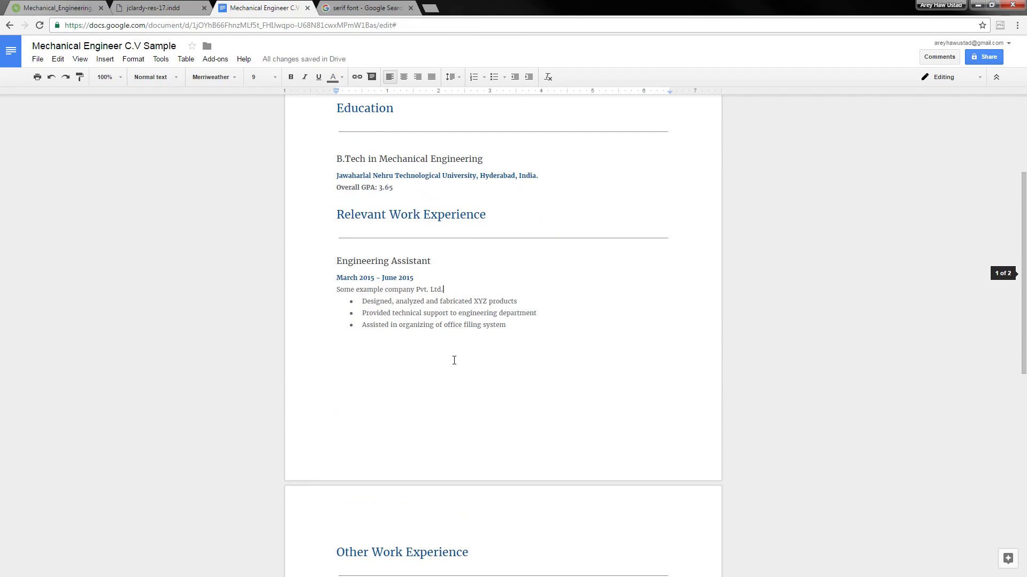
# Delete the blank lines after the first job and page-break before Other Work Experience
pyautogui.click(454, 362)
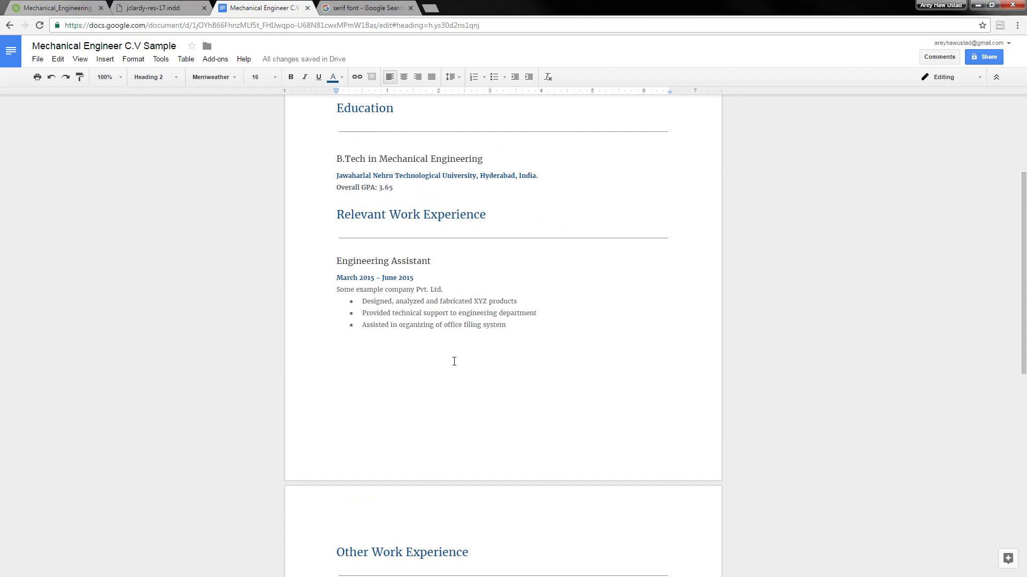
pyautogui.press('Delete')
pyautogui.press('Delete')
pyautogui.press('Delete')
pyautogui.press('Delete')
pyautogui.press('Delete')
pyautogui.press('Delete')
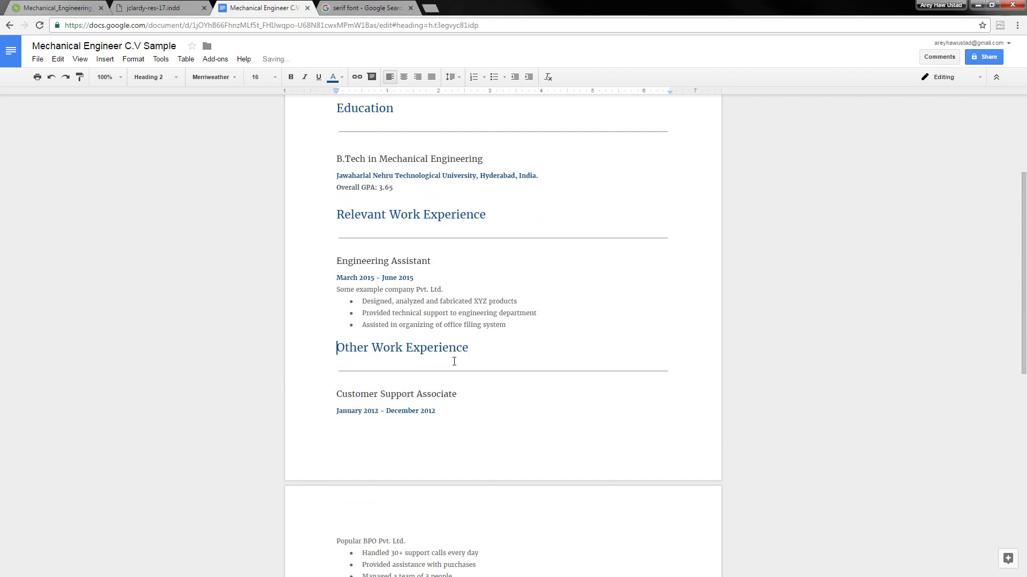
pyautogui.scroll(-2, 451, 356)
pyautogui.hotkey('ctrl', 'Return')
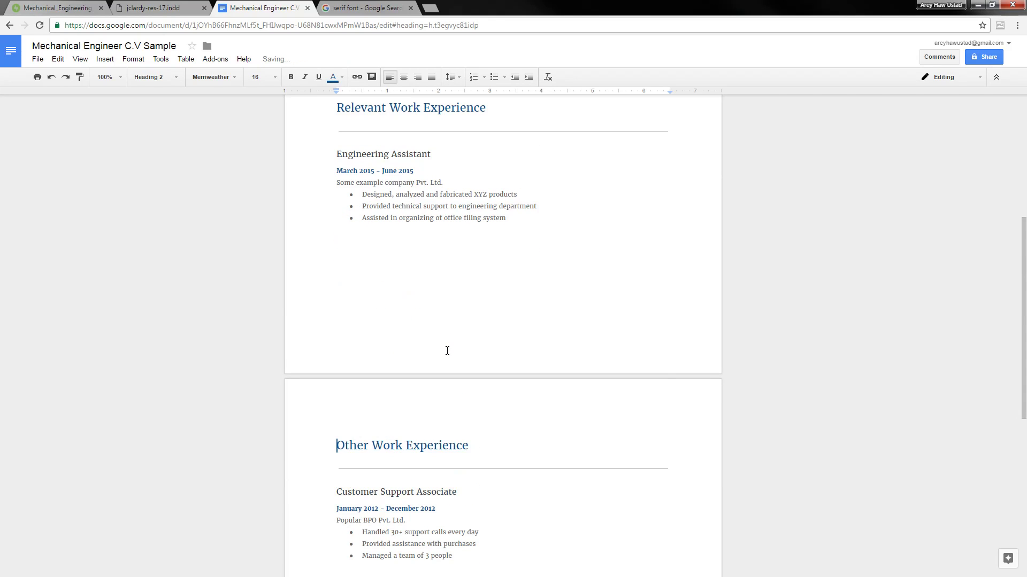
pyautogui.scroll(-7, 447, 350)
pyautogui.scroll(9, 399, 328)
pyautogui.scroll(3, 407, 328)
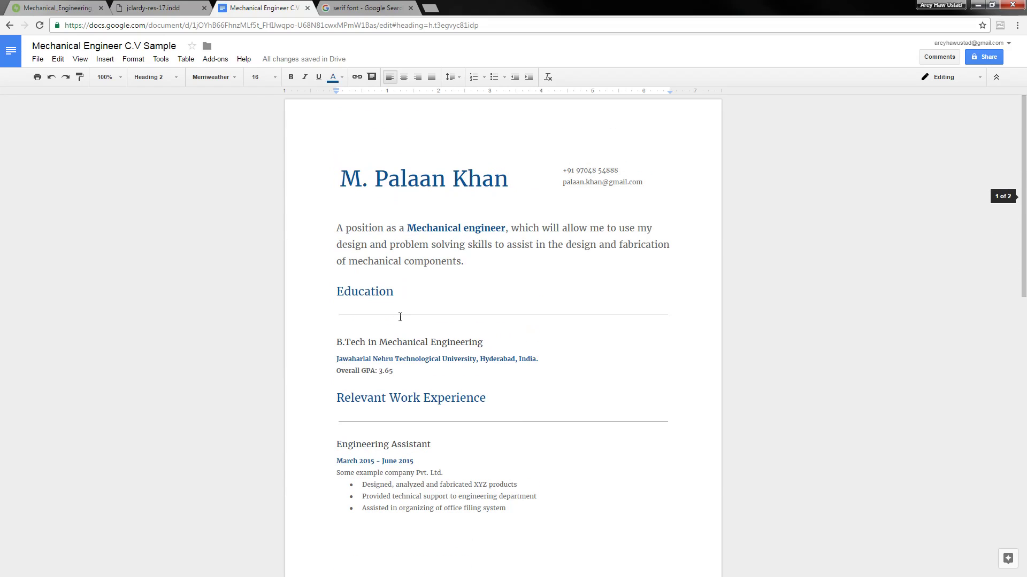
pyautogui.scroll(-12, 509, 214)
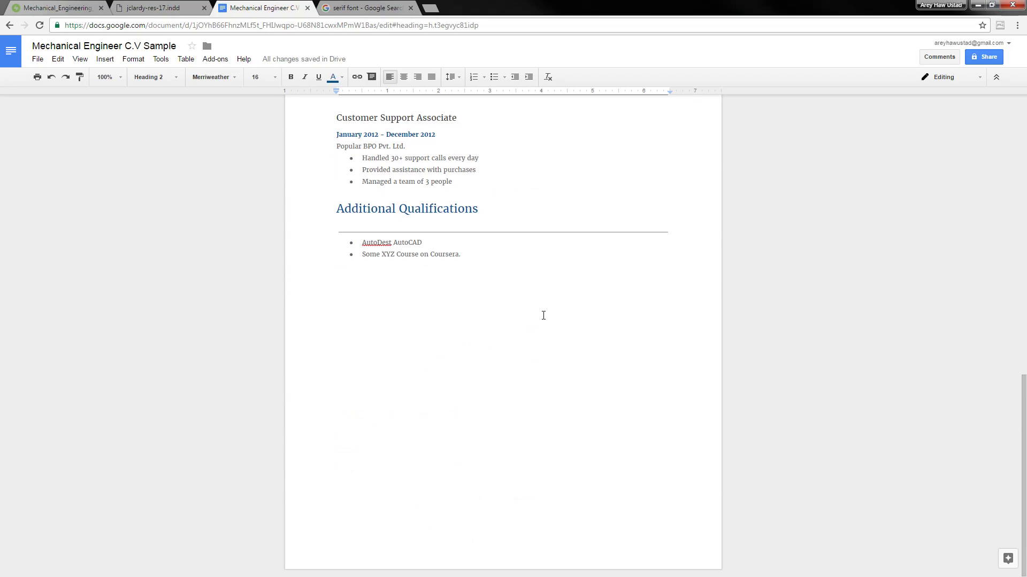
pyautogui.scroll(12, 544, 315)
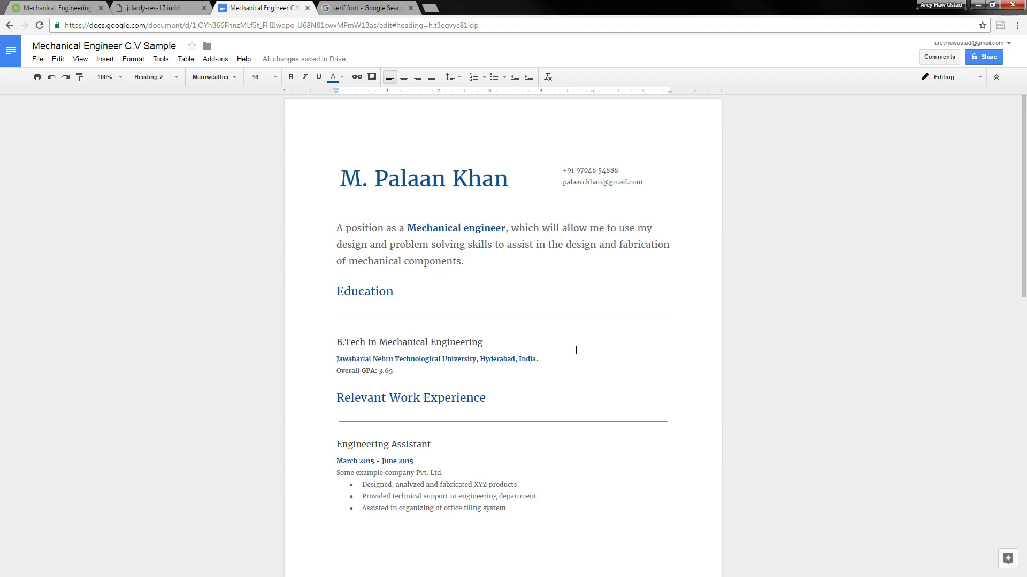
pyautogui.click(376, 157)
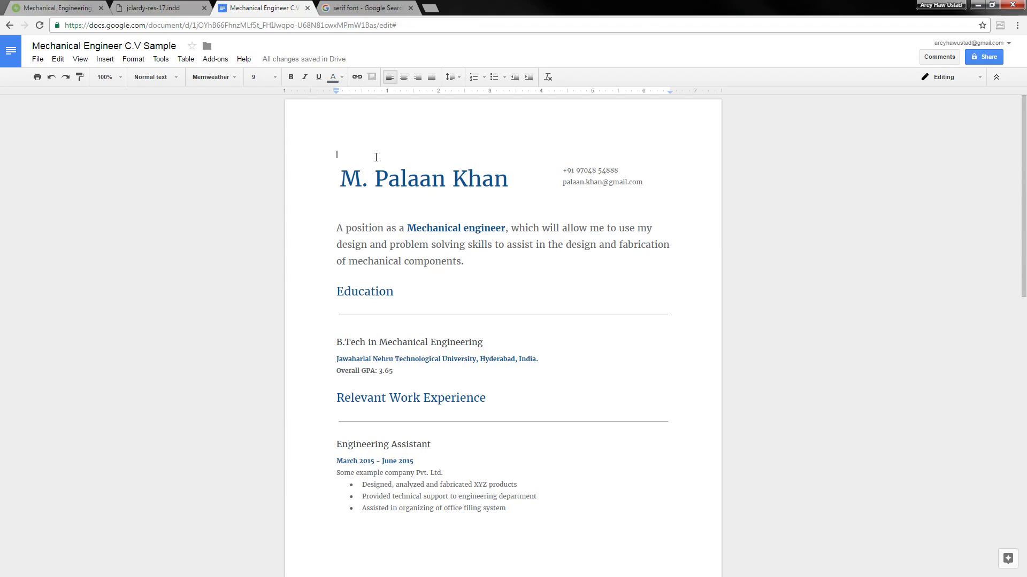
pyautogui.moveTo(342, 178); pyautogui.dragTo(514, 187)
pyautogui.click(500, 309)
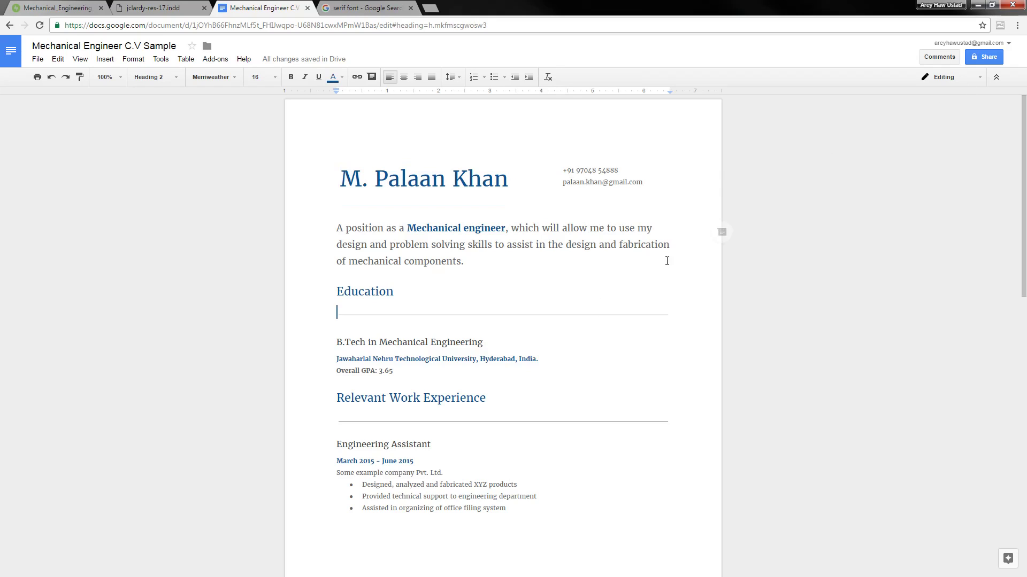
pyautogui.click(665, 291)
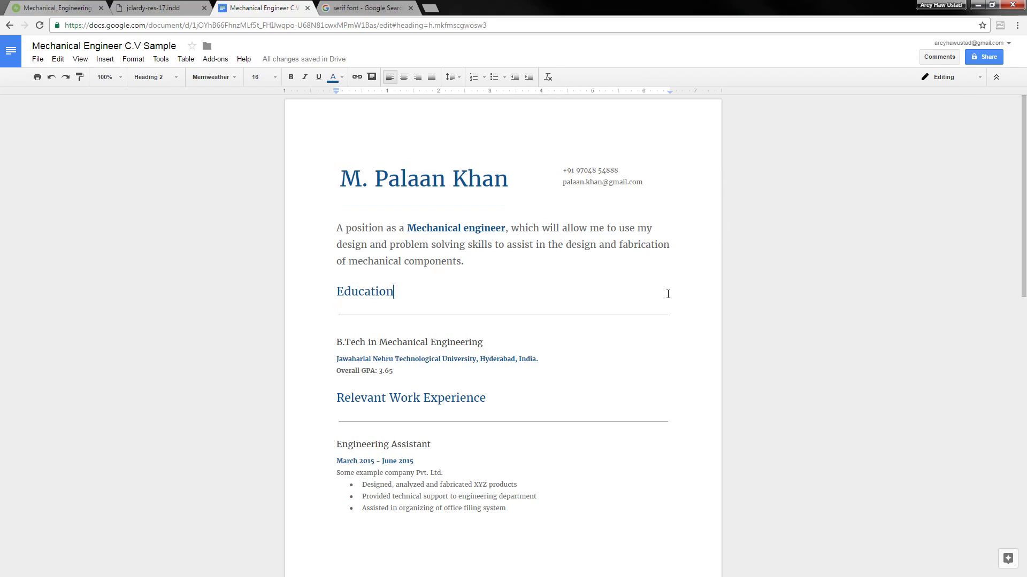
pyautogui.click(536, 261)
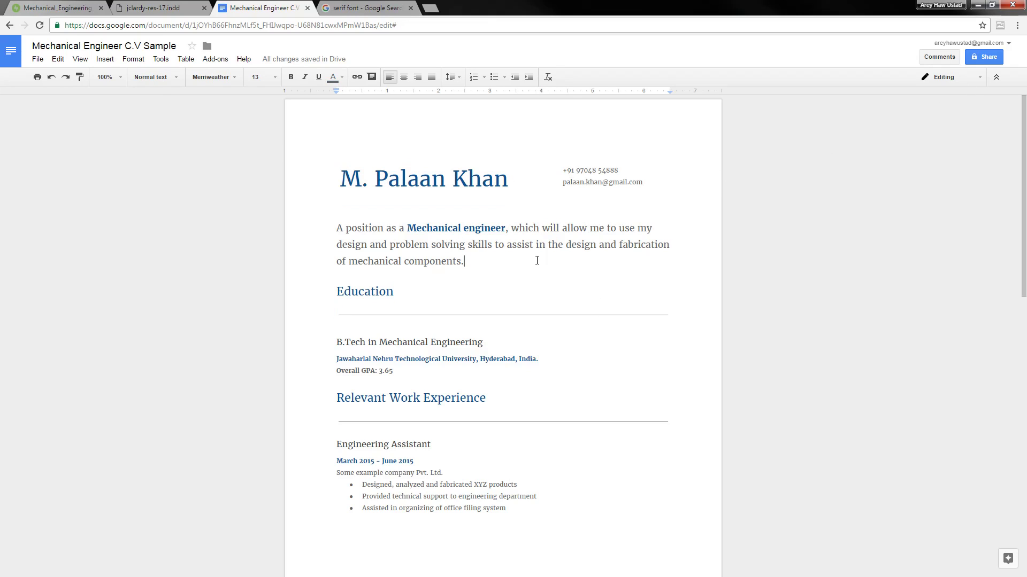
pyautogui.click(563, 170)
pyautogui.click(563, 289)
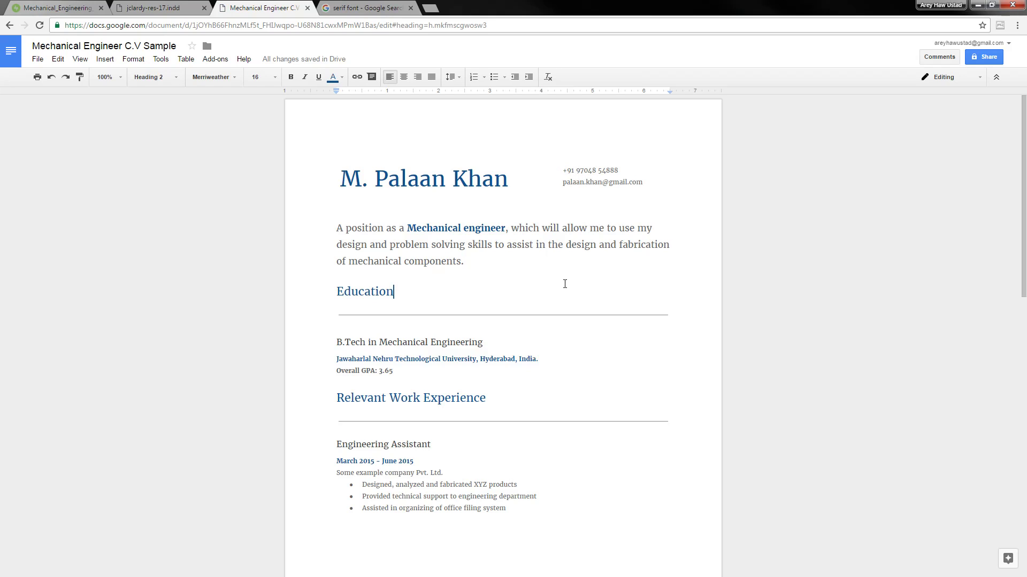
pyautogui.click(662, 163)
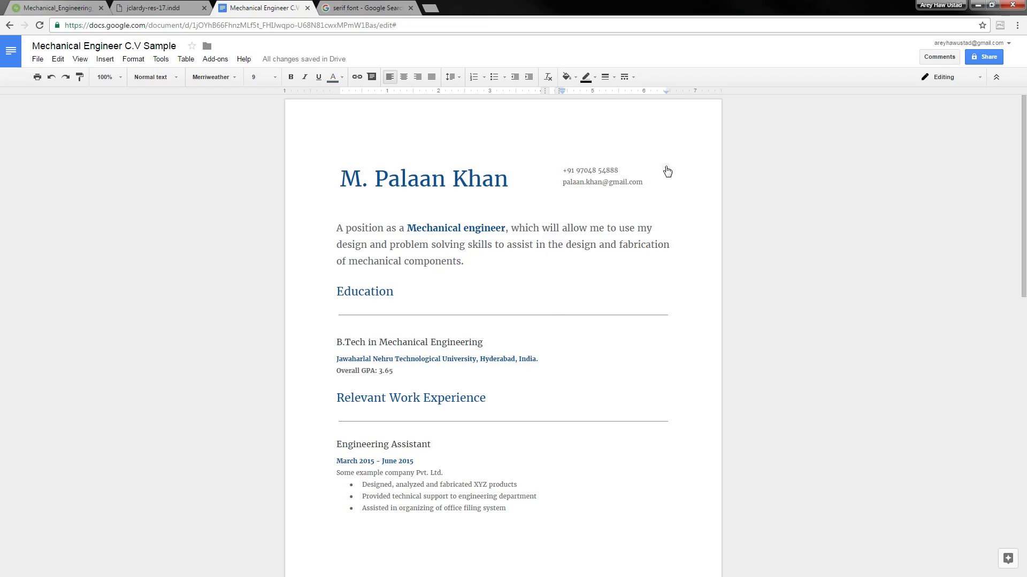
pyautogui.click(666, 168)
pyautogui.click(600, 252)
pyautogui.scroll(-5, 597, 254)
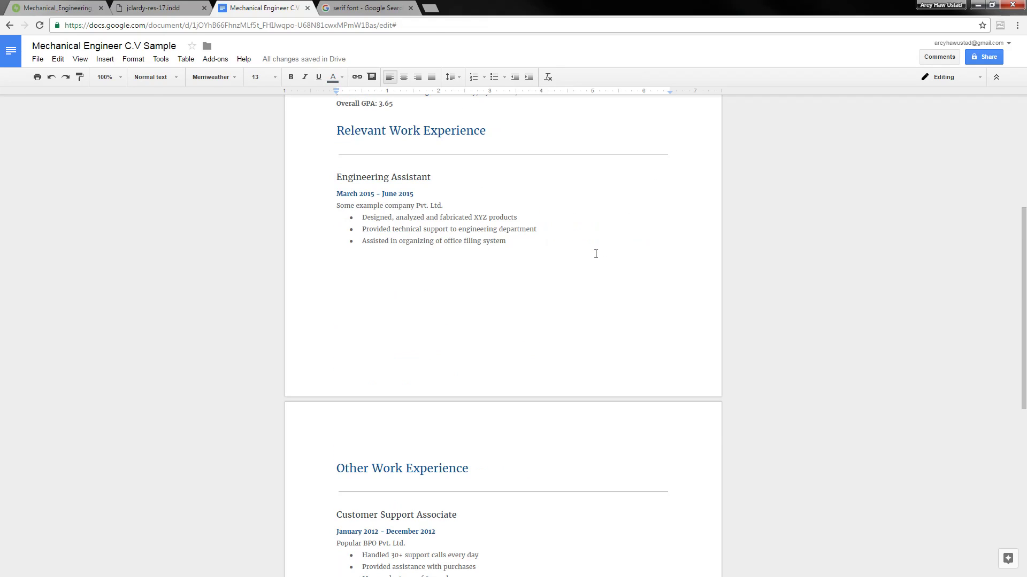
pyautogui.click(595, 256)
pyautogui.scroll(-6, 593, 258)
pyautogui.scroll(-2, 583, 254)
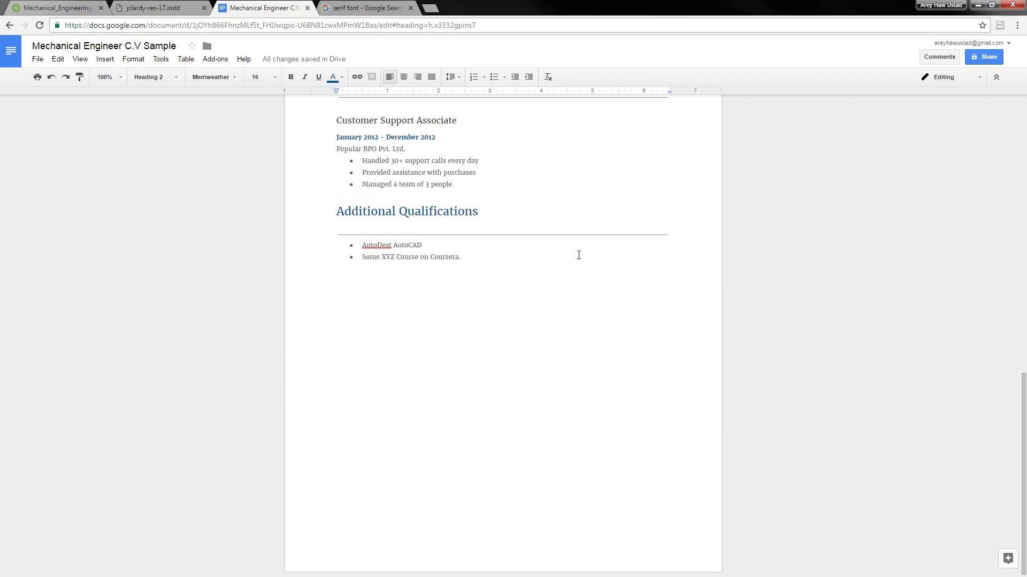
pyautogui.scroll(6, 420, 388)
pyautogui.scroll(6, 423, 391)
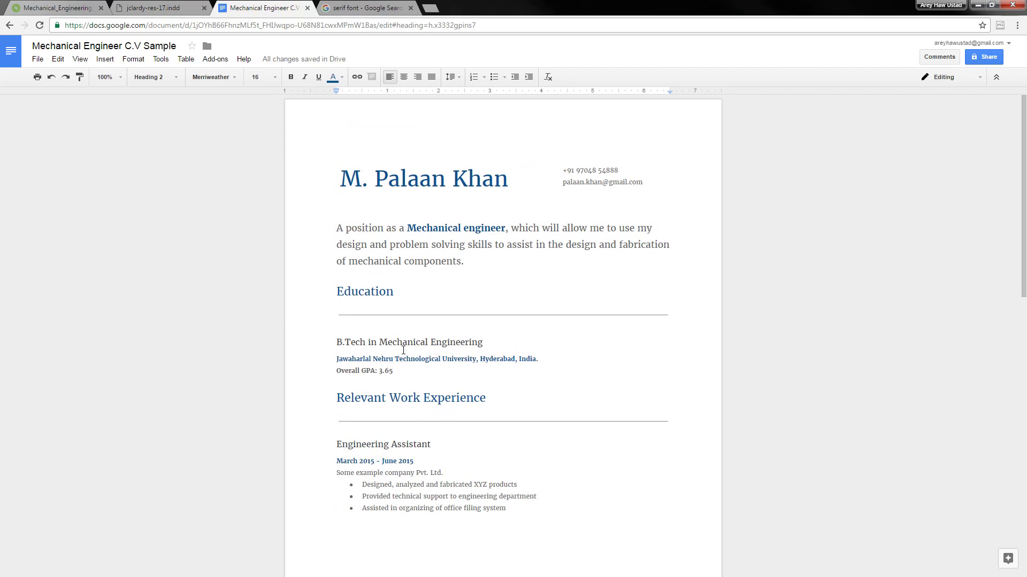
pyautogui.click(573, 272)
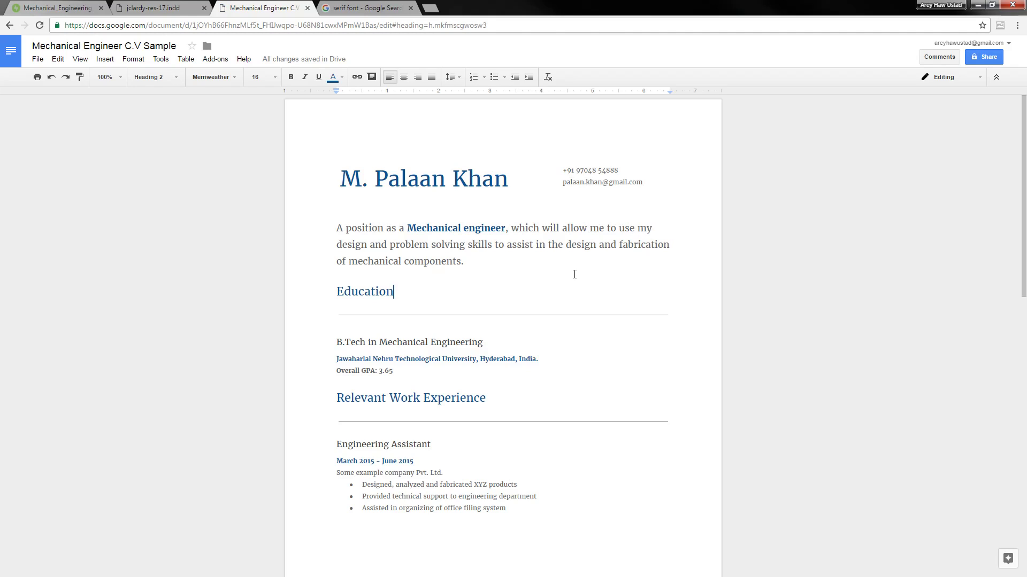